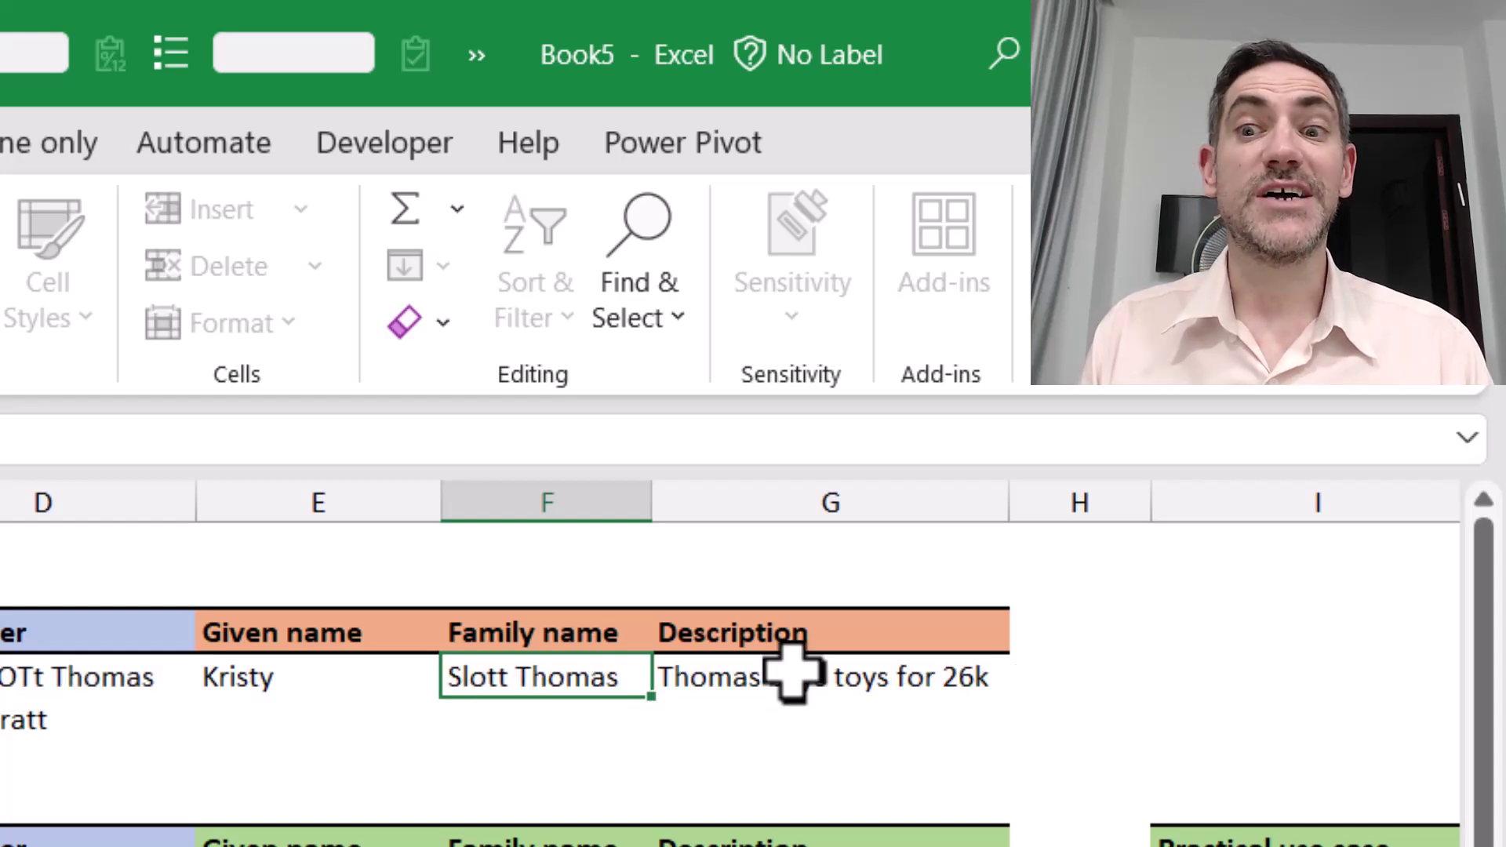
- Commit the long IF/PROPER/LEFT formula in G4 so it reads 'Thomas buys toys for 26k'
{"action": "double_click", "coordinate": [800, 678]}
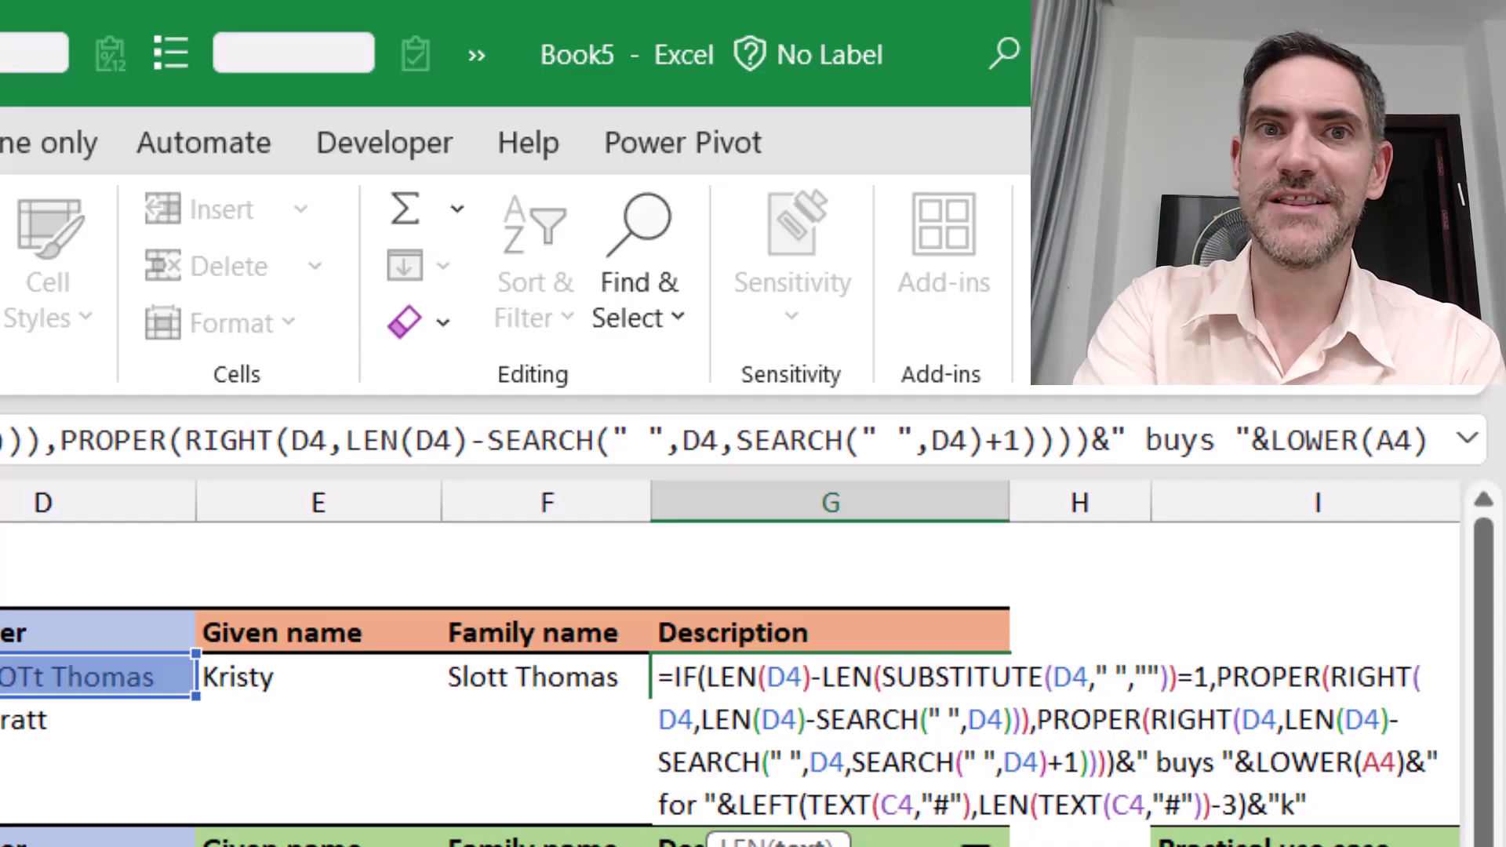
{"action": "key", "text": "ctrl+Return"}
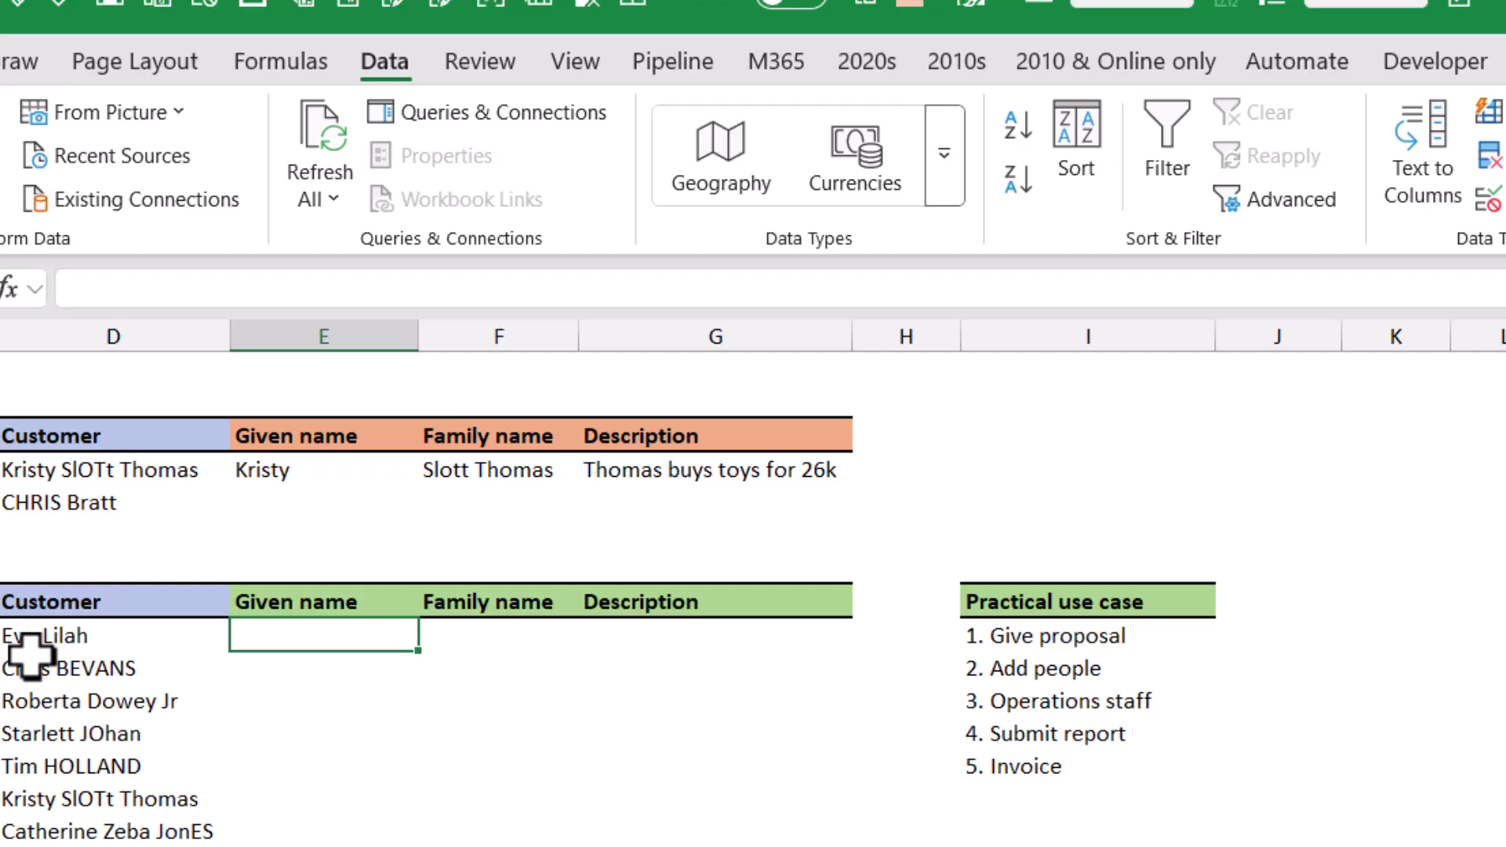
- Enter Eva as the first given name, try Flash Fill down the column, then clear its results
{"action": "type", "text": "Eva"}
{"action": "key", "text": "Return"}
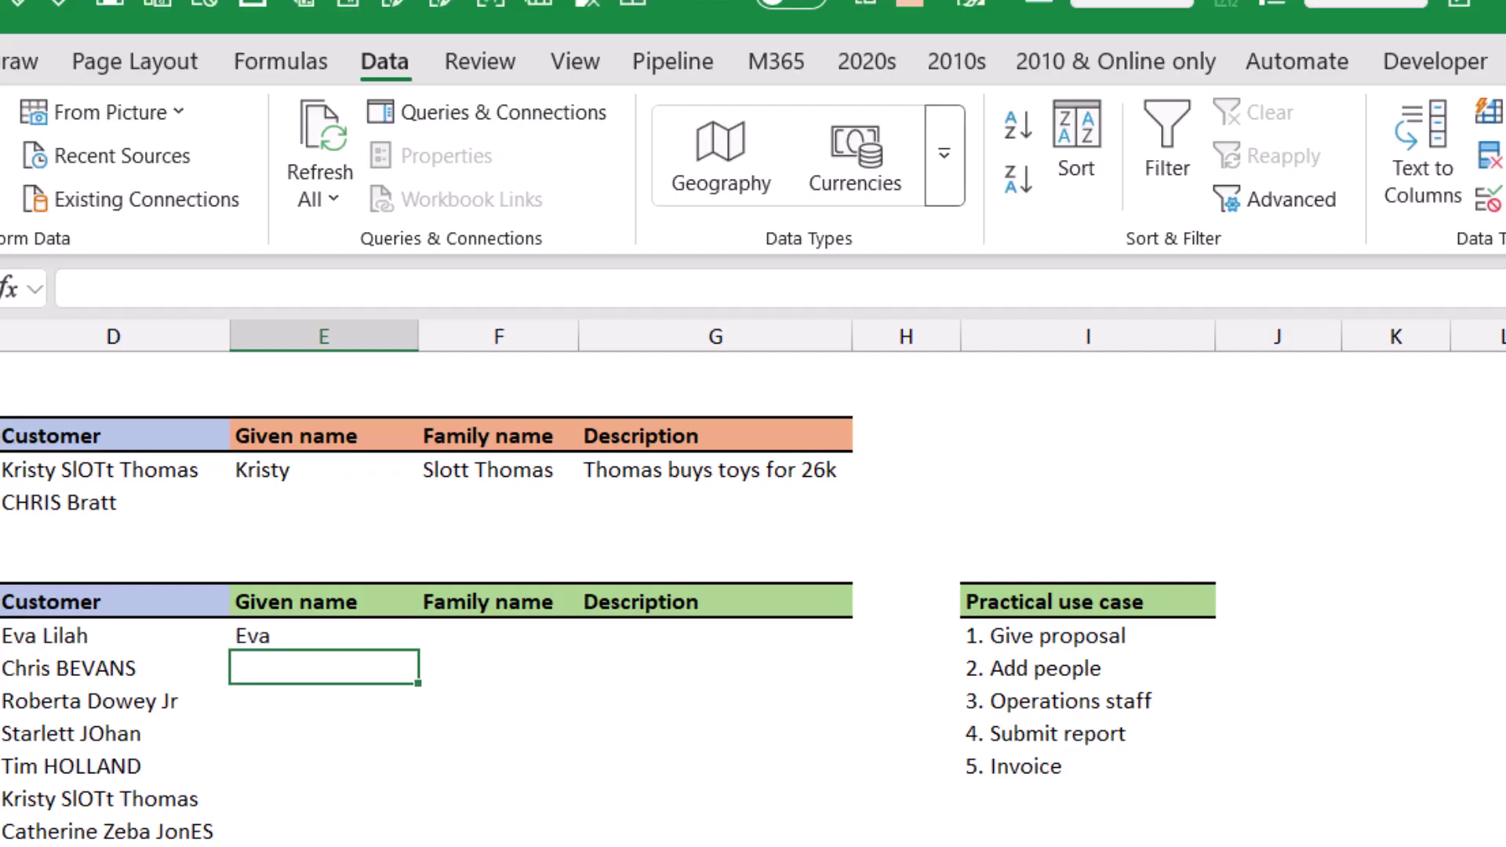
{"action": "left_click_drag", "start_coordinate": [357, 637], "coordinate": [343, 830]}
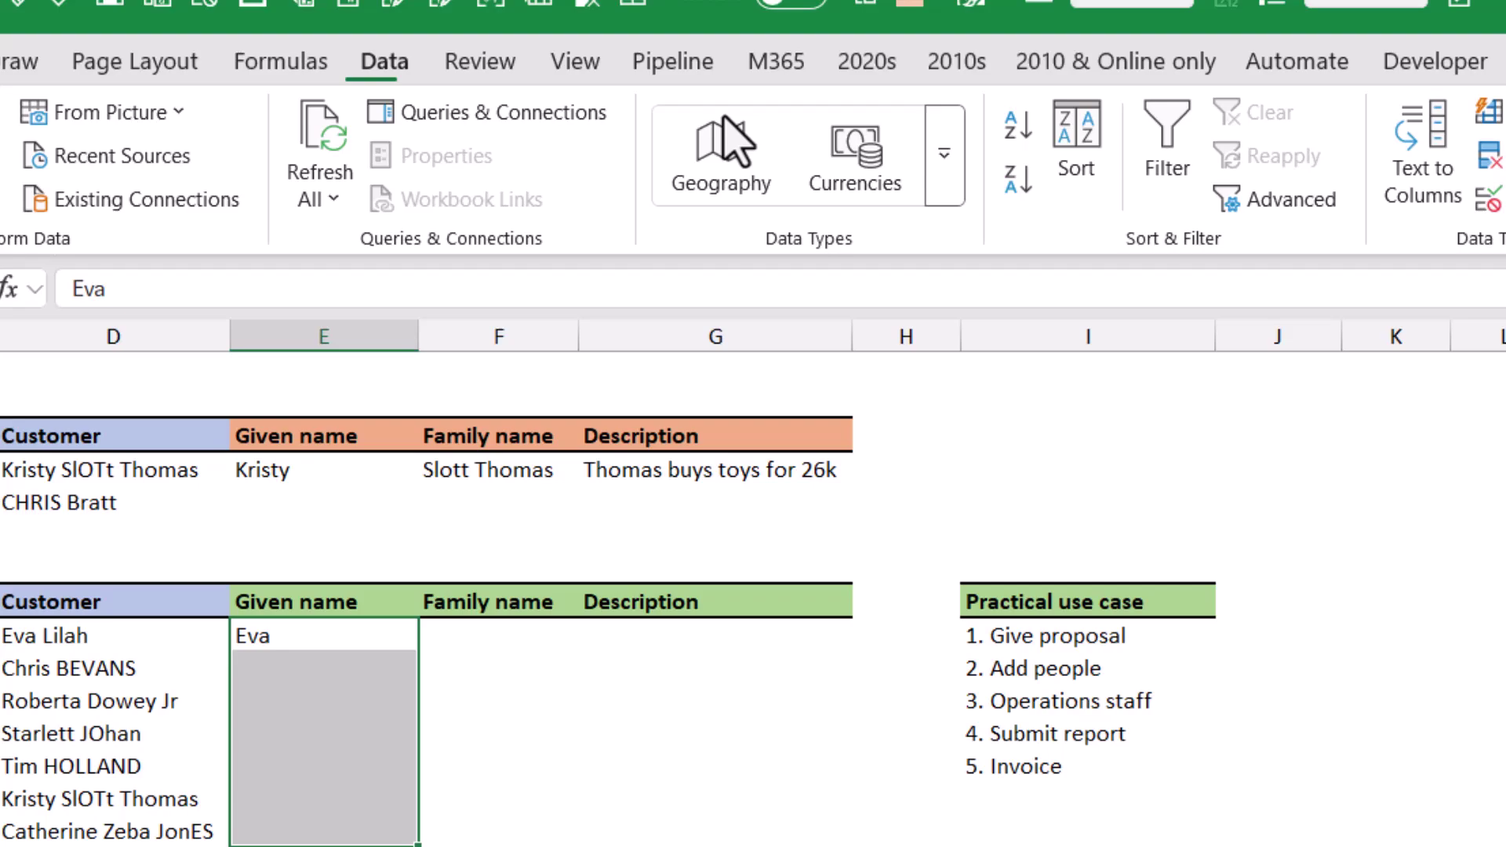
{"action": "left_click", "coordinate": [1487, 113]}
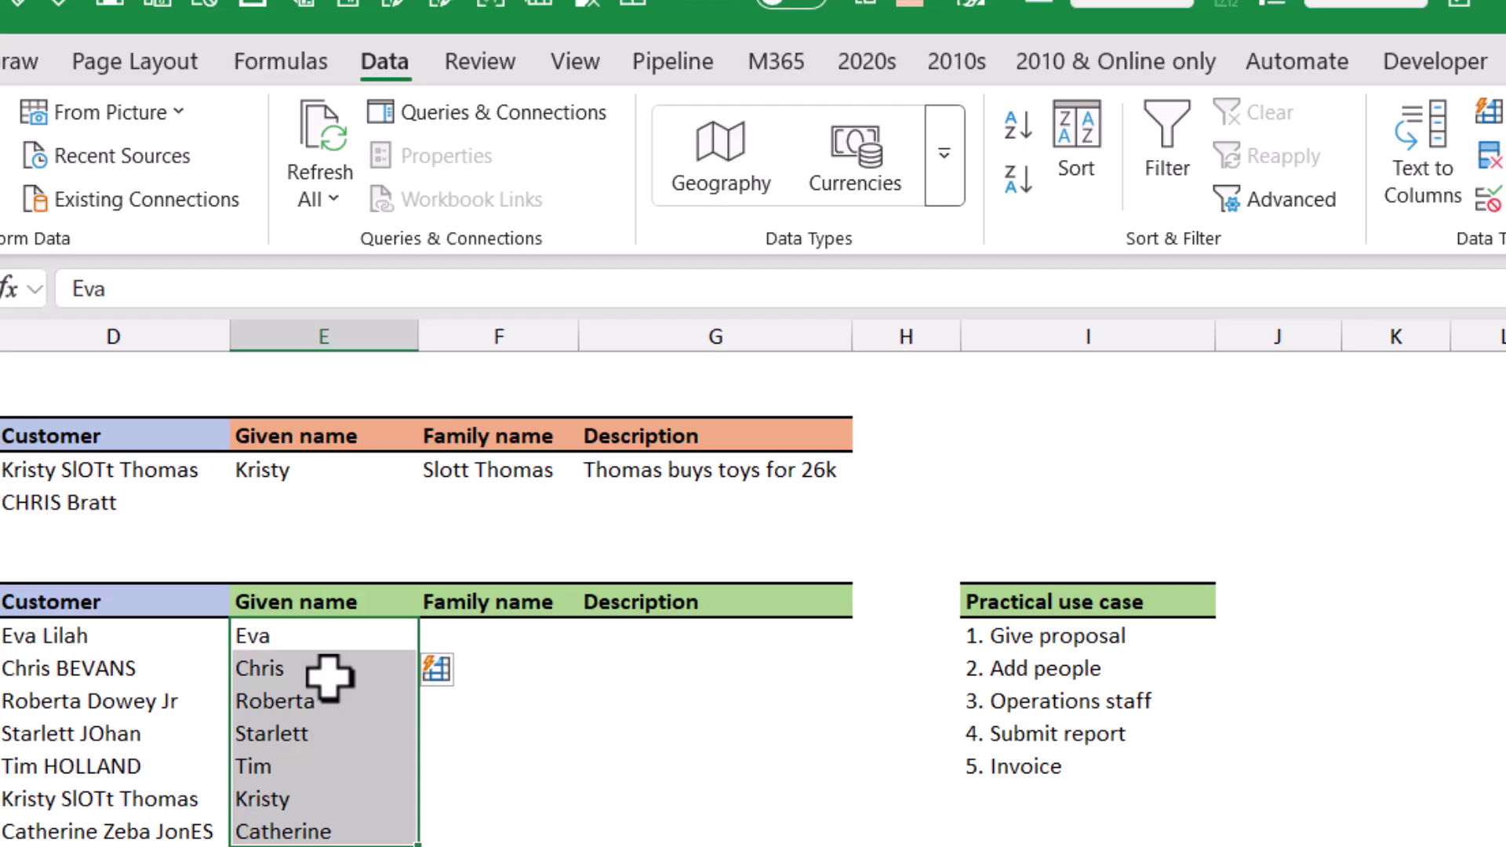
{"action": "left_click_drag", "start_coordinate": [337, 663], "coordinate": [330, 838]}
{"action": "key", "text": "Delete"}
{"action": "key", "text": "Up"}
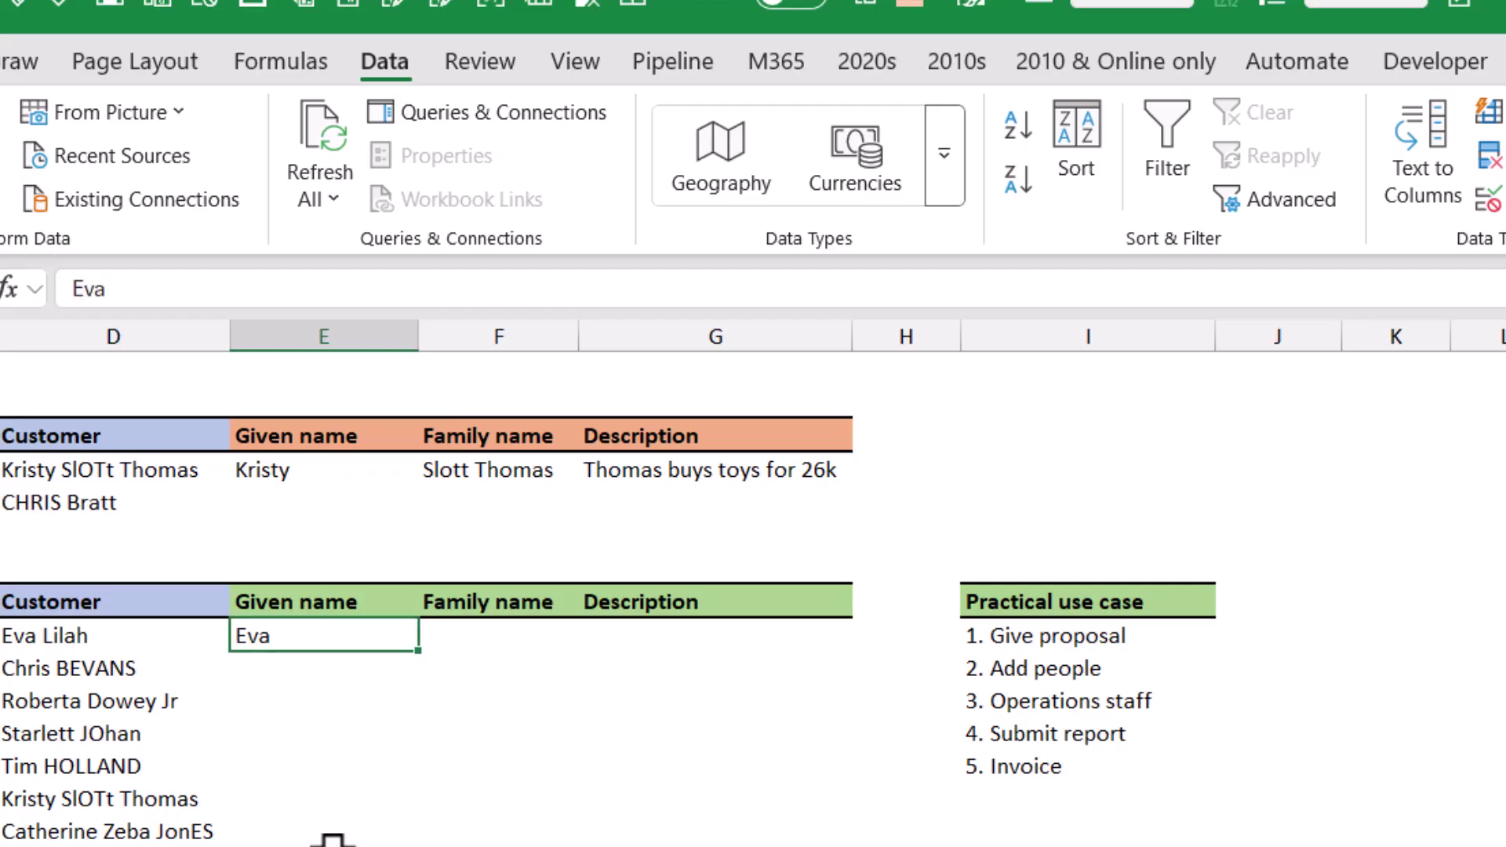
{"action": "key", "text": "Down"}
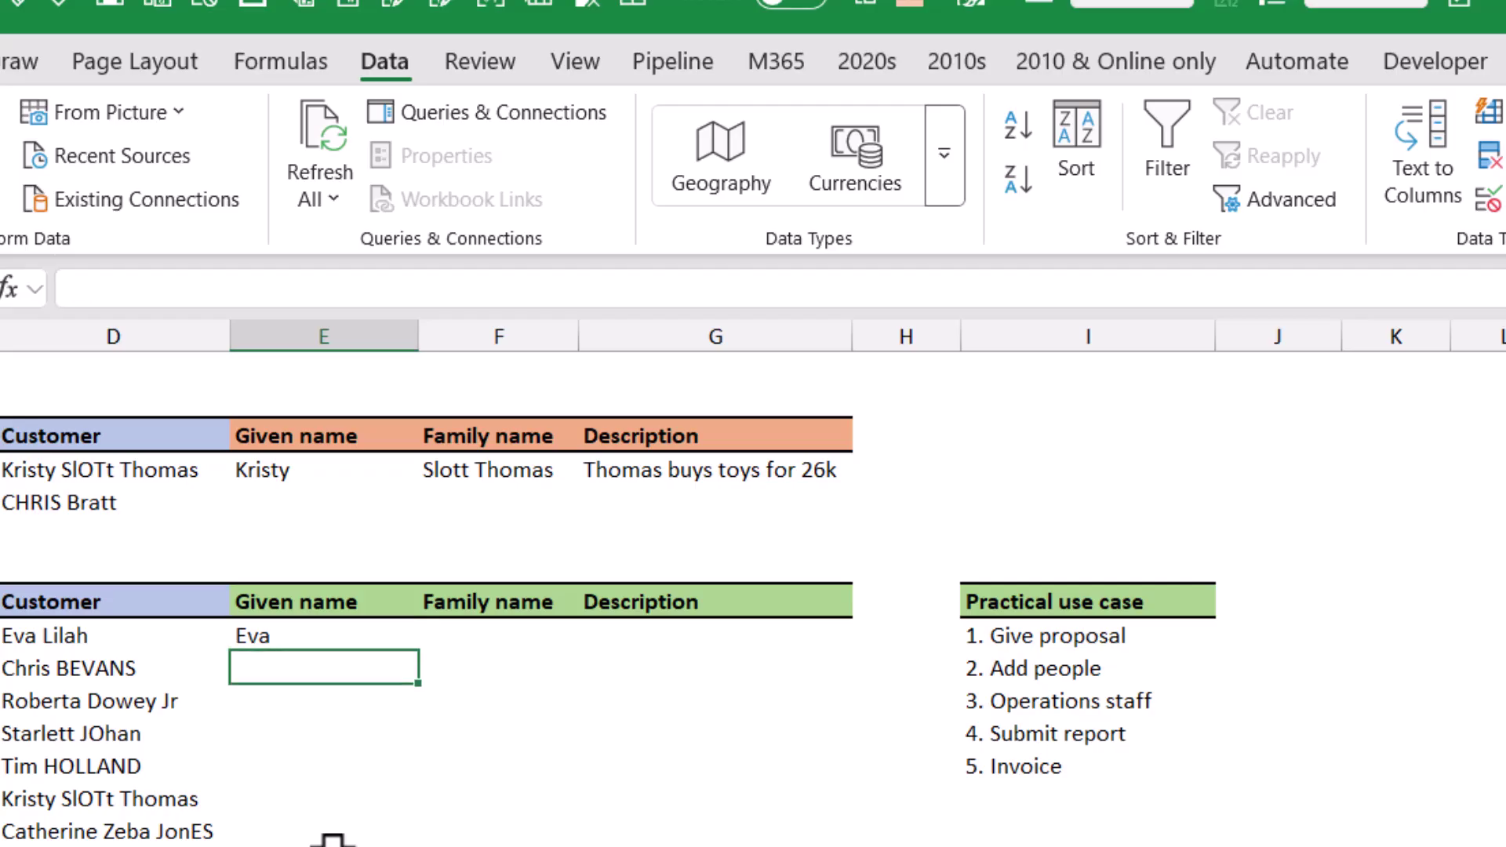
- Type Chris and roberta as examples and accept the suggested given names for the remaining rows
{"action": "type", "text": "Chris"}
{"action": "key", "text": "Return"}
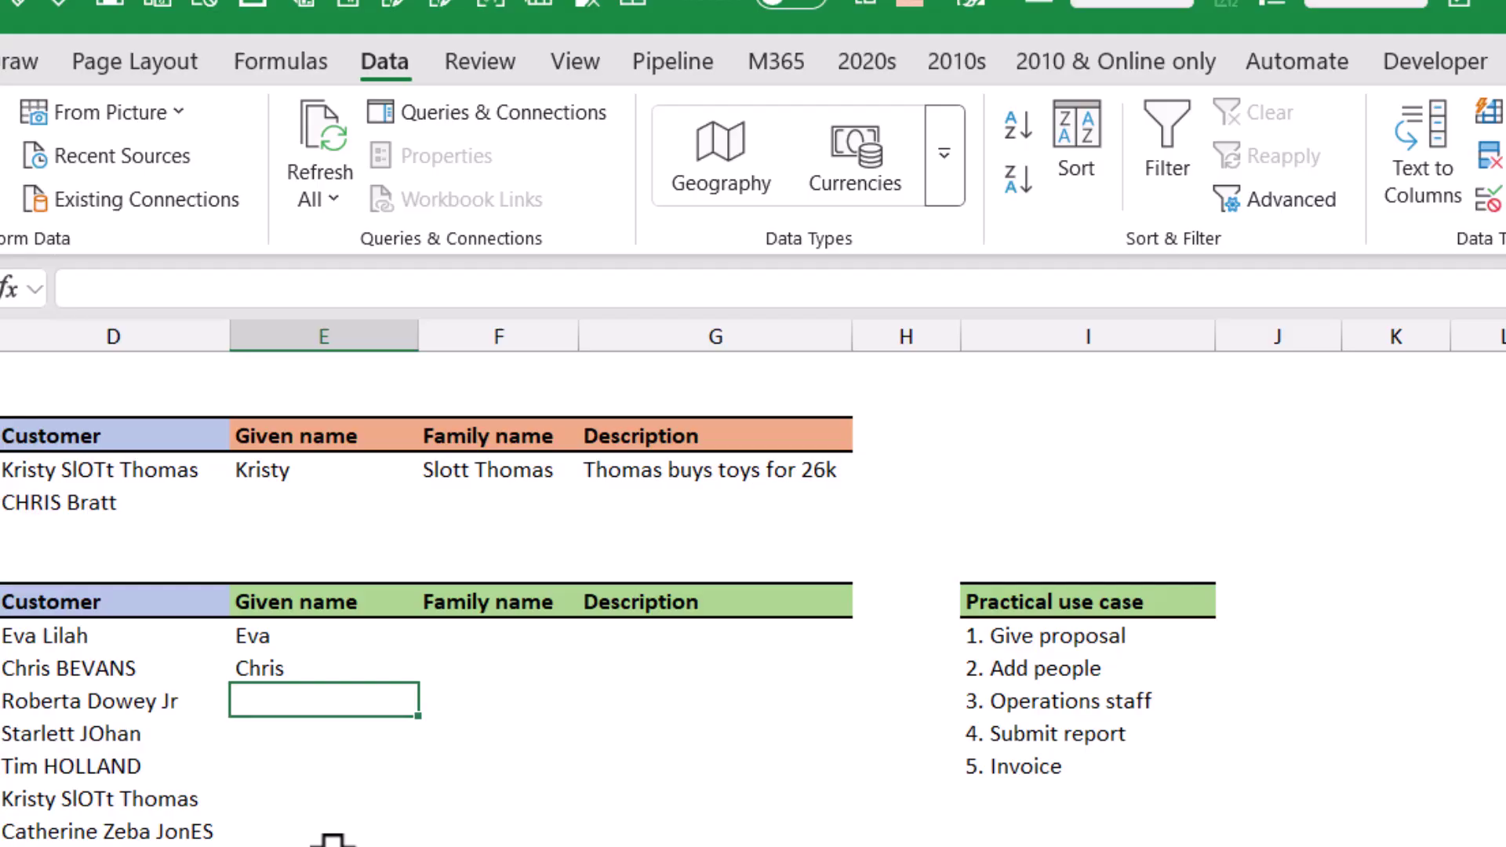
{"action": "type", "text": "roberta"}
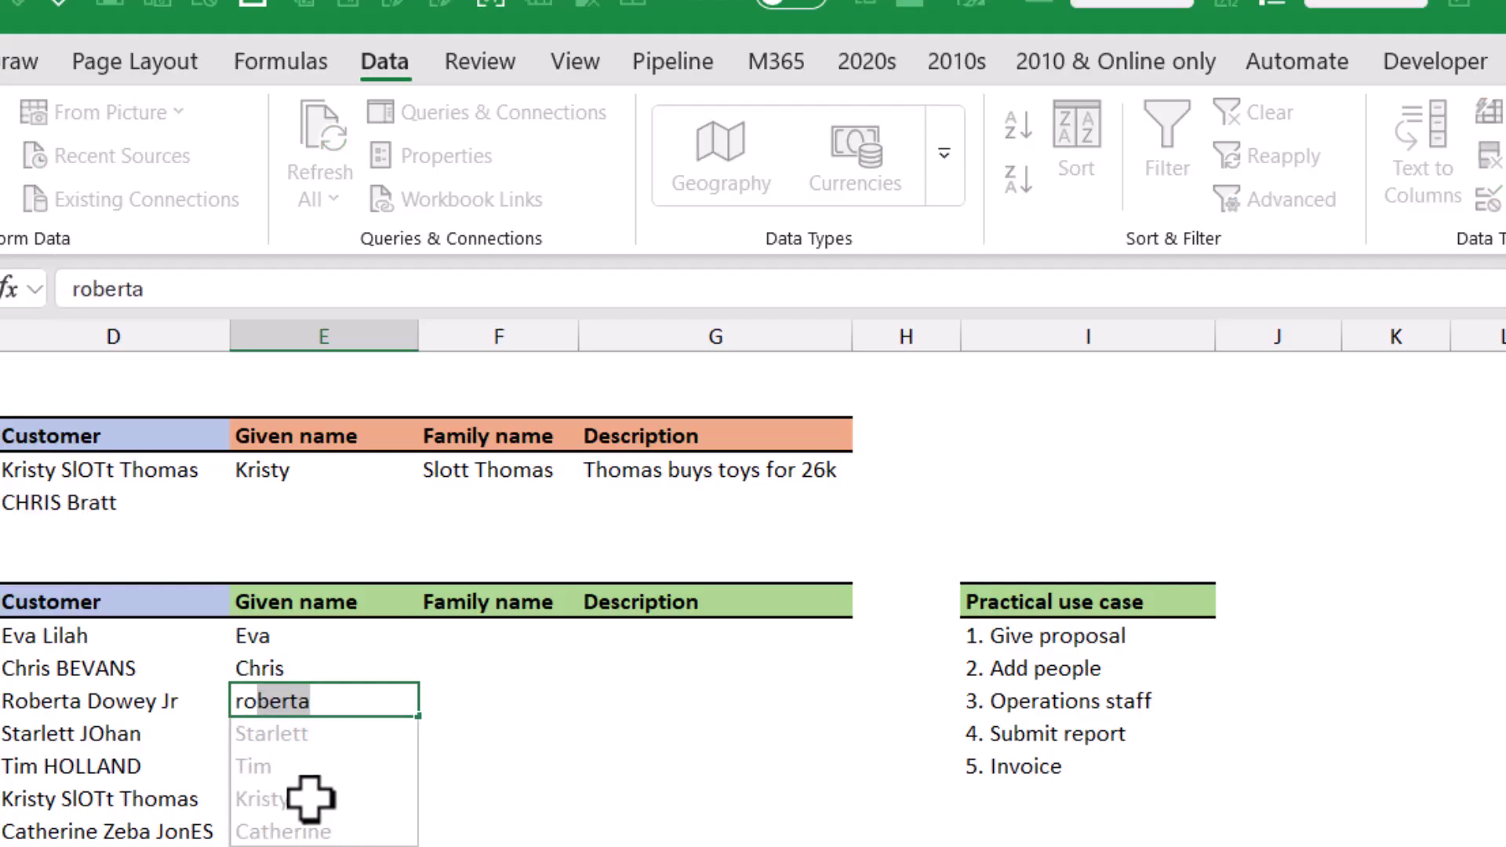
{"action": "key", "text": "Return"}
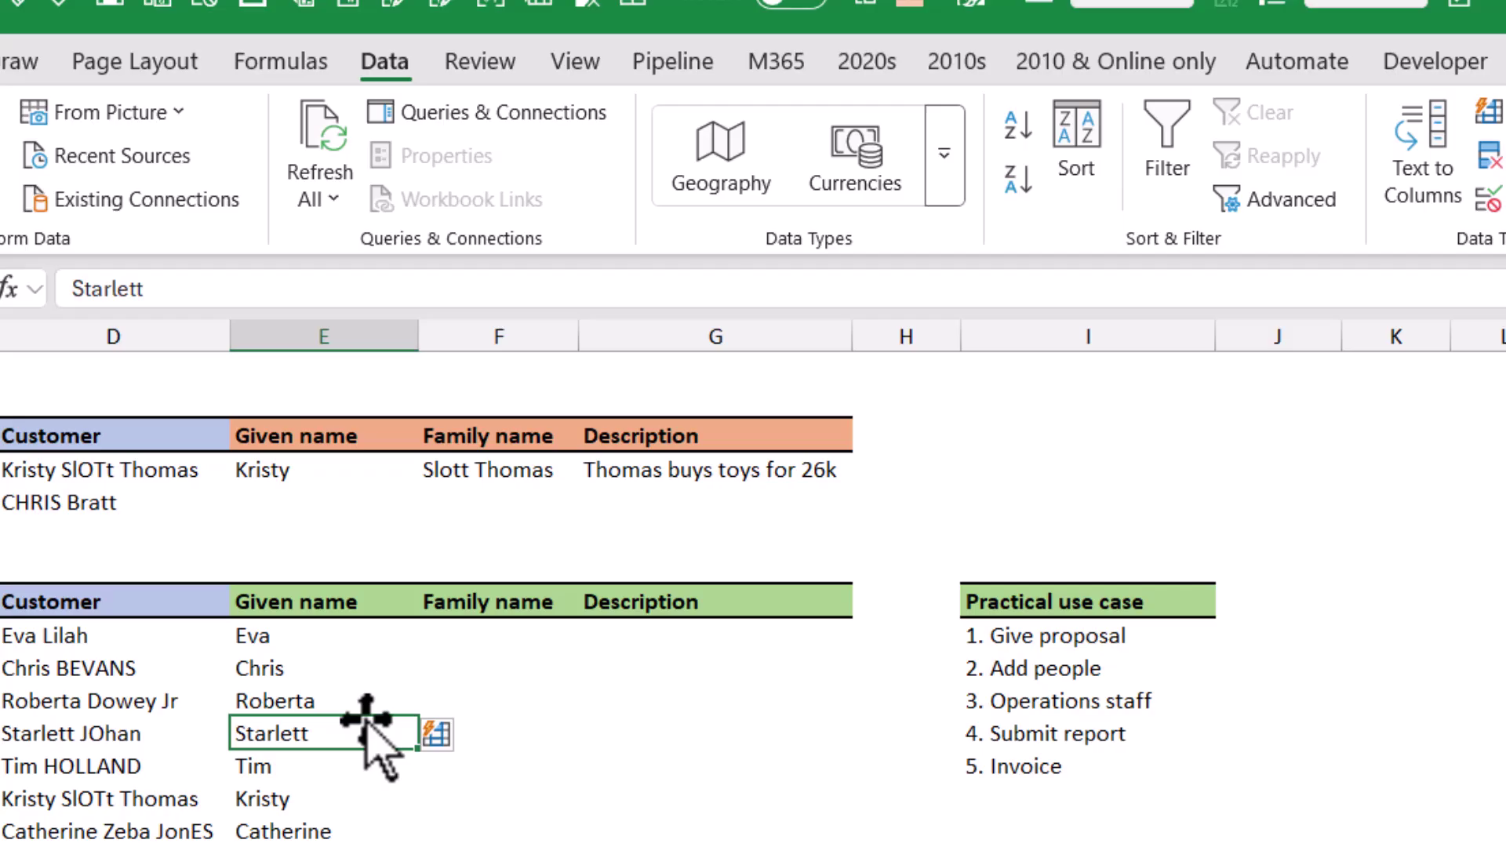
{"action": "left_click", "coordinate": [497, 637]}
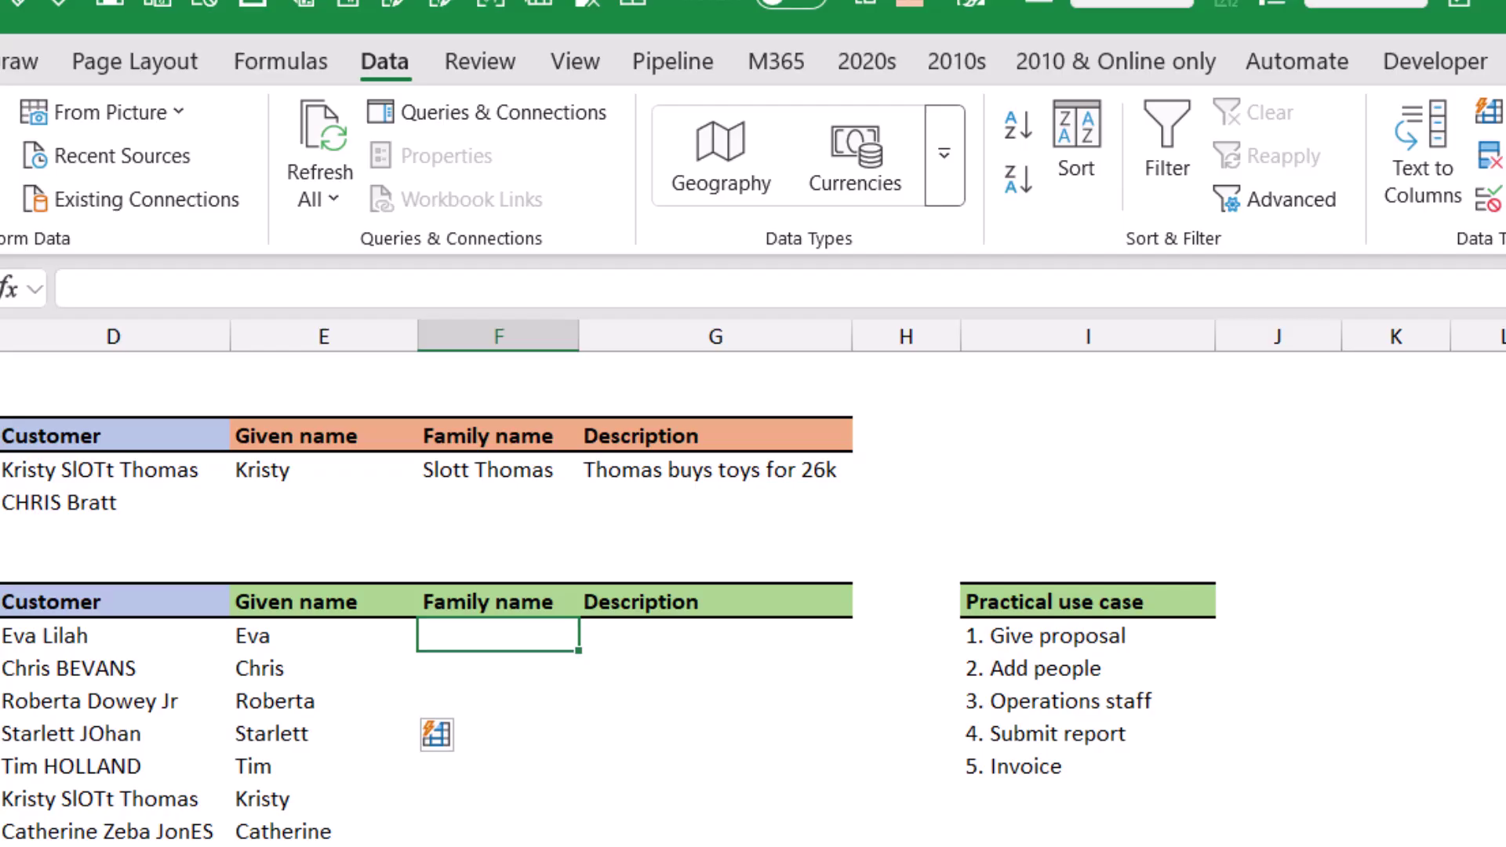
- Enter Lilah in F11 and Flash Fill the Family name column down the lower table
{"action": "type", "text": "Lilah"}
{"action": "key", "text": "ctrl+Return"}
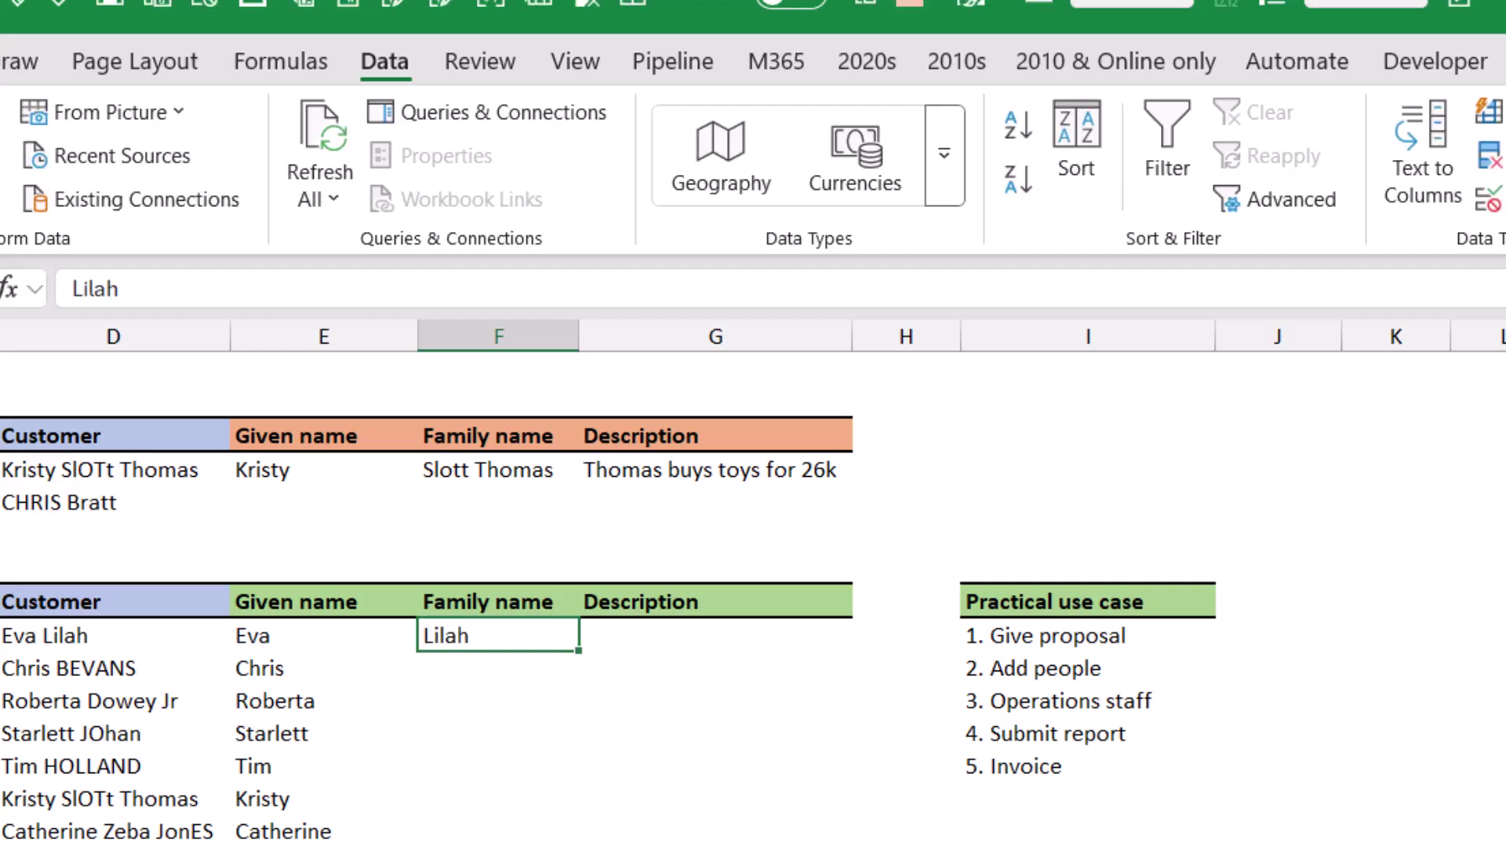
{"action": "left_click_drag", "start_coordinate": [505, 645], "coordinate": [505, 840]}
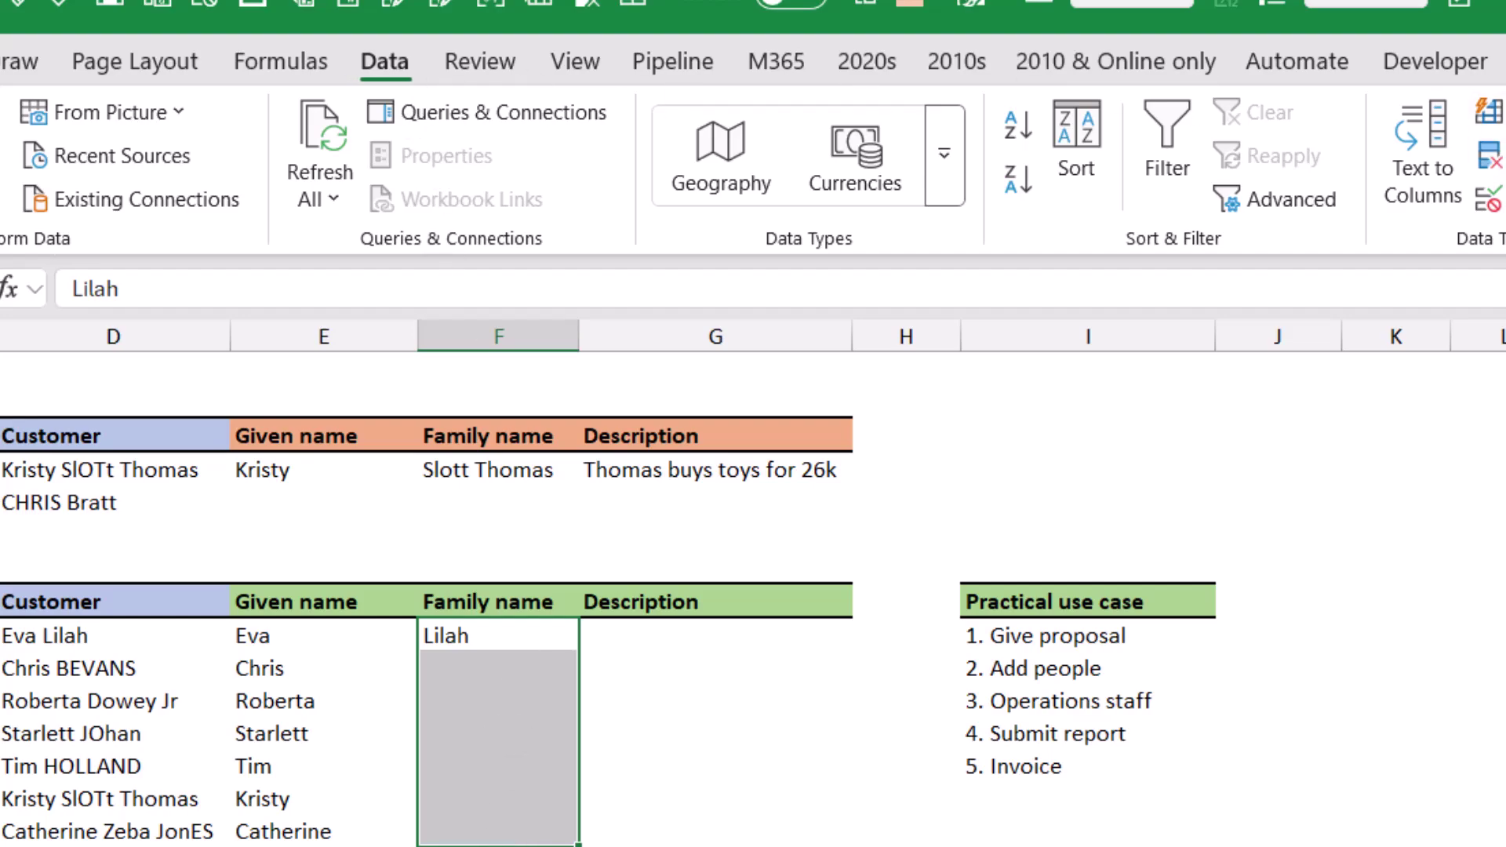
{"action": "left_click", "coordinate": [1490, 119]}
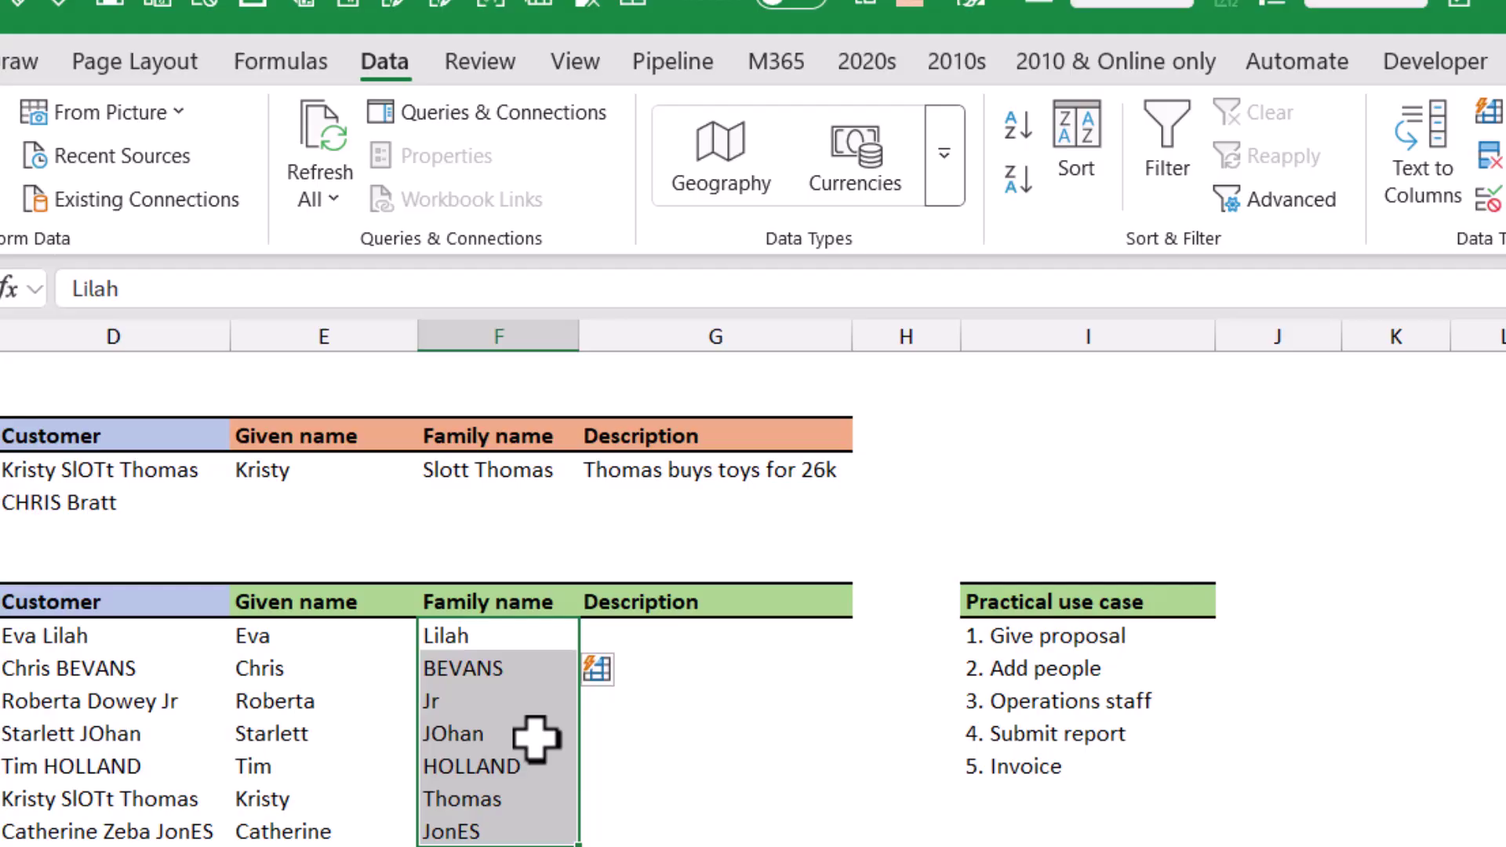
- Check the BEVANS and Jr family names against the full customer names
{"action": "left_click", "coordinate": [497, 670]}
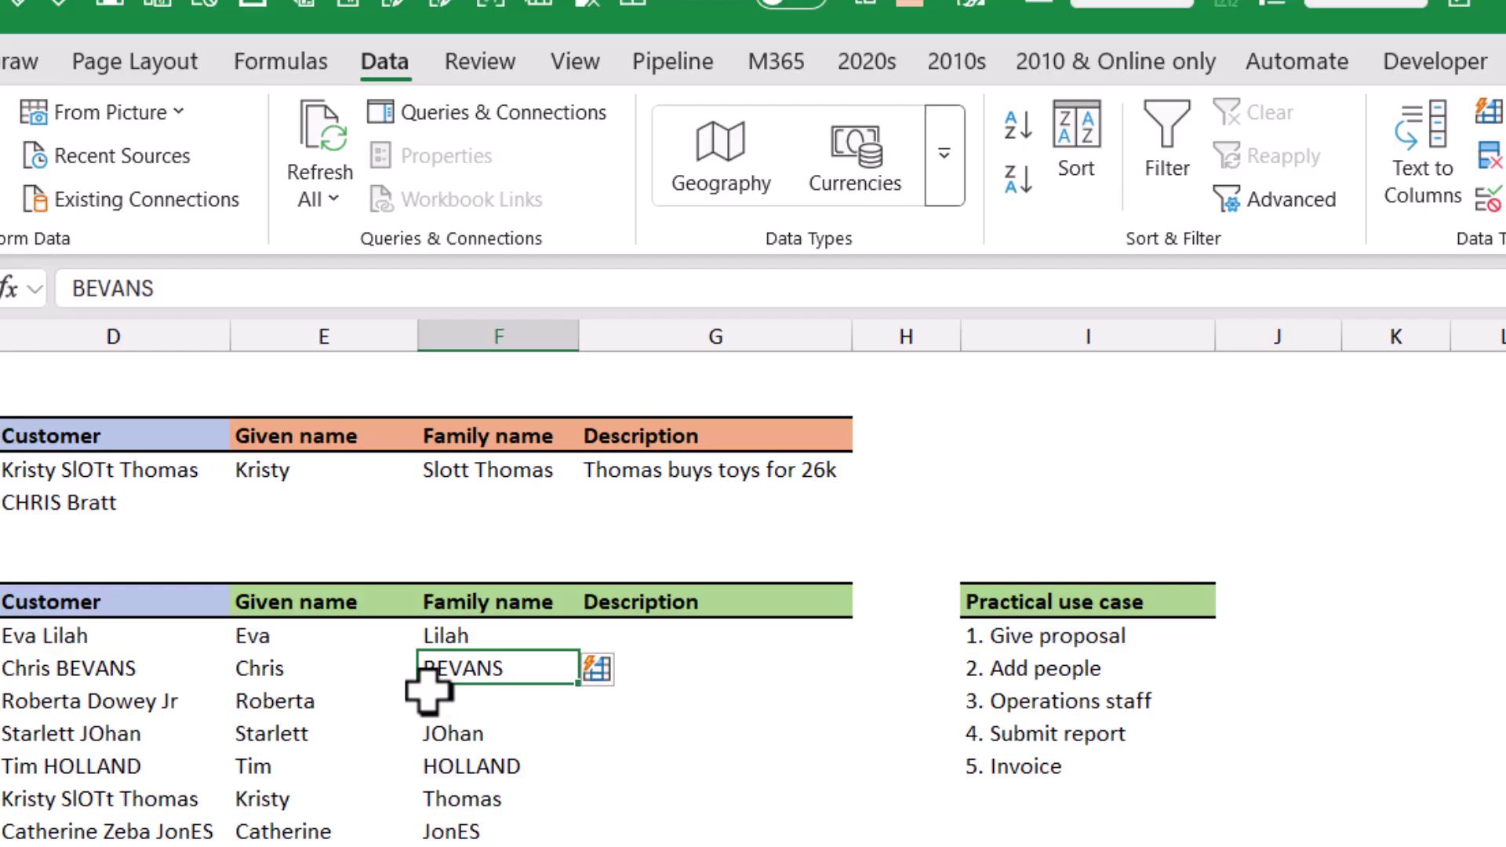
{"action": "left_click", "coordinate": [54, 701]}
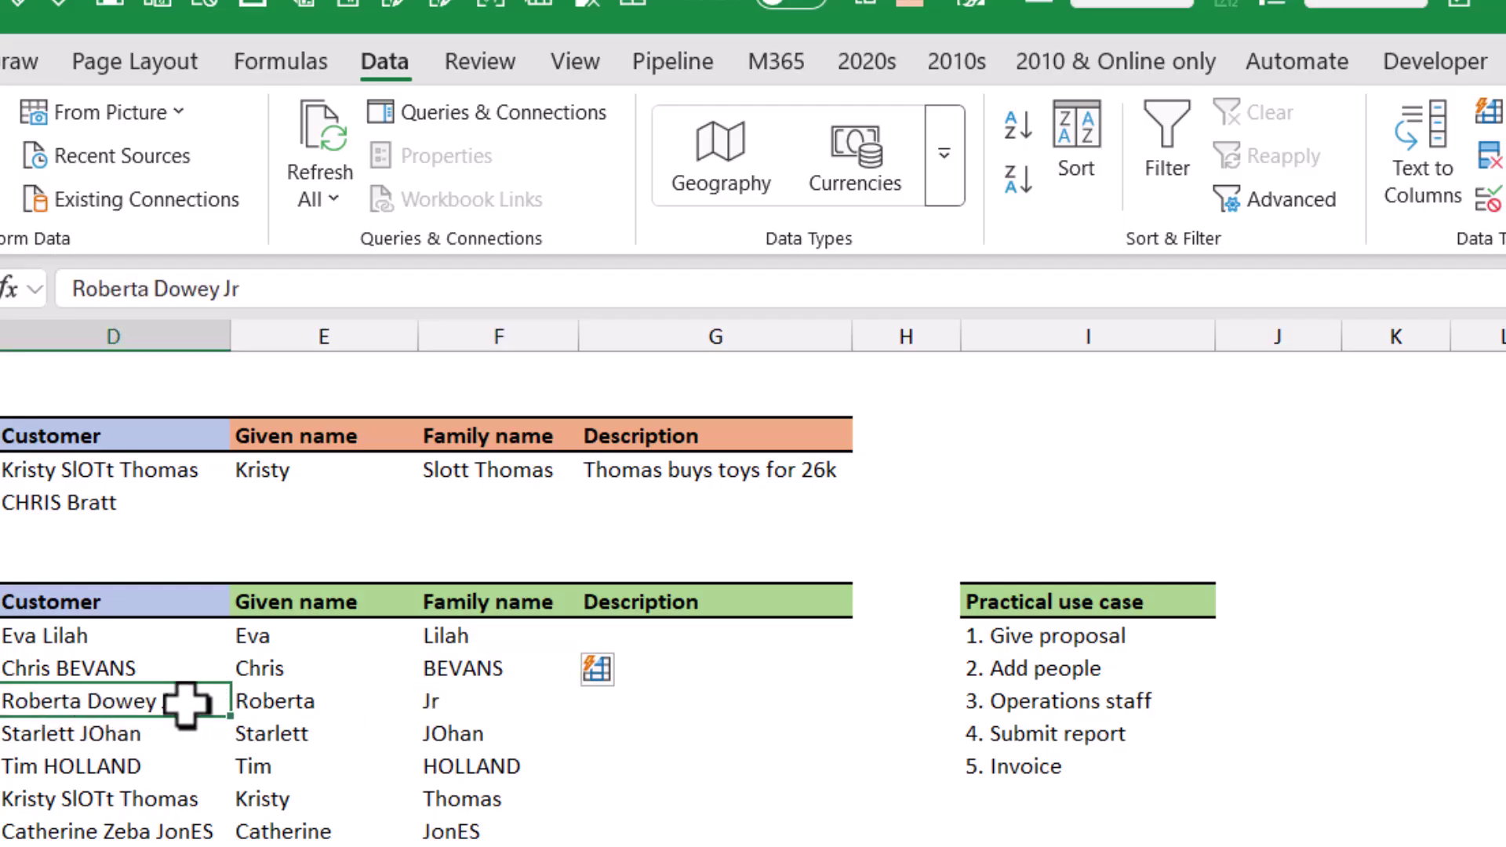
{"action": "left_click", "coordinate": [493, 706]}
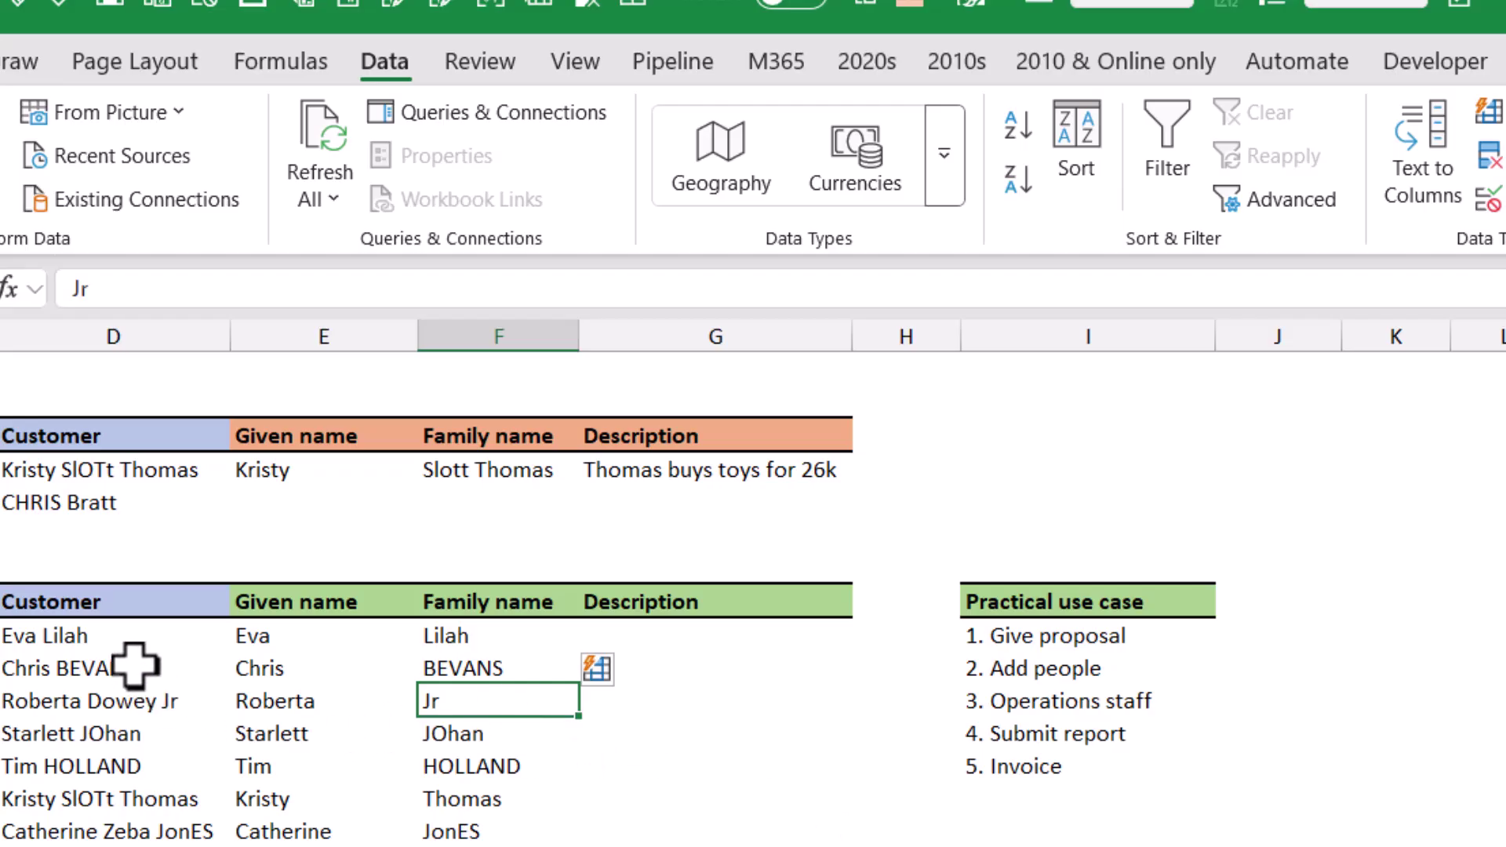
{"action": "left_click_drag", "start_coordinate": [129, 667], "coordinate": [184, 702]}
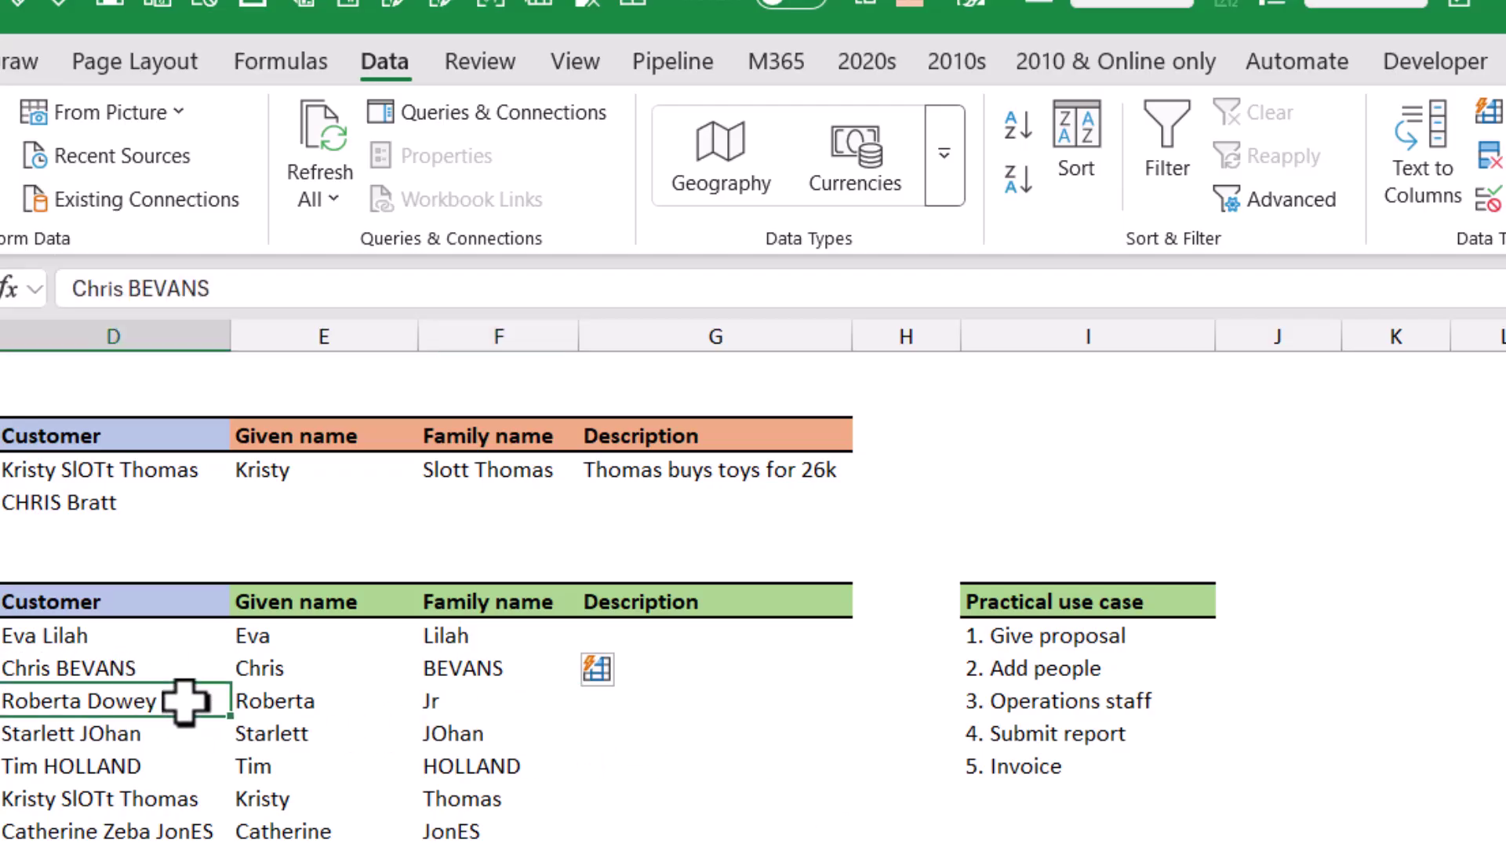
- Correct BEVANS to Bevans so Flash Fill updates the family names
{"action": "left_click", "coordinate": [471, 703]}
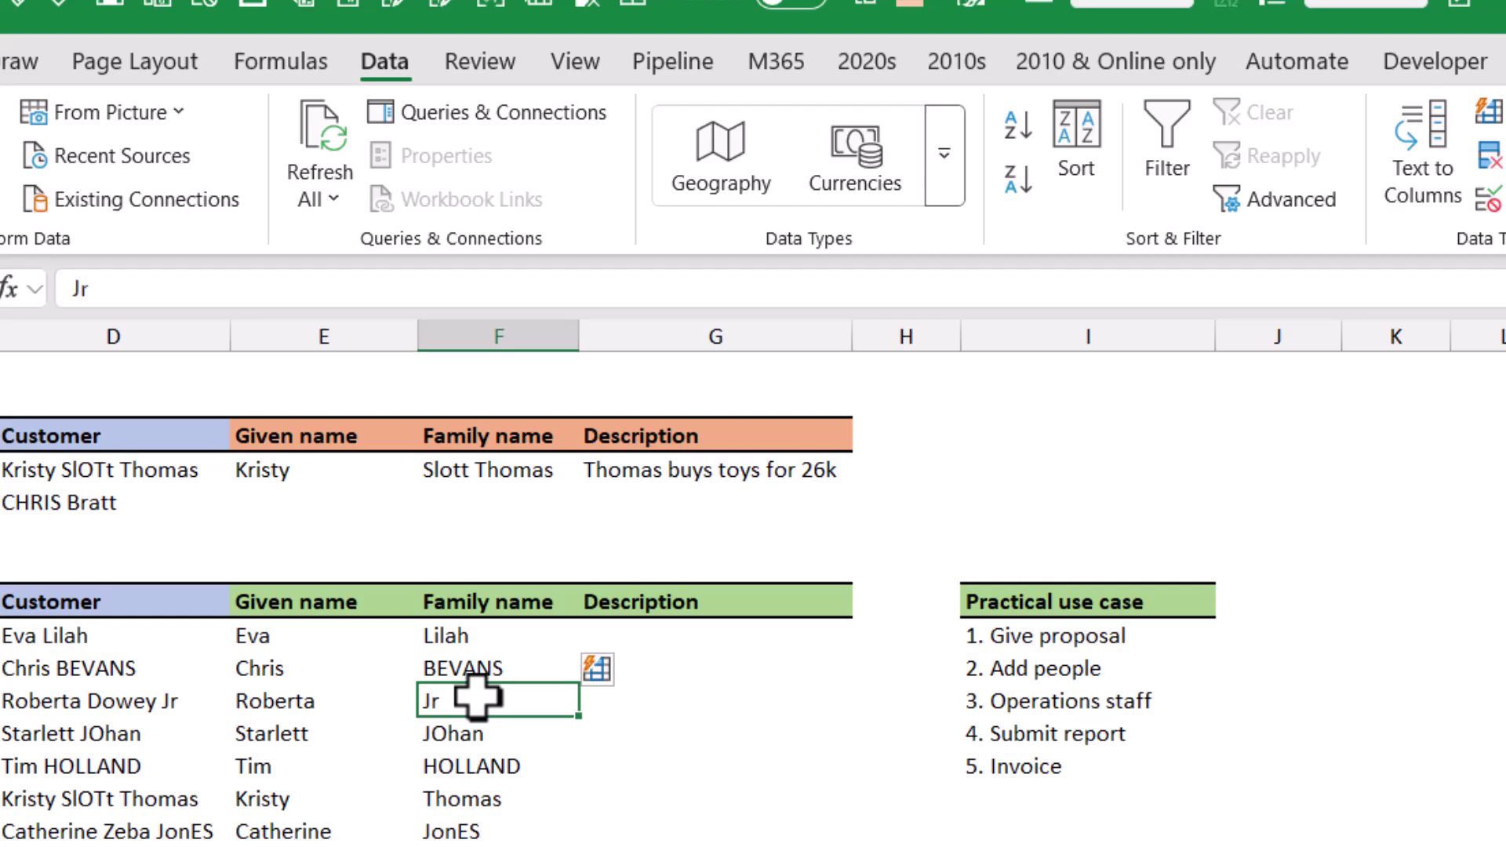
{"action": "left_click", "coordinate": [484, 668]}
{"action": "double_click", "coordinate": [493, 668]}
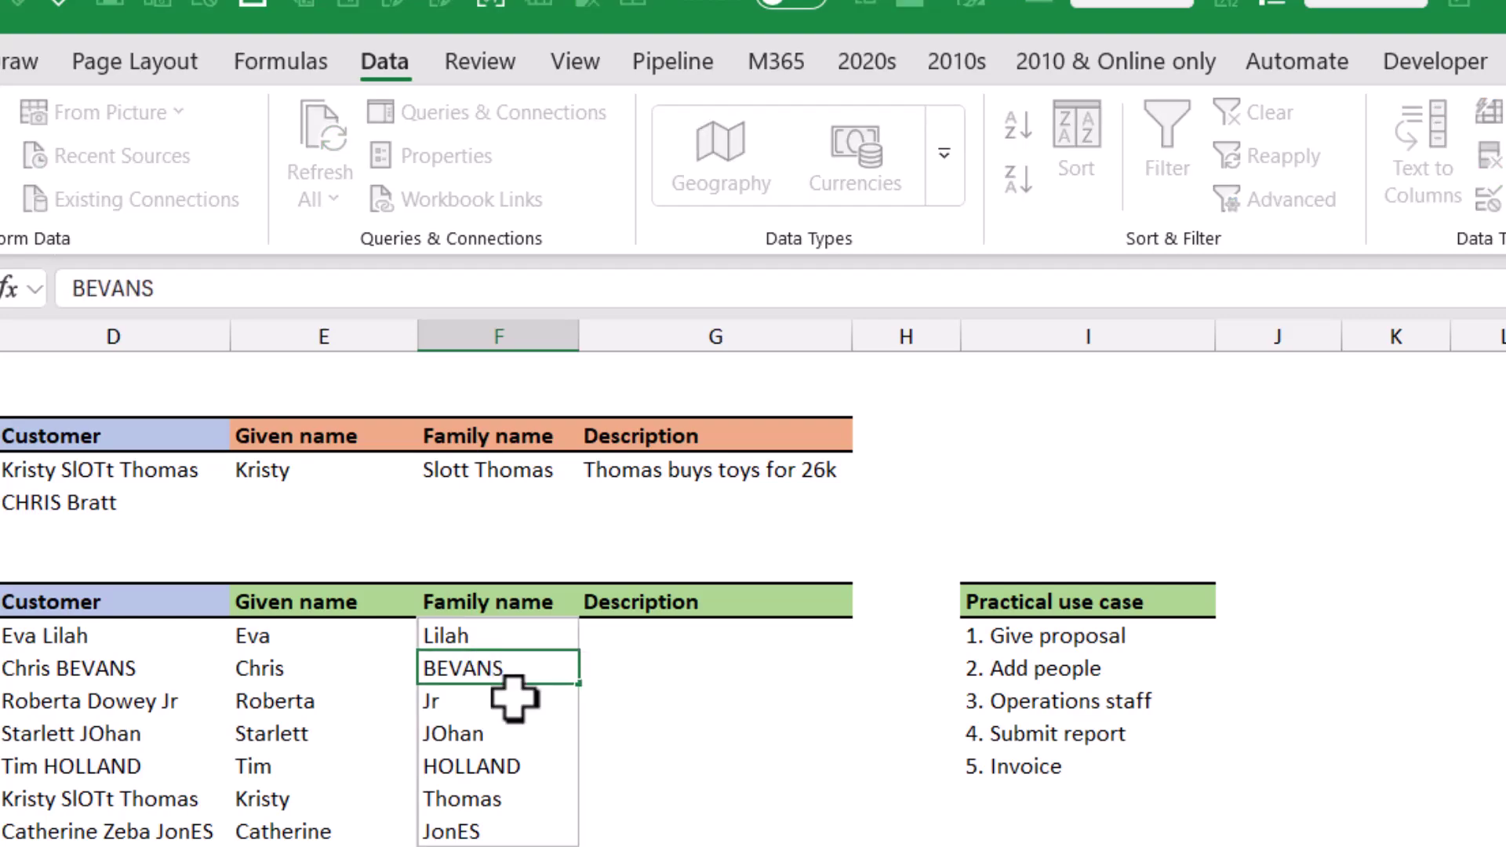
{"action": "key", "text": "ctrl+Return"}
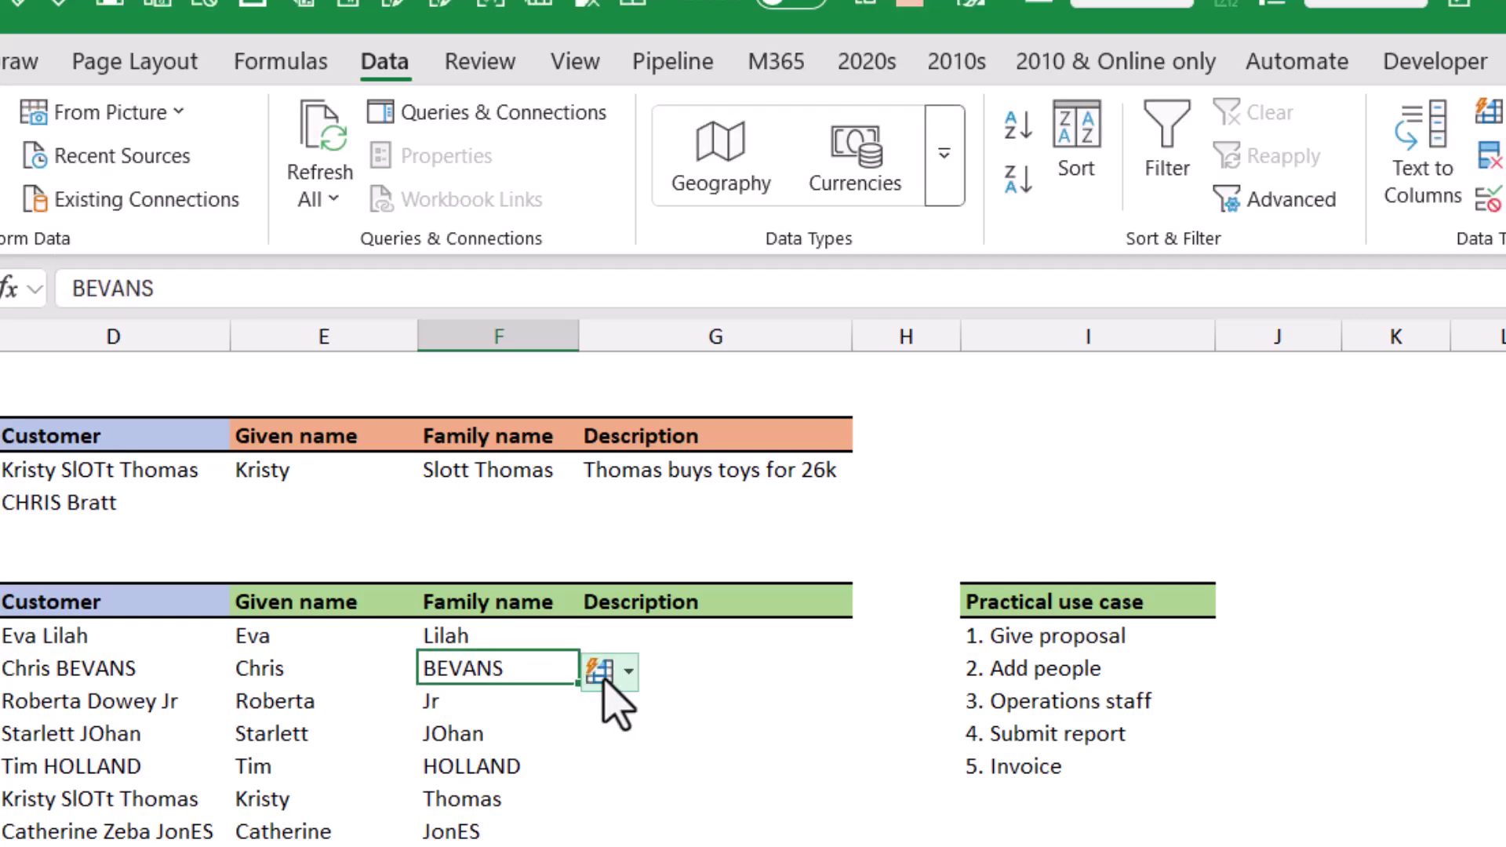
{"action": "double_click", "coordinate": [497, 668]}
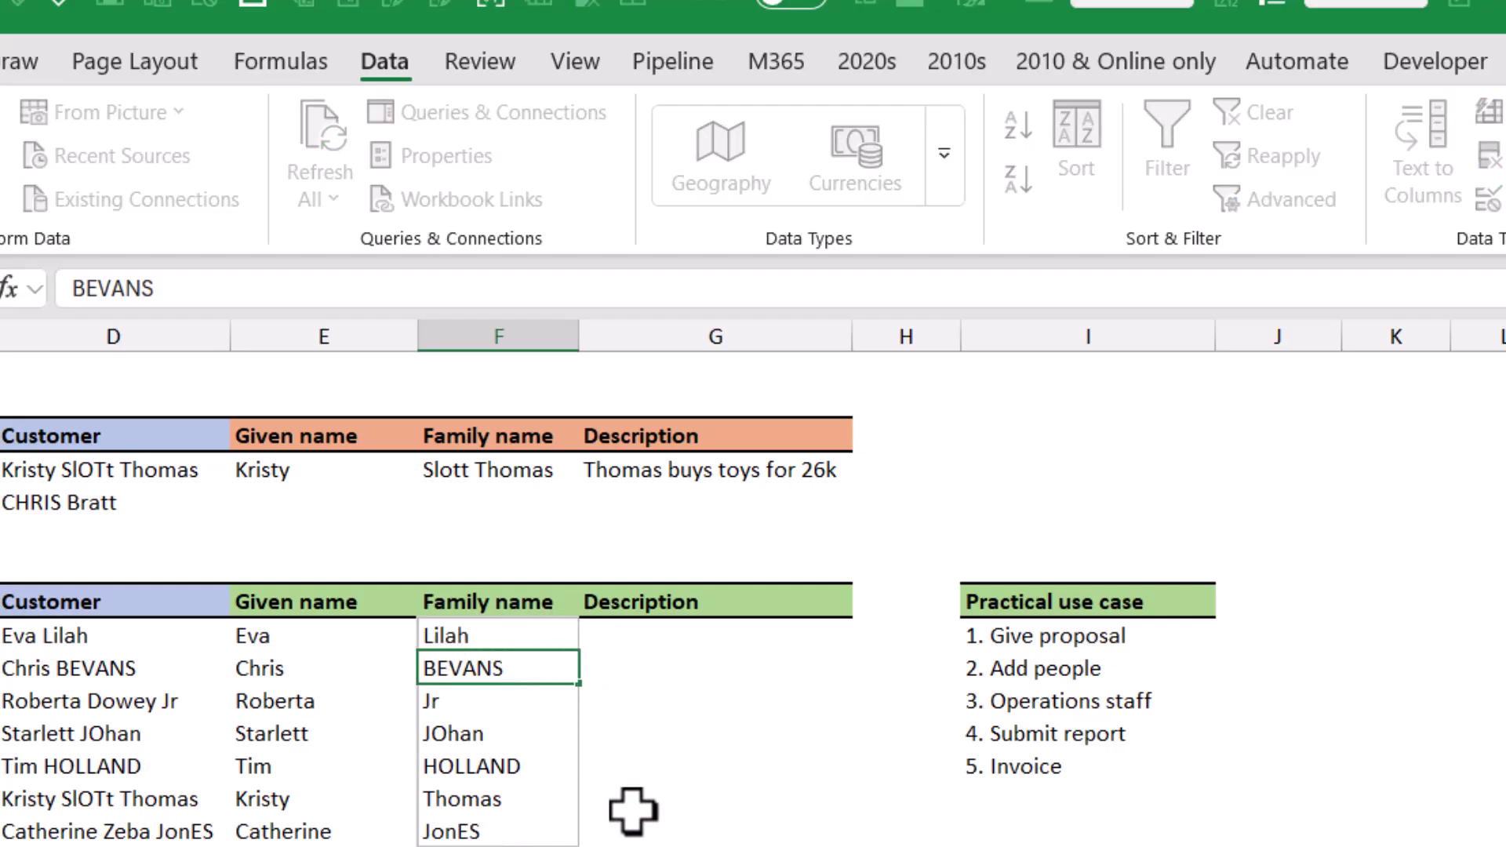
{"action": "key", "text": "shift+Left"}
{"action": "key", "text": "shift+Left"}
{"action": "key", "text": "shift+Left"}
{"action": "key", "text": "shift+Left"}
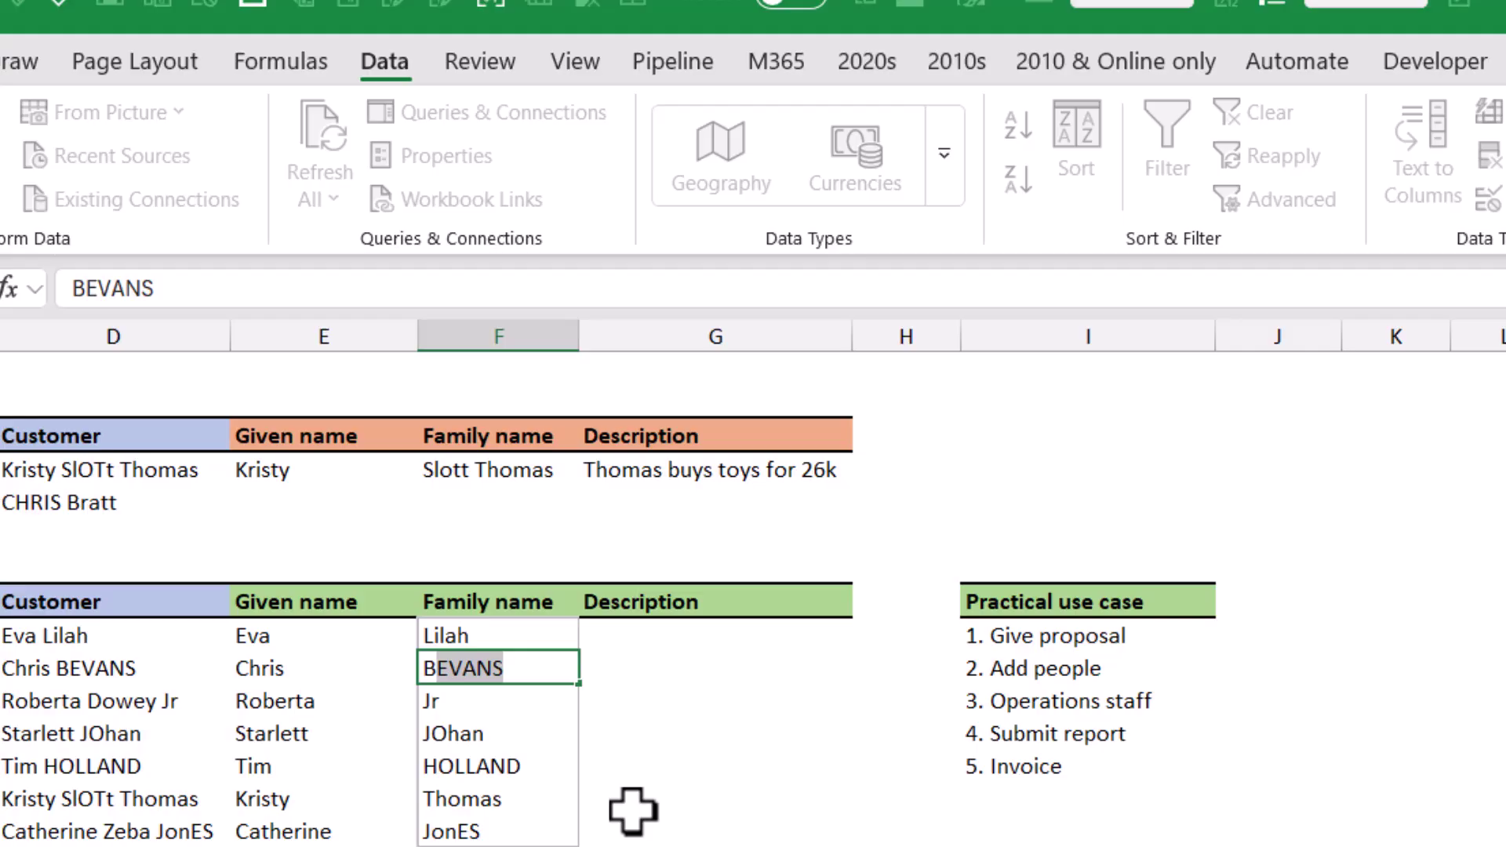
{"action": "type", "text": "evans"}
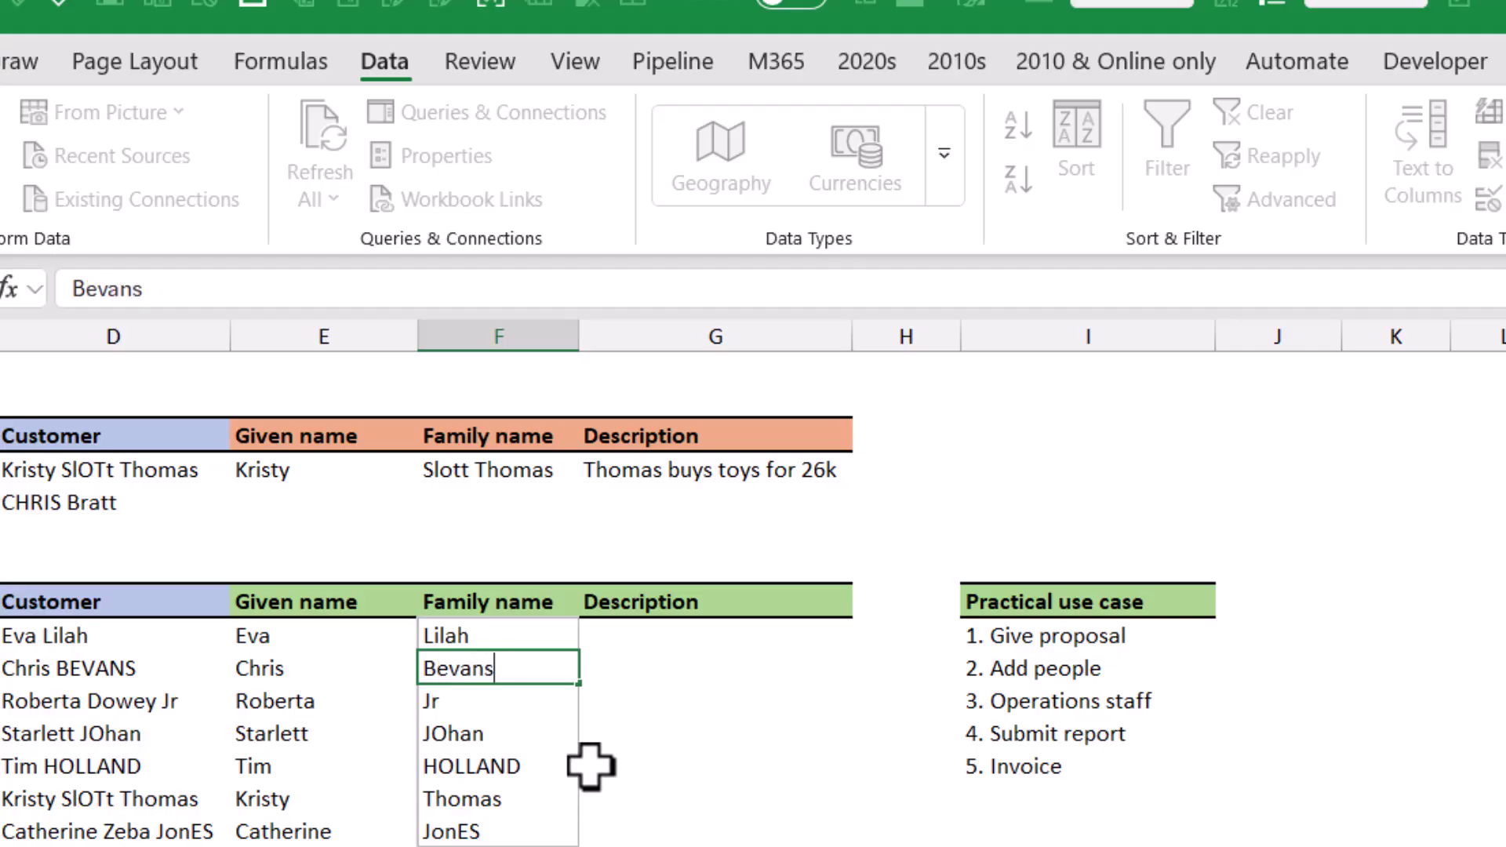
{"action": "key", "text": "Return"}
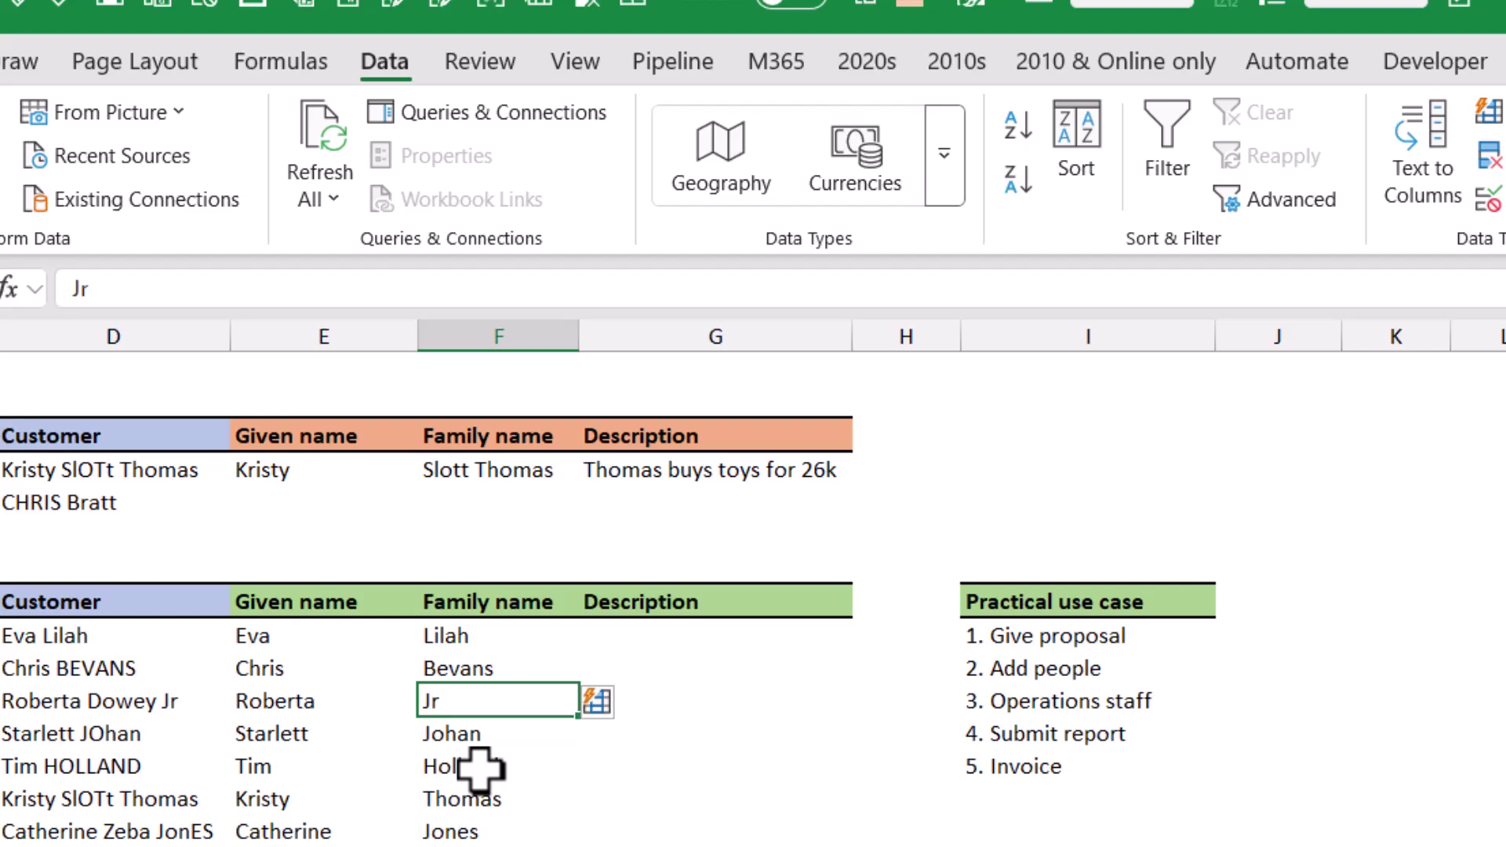
- Change the Jr family name to Dowey Jr so surnames appear in full
{"action": "left_click_drag", "start_coordinate": [578, 720], "coordinate": [578, 725]}
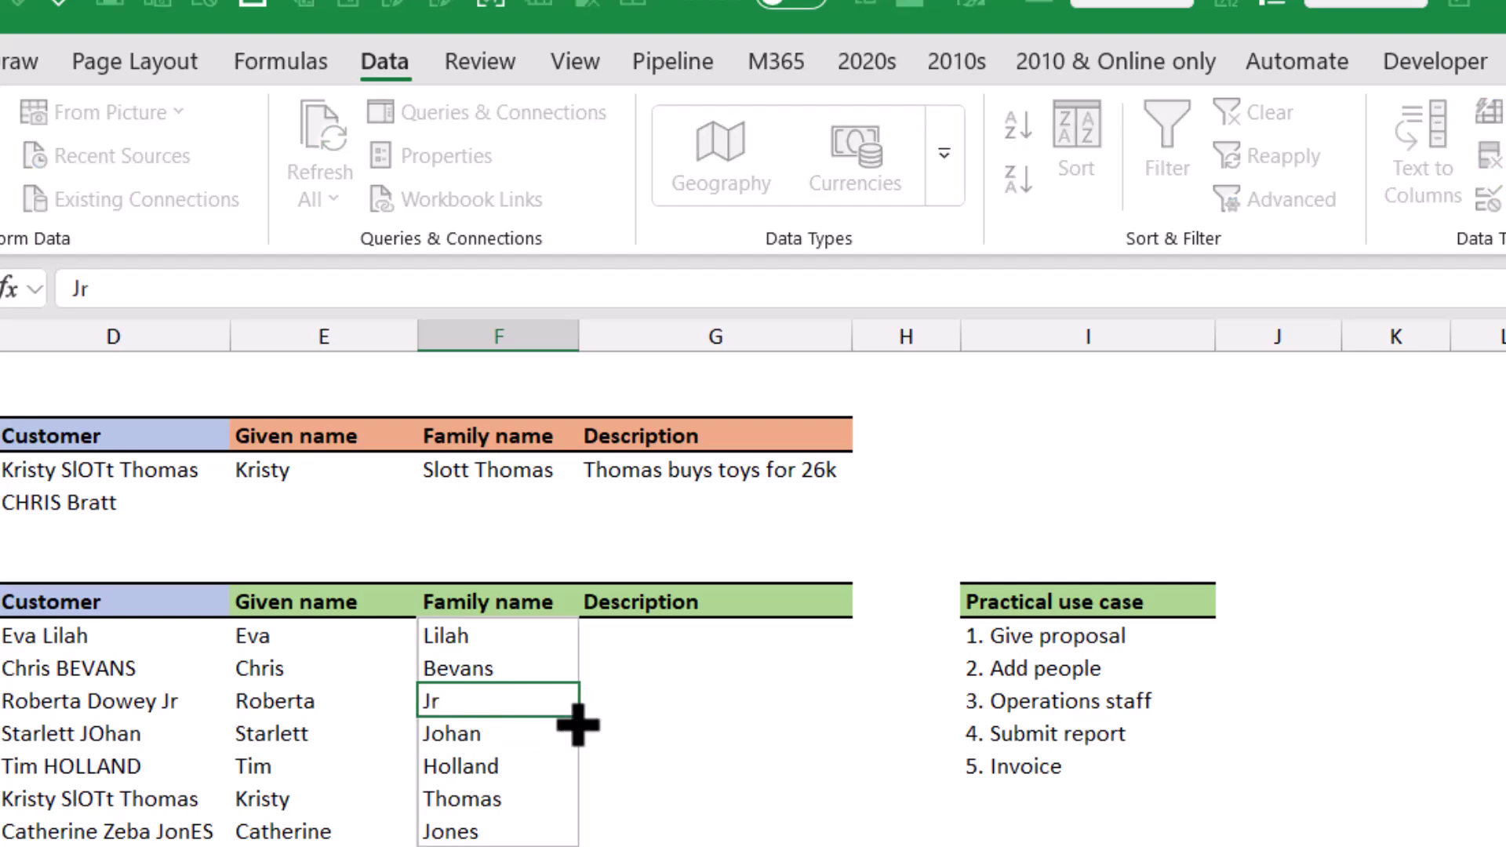
{"action": "type", "text": "Dowey"}
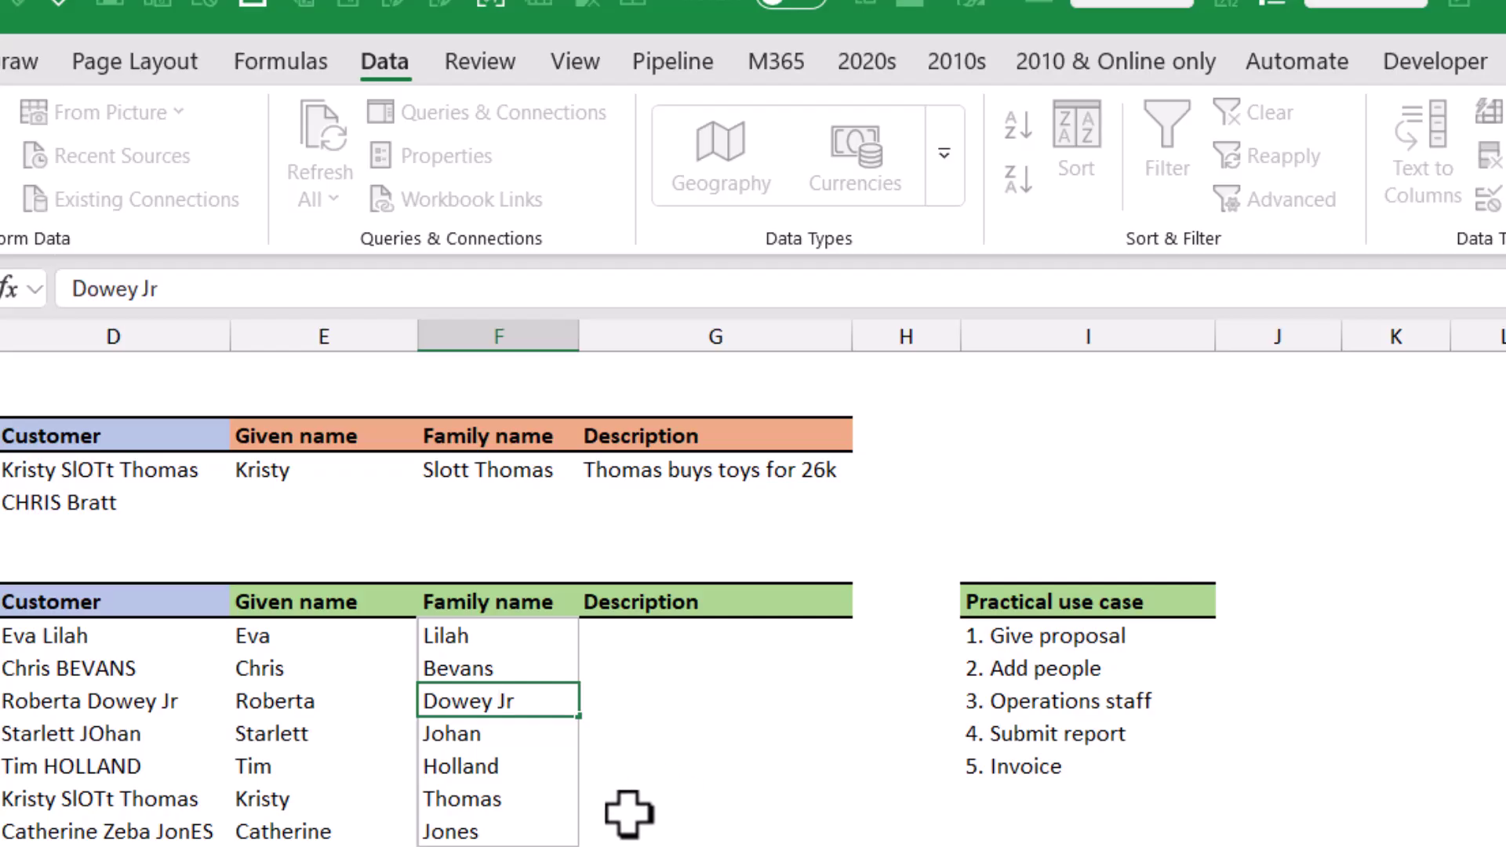
{"action": "key", "text": "Return"}
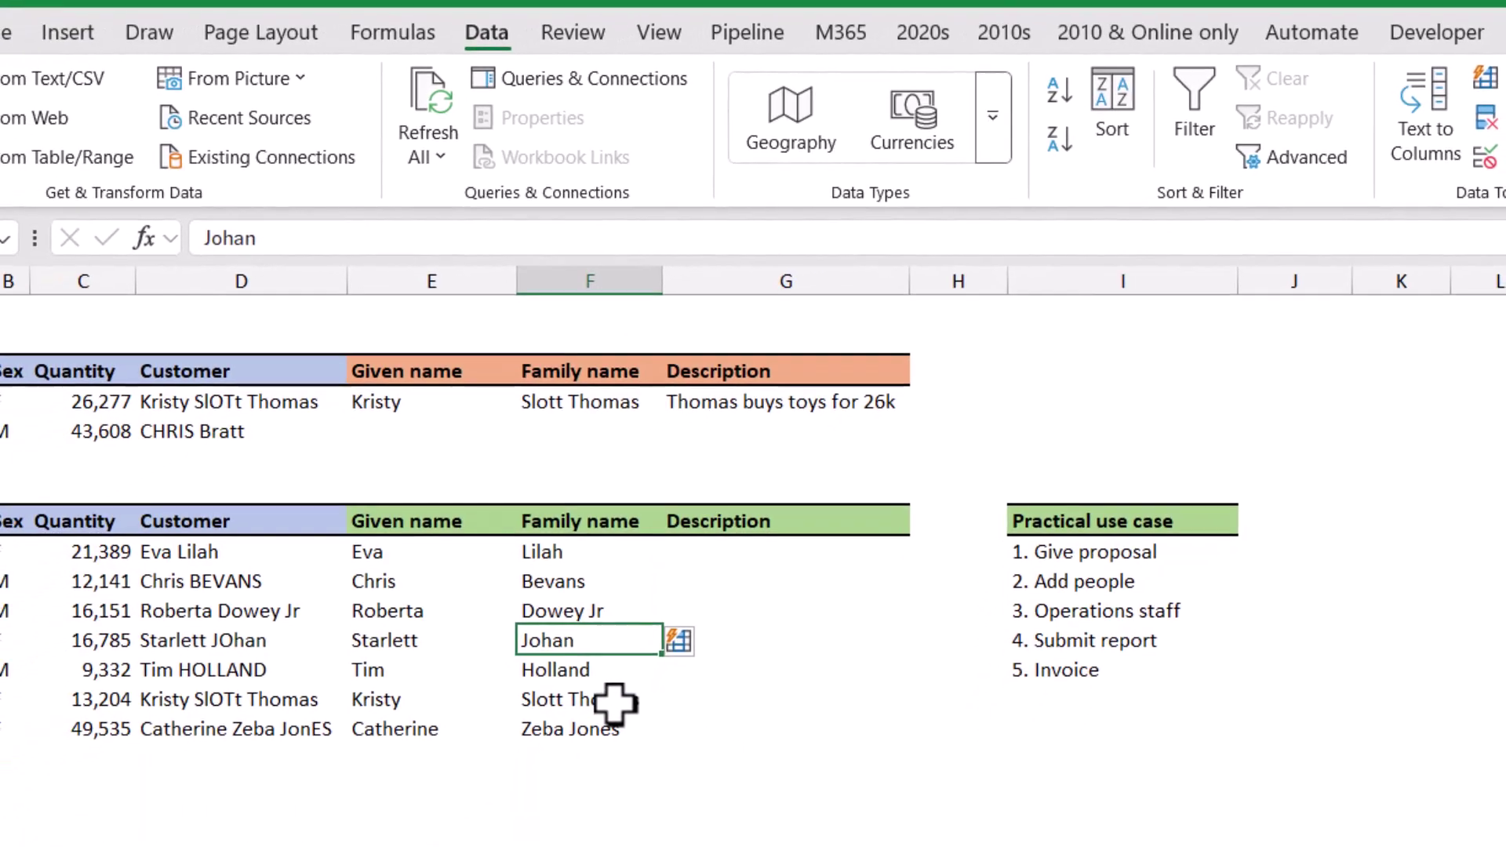
{"action": "key", "text": "Down"}
{"action": "key", "text": "Down"}
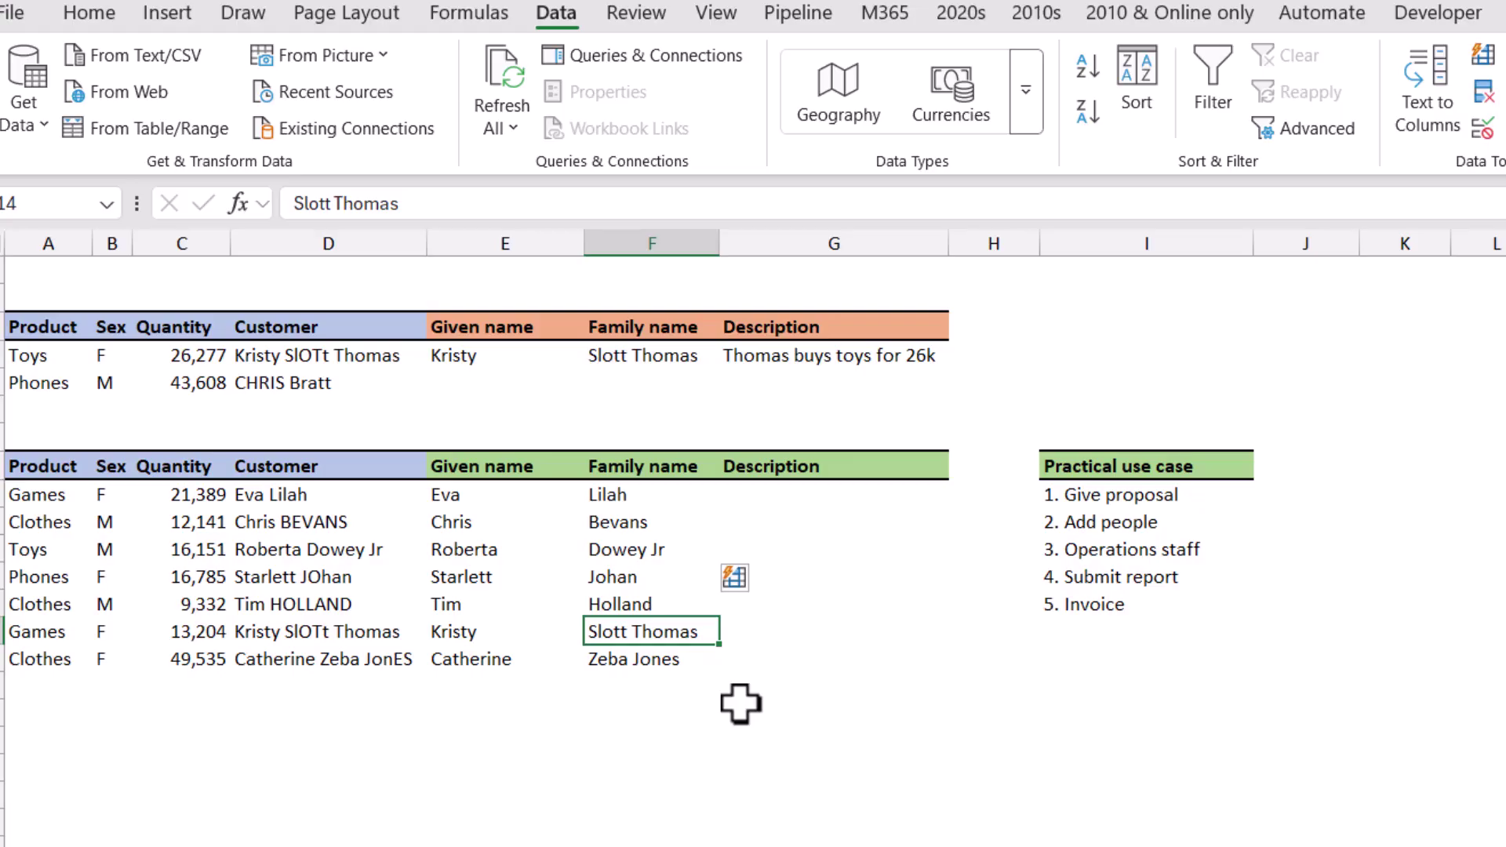
{"action": "left_click", "coordinate": [872, 795]}
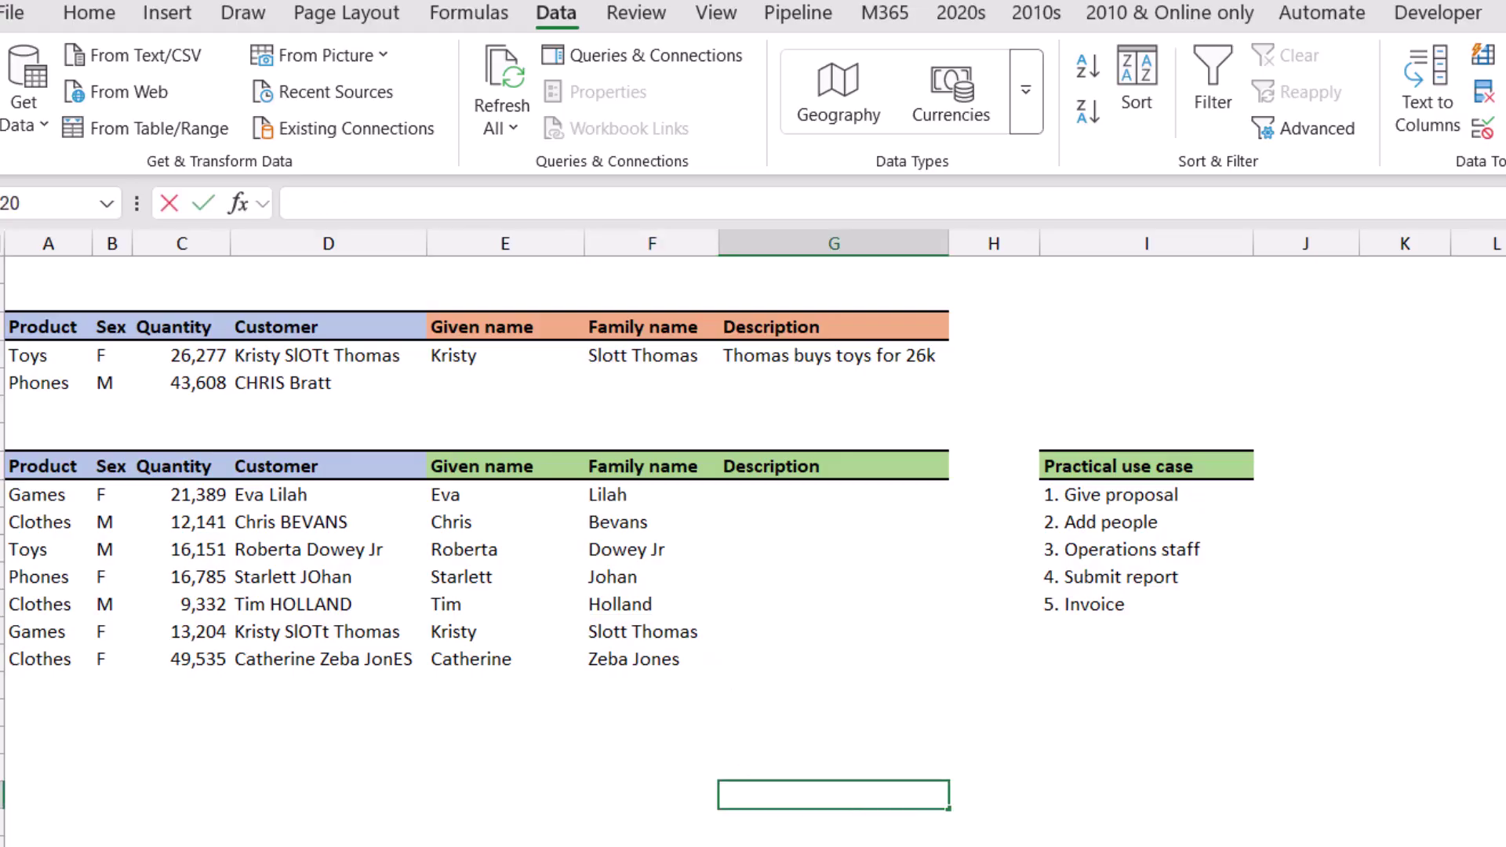
{"action": "type", "text": "sdsd"}
{"action": "key", "text": "ctrl+Return"}
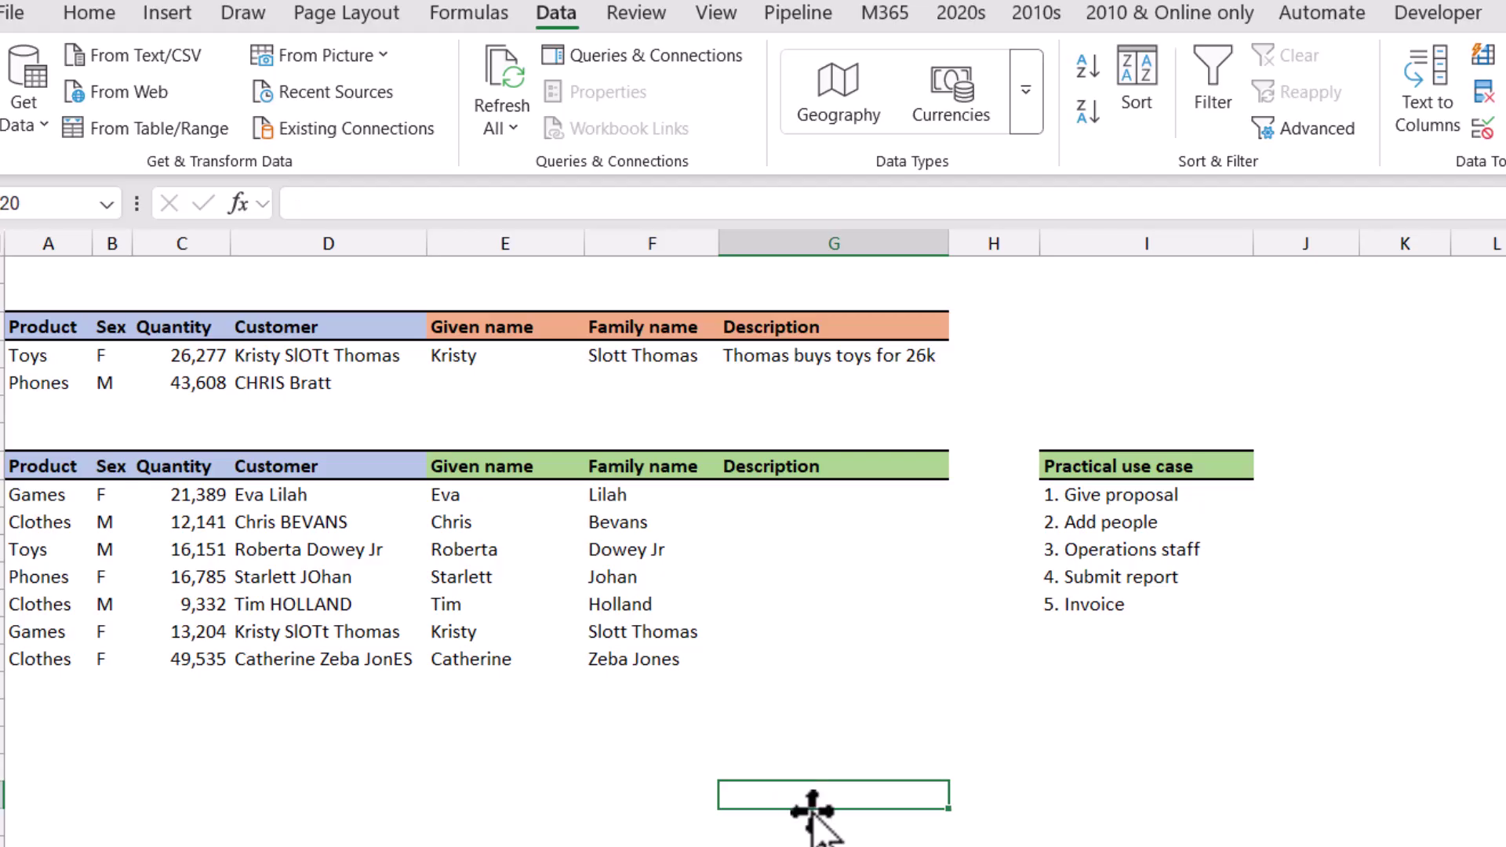
{"action": "key", "text": "ctrl+Up"}
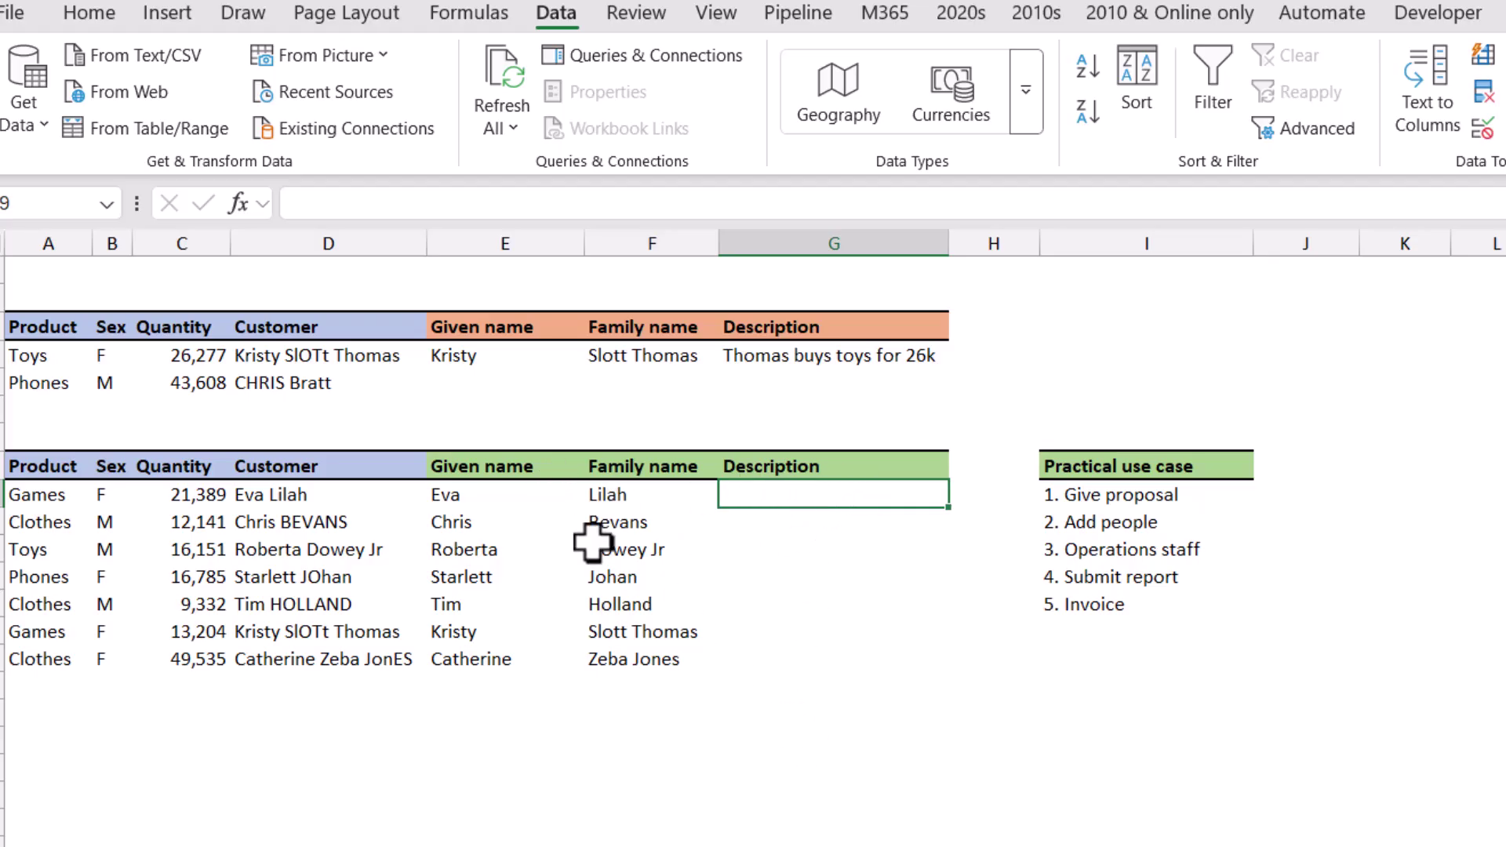
- Enter 'Eva buys games for 21k' as Eva's Description, checking its name, product and quantity sources
{"action": "type", "text": "Eva buys games for 21k"}
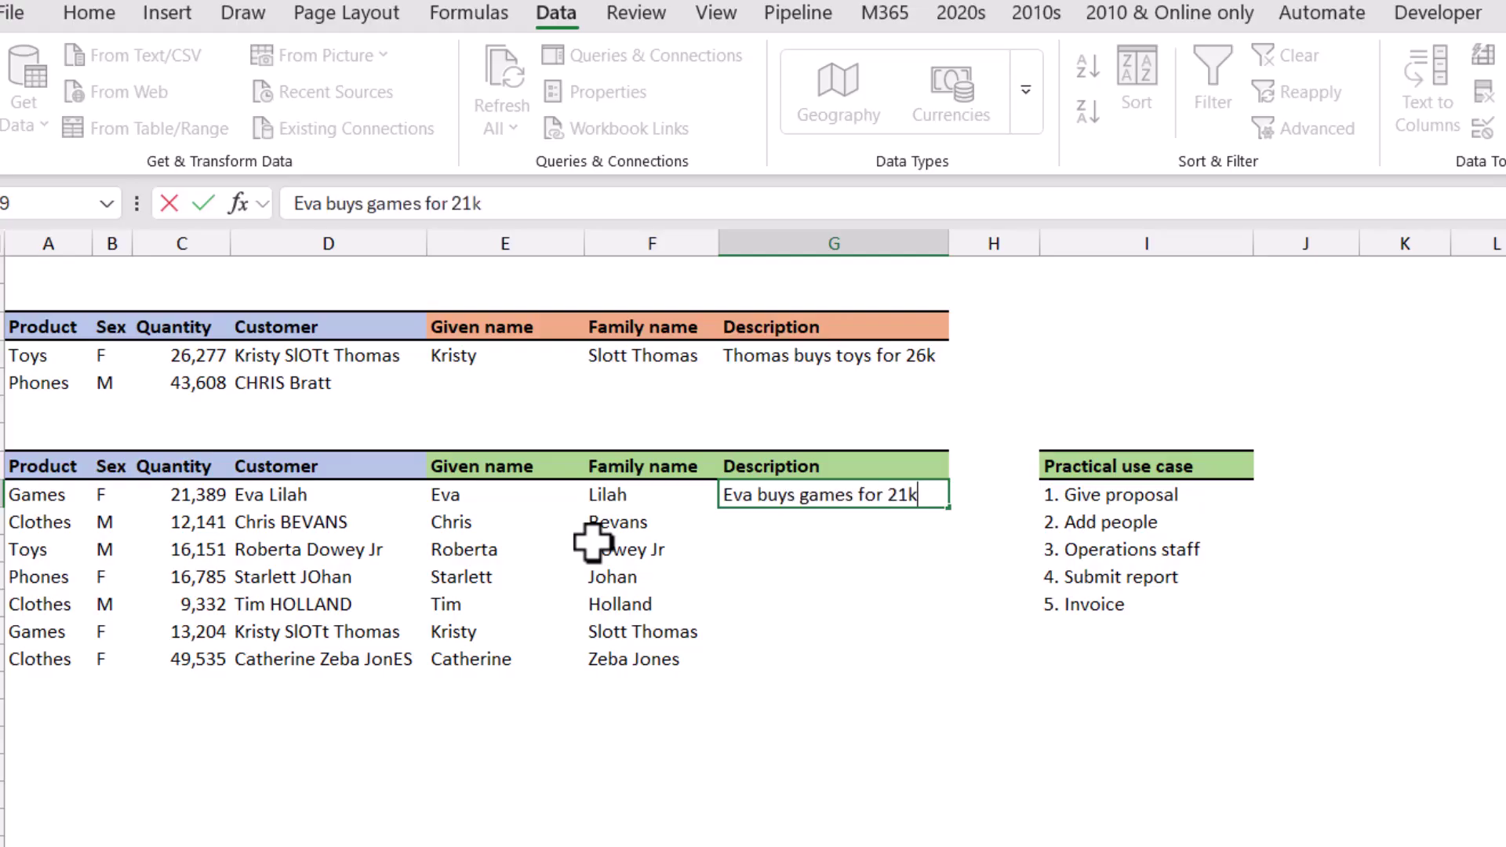
{"action": "key", "text": "Return"}
{"action": "key", "text": "Up"}
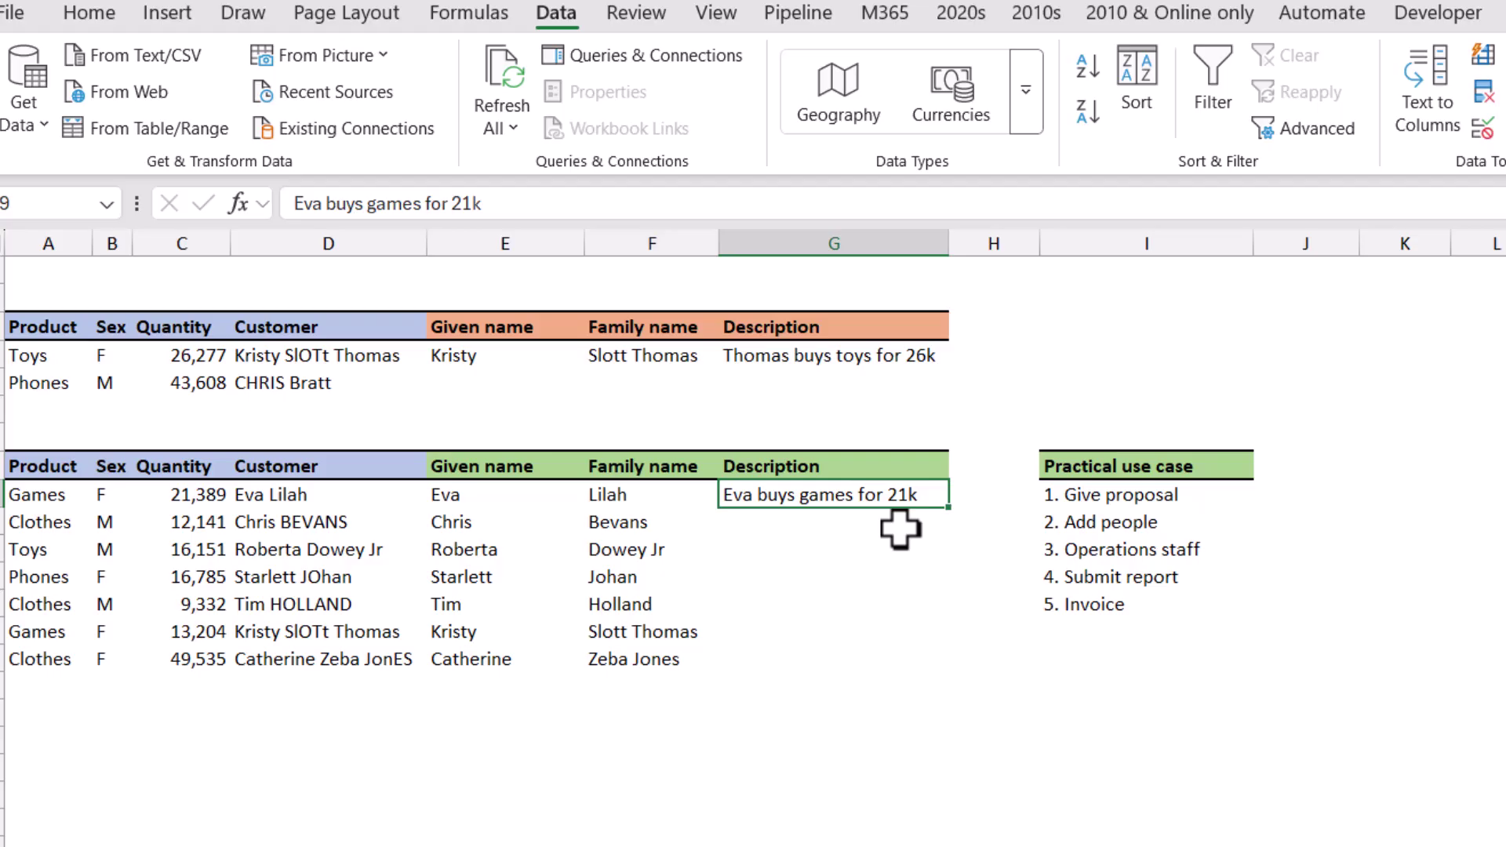
{"action": "left_click", "coordinate": [487, 495]}
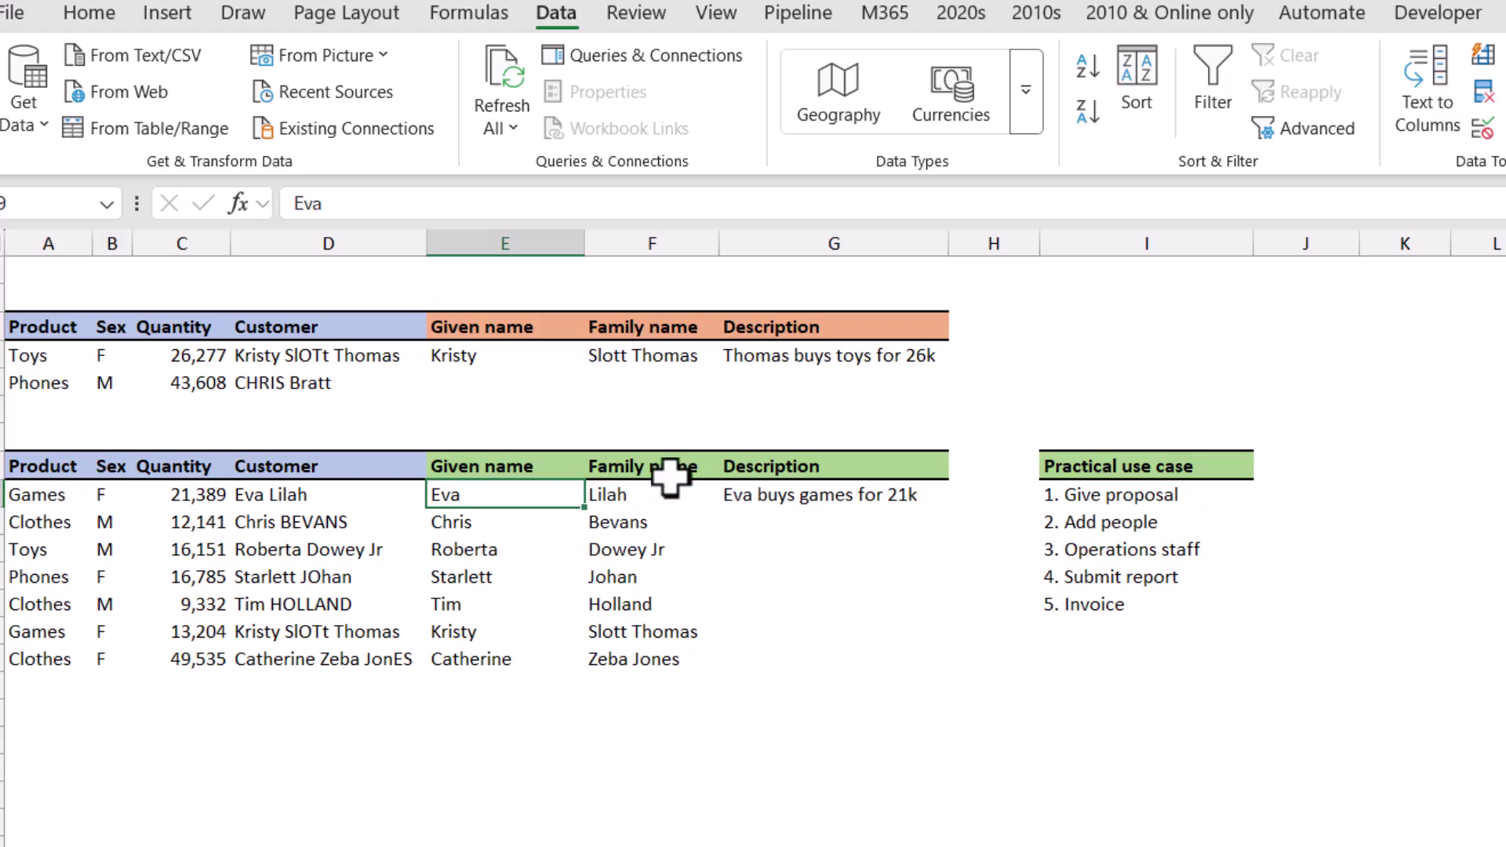
{"action": "left_click", "coordinate": [45, 496]}
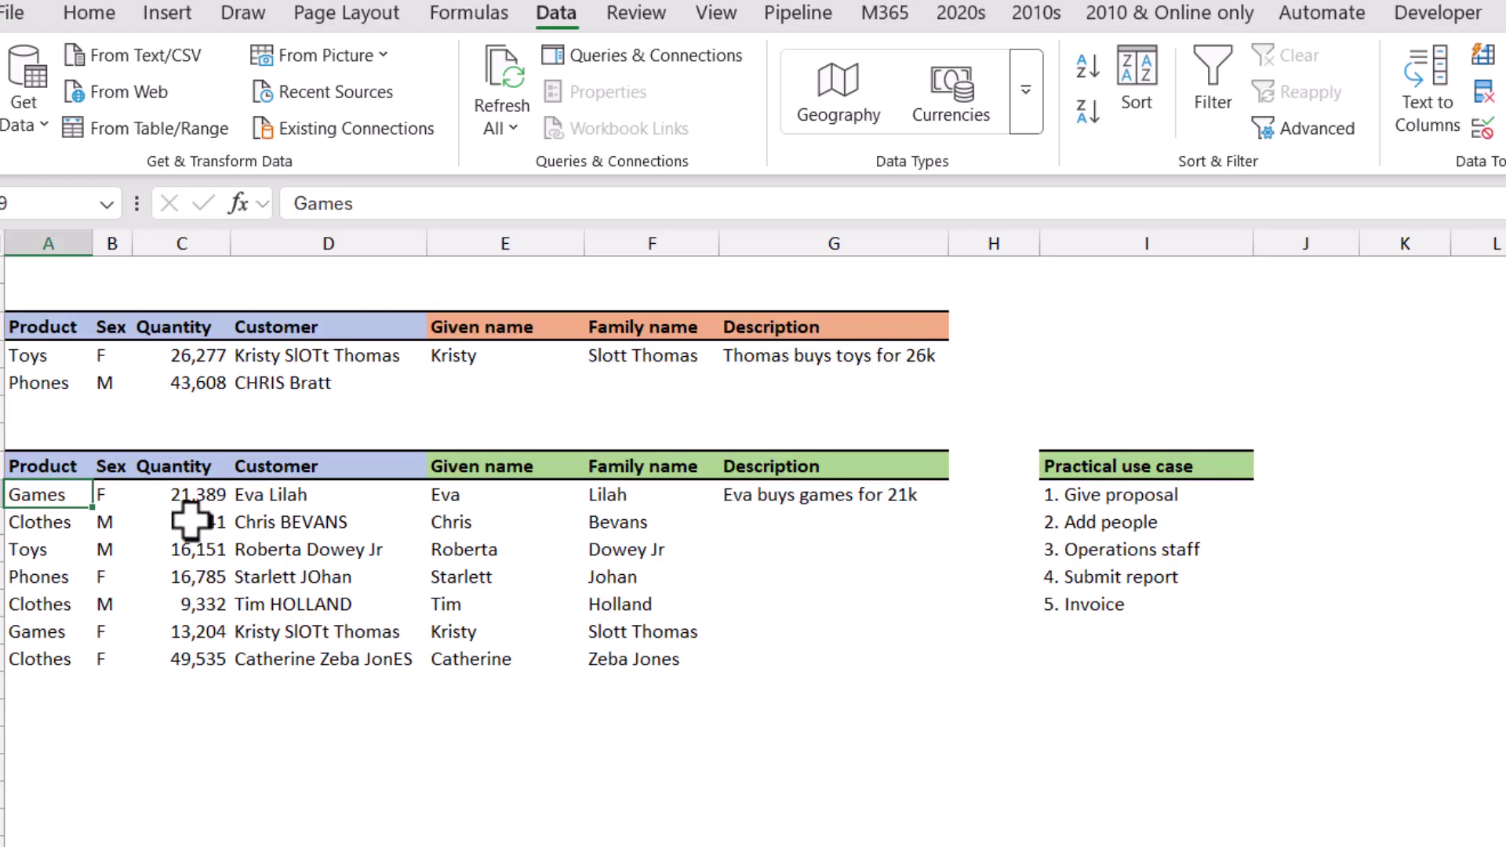
{"action": "left_click", "coordinate": [168, 495]}
{"action": "key", "text": "ctrl+Right"}
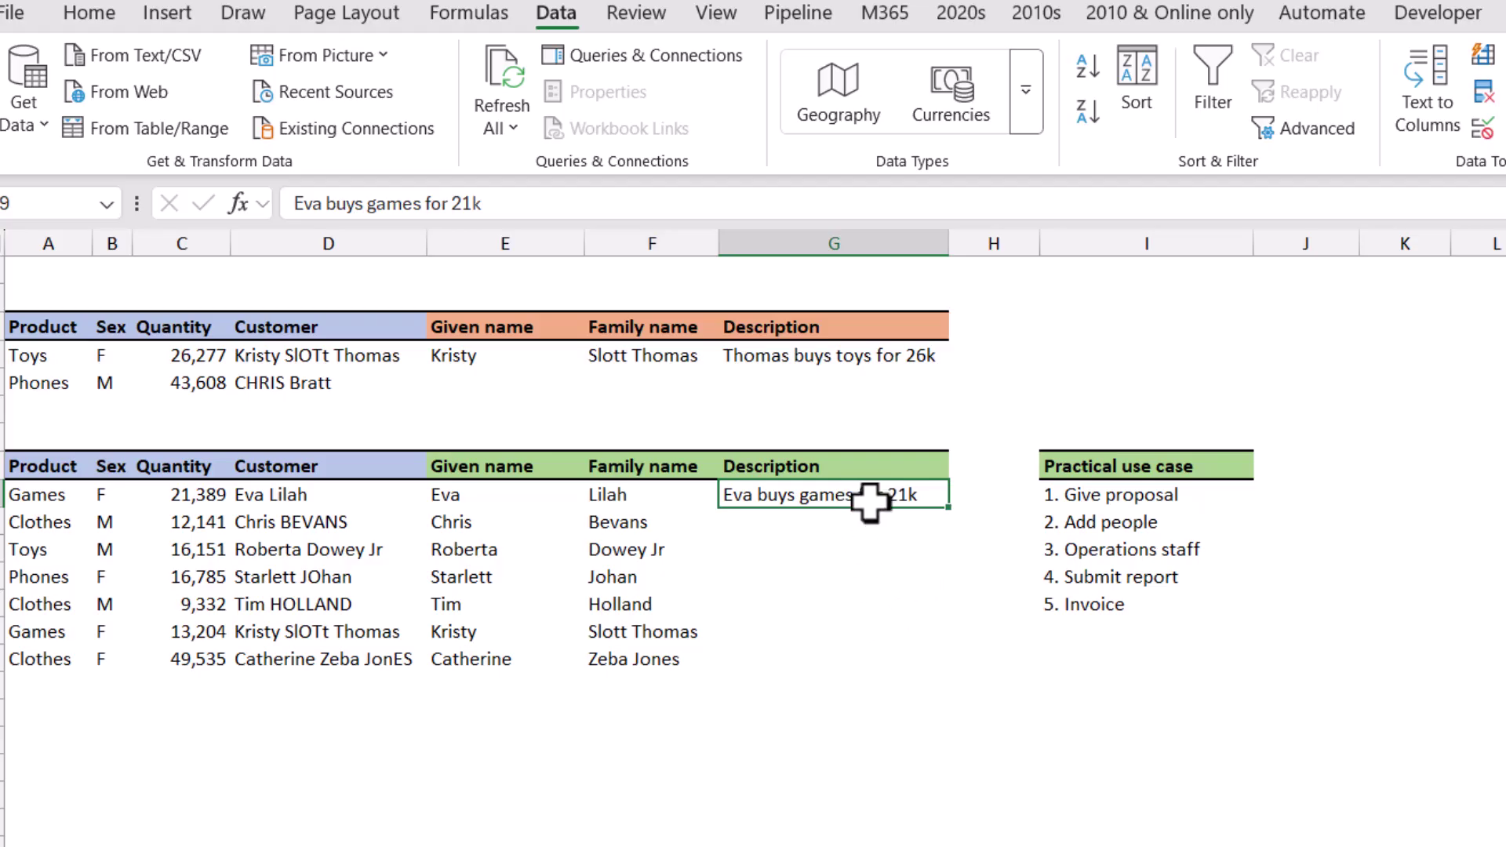
- Inspect the top table's long Description formula in G4 without changing it
{"action": "left_click", "coordinate": [867, 357]}
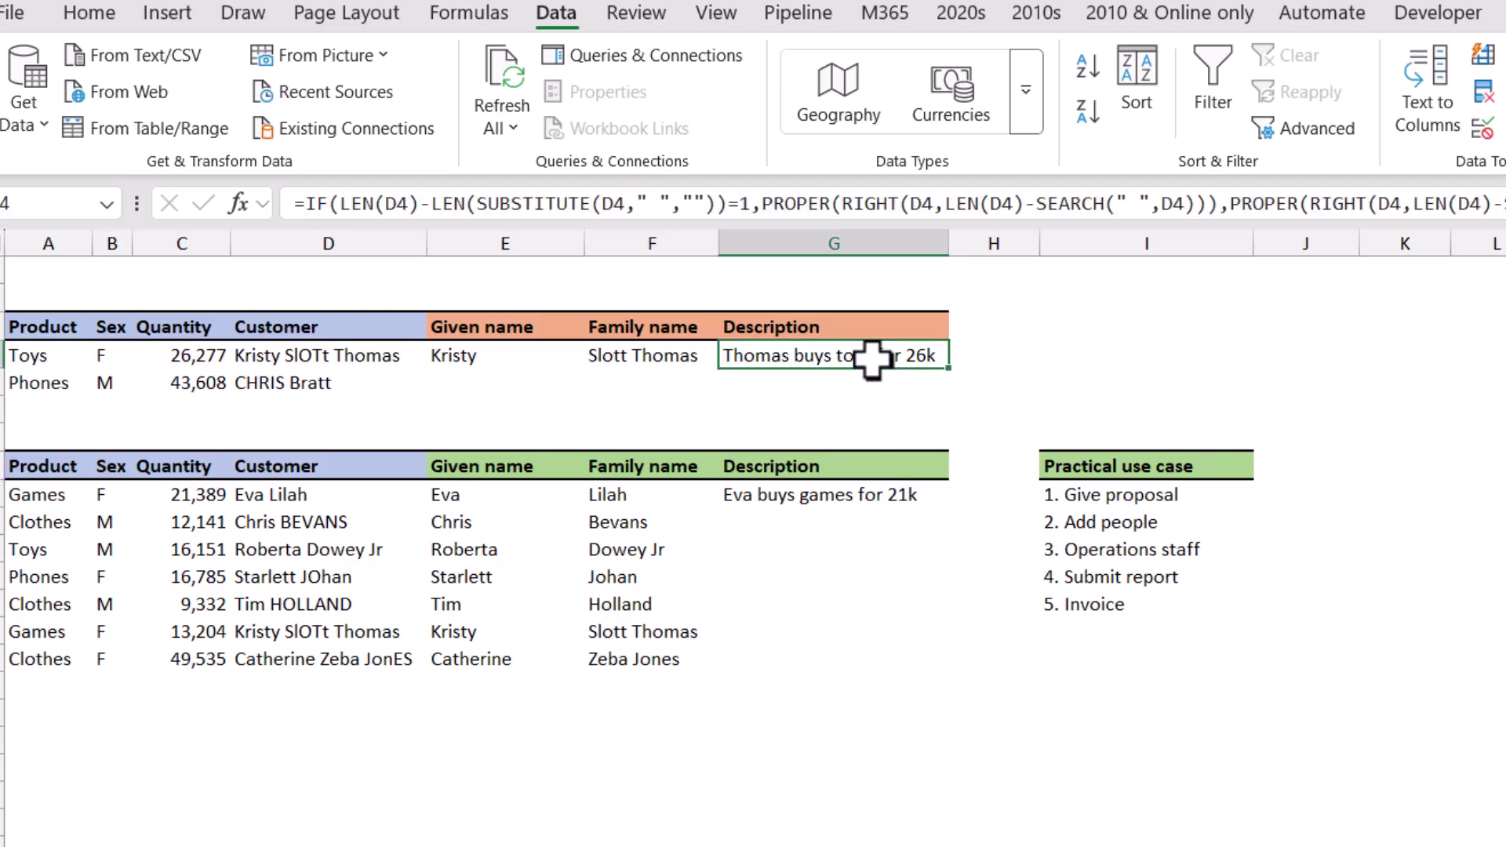
{"action": "double_click", "coordinate": [871, 356]}
{"action": "left_click_drag", "start_coordinate": [725, 355], "coordinate": [1312, 390]}
{"action": "key", "text": "Escape"}
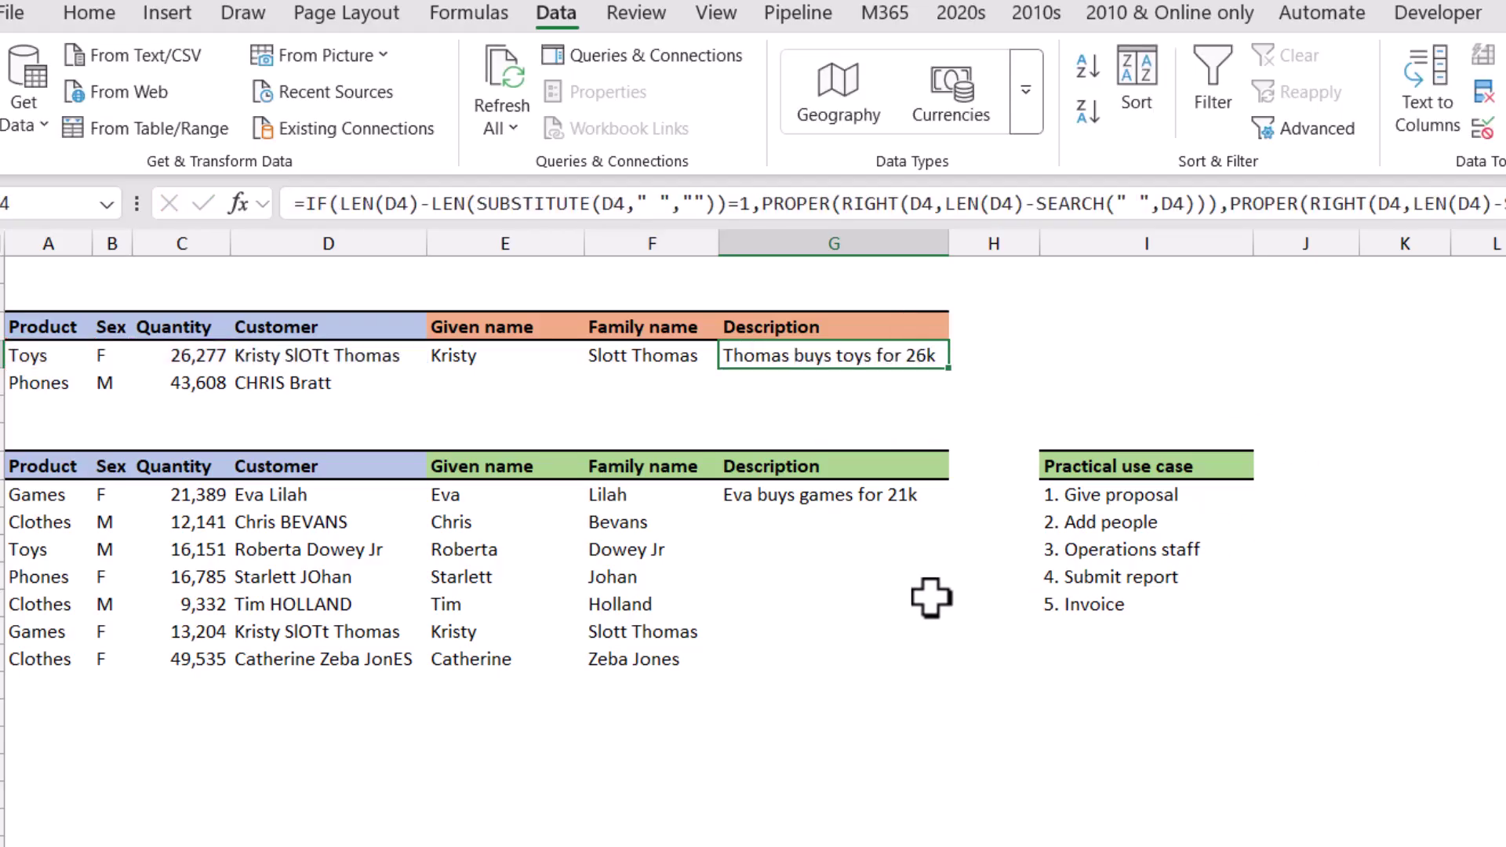
{"action": "left_click", "coordinate": [863, 496]}
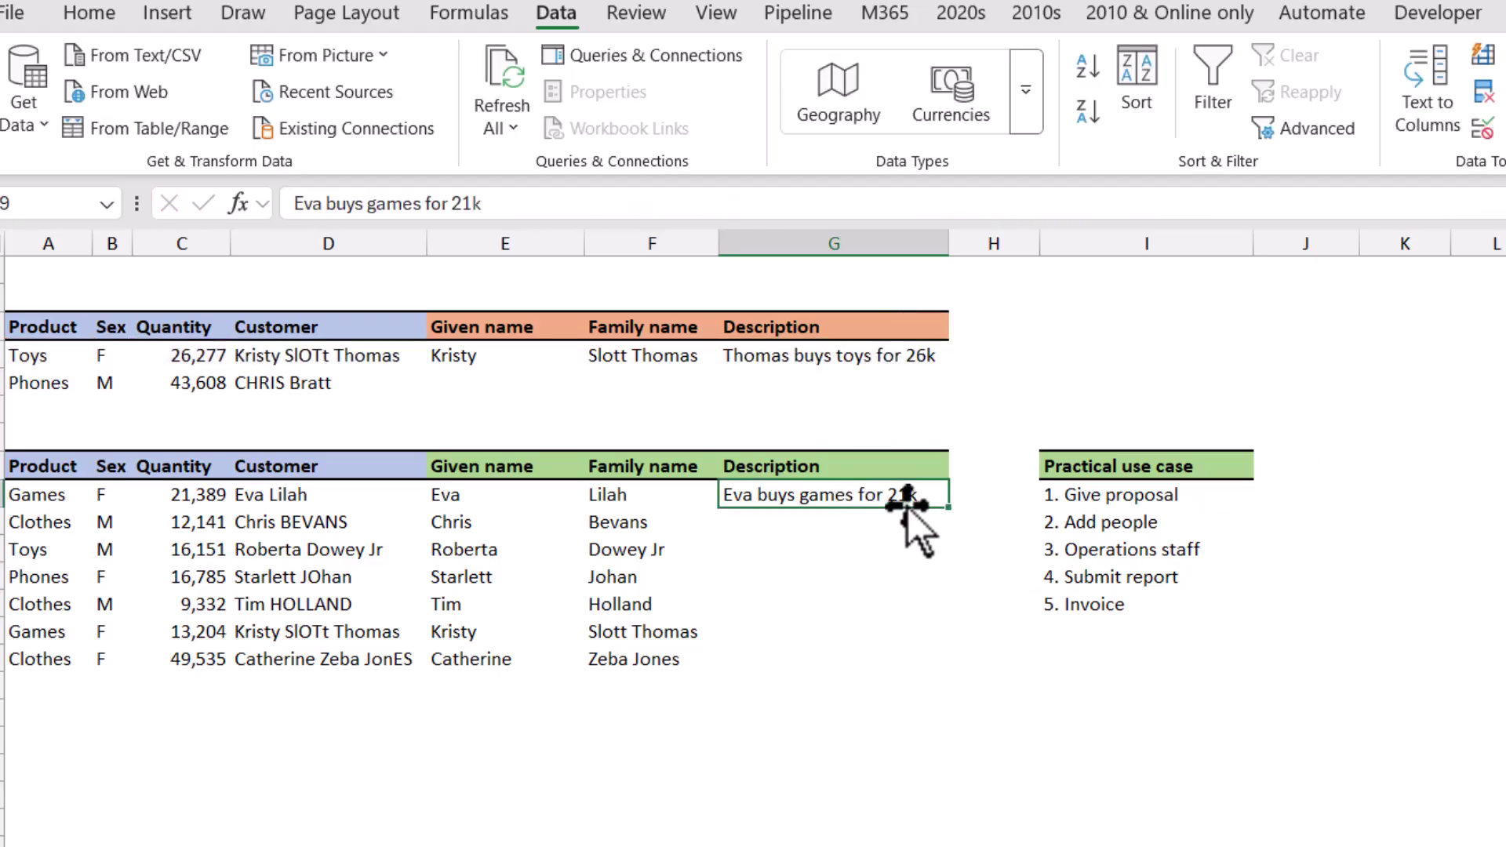
- Flash Fill G9:G15 from Eva's example and review the generated descriptions
{"action": "left_click_drag", "start_coordinate": [855, 496], "coordinate": [847, 648]}
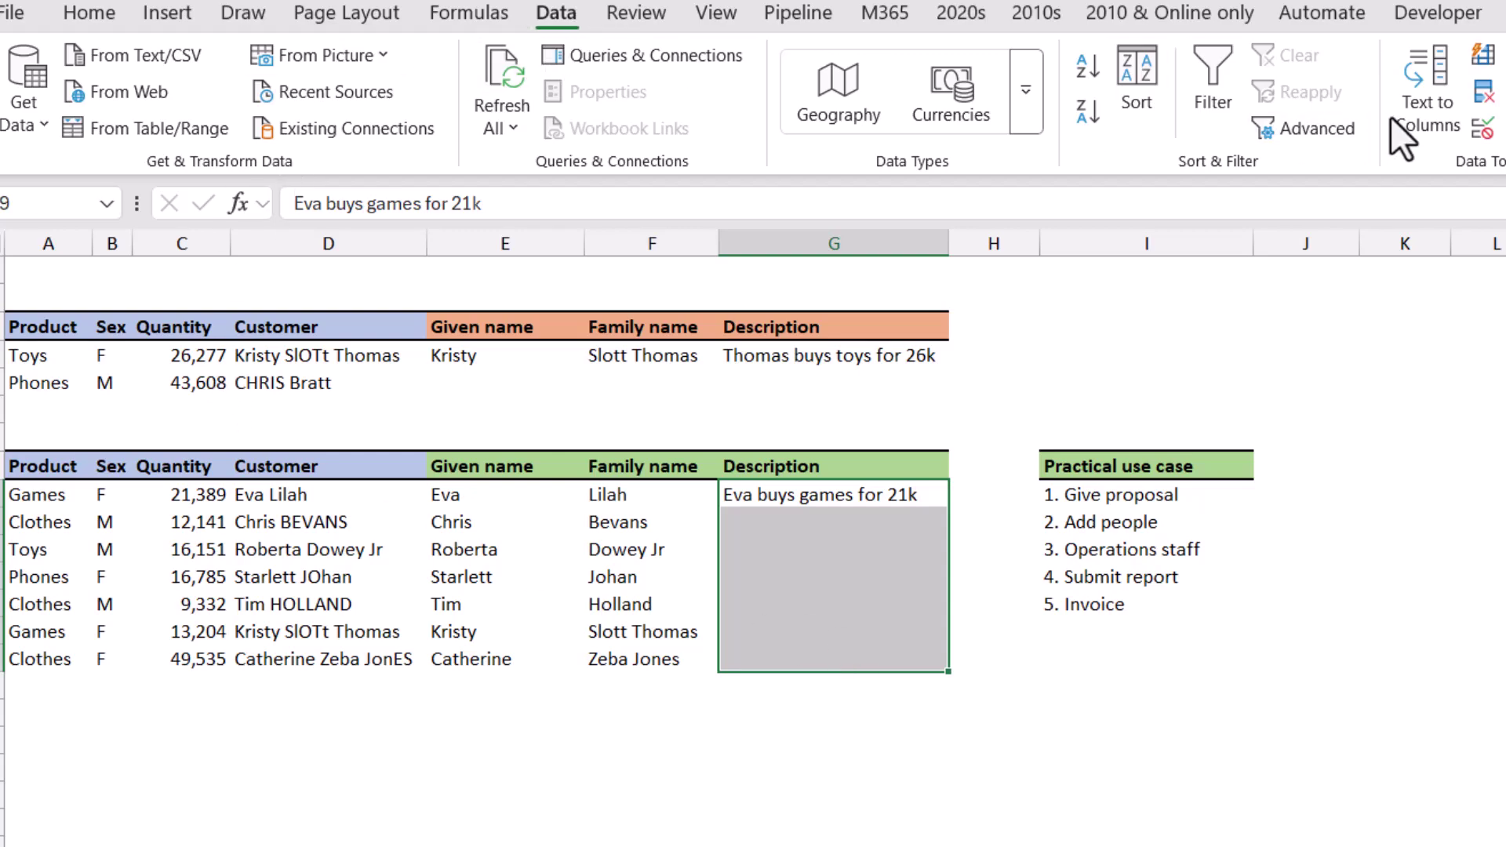
{"action": "left_click", "coordinate": [1484, 59]}
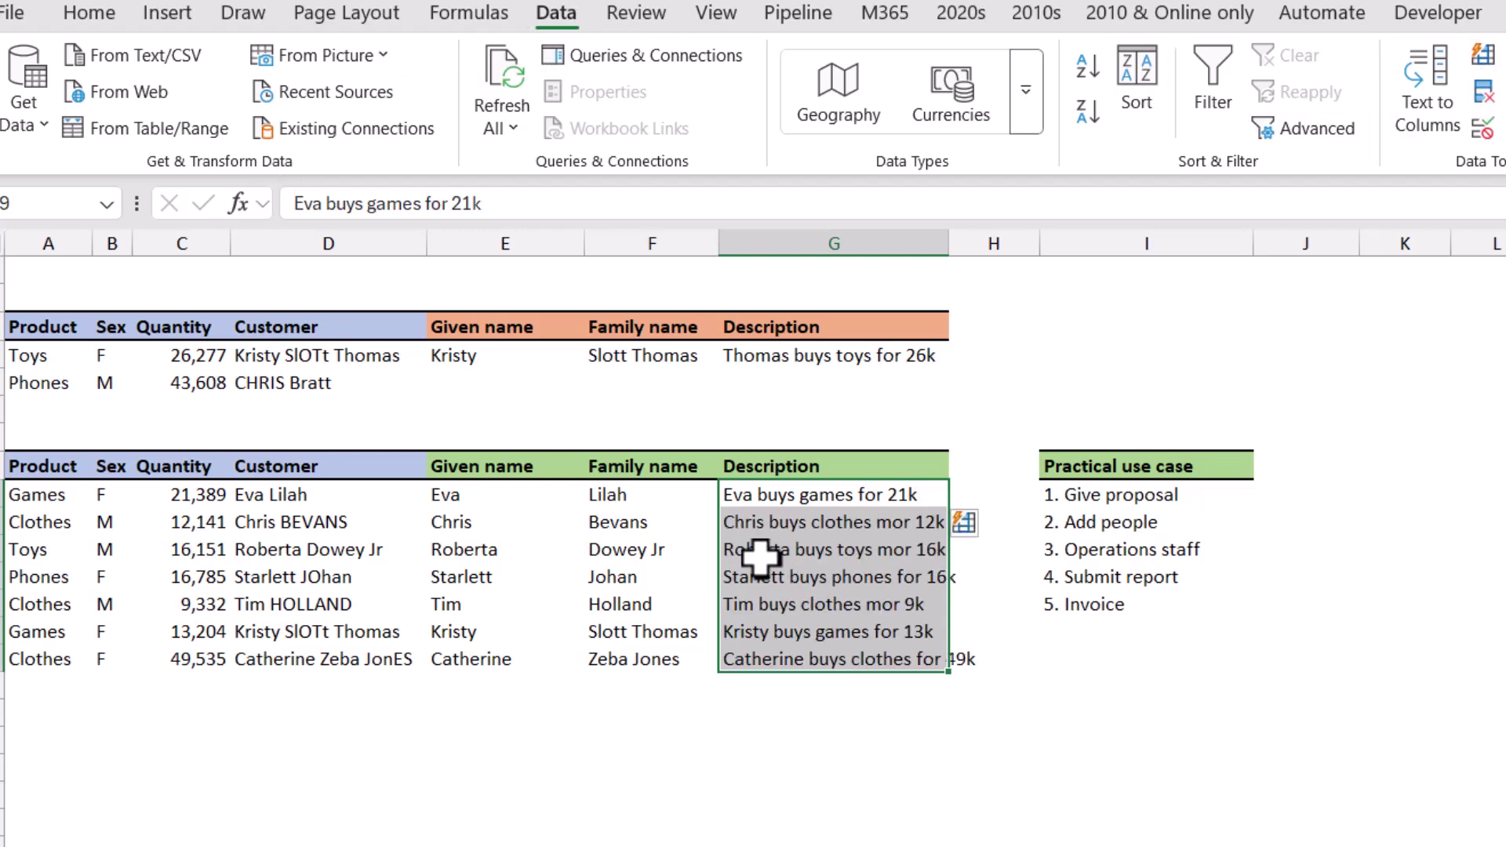
{"action": "left_click", "coordinate": [802, 553]}
{"action": "left_click", "coordinate": [807, 604]}
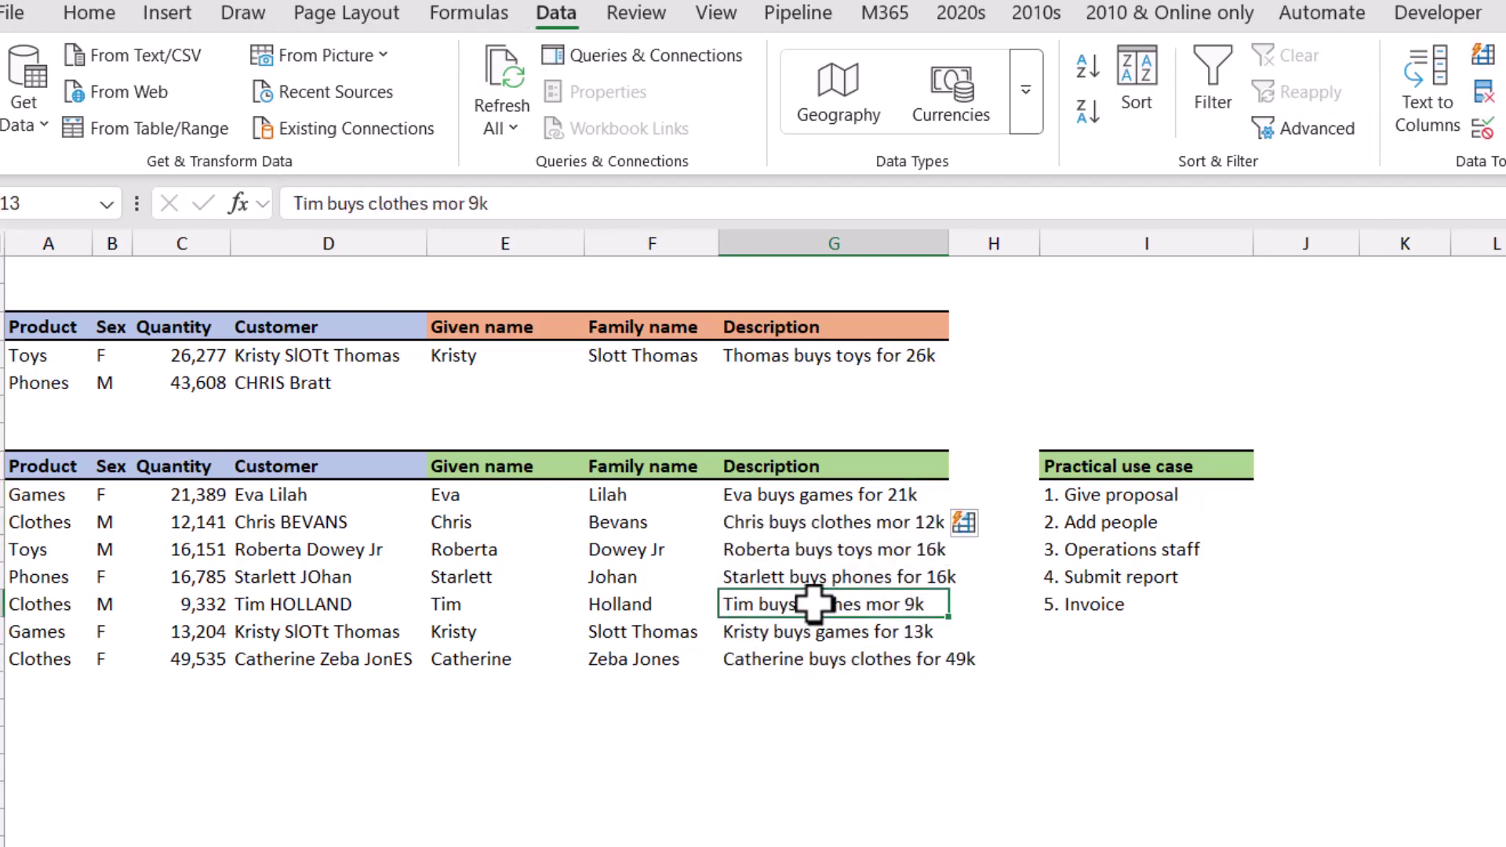
{"action": "left_click", "coordinate": [767, 527]}
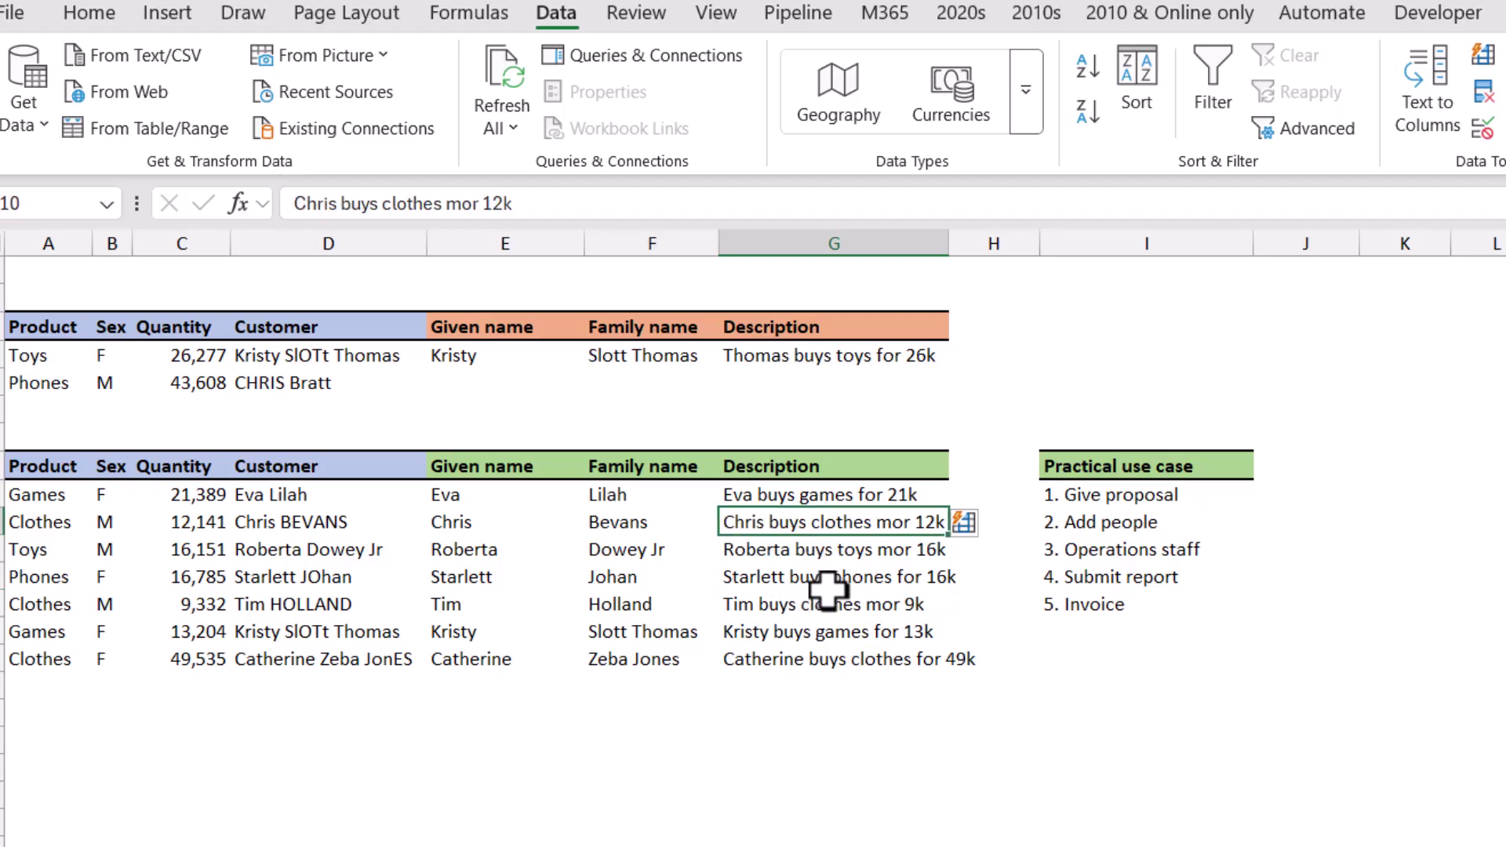
- Compare the Sex values, then change 'mor' to 'for' in Chris's description
{"action": "left_click", "coordinate": [108, 496]}
{"action": "left_click", "coordinate": [108, 522]}
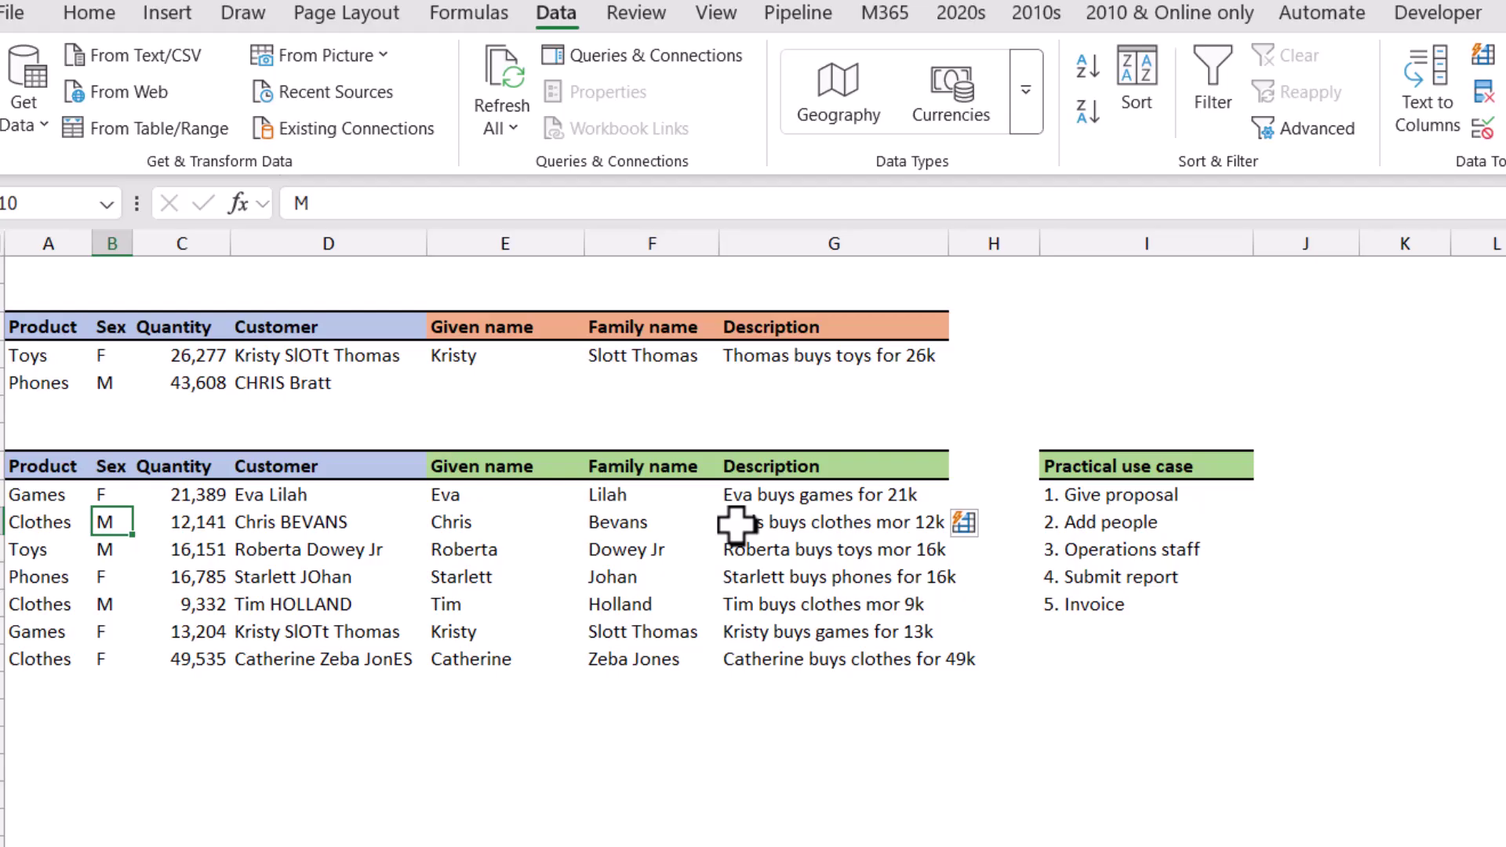
{"action": "left_click", "coordinate": [780, 525]}
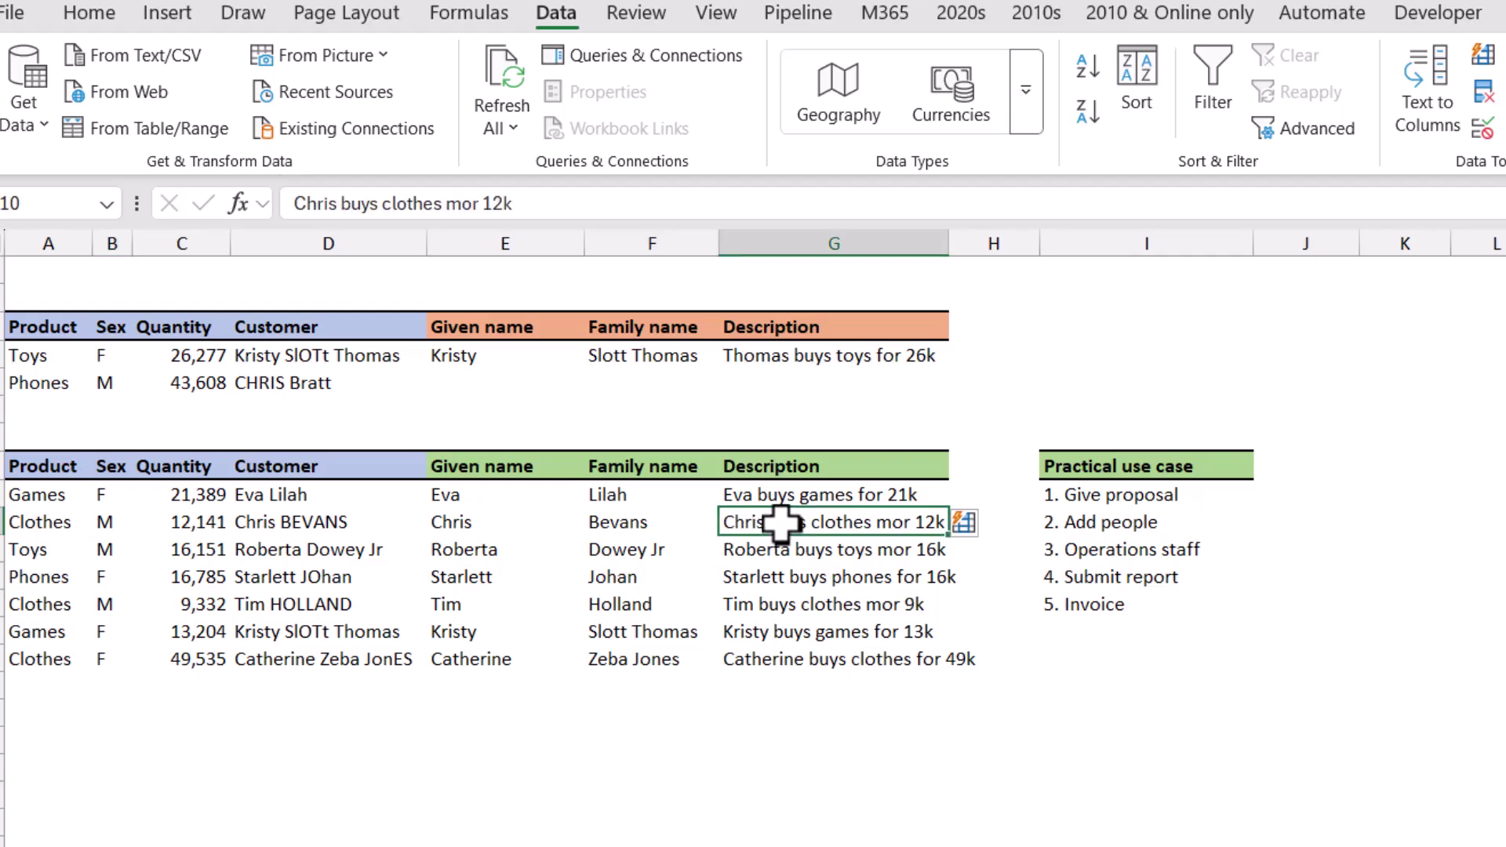
{"action": "double_click", "coordinate": [833, 524]}
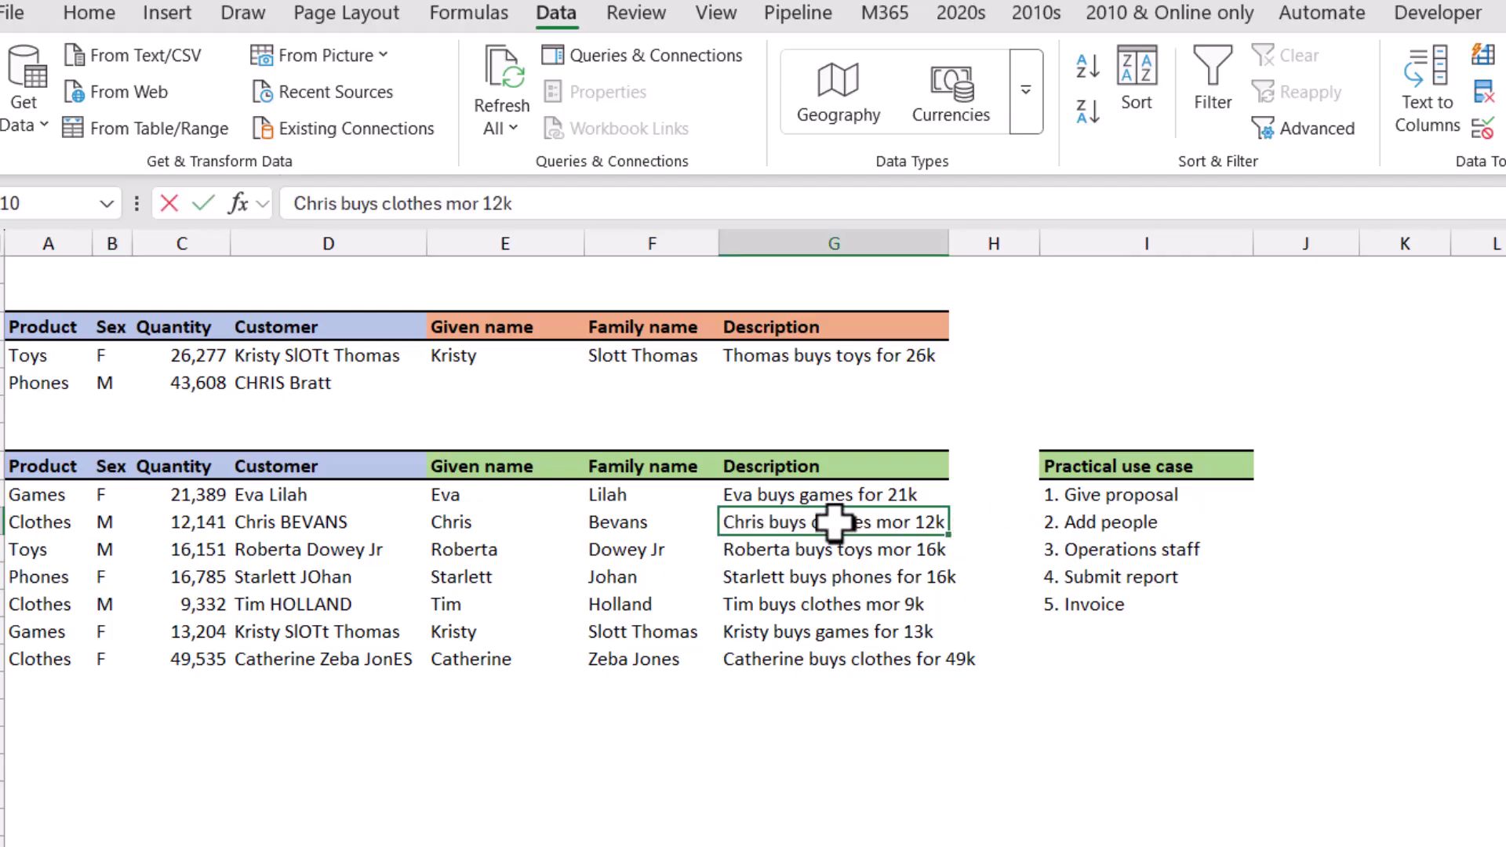
{"action": "left_click_drag", "start_coordinate": [889, 522], "coordinate": [876, 523]}
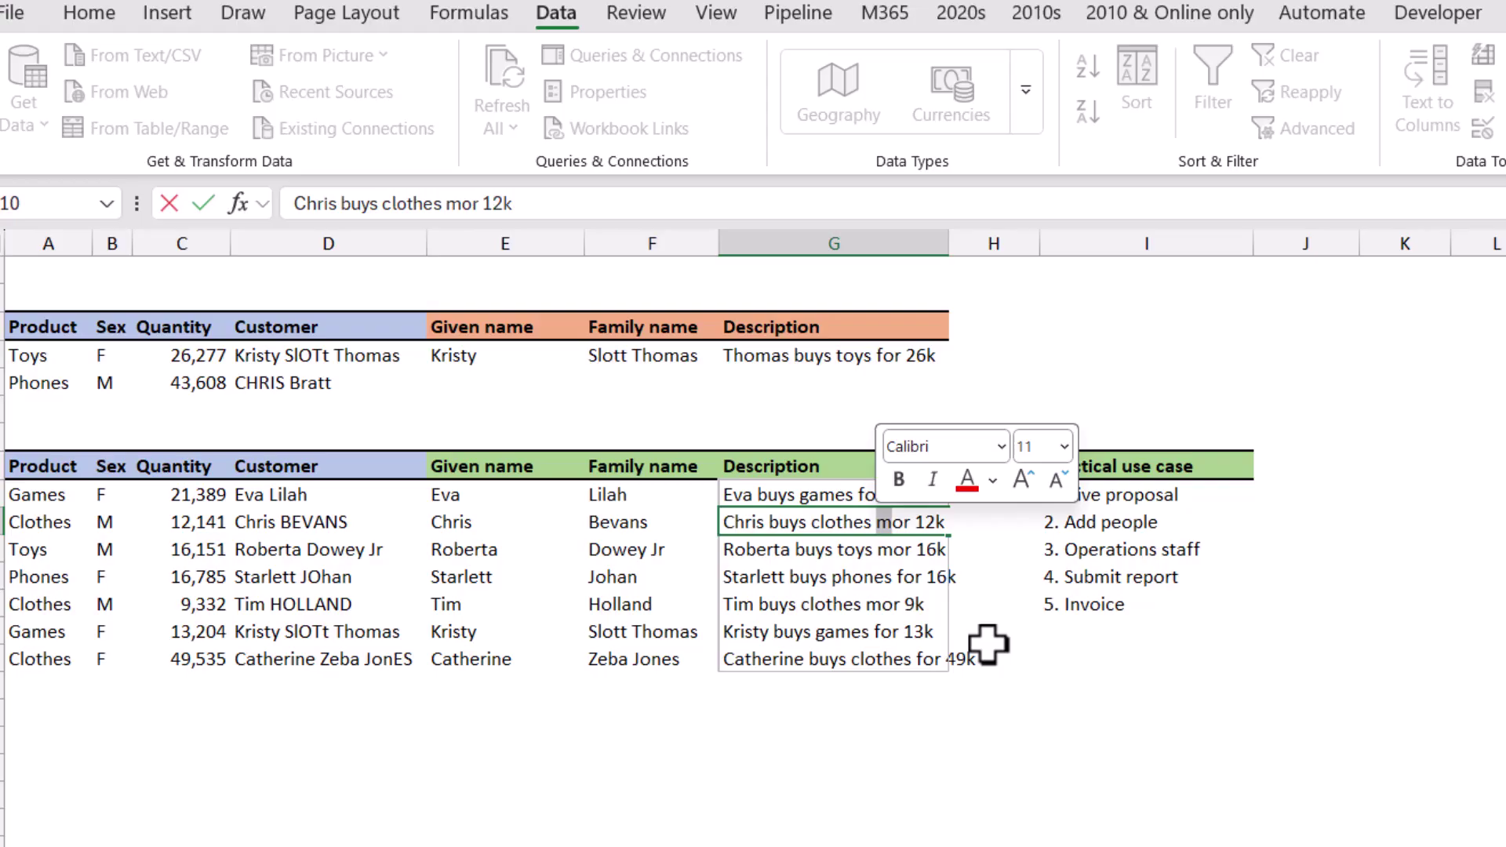
{"action": "type", "text": "f"}
{"action": "key", "text": "Return"}
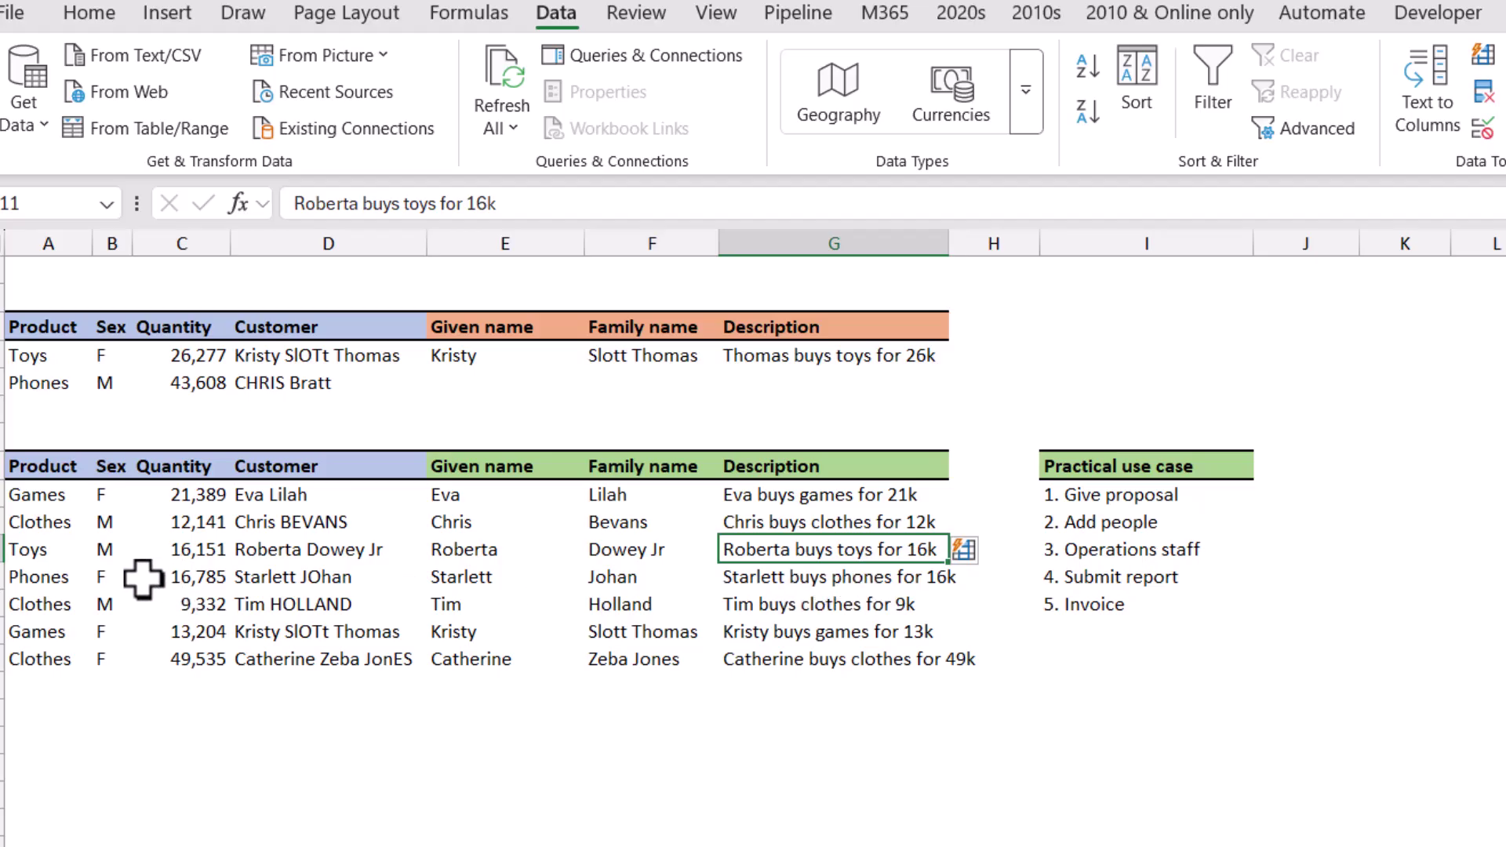
- Verify Starlett's quantity 16,785 matches the 16k in her description, leaving both unchanged
{"action": "left_click", "coordinate": [184, 579]}
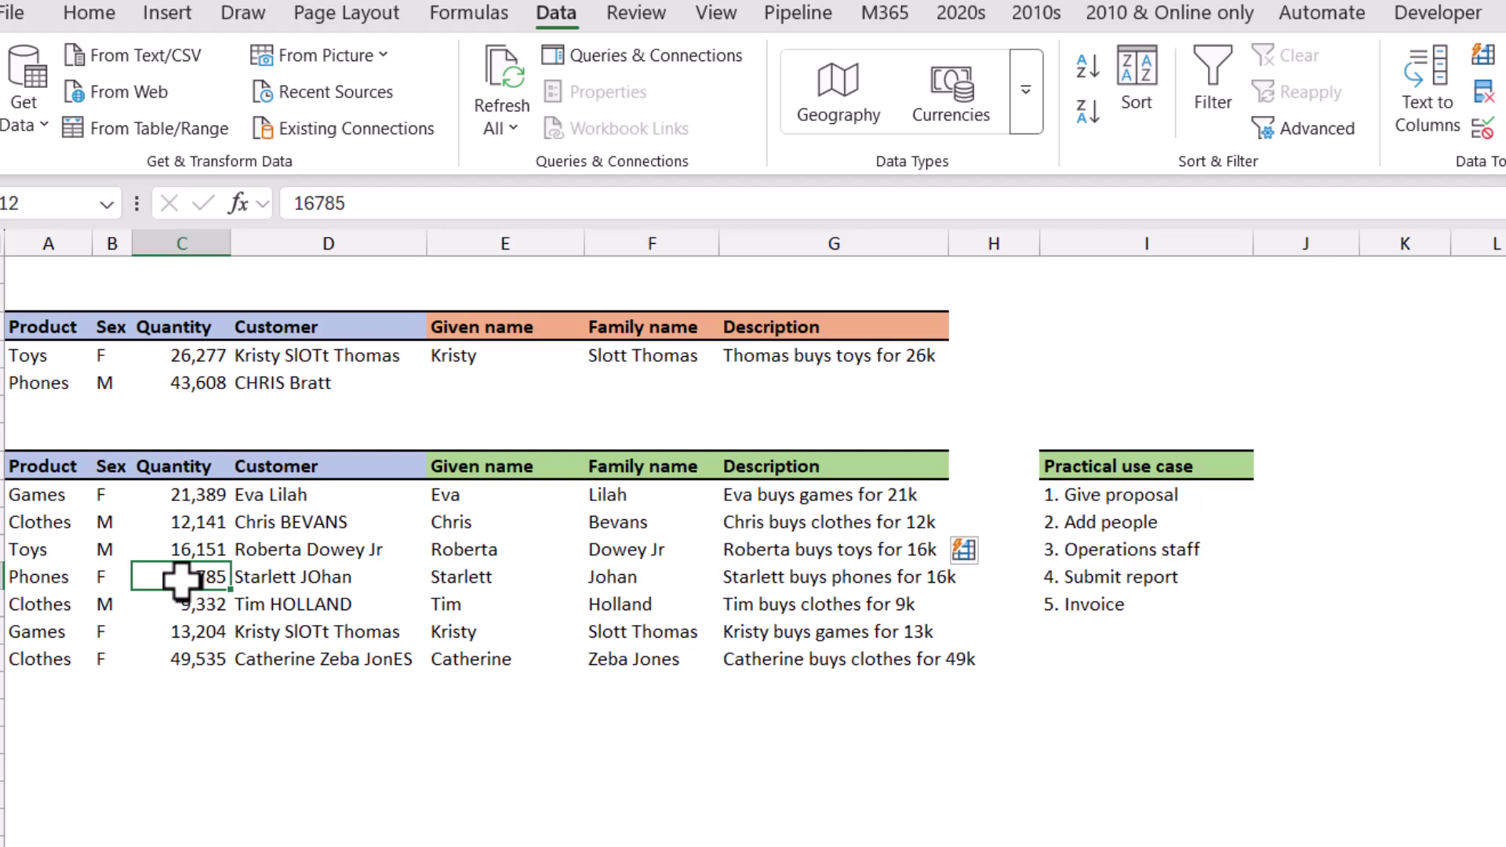
{"action": "double_click", "coordinate": [185, 578]}
{"action": "left_click_drag", "start_coordinate": [194, 578], "coordinate": [255, 584]}
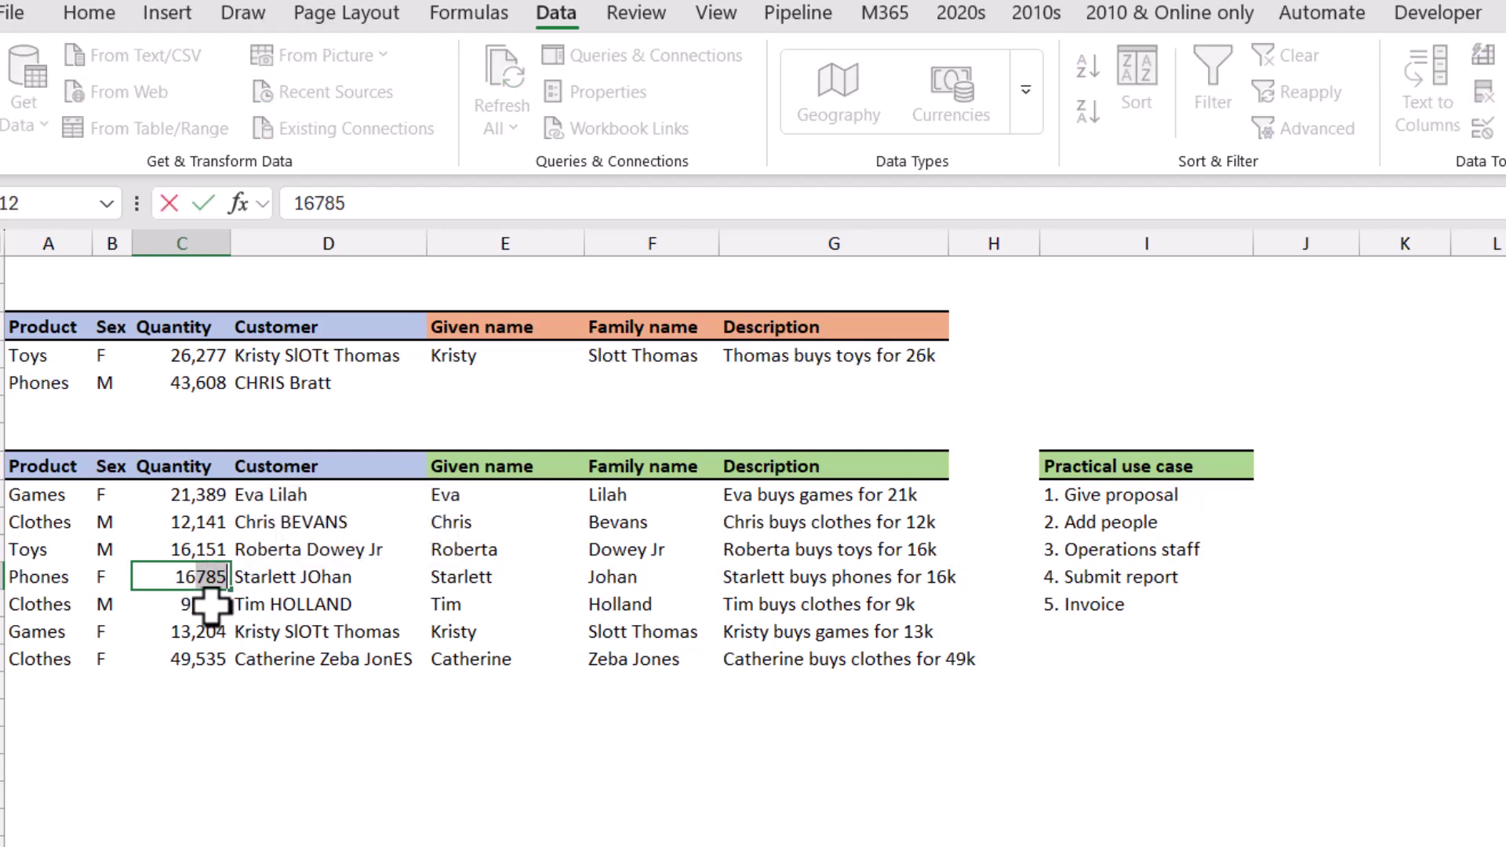
{"action": "key", "text": "Escape"}
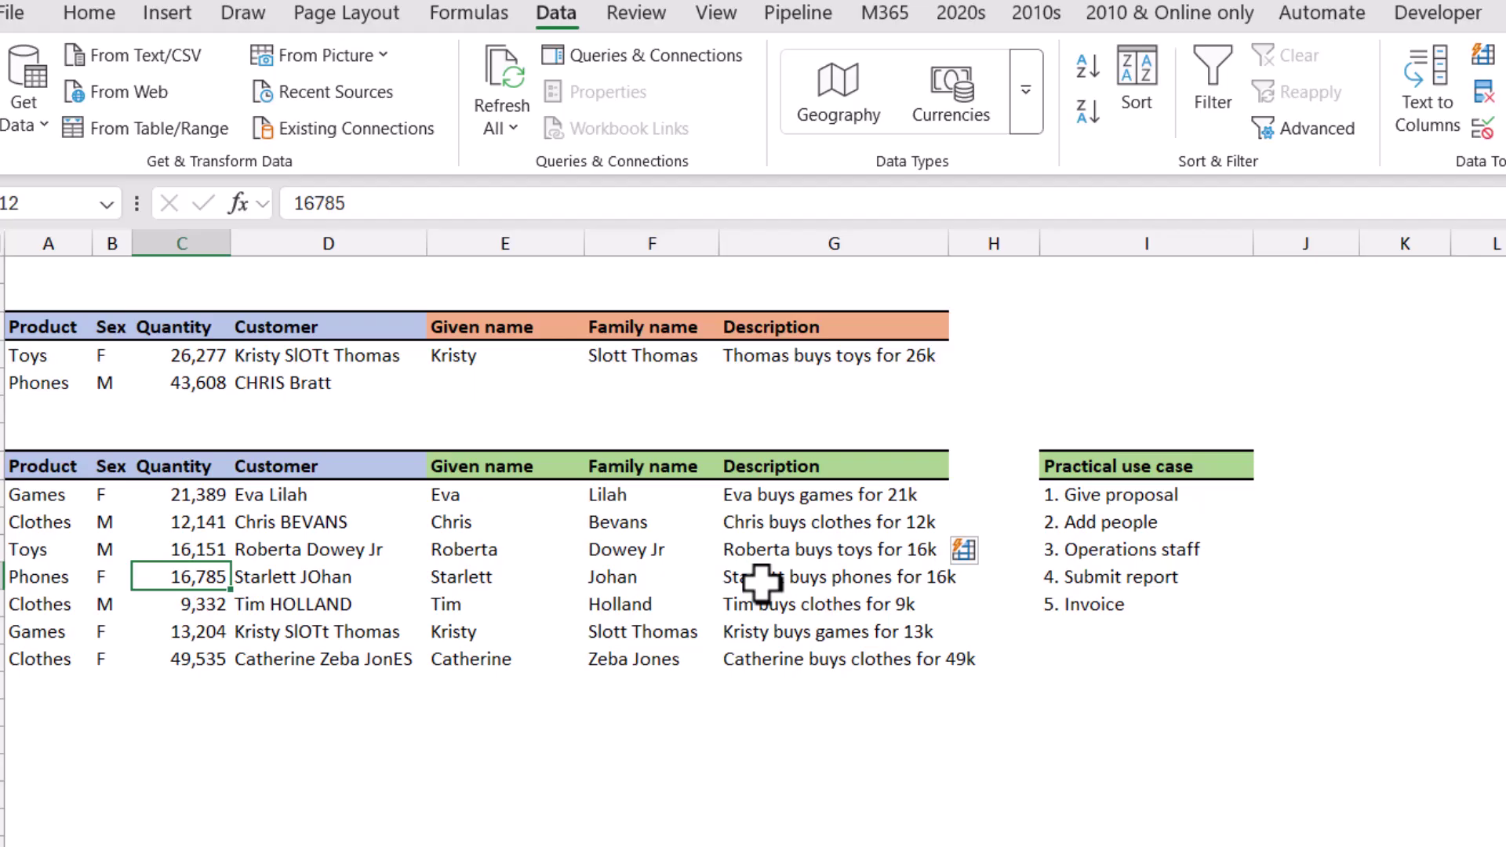
{"action": "double_click", "coordinate": [760, 578]}
{"action": "left_click_drag", "start_coordinate": [934, 570], "coordinate": [946, 576]}
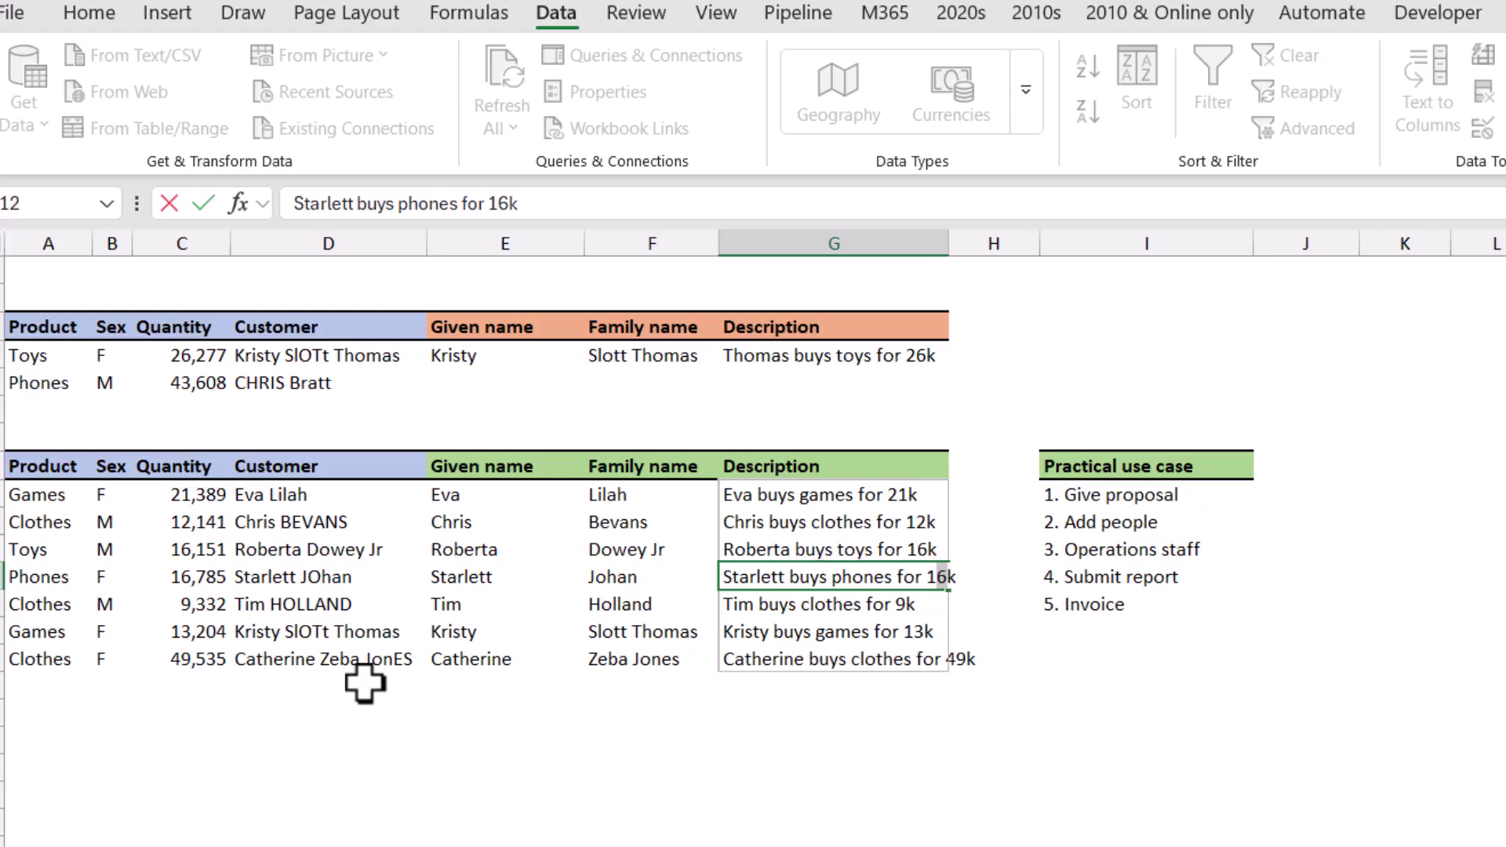
{"action": "key", "text": "Return"}
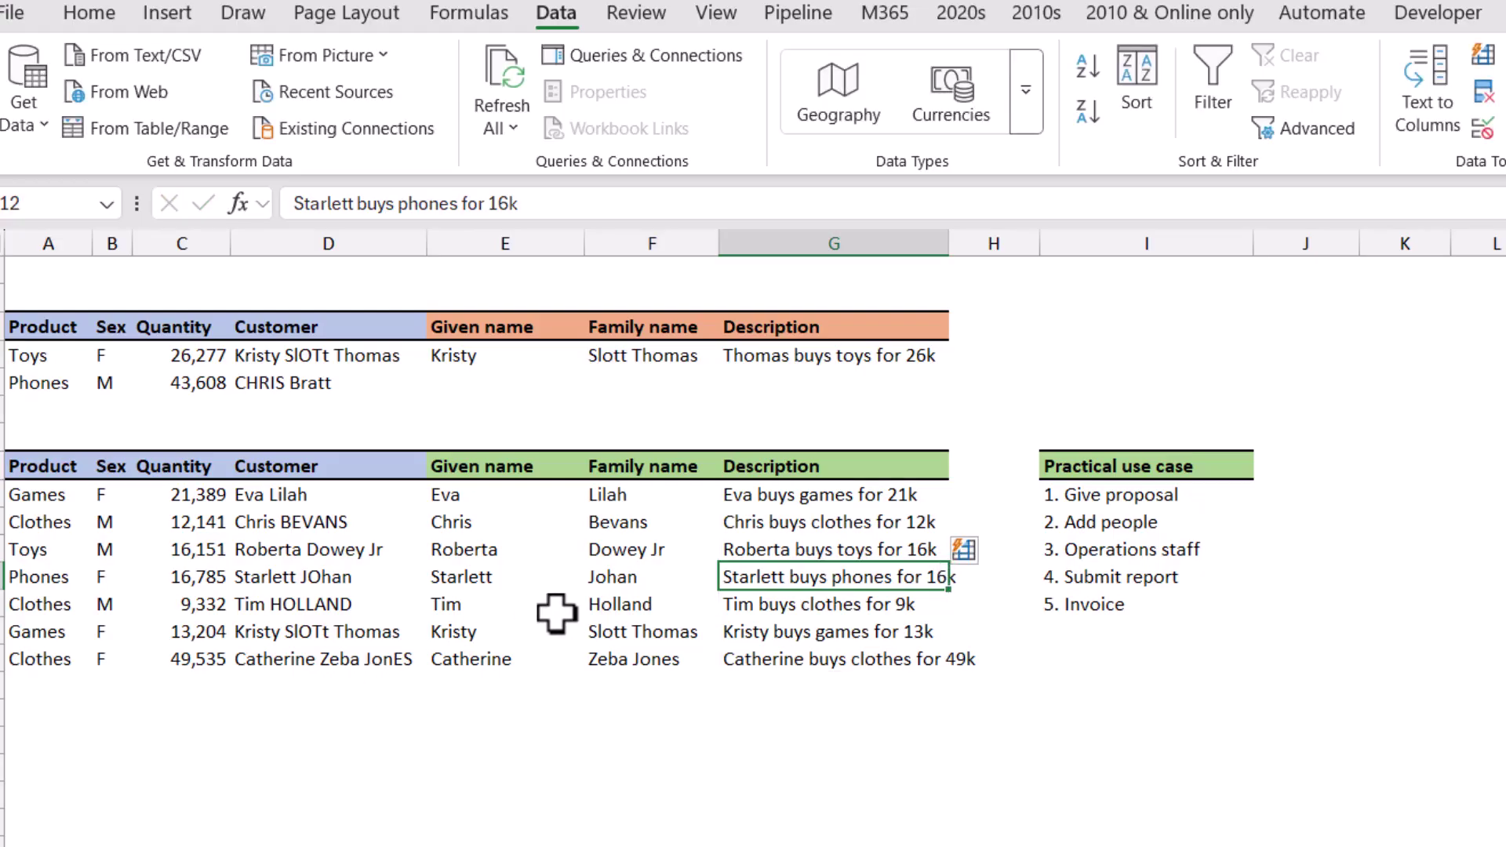
- Copy the text 'Give proposal' from the use-case item '1. Give proposal'
{"action": "left_click", "coordinate": [1167, 490]}
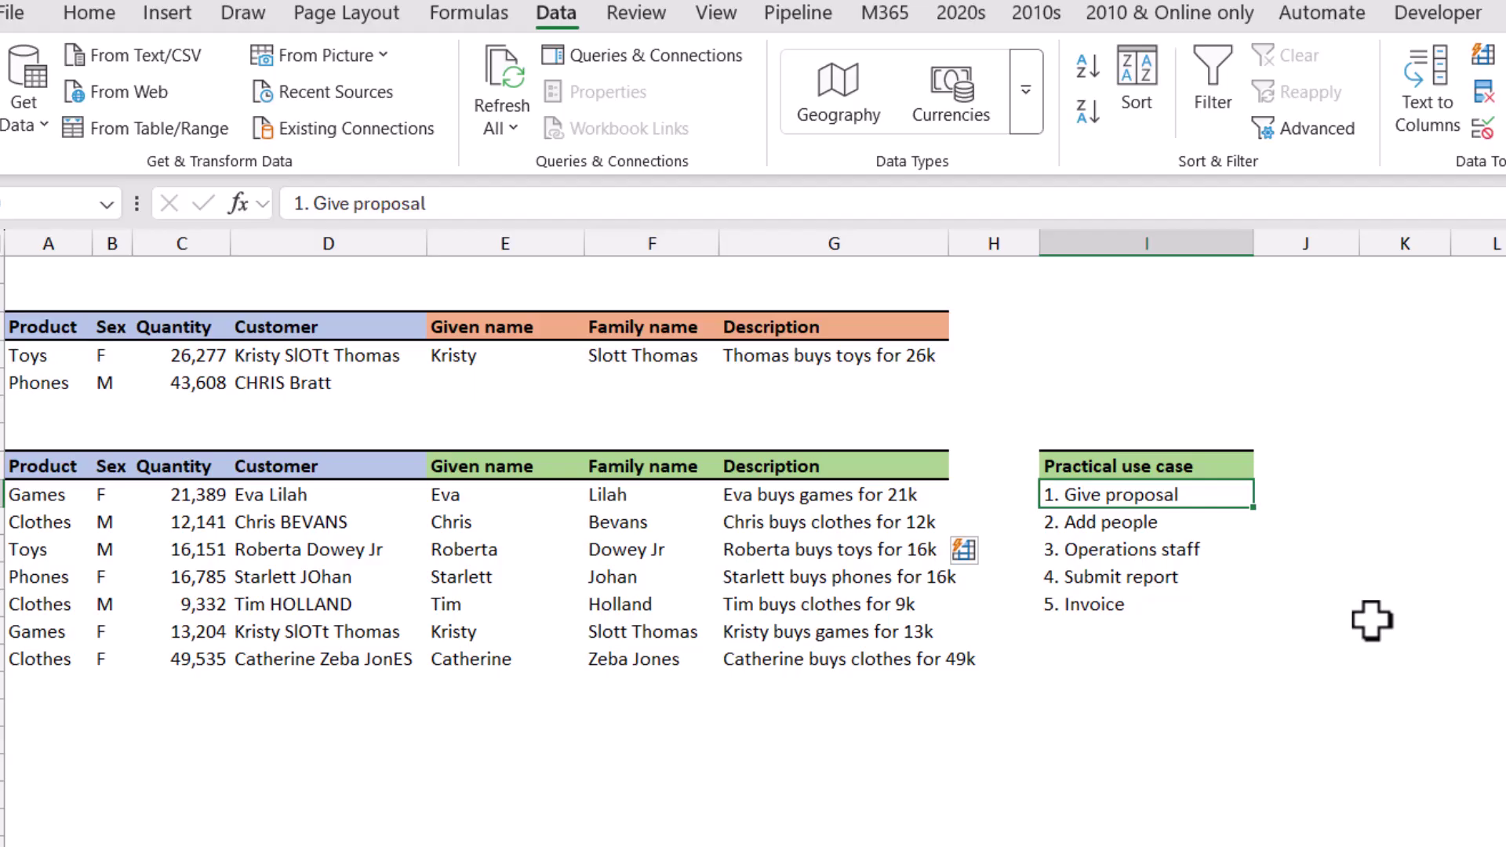
{"action": "key", "text": "Right"}
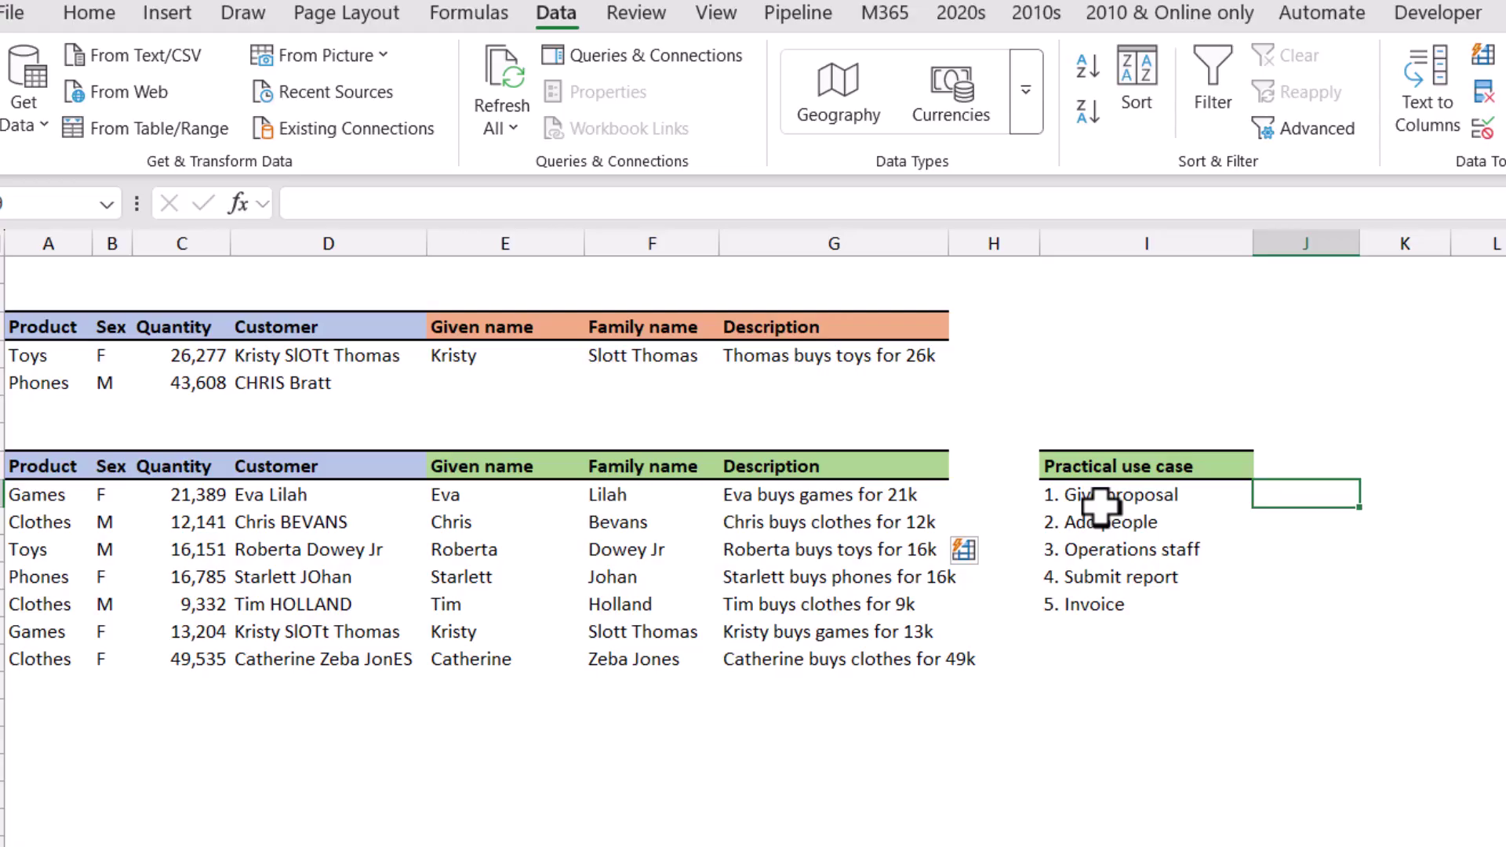
{"action": "left_click", "coordinate": [1066, 492]}
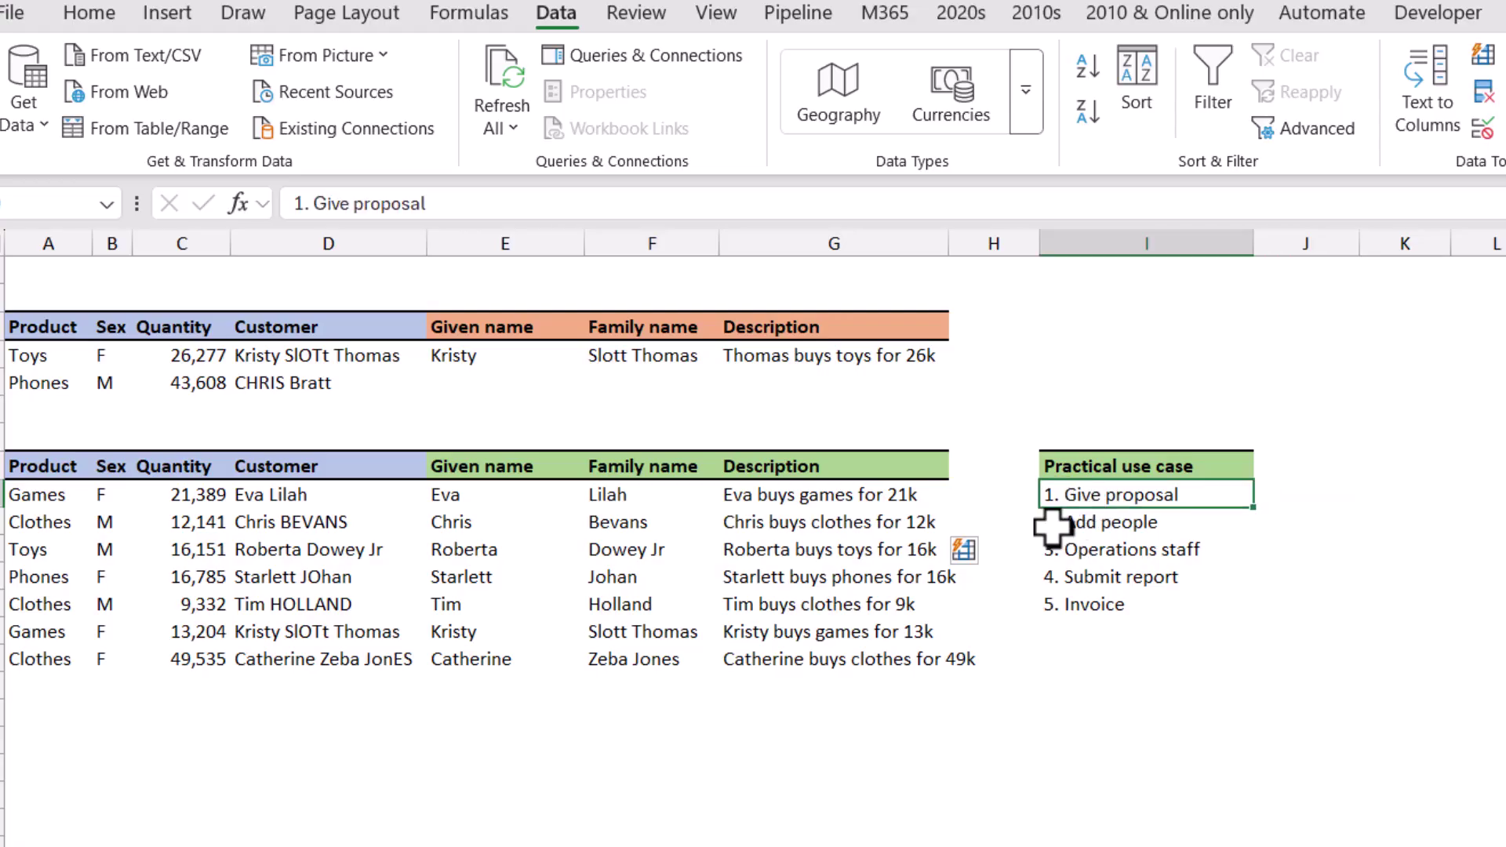
{"action": "left_click", "coordinate": [1290, 496]}
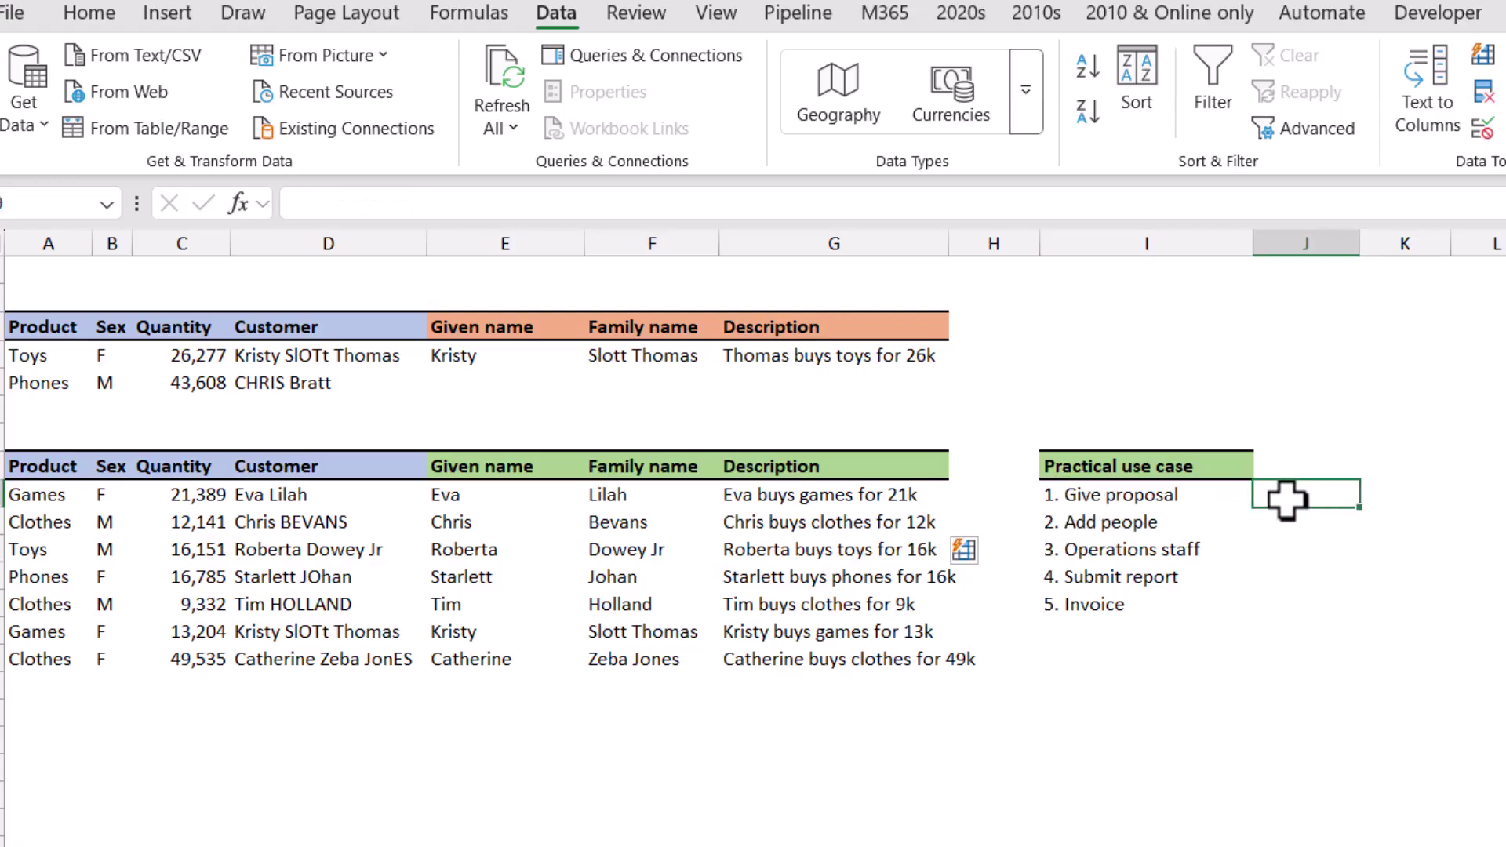
{"action": "double_click", "coordinate": [1106, 496]}
{"action": "left_click_drag", "start_coordinate": [1179, 498], "coordinate": [1072, 498]}
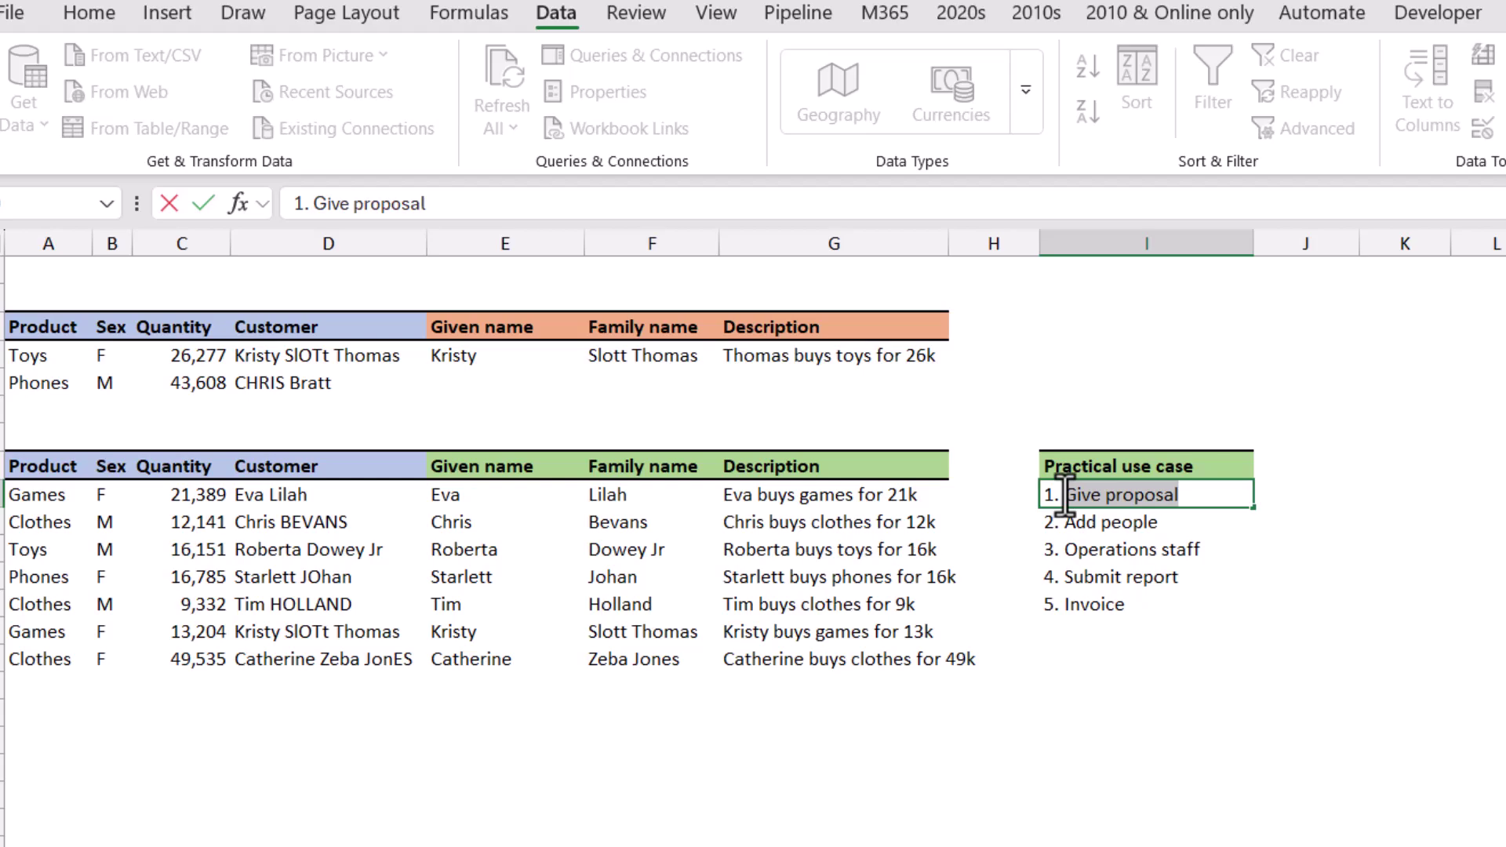
{"action": "right_click", "coordinate": [1114, 495]}
{"action": "left_click", "coordinate": [1203, 557]}
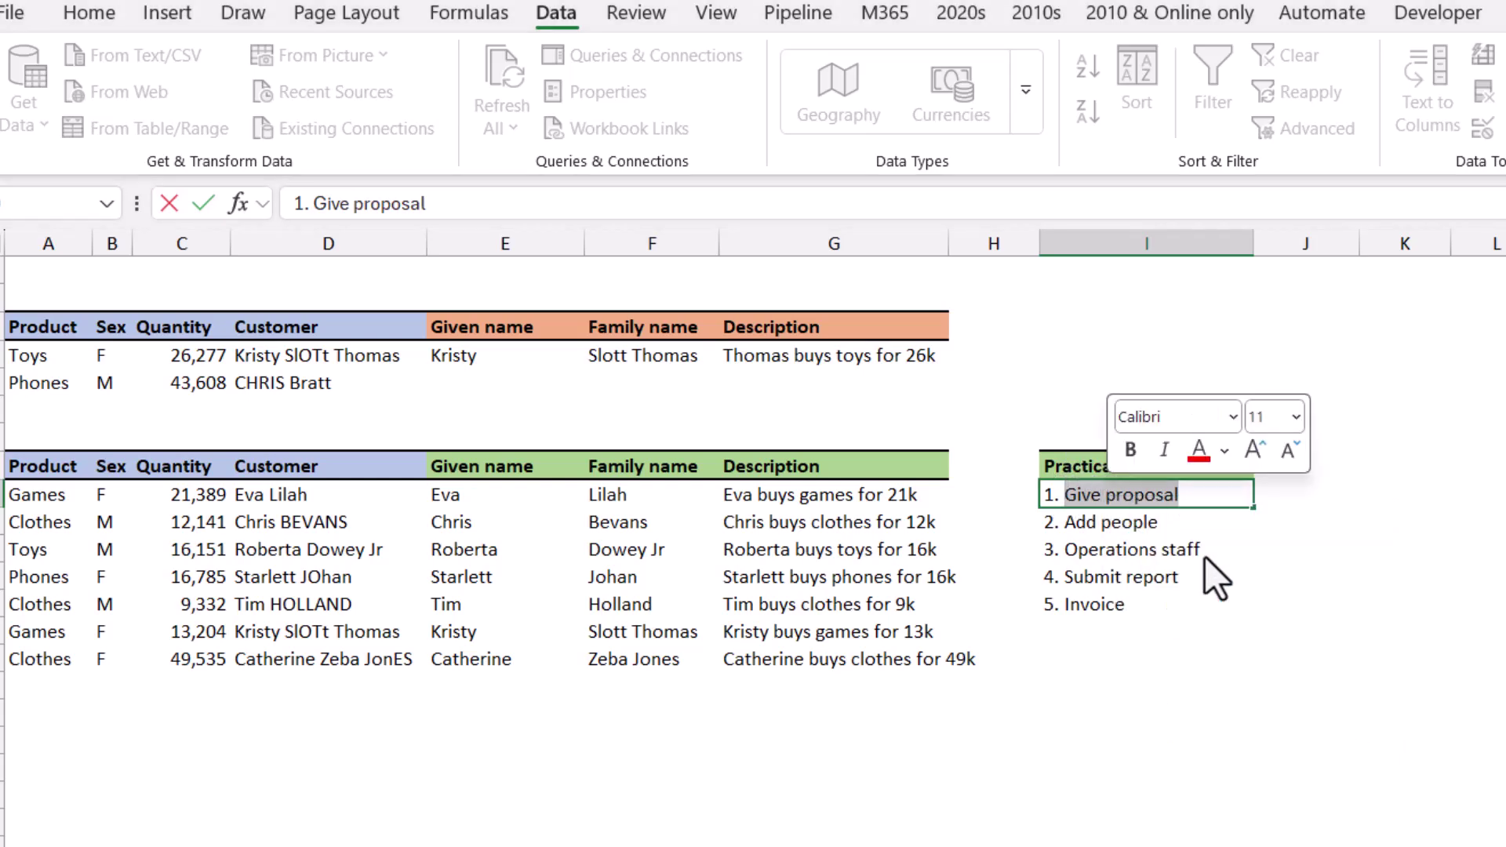
- Paste 'Give proposal' into J13 and Flash Fill the task names down to J17
{"action": "left_click", "coordinate": [1281, 496]}
{"action": "double_click", "coordinate": [1280, 494]}
{"action": "right_click", "coordinate": [1280, 492]}
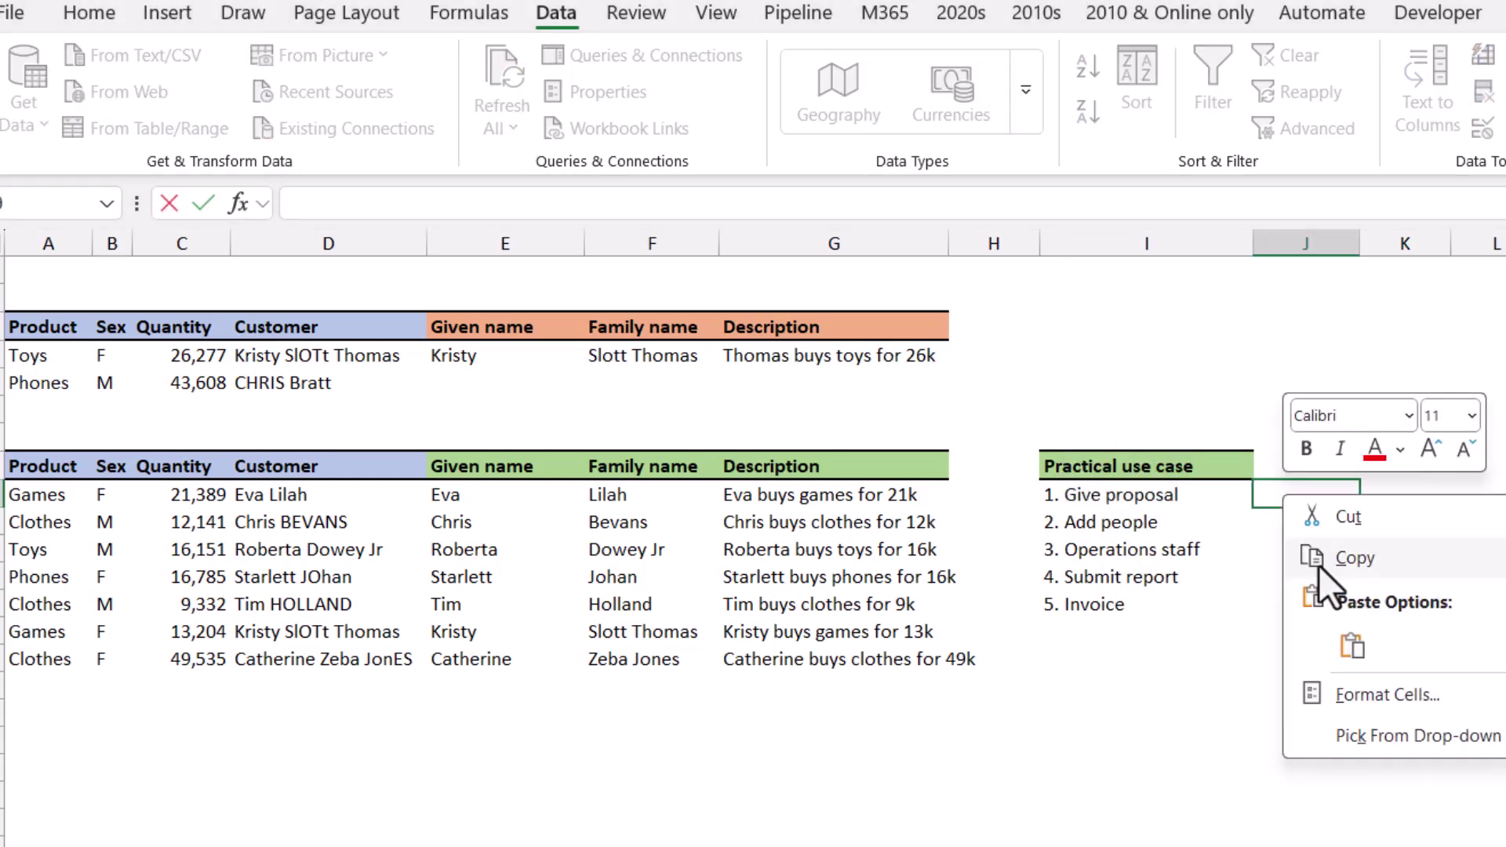
{"action": "left_click", "coordinate": [1345, 642]}
{"action": "key", "text": "Return"}
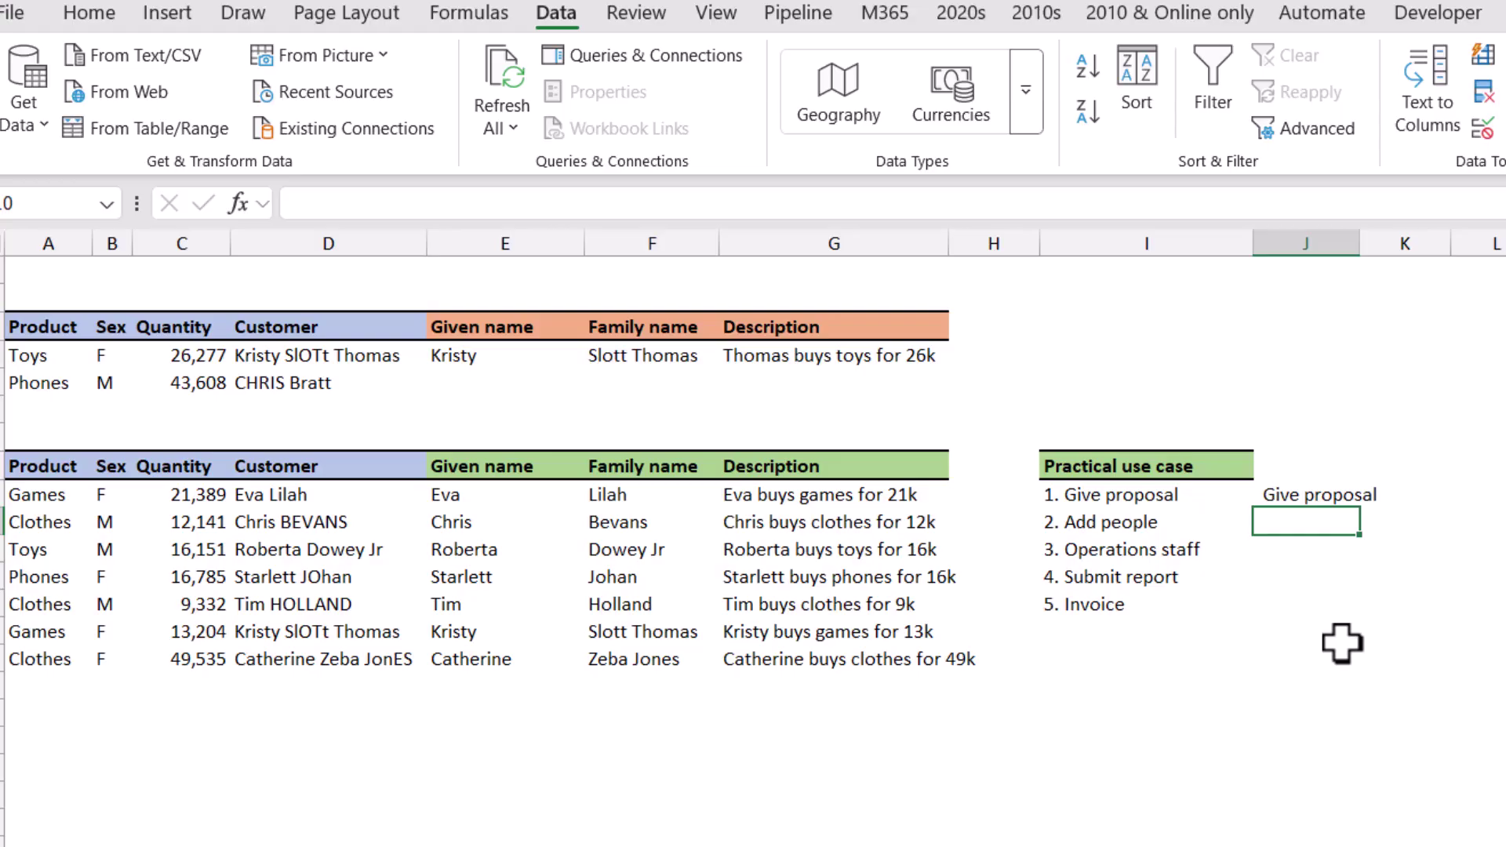
{"action": "left_click_drag", "start_coordinate": [1302, 491], "coordinate": [1309, 605]}
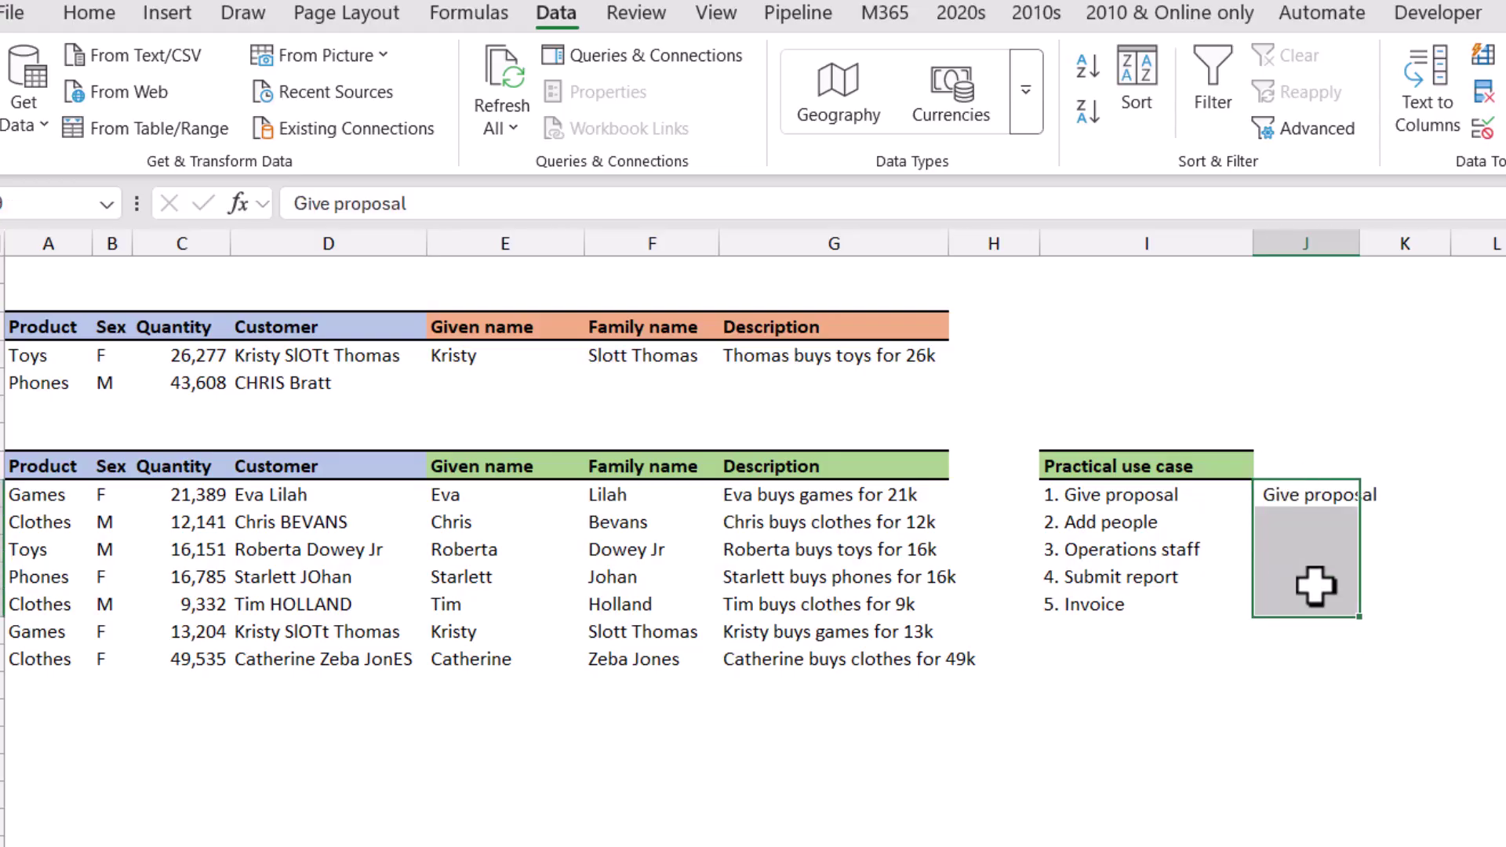
{"action": "left_click", "coordinate": [1483, 55]}
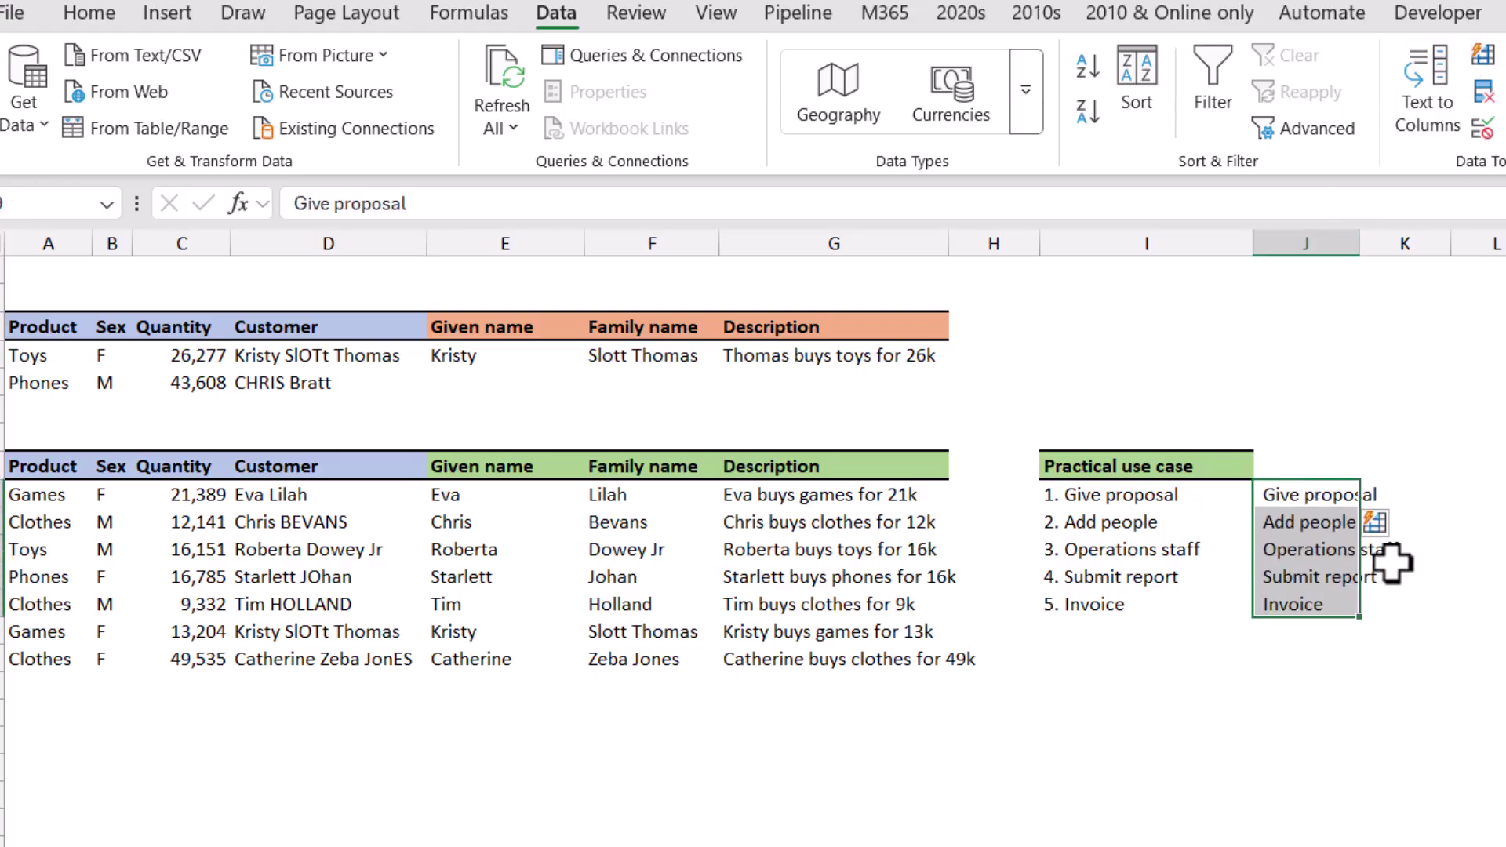
- Enter 1 in K13 and Flash Fill step numbers 2 to 5 down to K17
{"action": "left_click", "coordinate": [1421, 499]}
{"action": "key", "text": "F2"}
{"action": "type", "text": "1"}
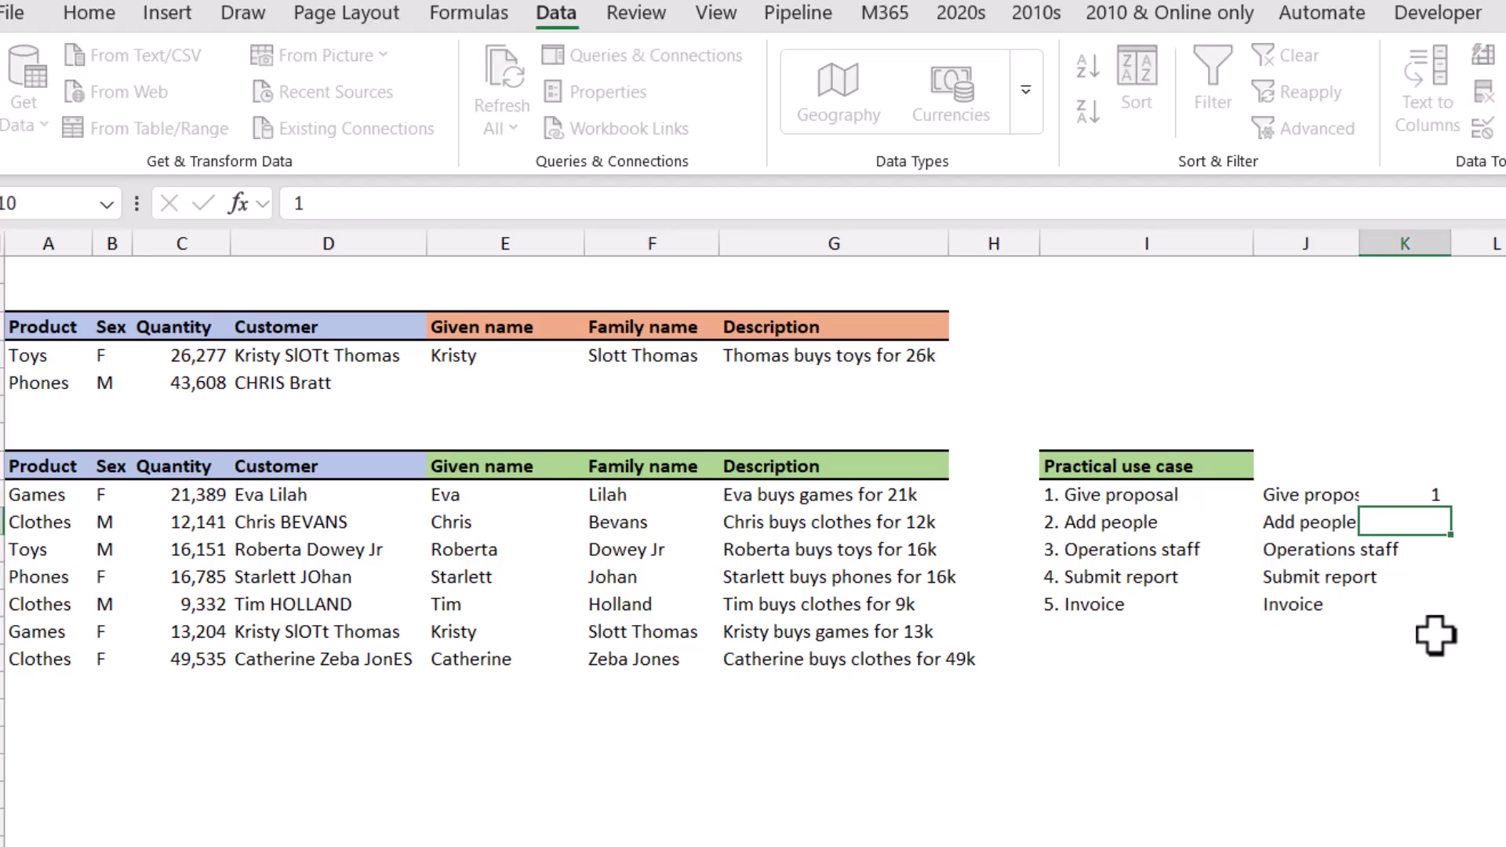
{"action": "key", "text": "ctrl+Return"}
{"action": "key", "text": "shift+Down"}
{"action": "key", "text": "shift+Down"}
{"action": "key", "text": "shift+Down"}
{"action": "key", "text": "shift+Down"}
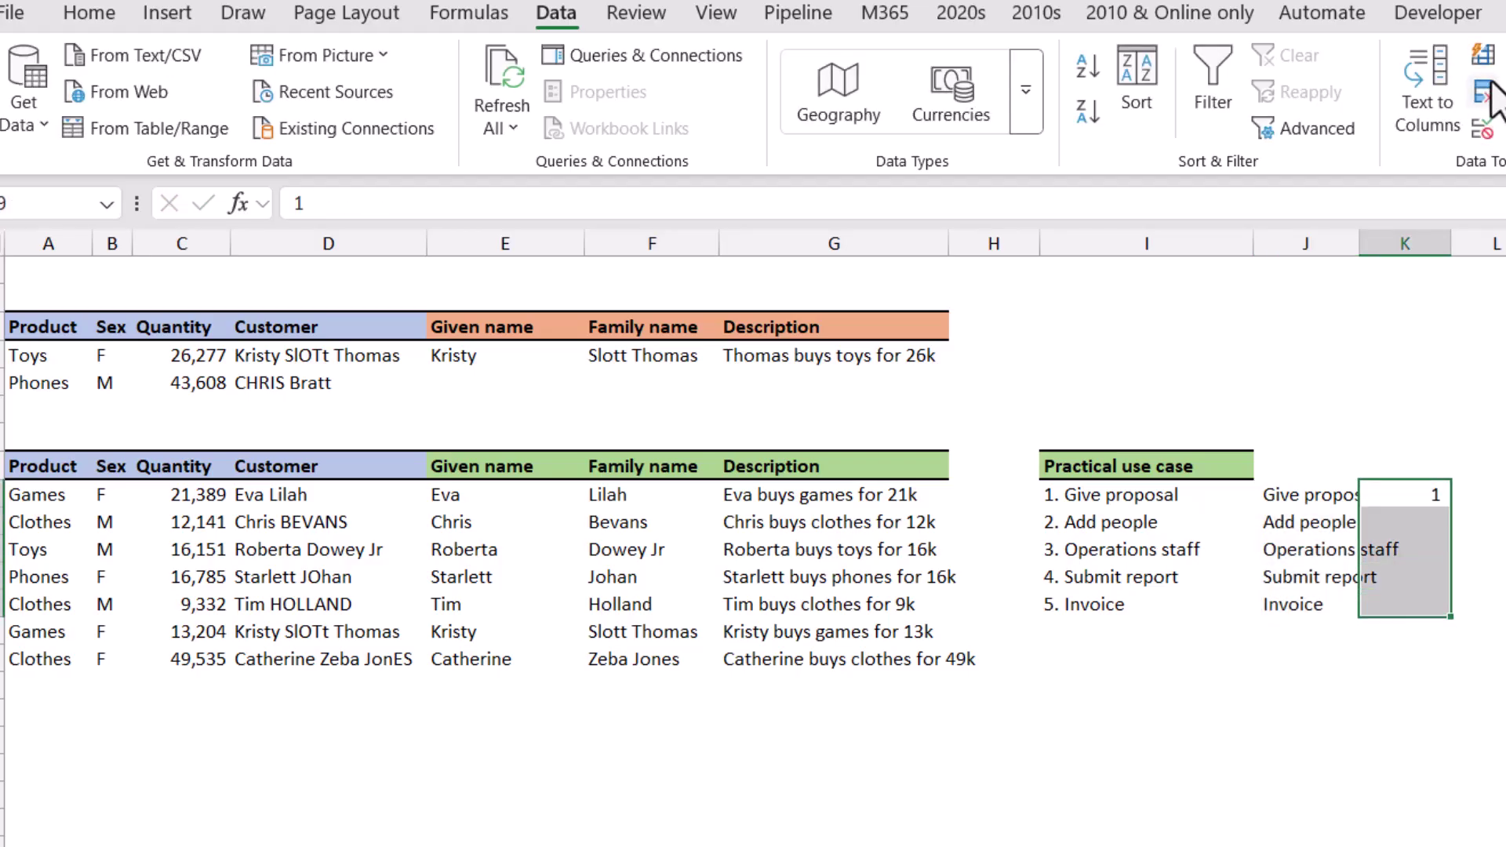
{"action": "left_click", "coordinate": [1482, 55]}
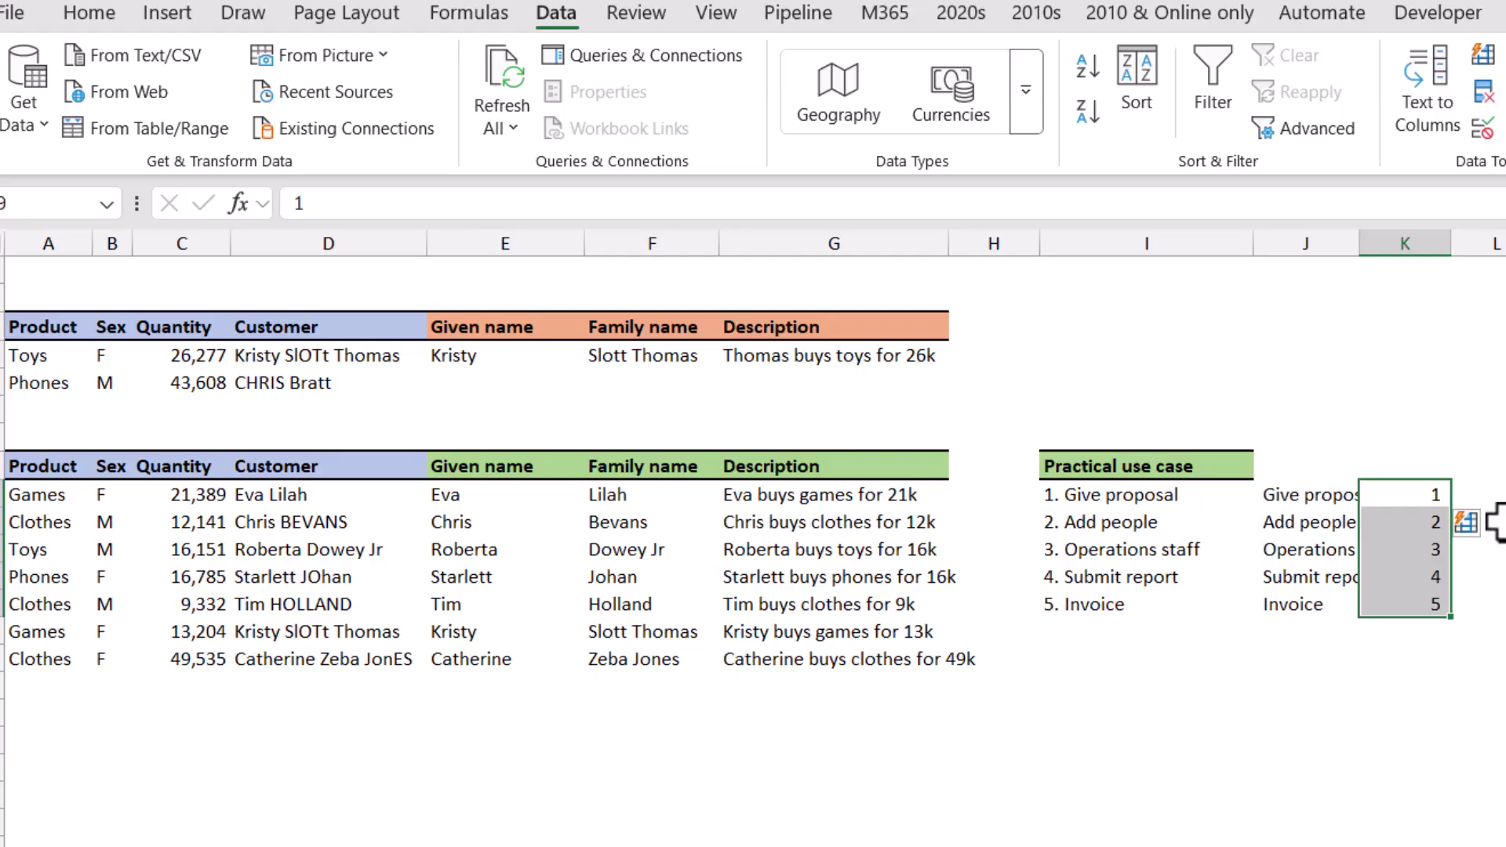
{"action": "left_click", "coordinate": [1490, 496]}
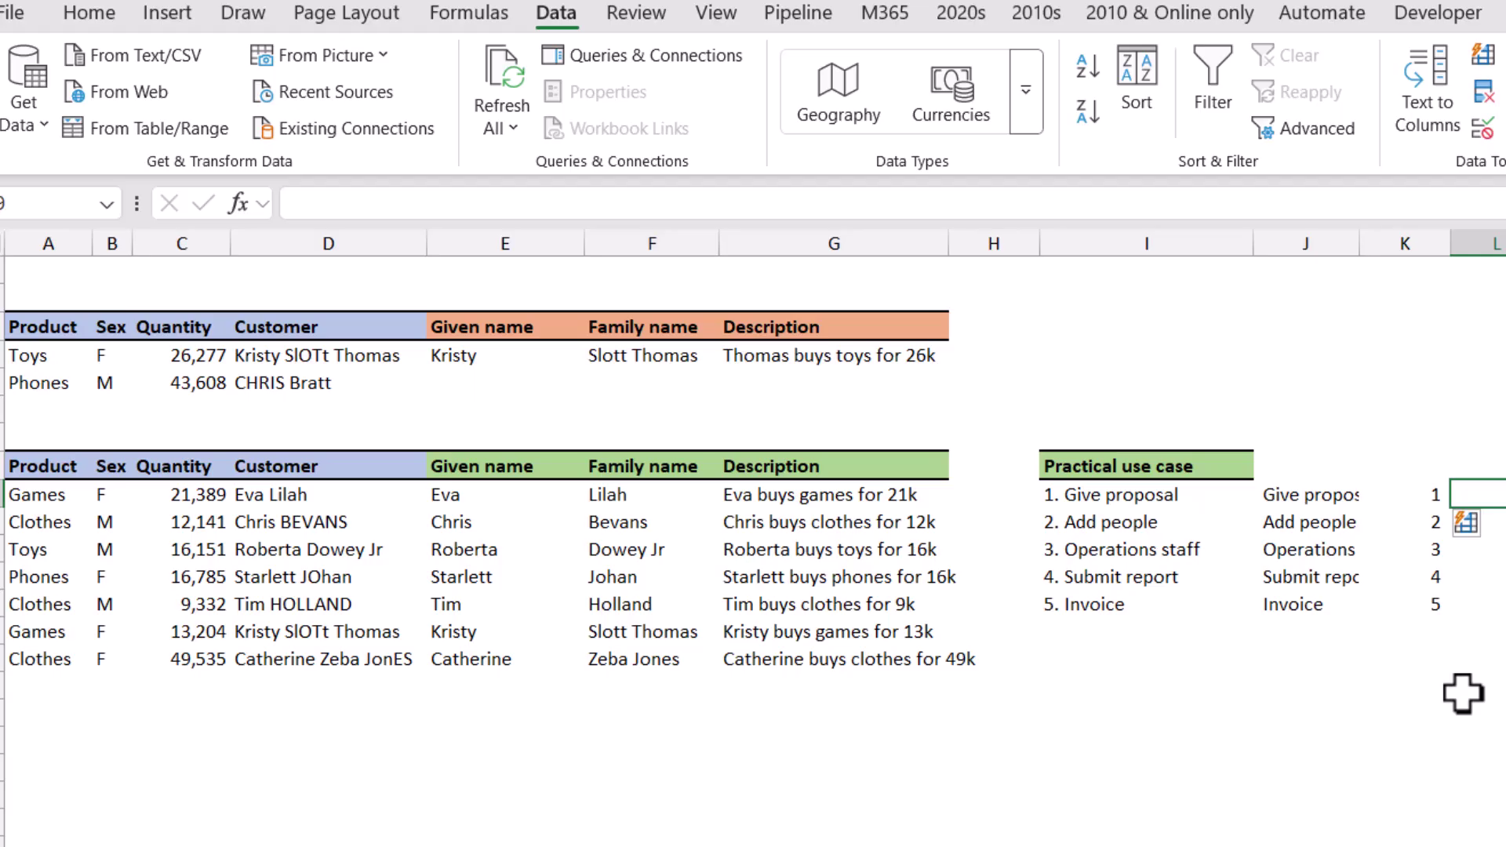
- Replace the second customer's name in D10 with a new name
{"action": "left_click", "coordinate": [1290, 684]}
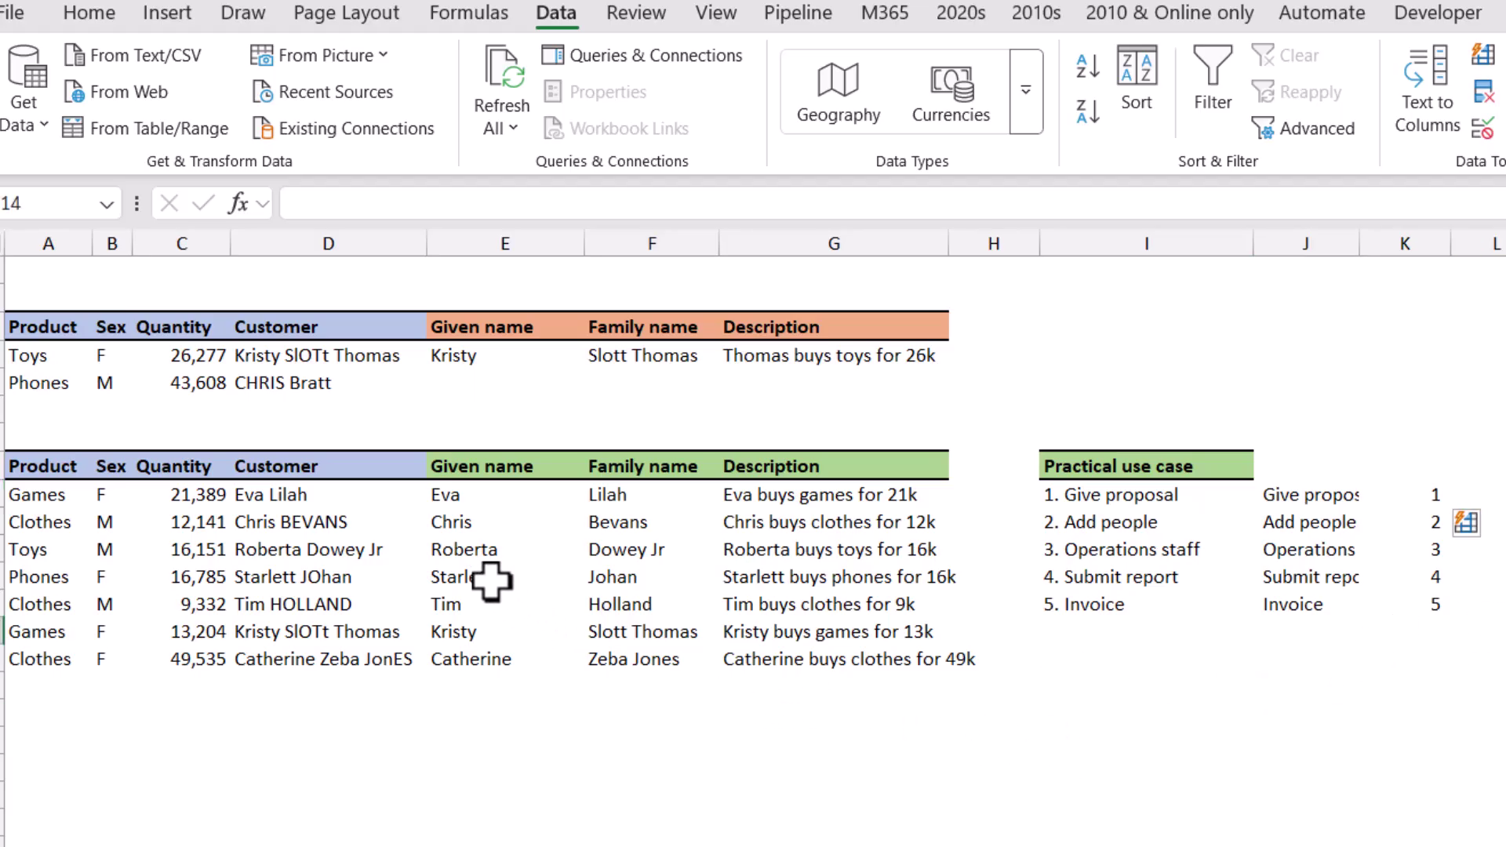
{"action": "left_click", "coordinate": [524, 553]}
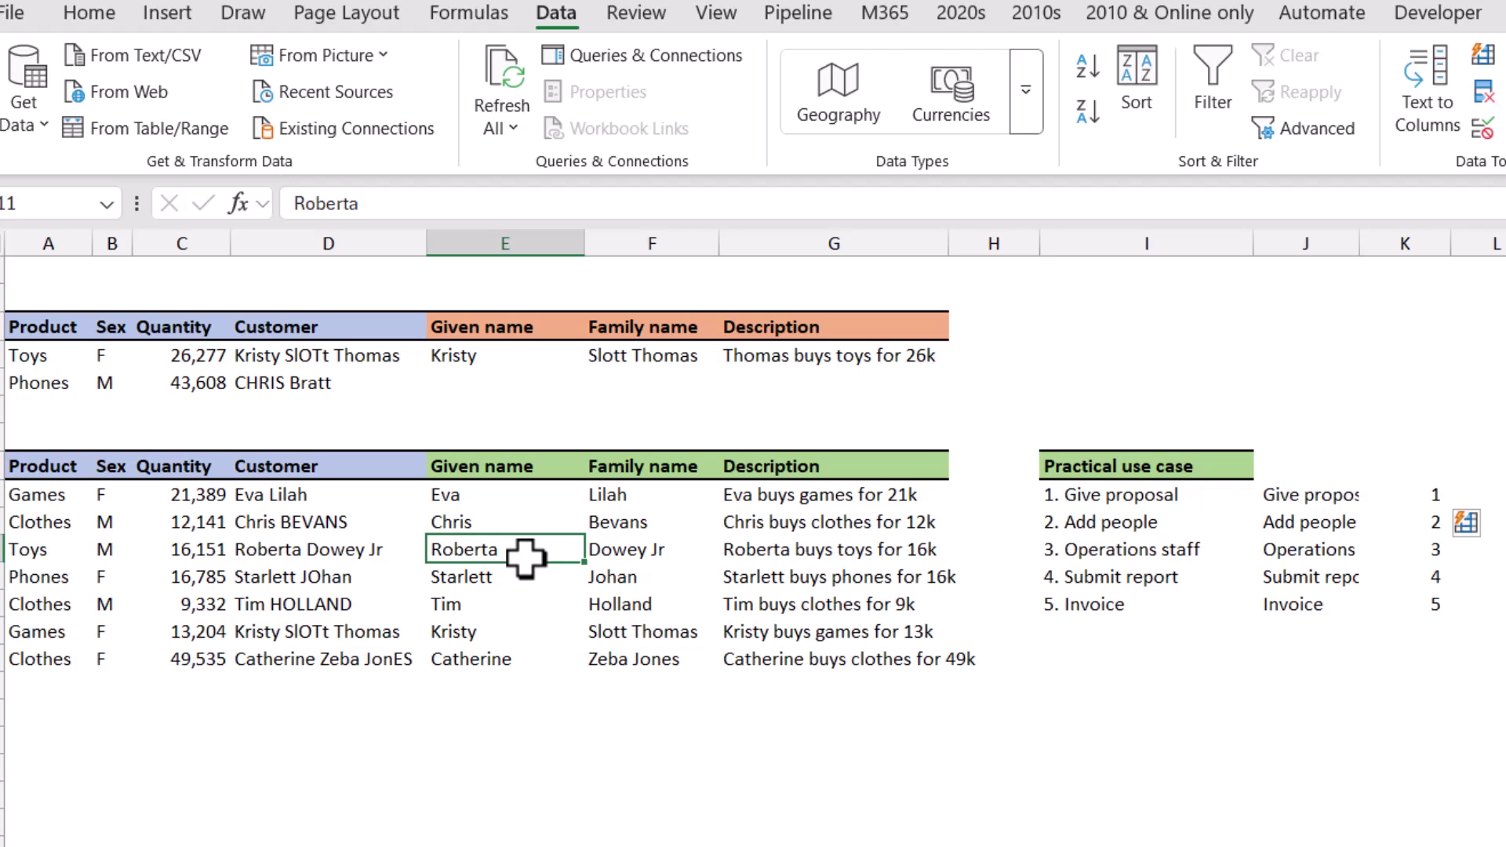
{"action": "left_click", "coordinate": [334, 522]}
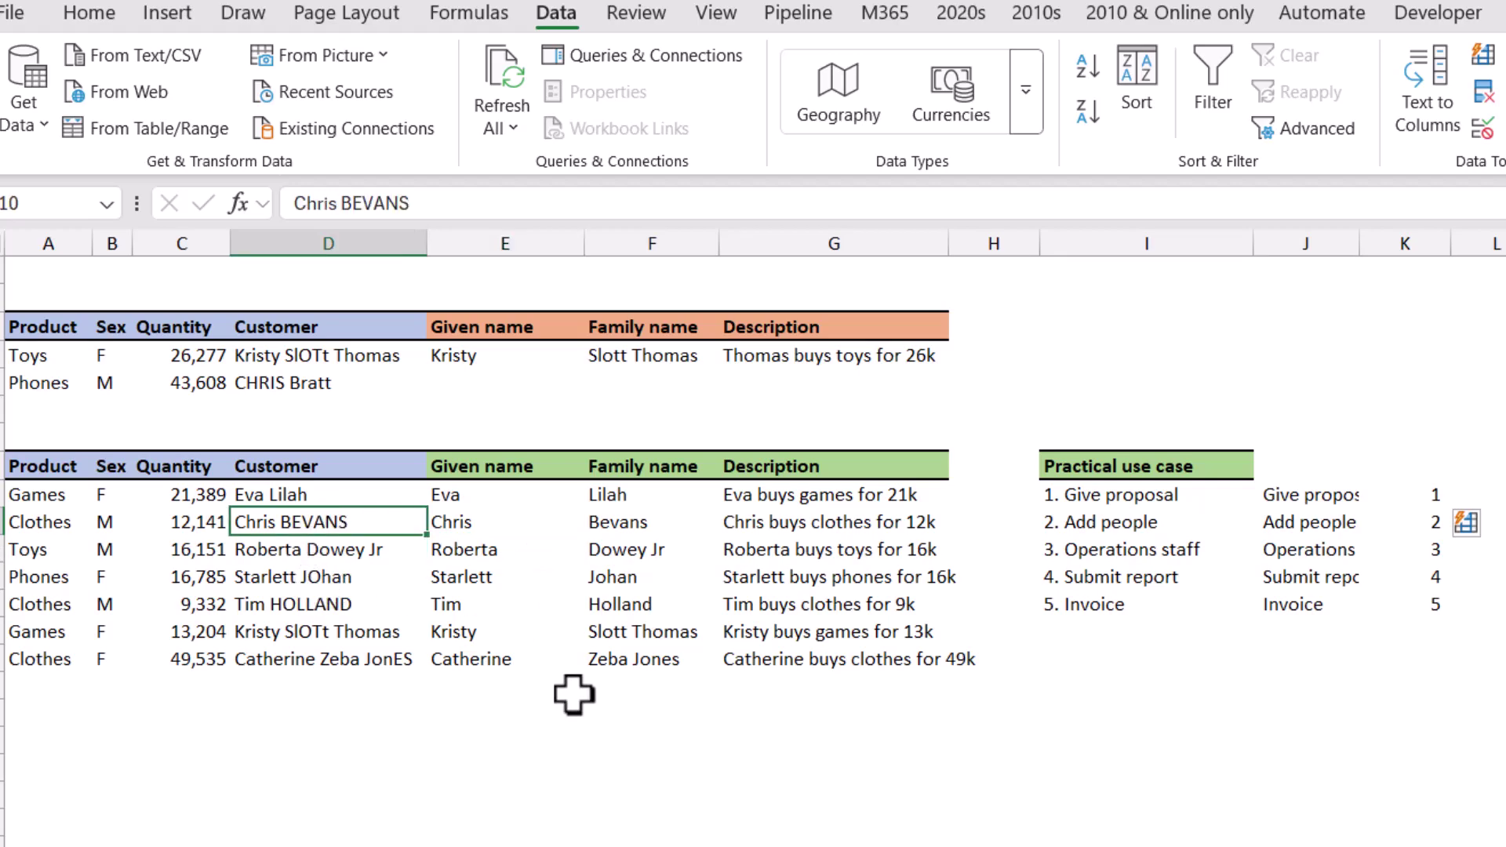
{"action": "type", "text": "David Benaim"}
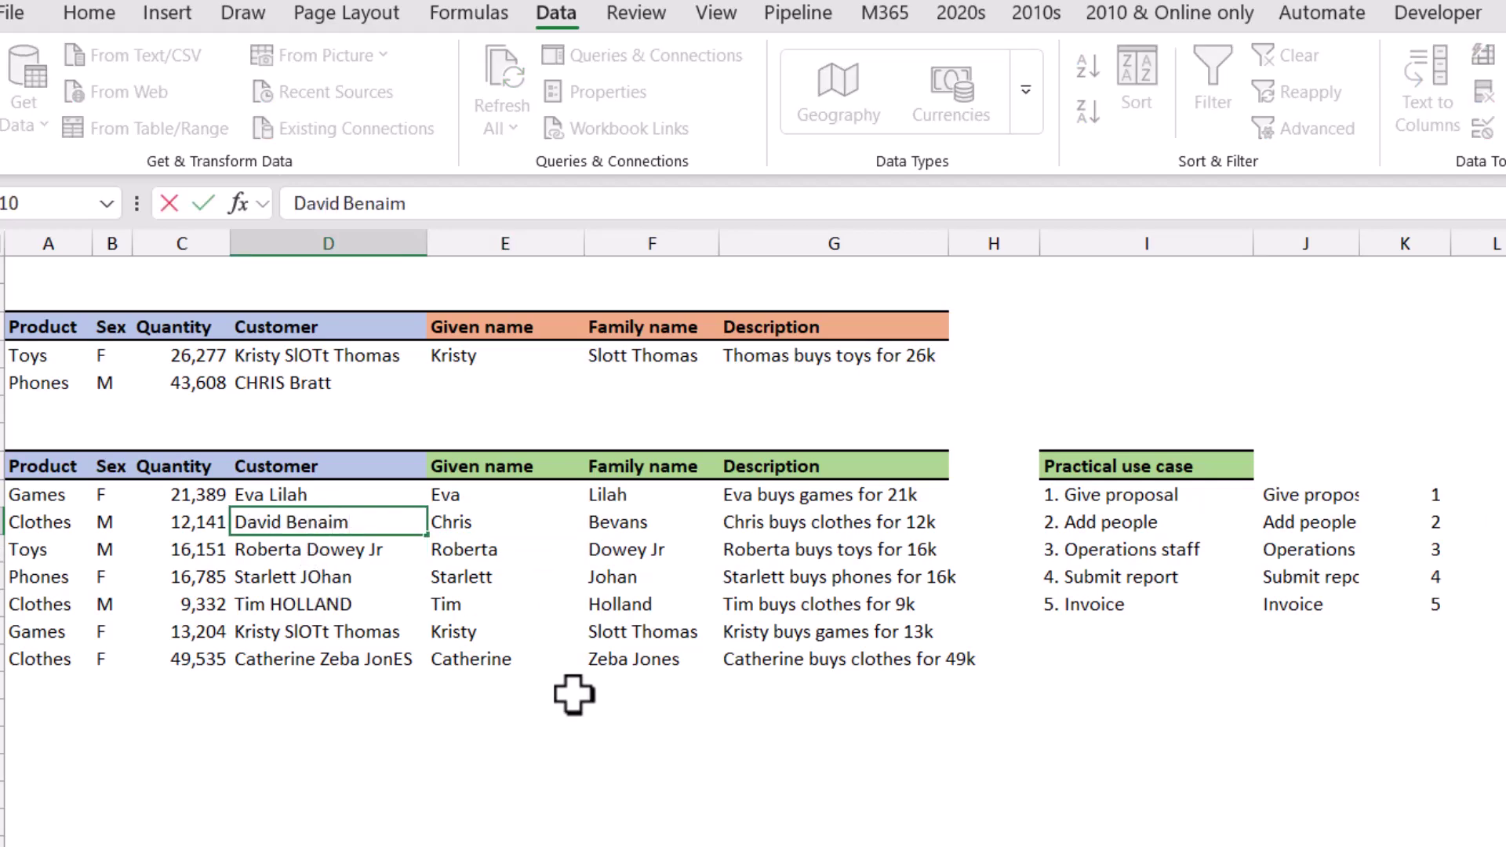
{"action": "key", "text": "Return"}
{"action": "key", "text": "Up"}
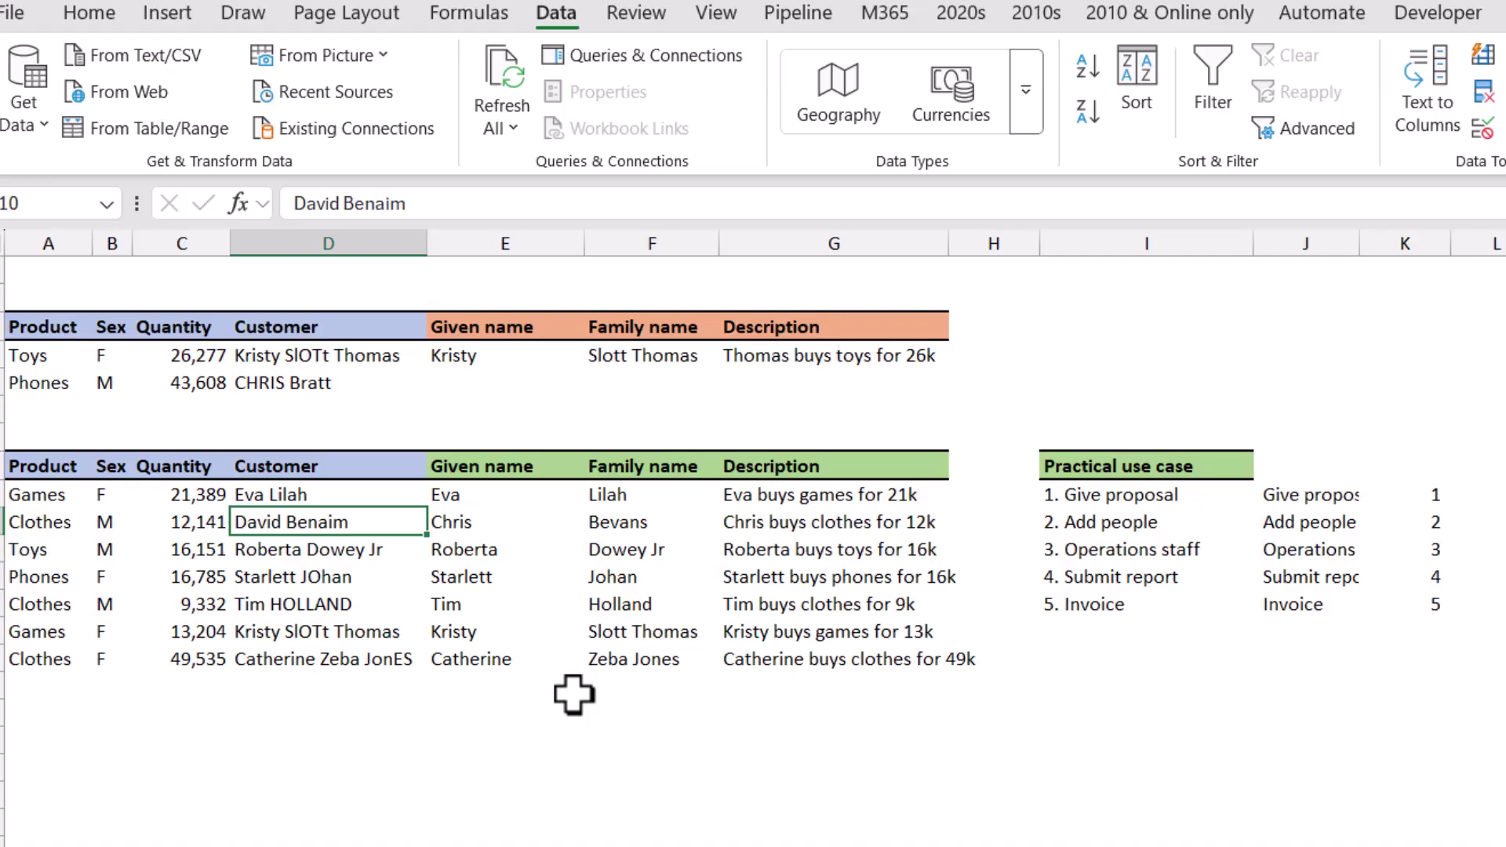
{"action": "key", "text": "Right"}
{"action": "key", "text": "Right"}
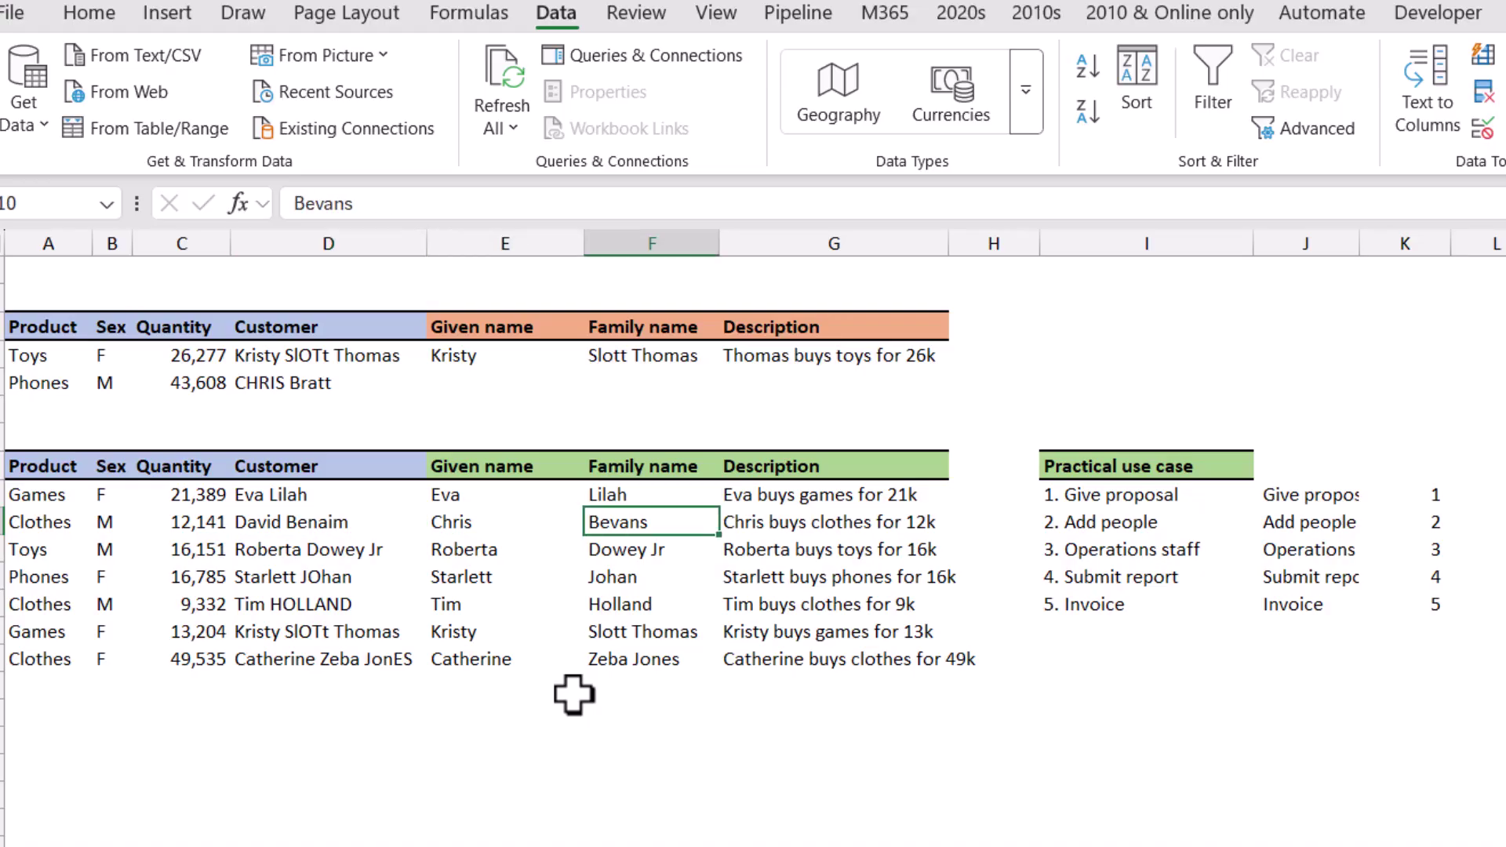
{"action": "key", "text": "Left"}
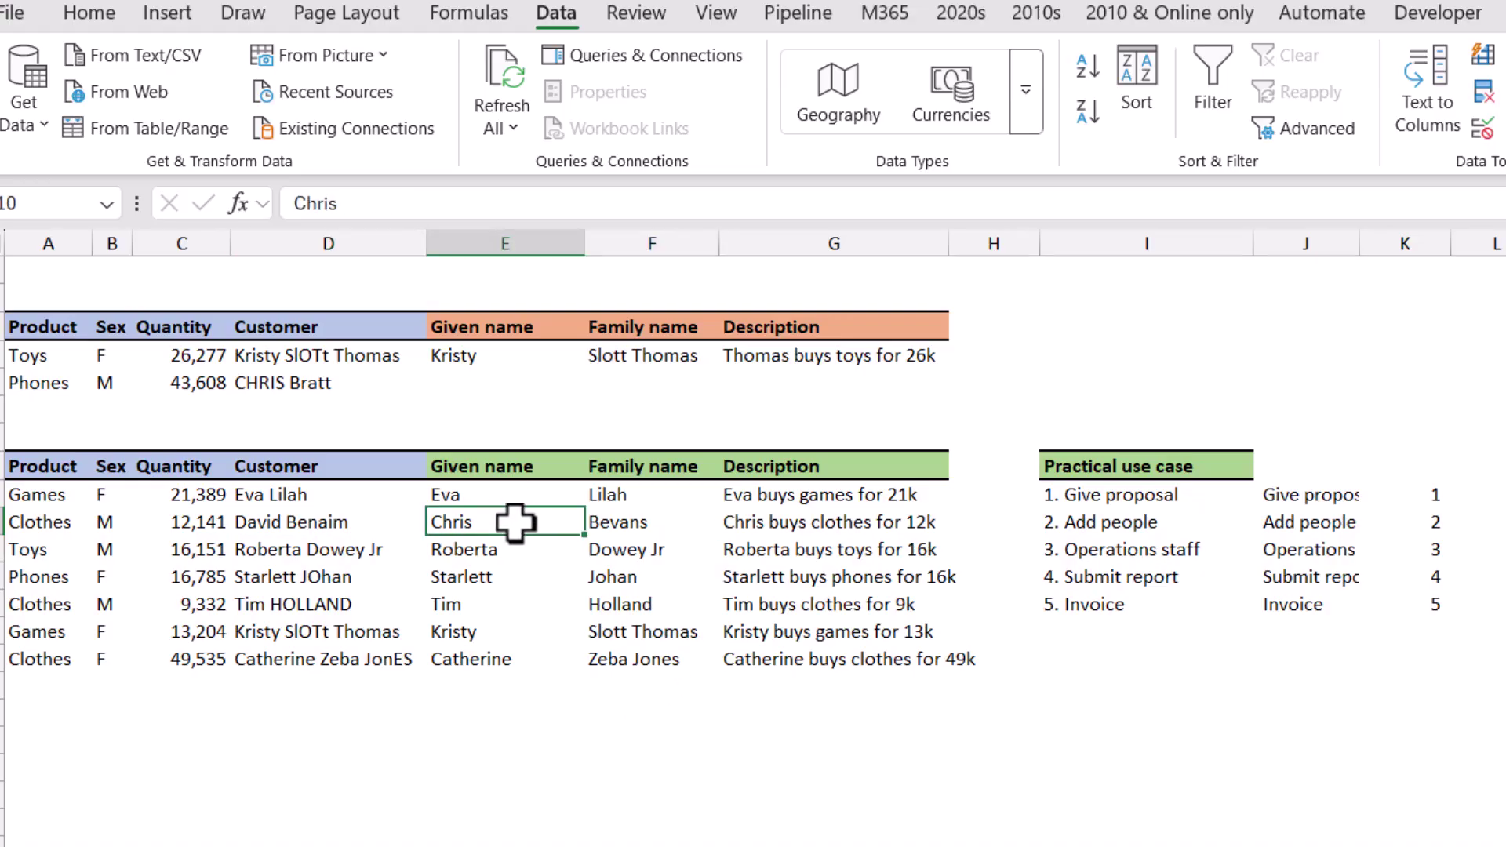
- Clear the given names below Eva and Flash Fill E9:E15 again from the customers
{"action": "left_click_drag", "start_coordinate": [515, 521], "coordinate": [523, 660]}
{"action": "key", "text": "Delete"}
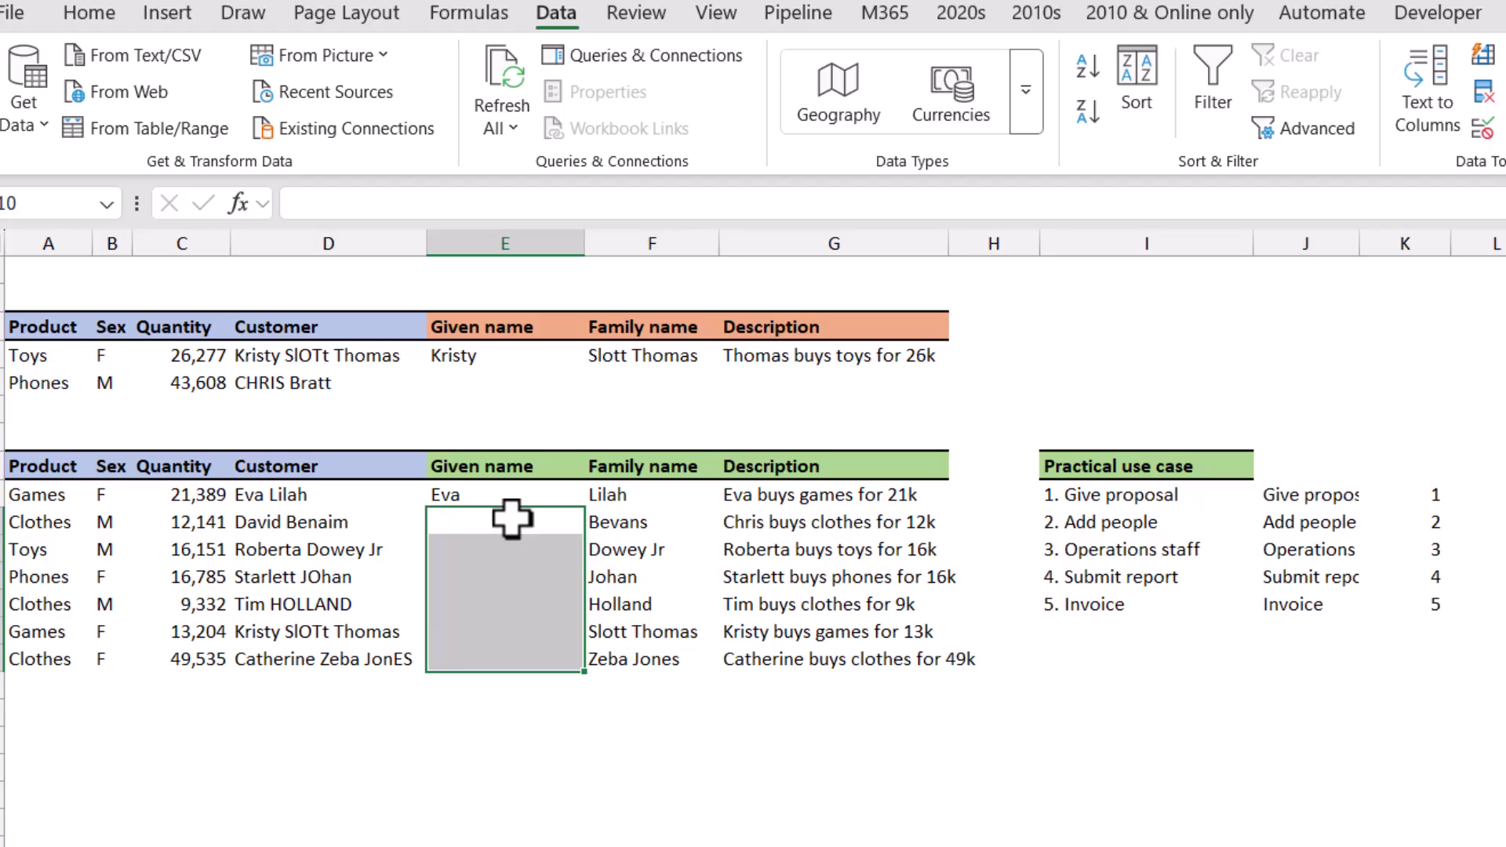
{"action": "left_click_drag", "start_coordinate": [509, 492], "coordinate": [527, 663]}
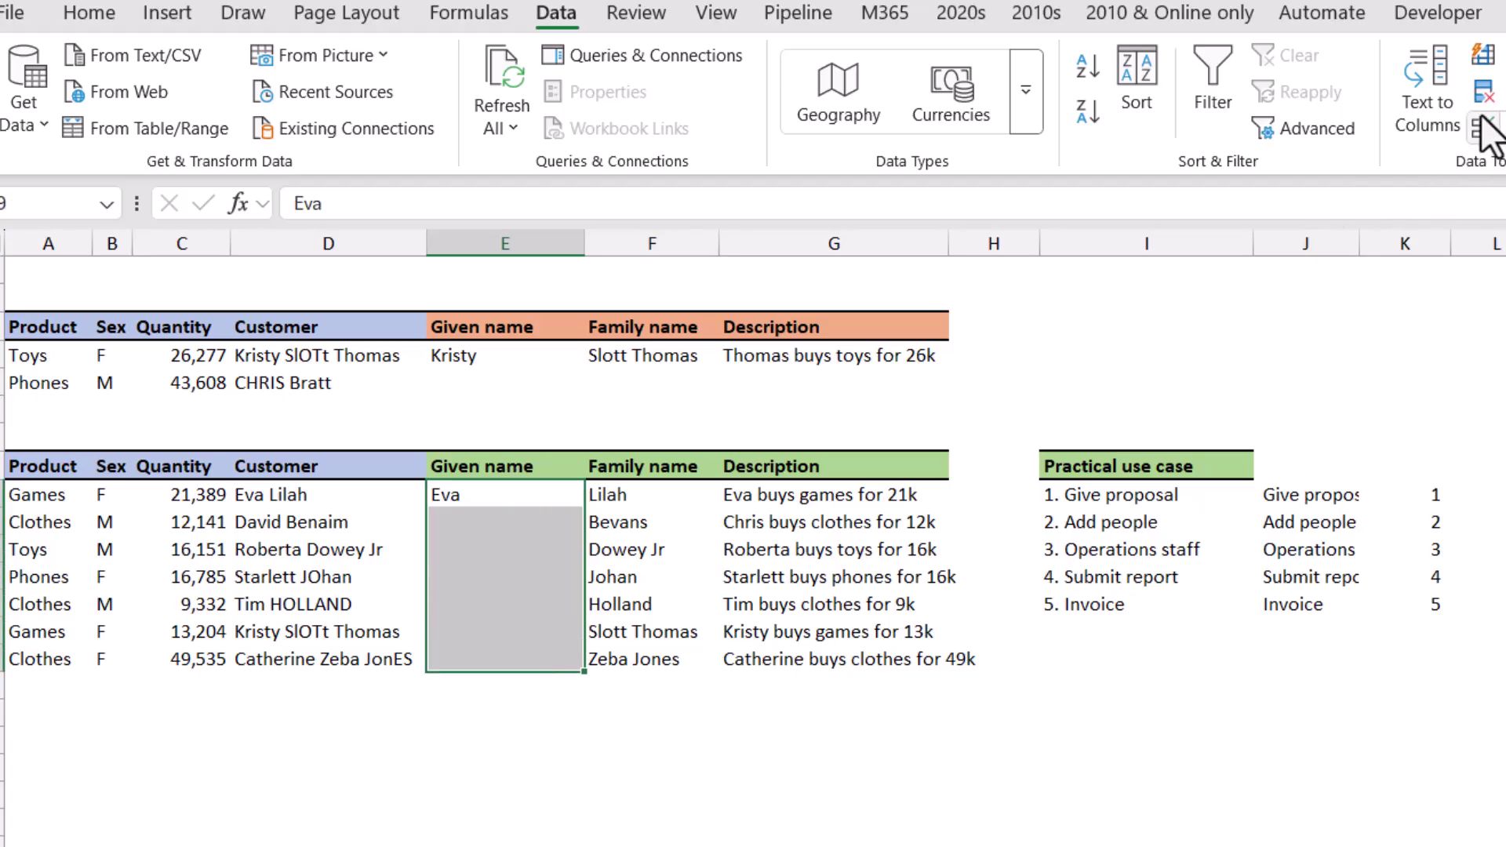
{"action": "left_click", "coordinate": [1484, 55]}
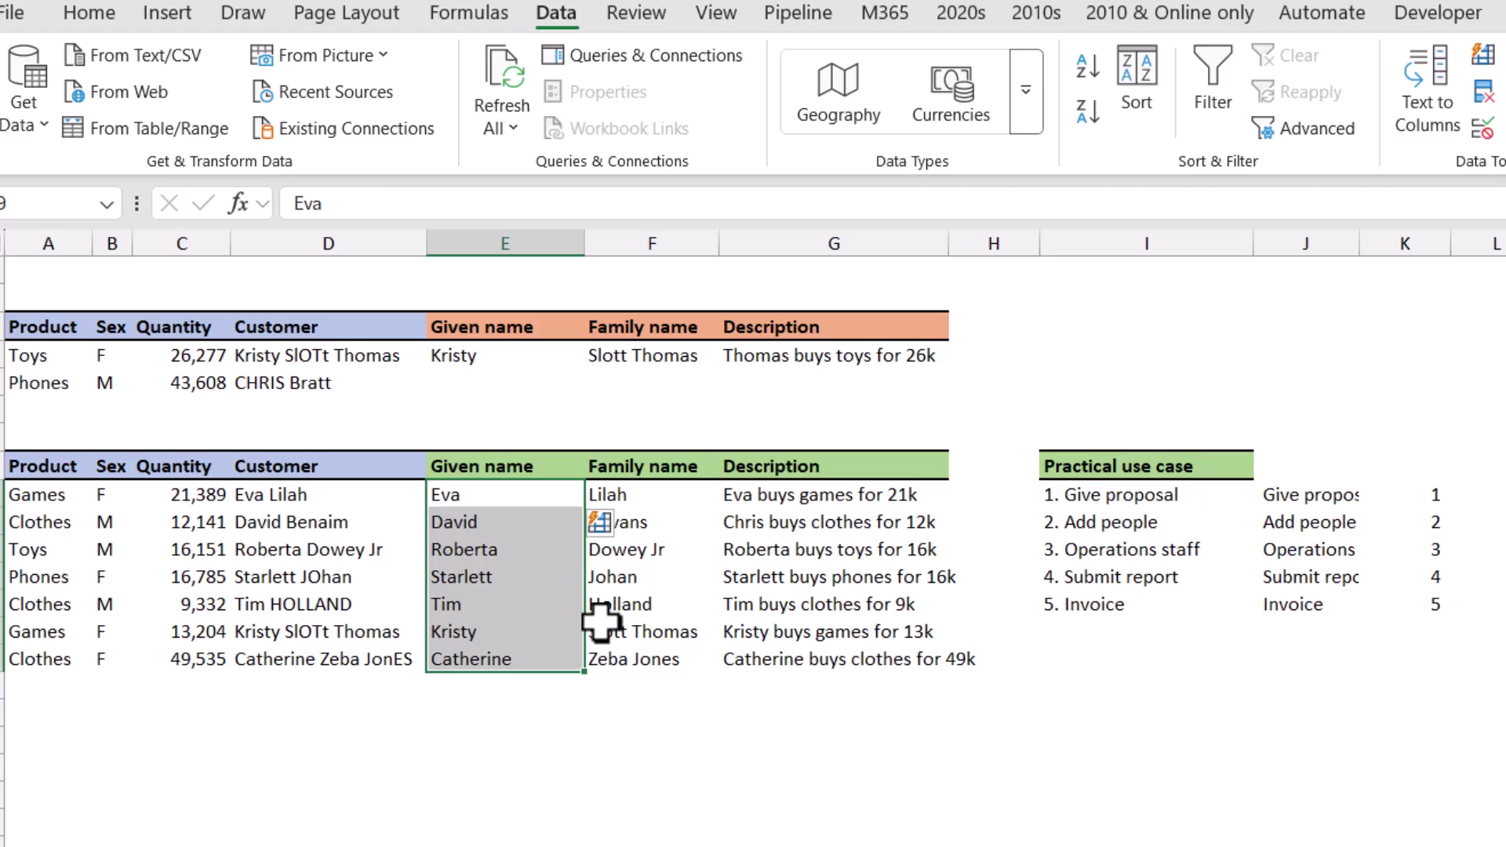
- Select A8:G15 and start creating a table from the range
{"action": "left_click", "coordinate": [50, 464]}
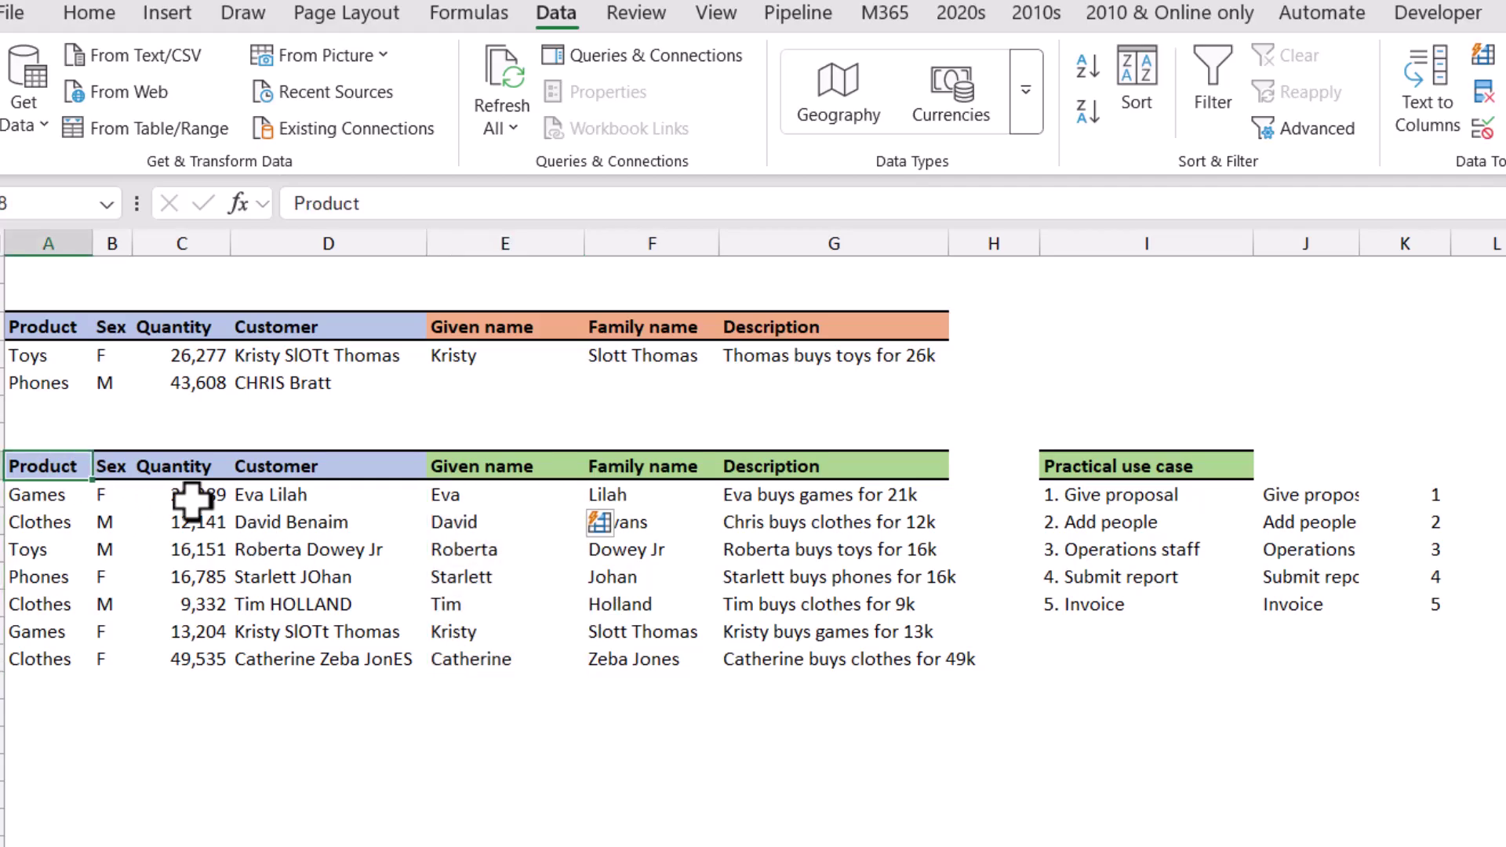
{"action": "left_click_drag", "start_coordinate": [192, 502], "coordinate": [887, 648]}
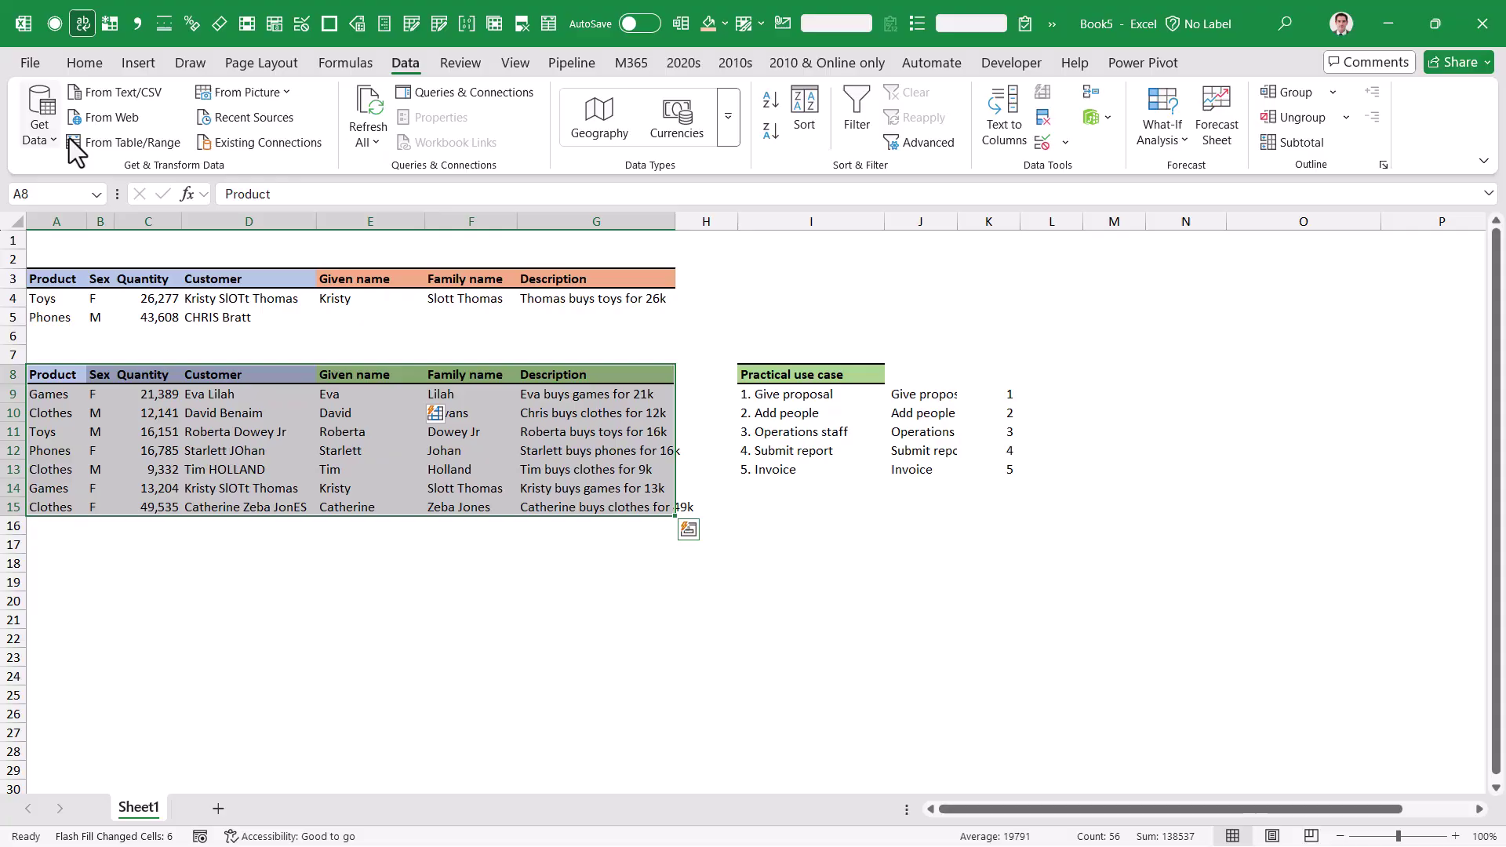
{"action": "left_click", "coordinate": [76, 145]}
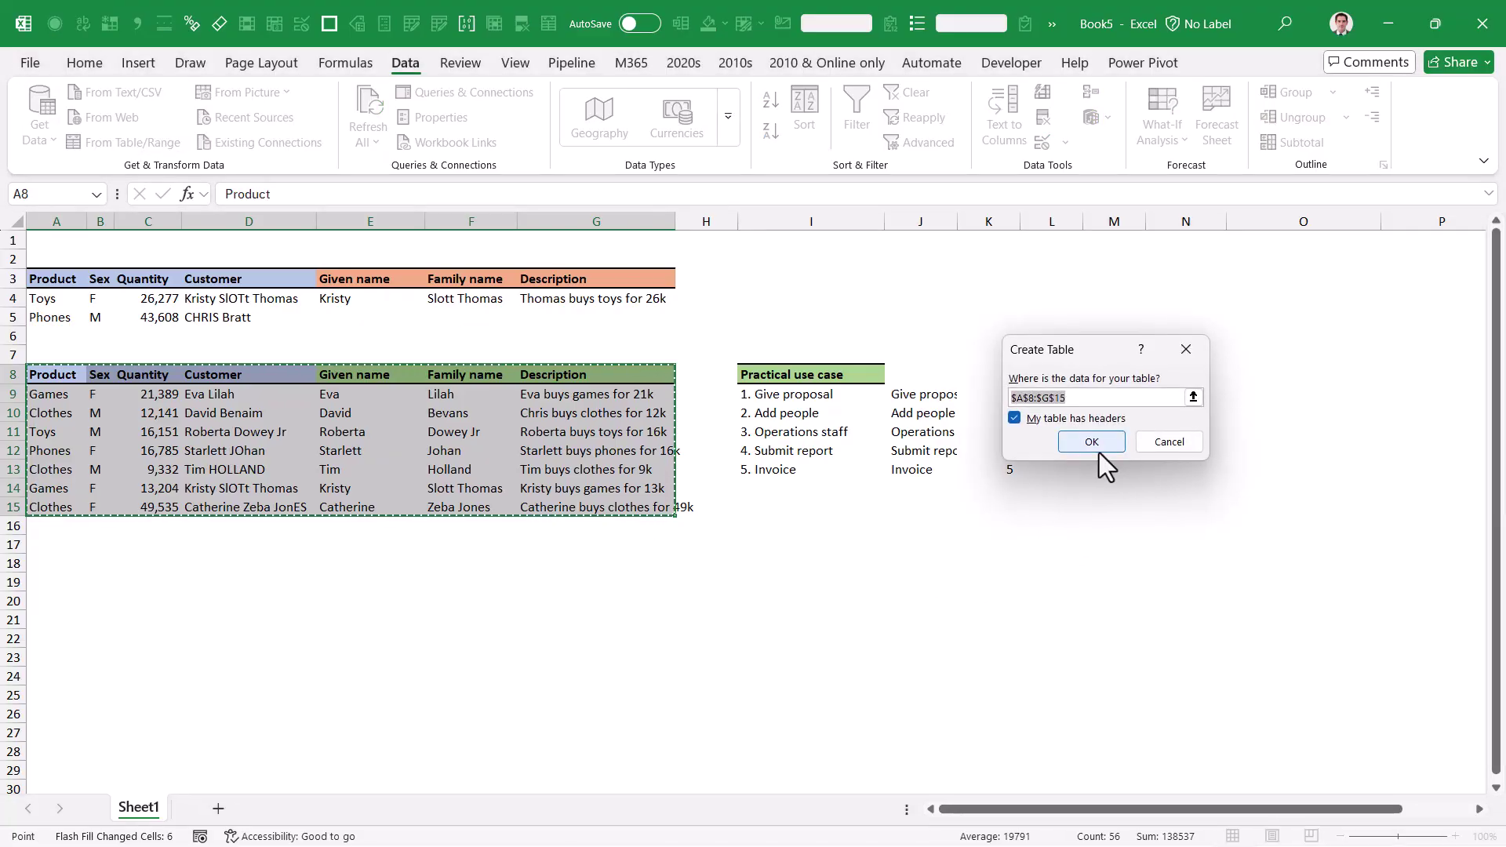
- Confirm the table range with headers and begin a column from examples in Power Query
{"action": "left_click", "coordinate": [1097, 451]}
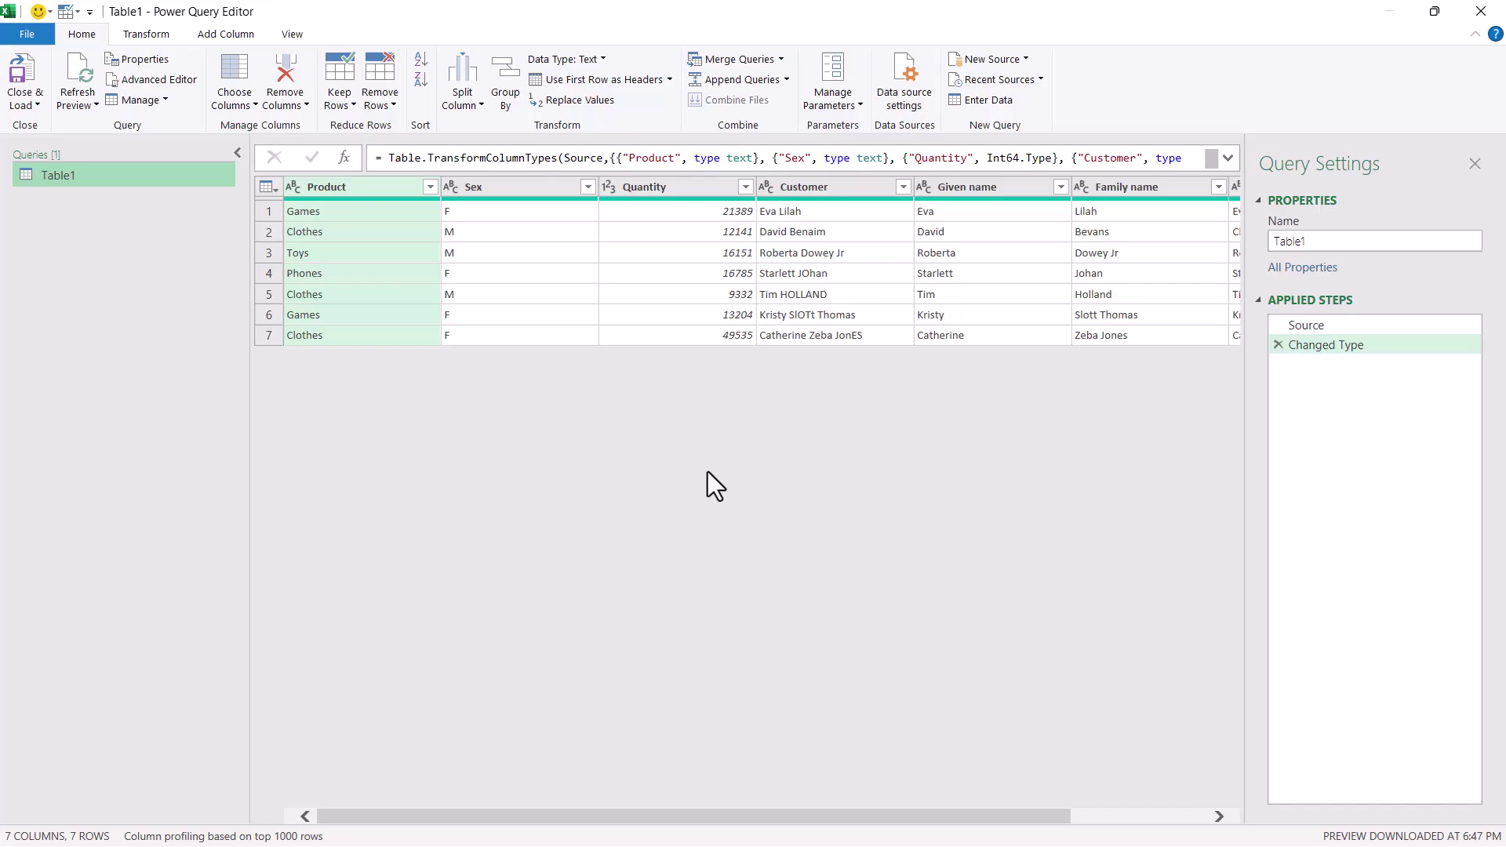
{"action": "left_click", "coordinate": [822, 186]}
{"action": "left_click", "coordinate": [228, 35]}
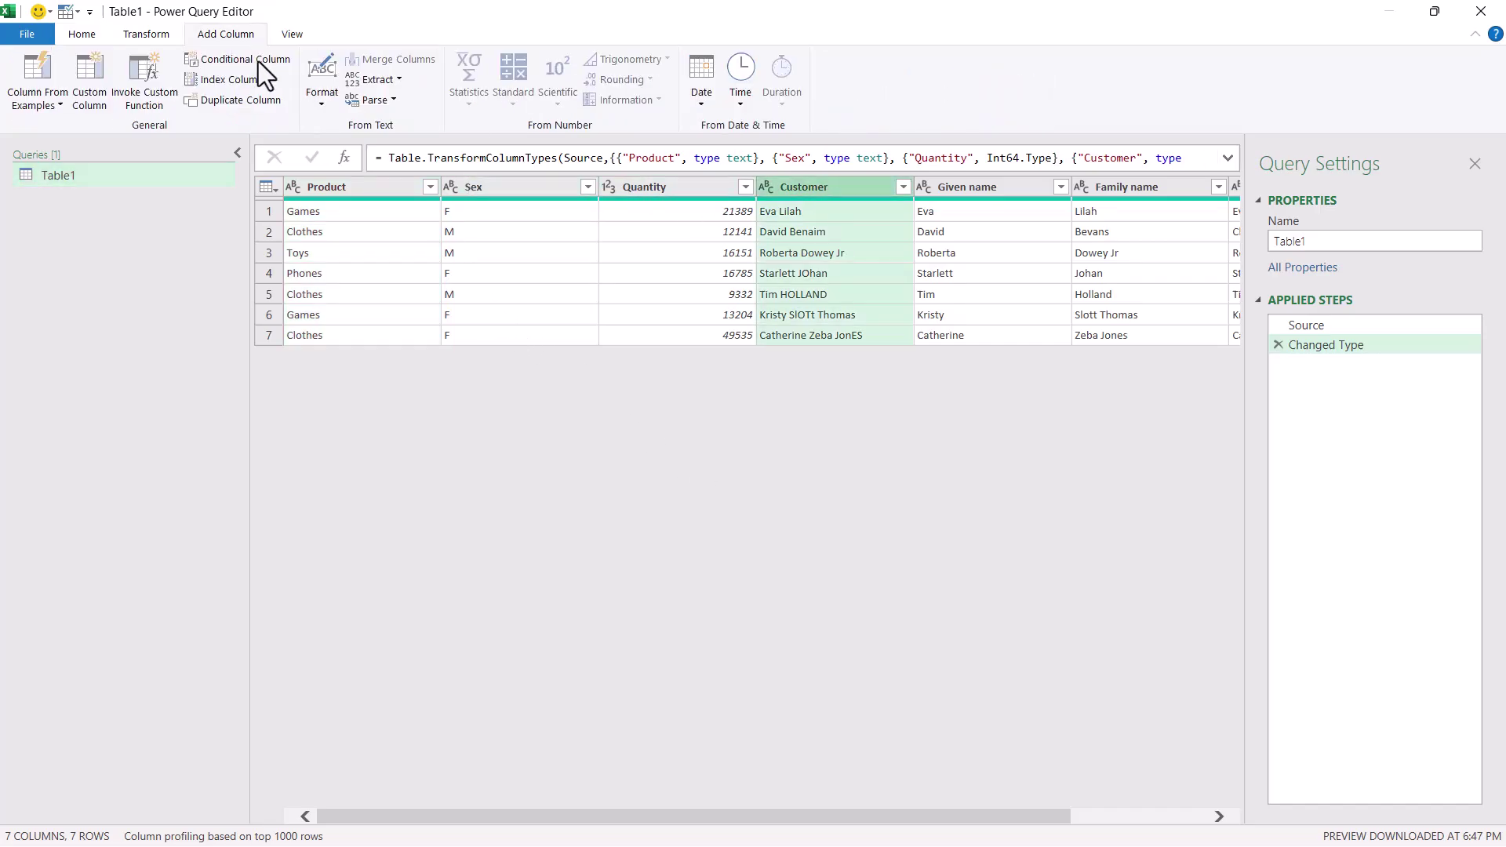
{"action": "left_click_drag", "start_coordinate": [540, 816], "coordinate": [830, 765]}
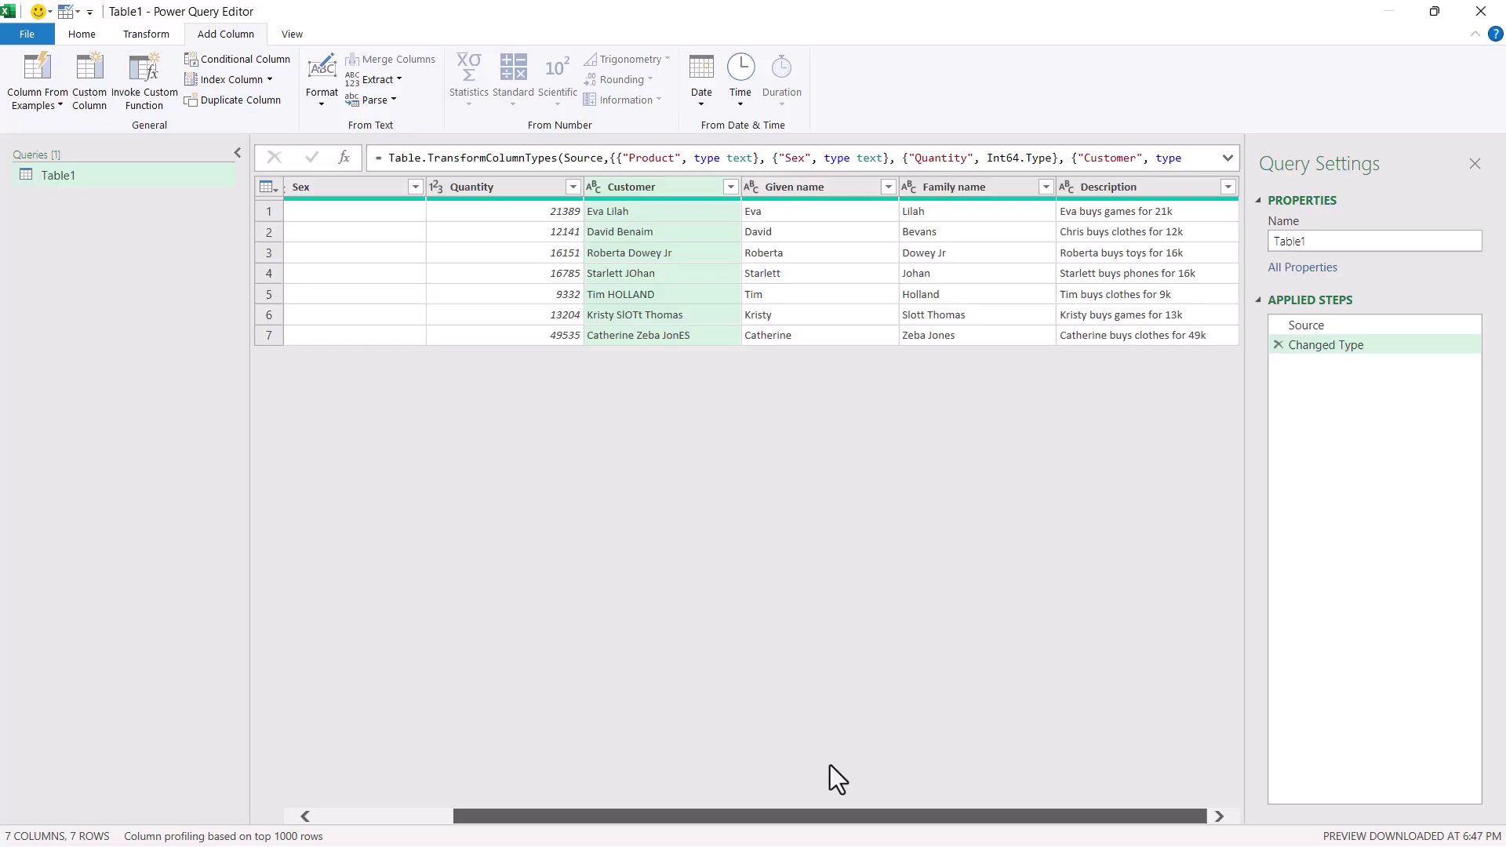
{"action": "left_click", "coordinate": [35, 67]}
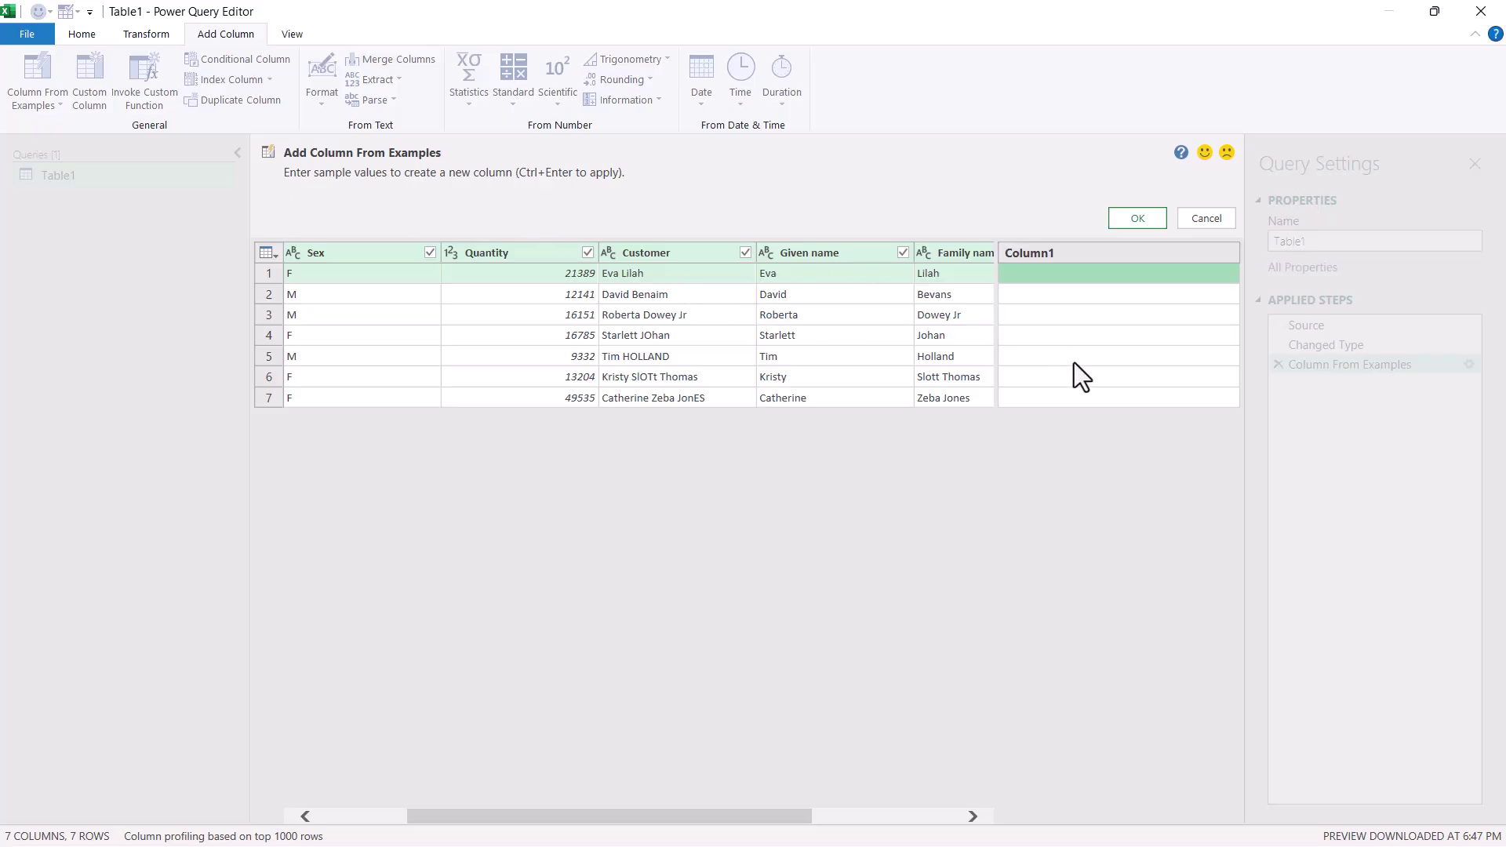
- Give Eva as the example value, name the new column First name, and accept it
{"action": "type", "text": "Eva"}
{"action": "key", "text": "Return"}
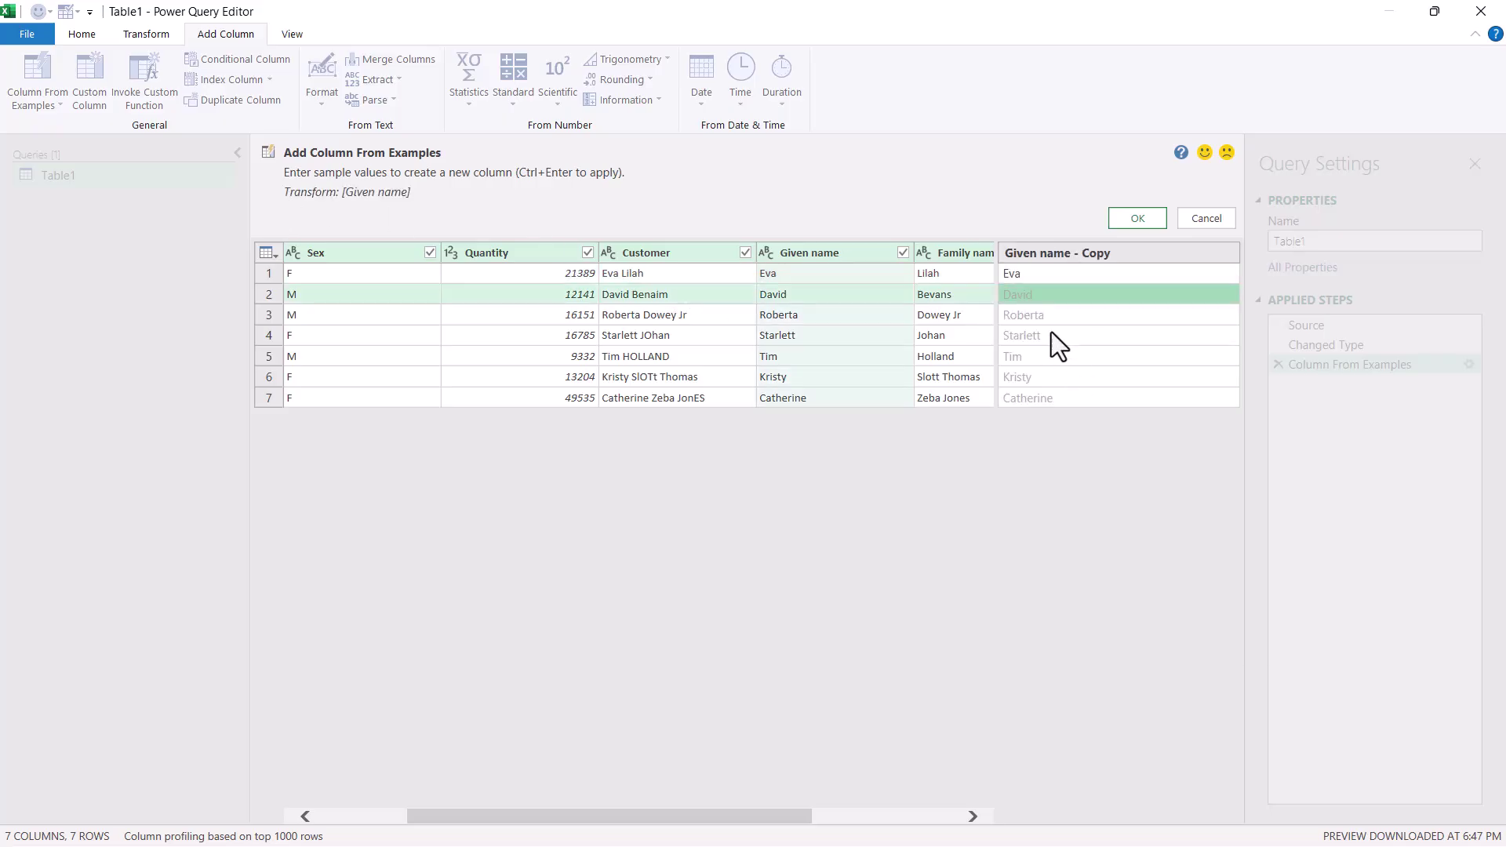
{"action": "double_click", "coordinate": [1114, 254]}
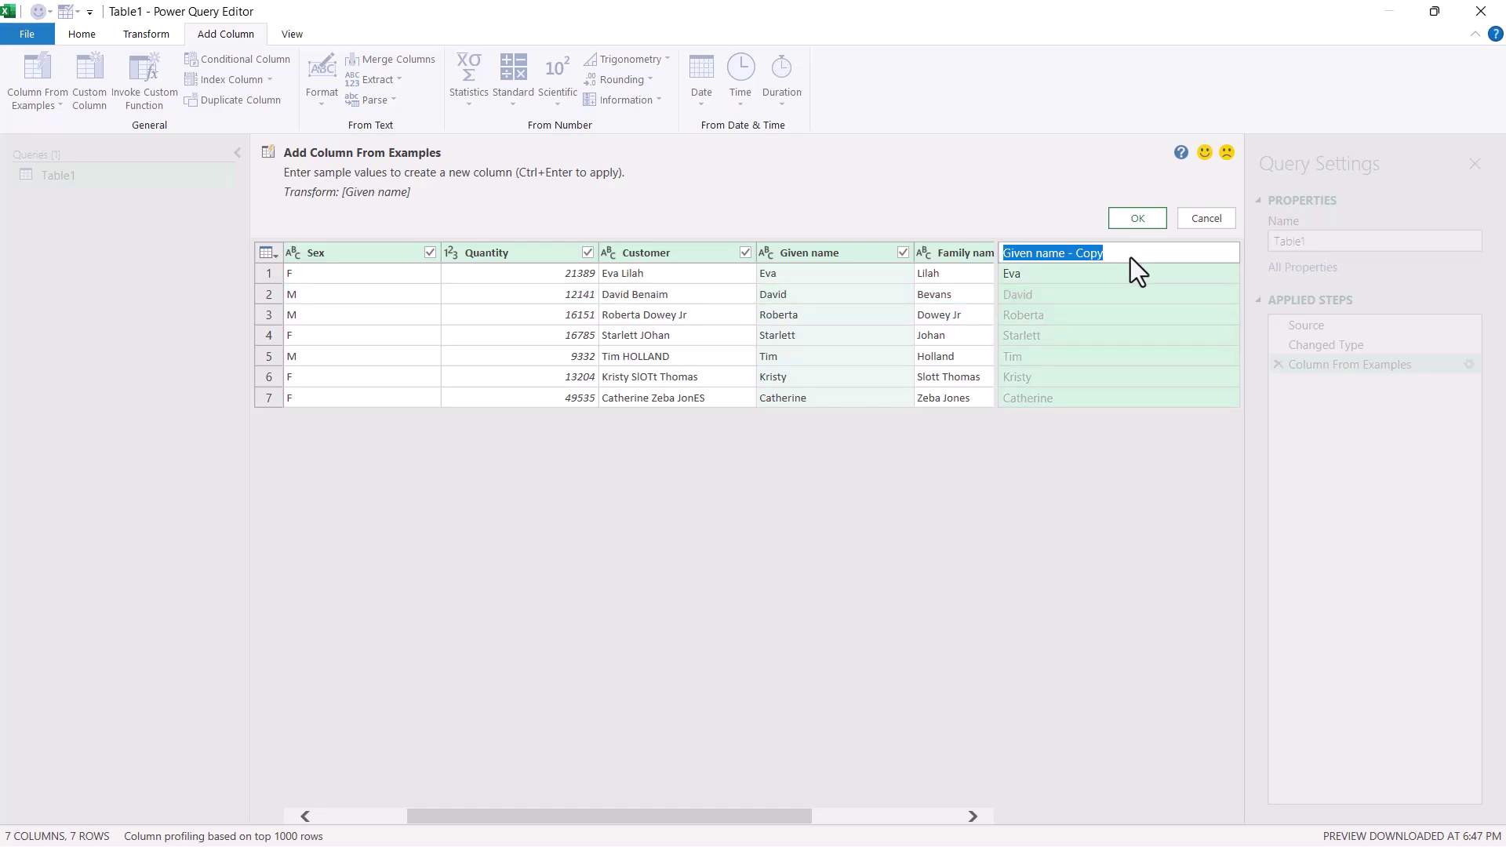
{"action": "type", "text": "irt name"}
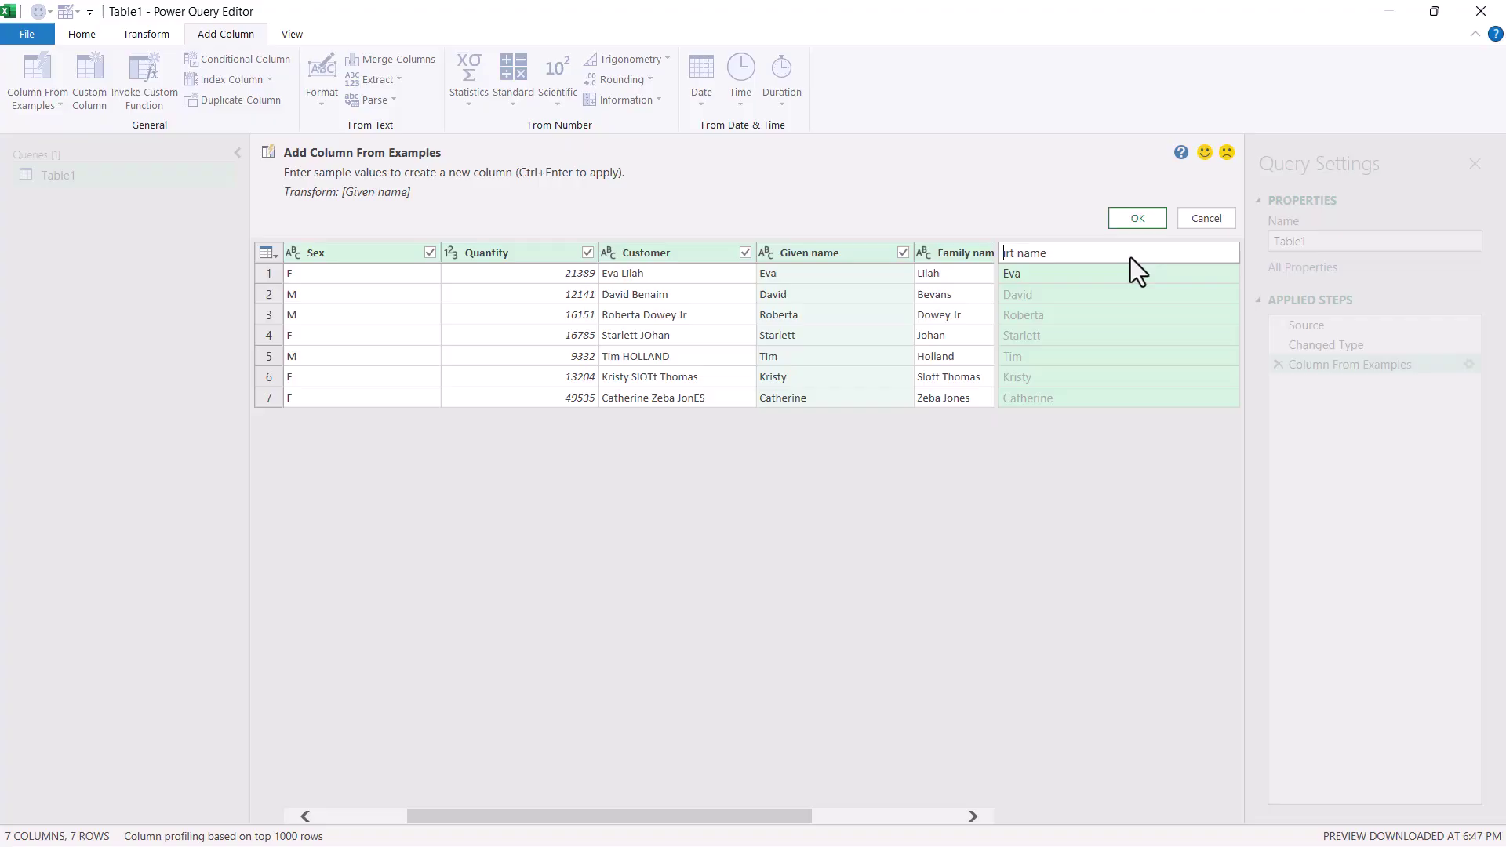
{"action": "type", "text": "F"}
{"action": "key", "text": "Right"}
{"action": "key", "text": "Right"}
{"action": "type", "text": "s"}
{"action": "key", "text": "Return"}
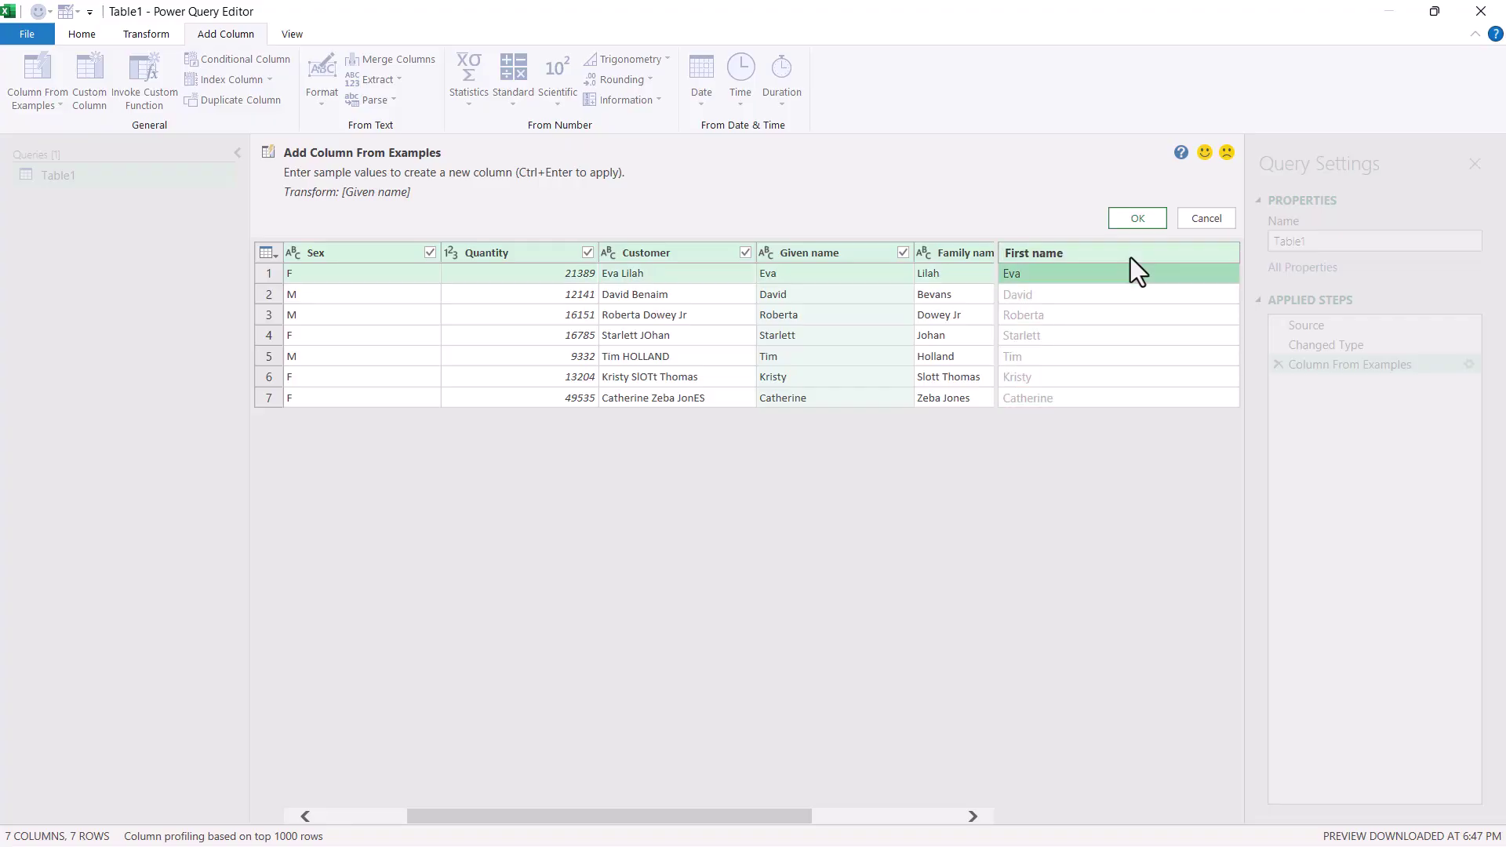
{"action": "left_click", "coordinate": [1137, 219]}
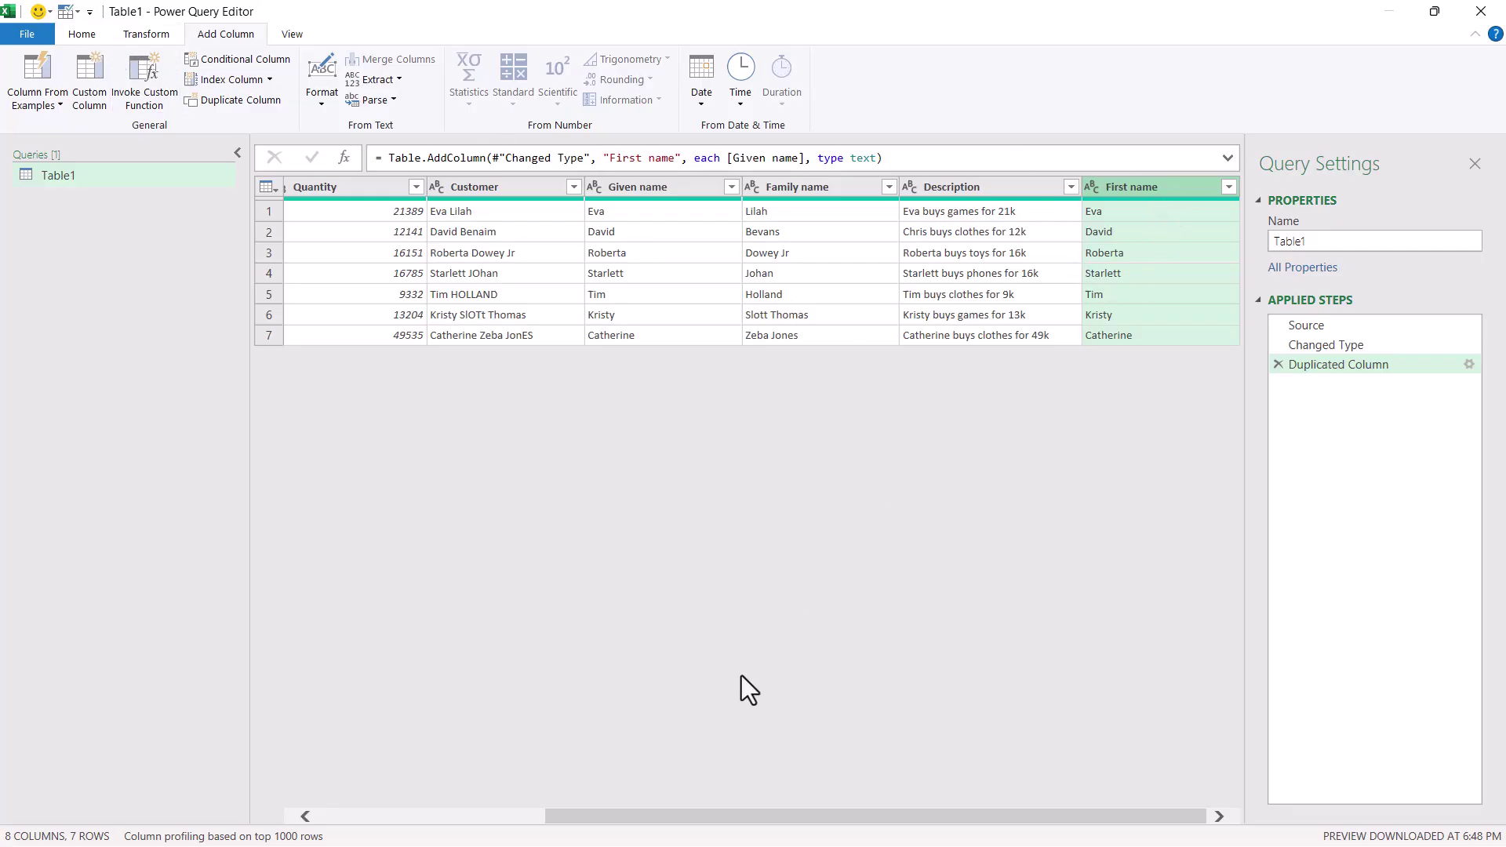
- Build a column from the Quantity column alone using examples 21000 and 12000, and accept it
{"action": "left_click_drag", "start_coordinate": [703, 819], "coordinate": [377, 793]}
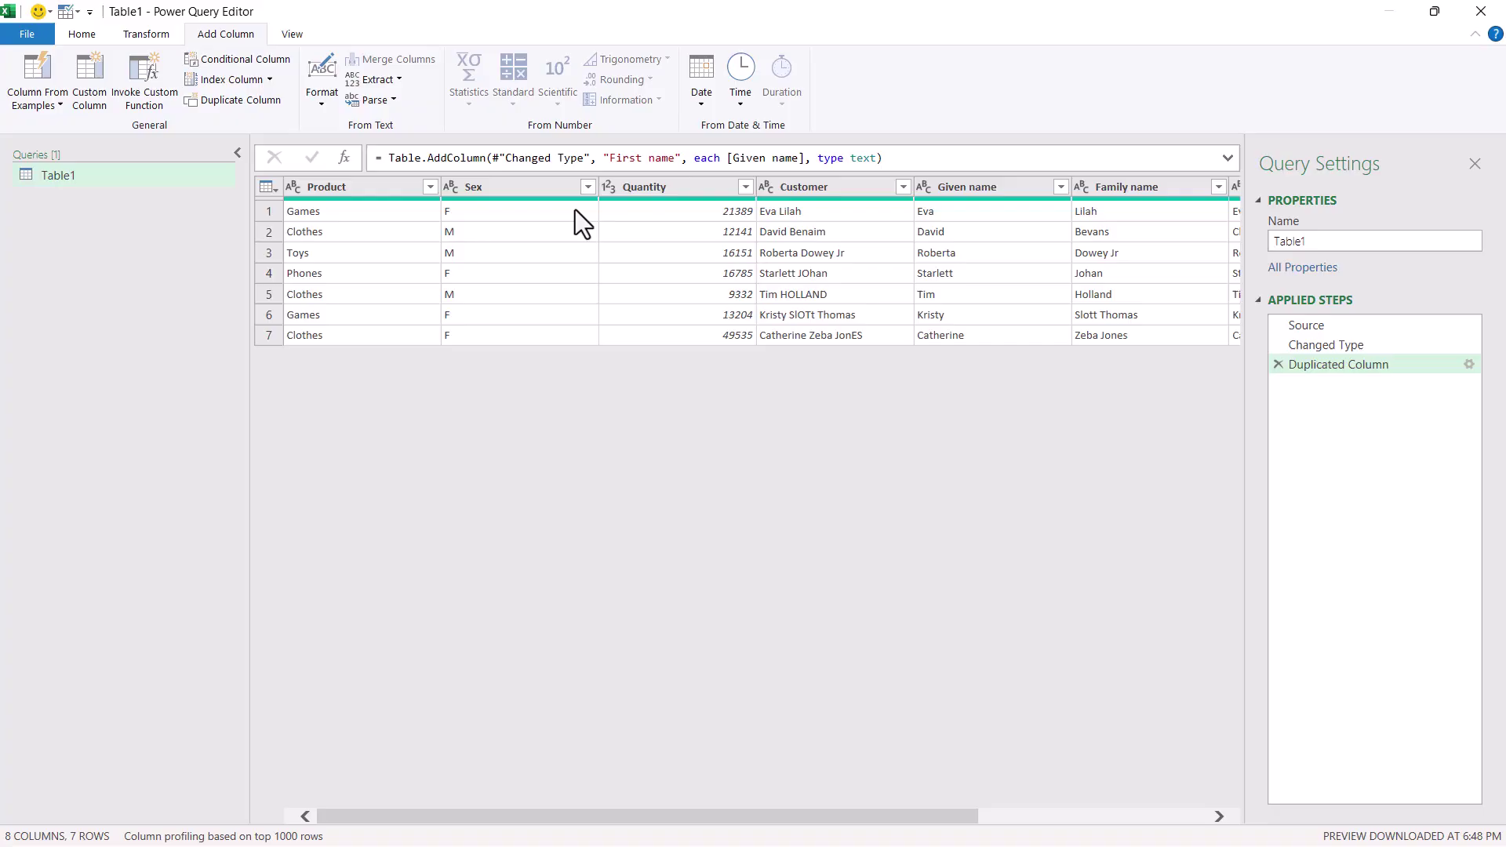
{"action": "left_click", "coordinate": [709, 186]}
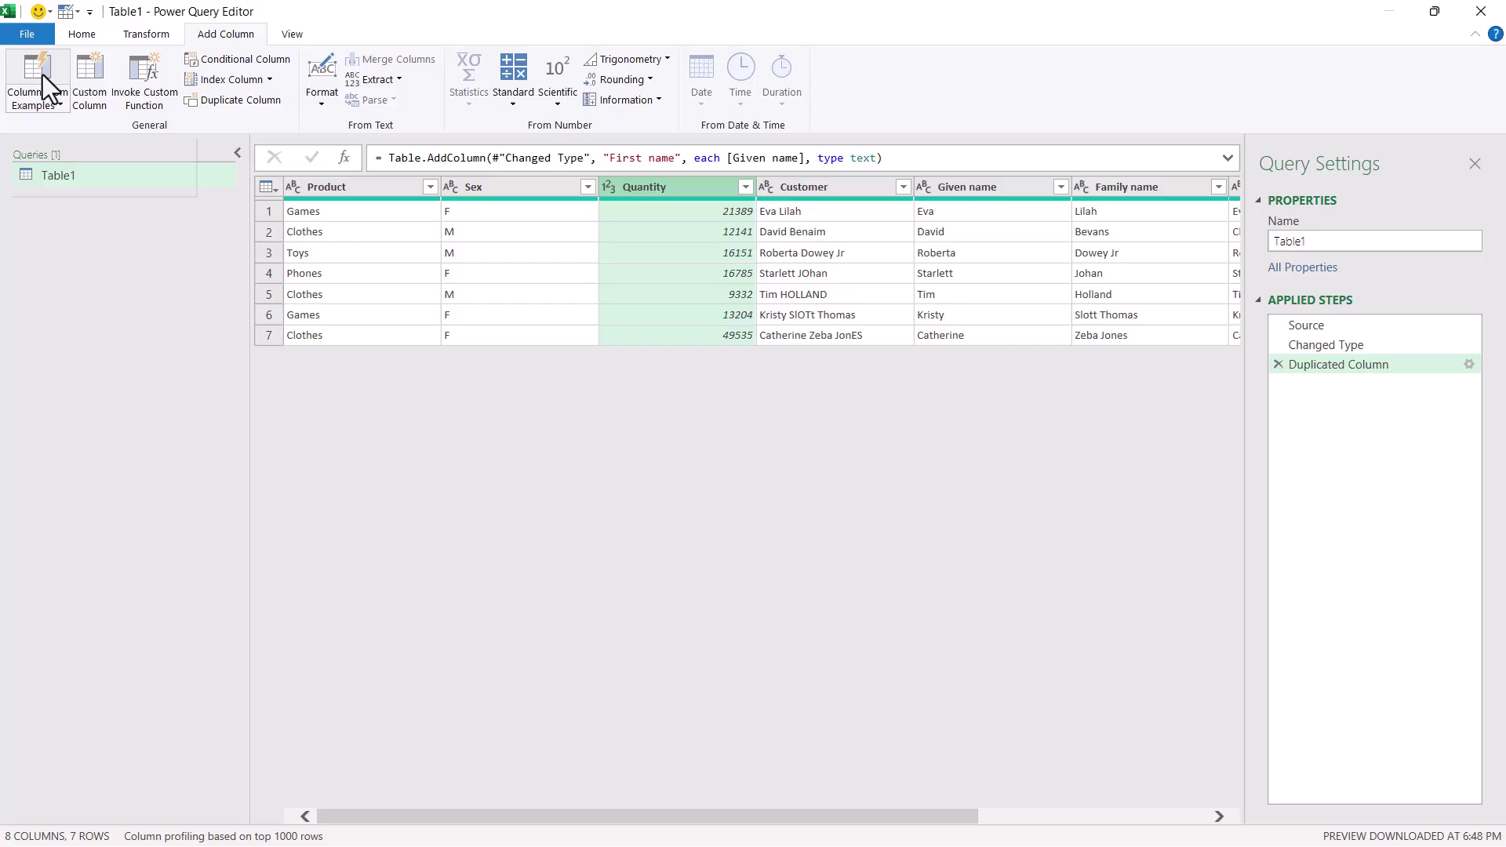
{"action": "left_click", "coordinate": [49, 99]}
{"action": "left_click", "coordinate": [58, 151]}
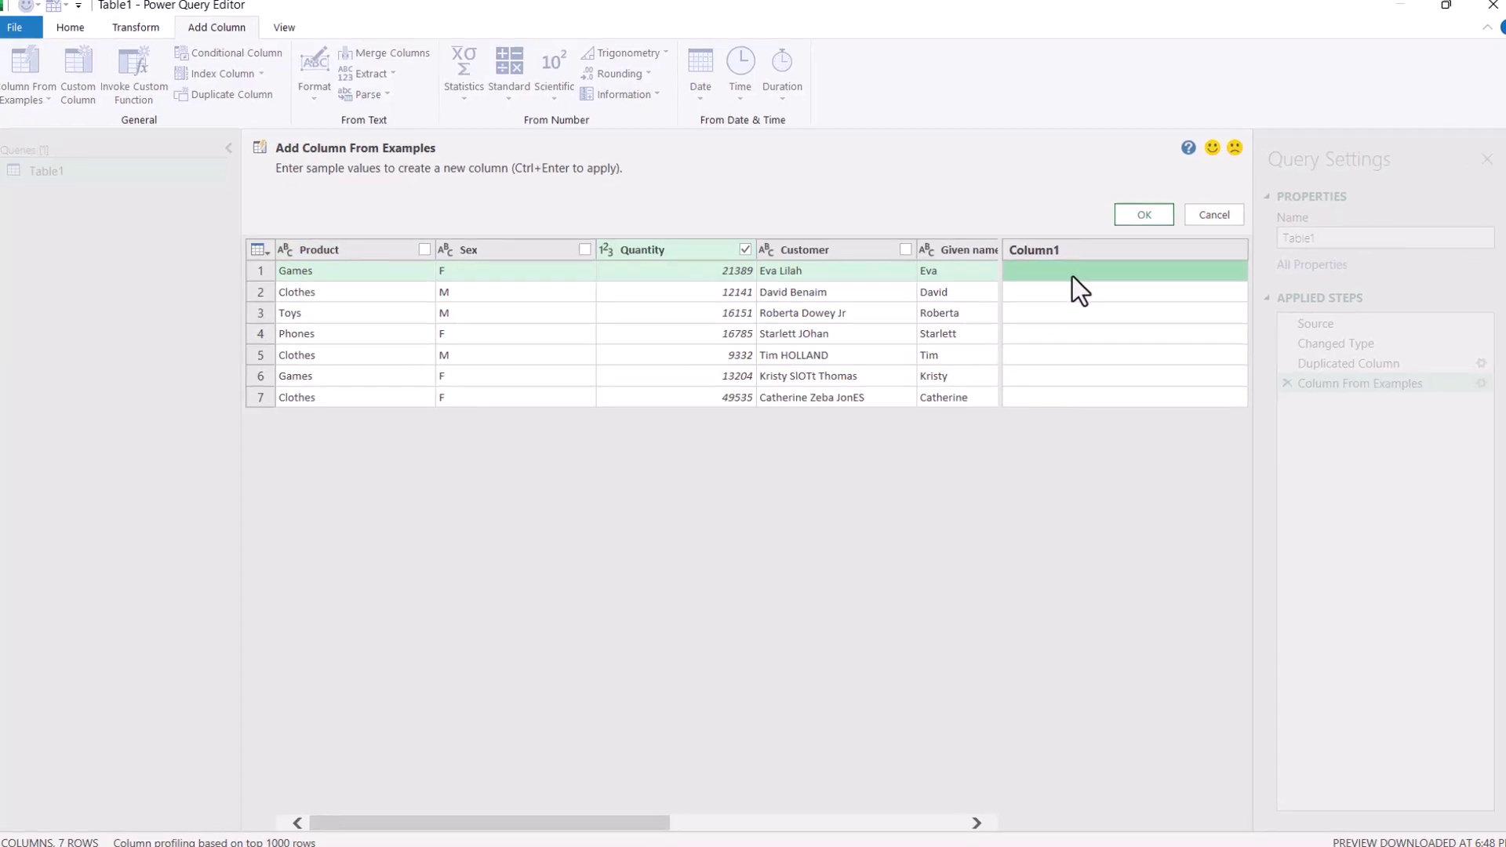
{"action": "scroll", "coordinate": [793, 297], "scroll_direction": "right", "scroll_amount": 5}
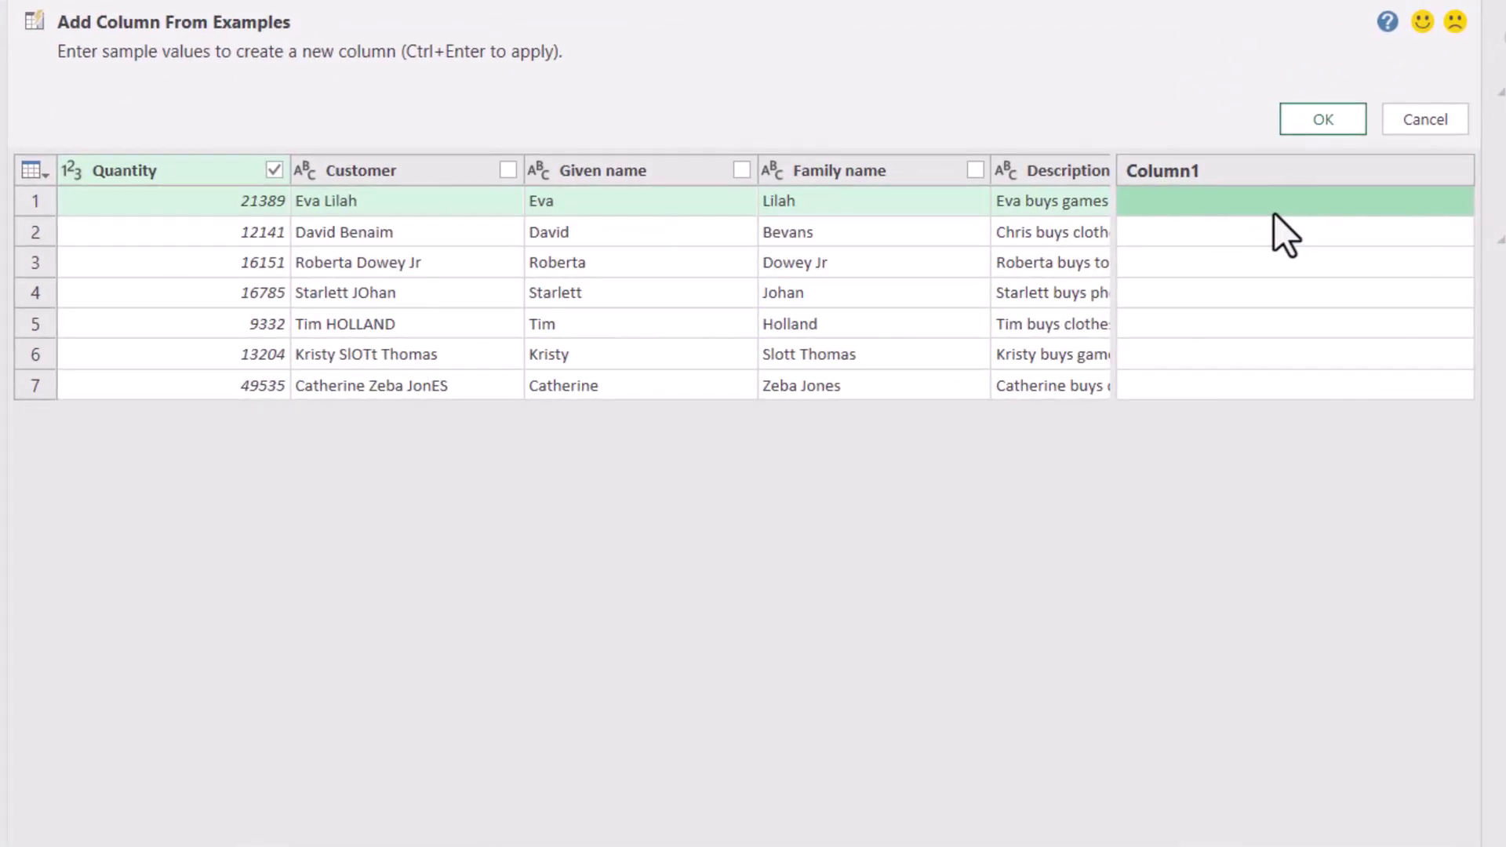
{"action": "type", "text": "21"}
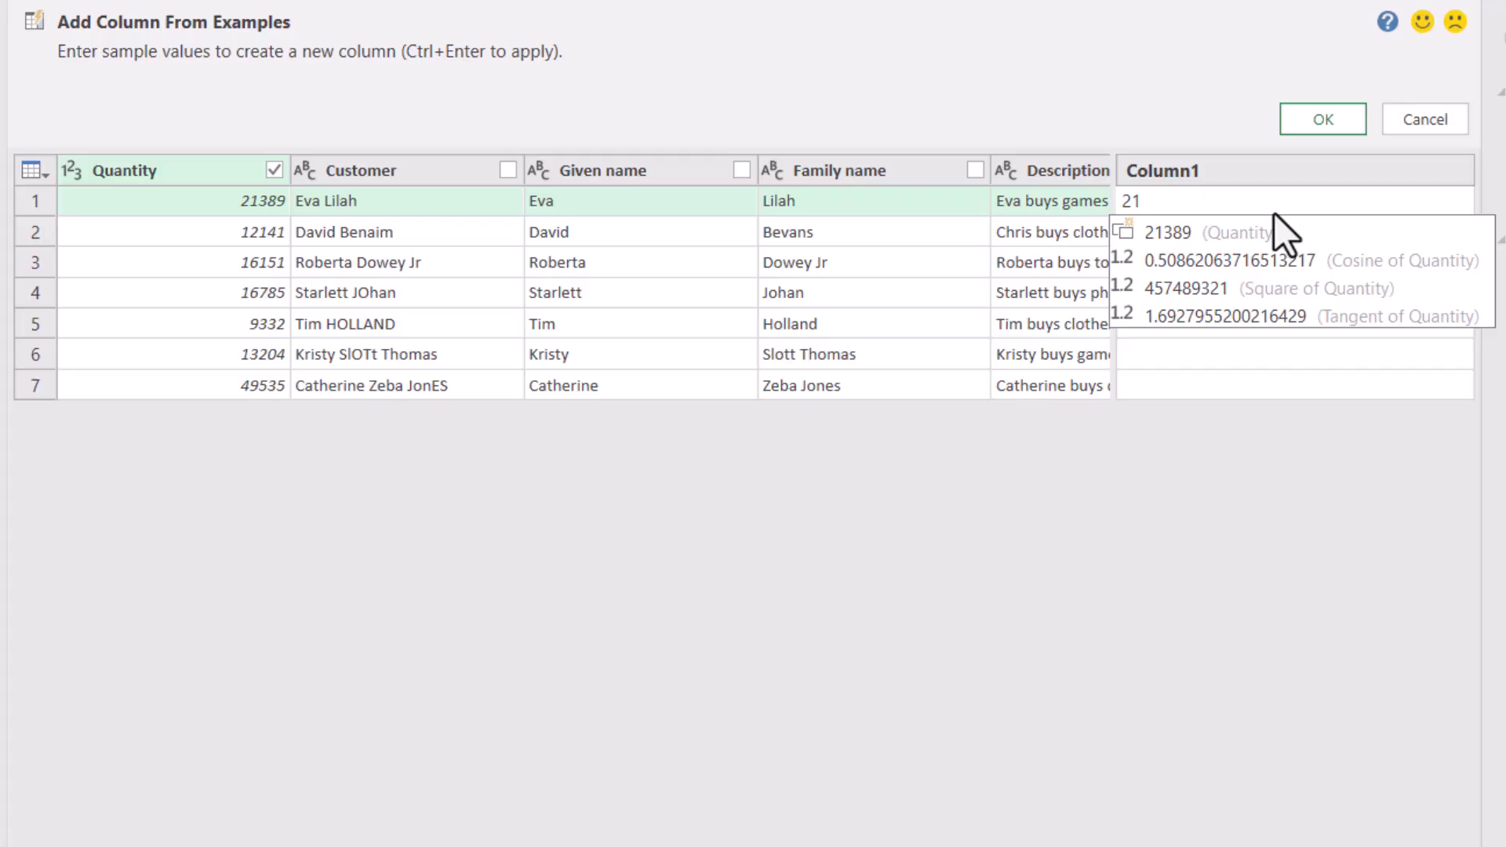
{"action": "type", "text": "000"}
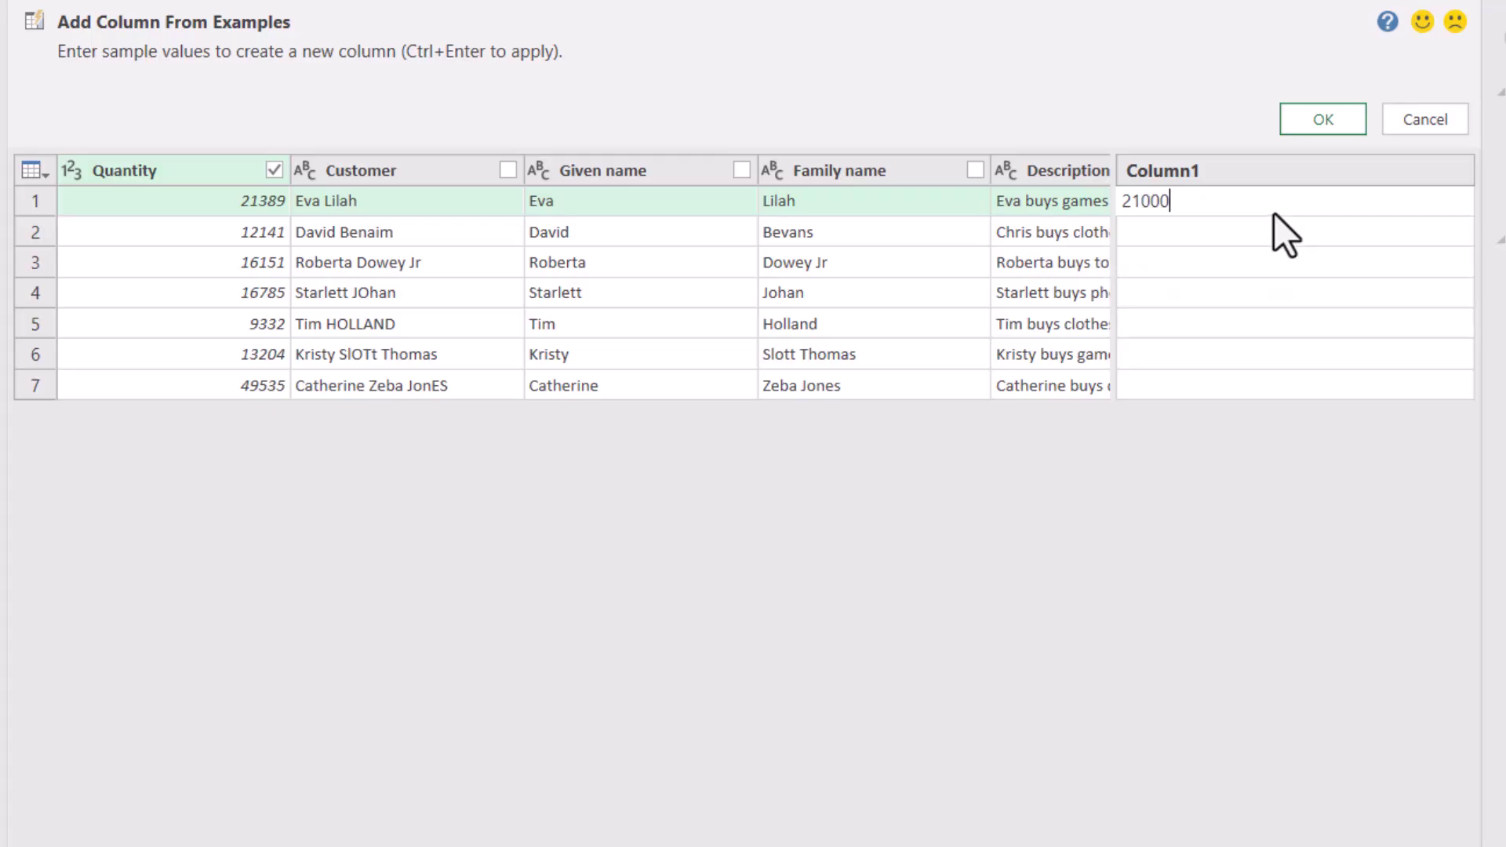
{"action": "key", "text": "Return"}
{"action": "type", "text": "12000"}
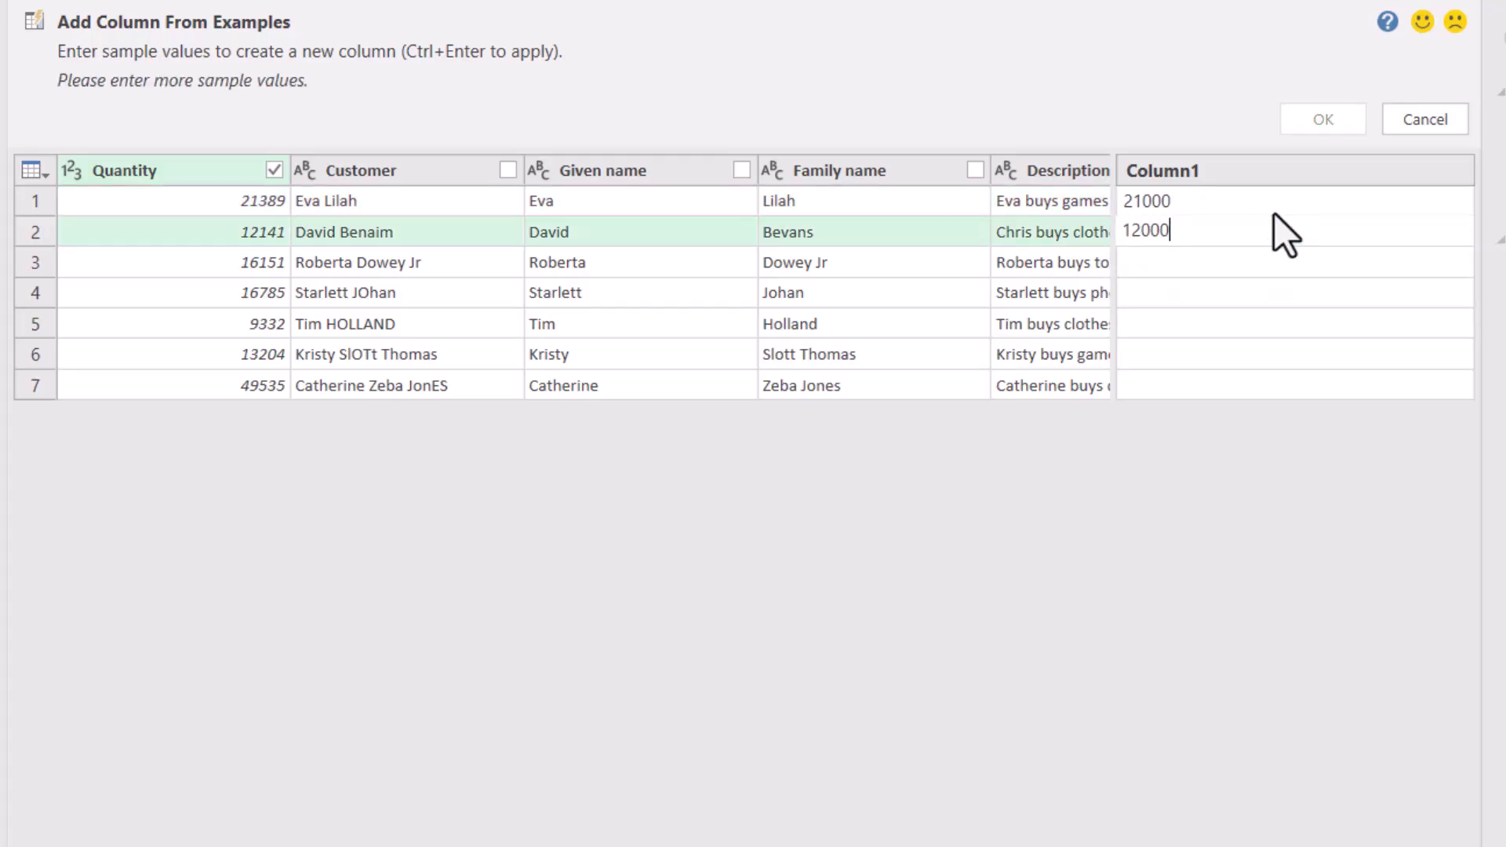
{"action": "key", "text": "Return"}
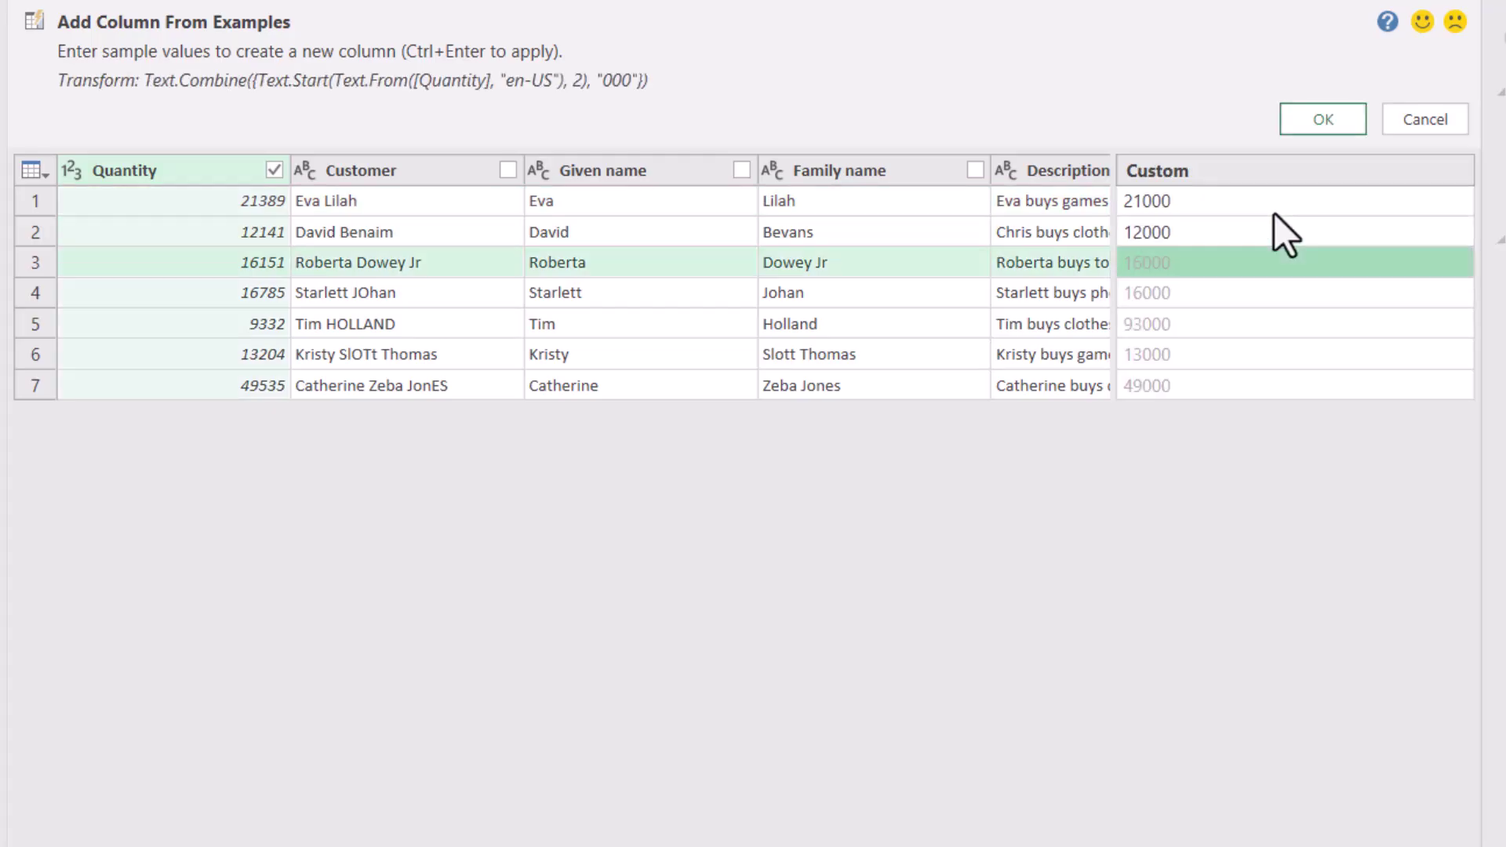
{"action": "left_click", "coordinate": [1159, 314]}
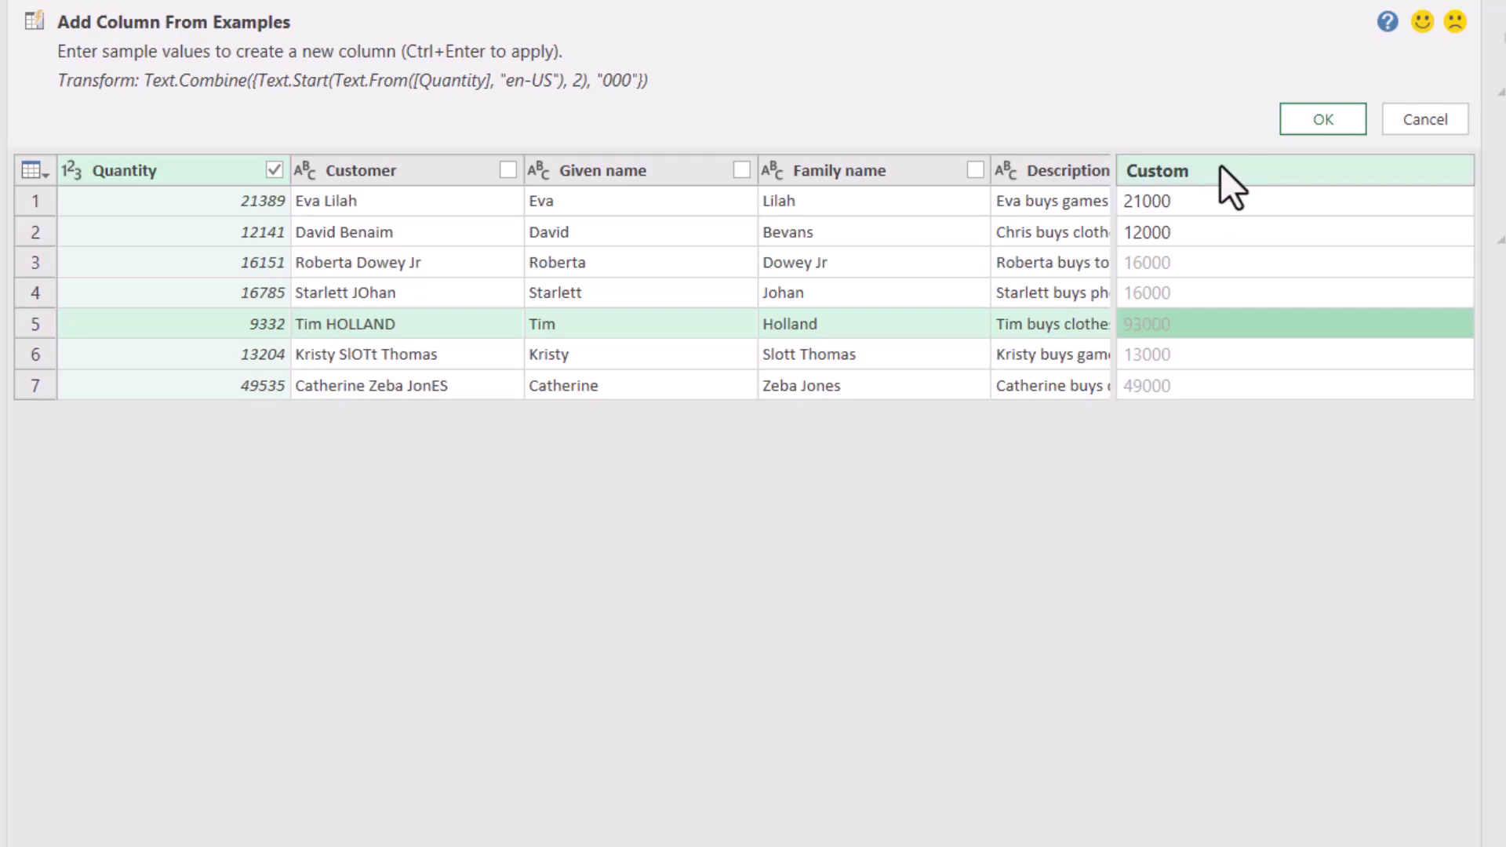
{"action": "left_click", "coordinate": [1321, 121]}
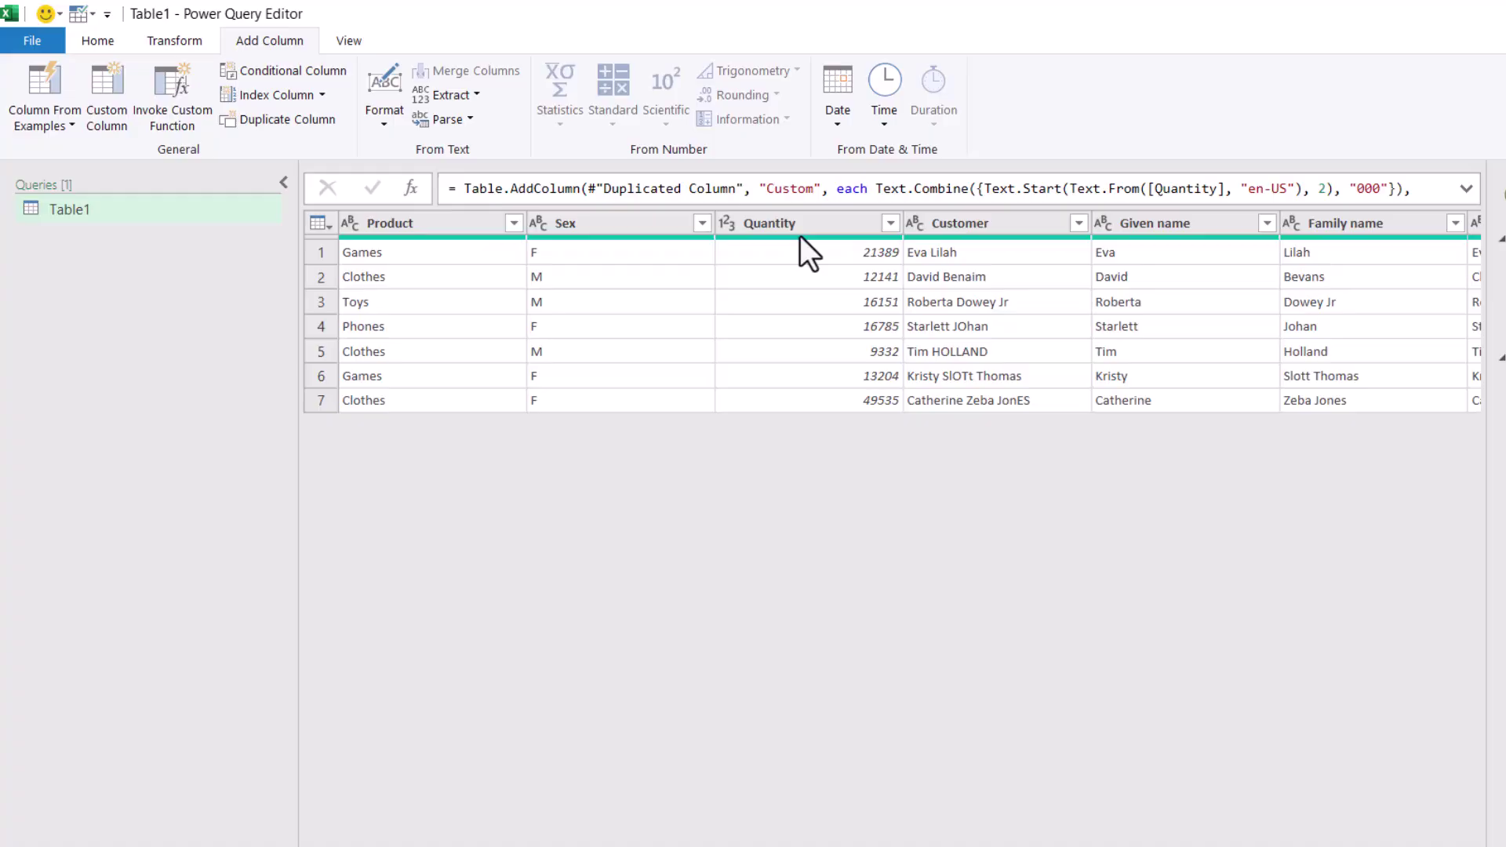
- Add a Range column from the example '20000 to 25000', banding Quantity in 5000-wide steps
{"action": "left_click", "coordinate": [41, 73]}
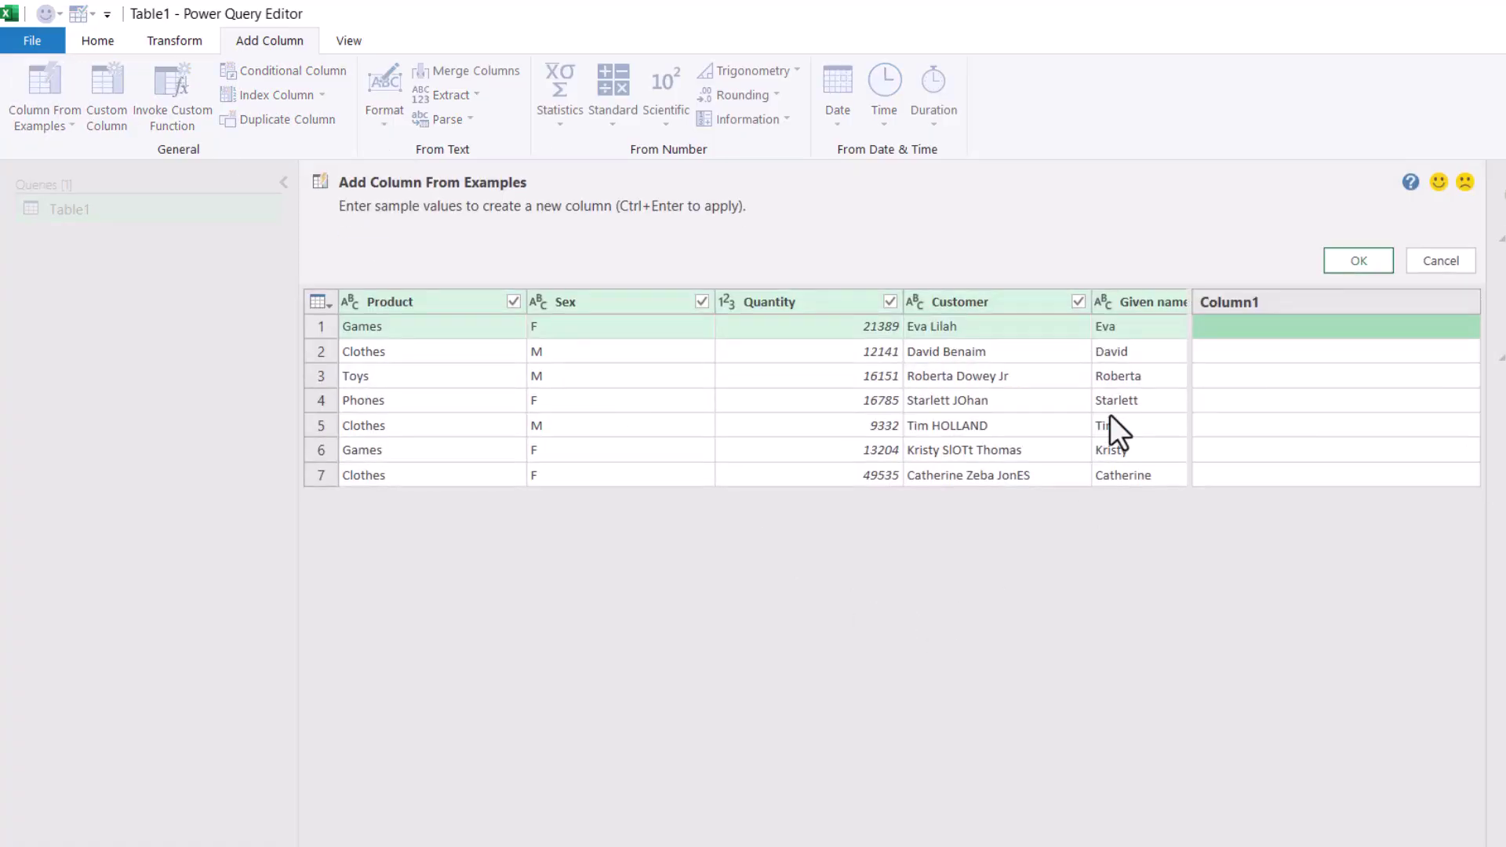
{"action": "type", "text": "20000"}
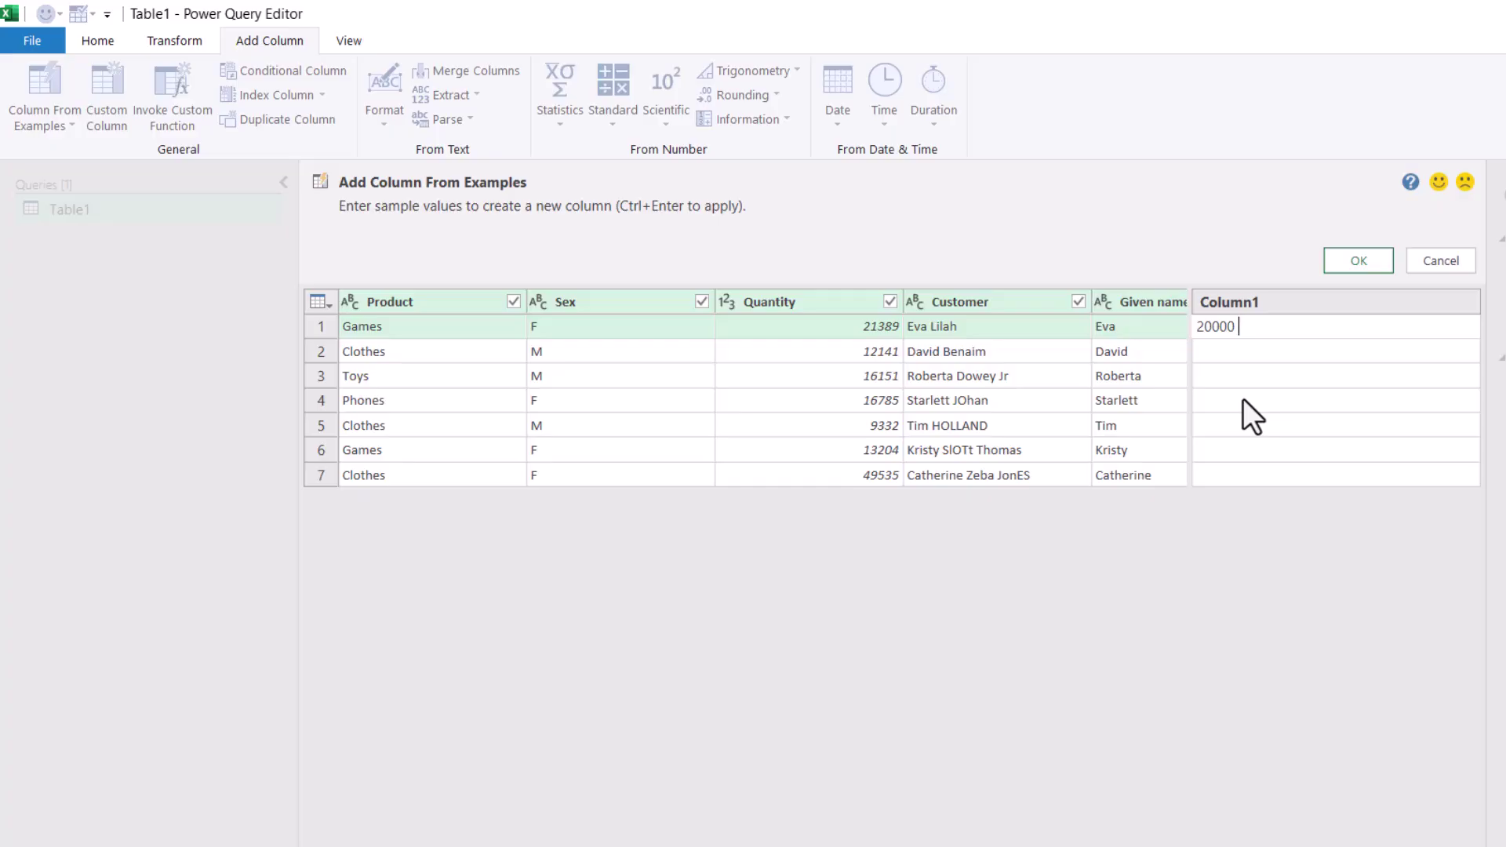
{"action": "type", "text": " to 25000"}
{"action": "key", "text": "Return"}
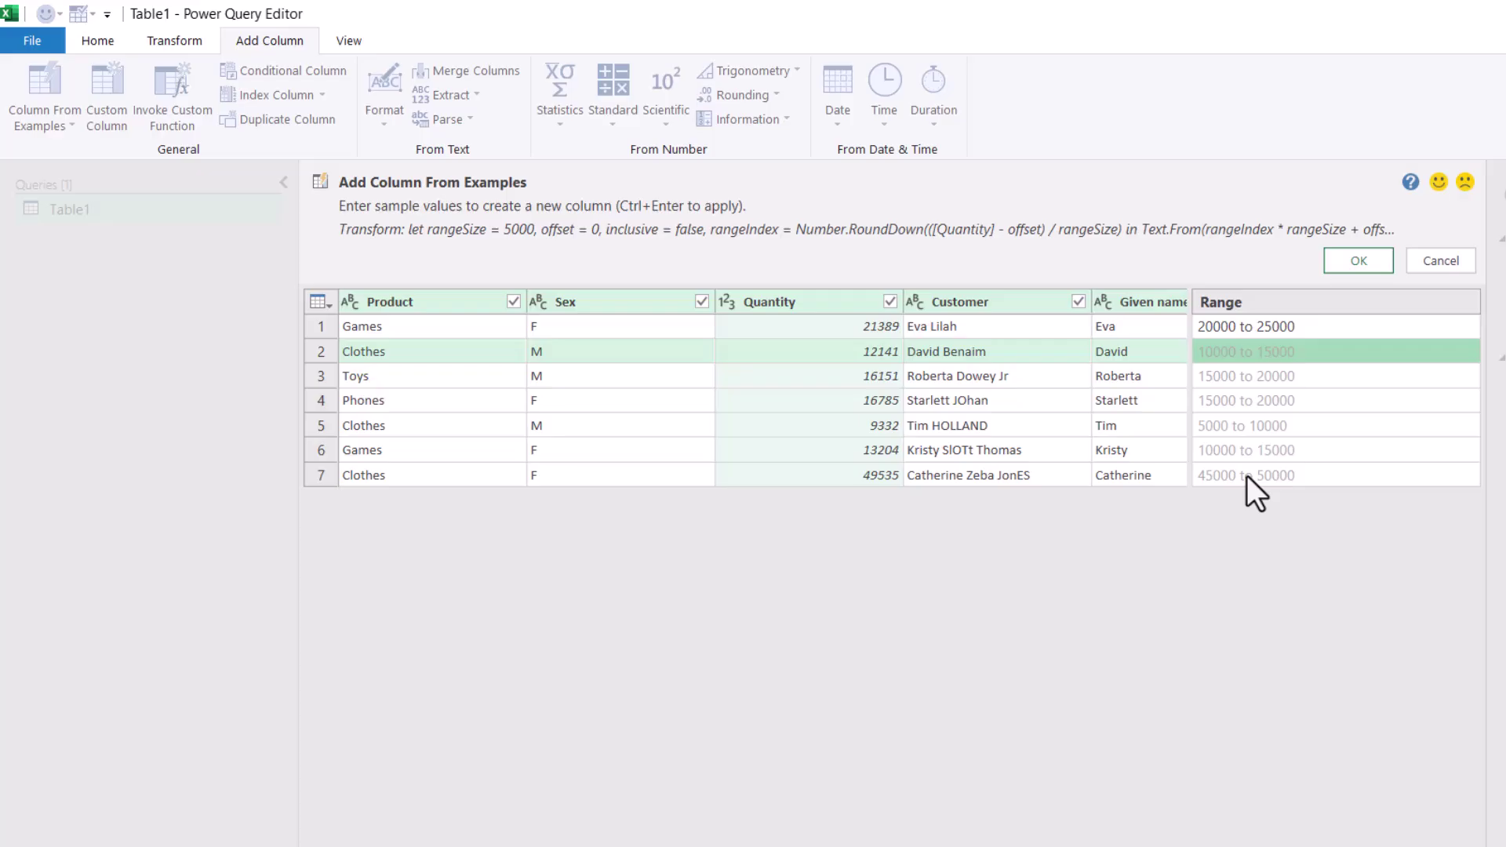
{"action": "left_click", "coordinate": [1358, 261]}
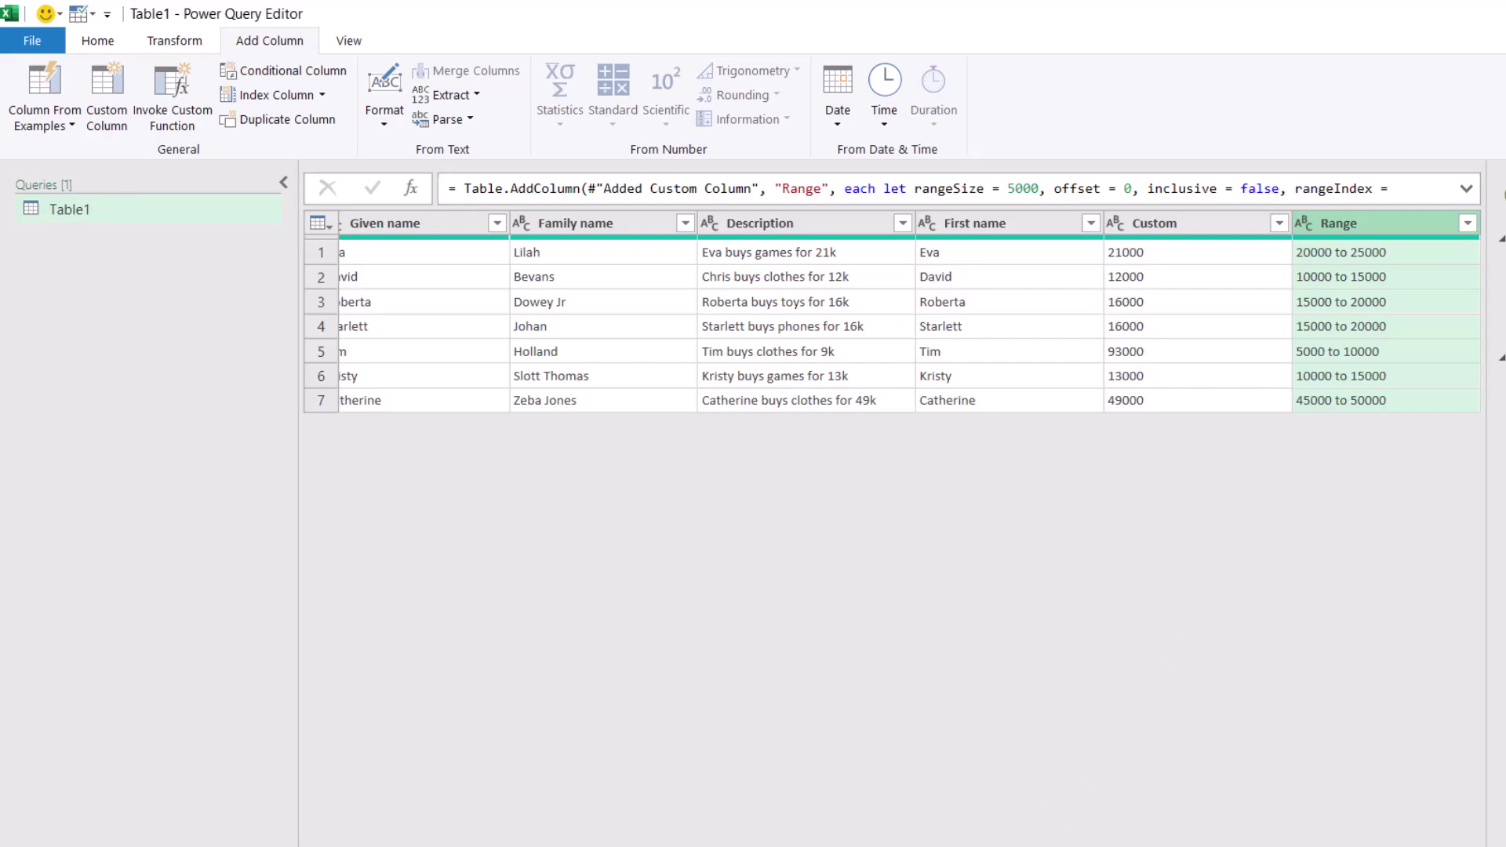
- Add a Division column that divides Quantity by 1000
{"action": "scroll", "coordinate": [910, 314], "scroll_direction": "left", "scroll_amount": 10}
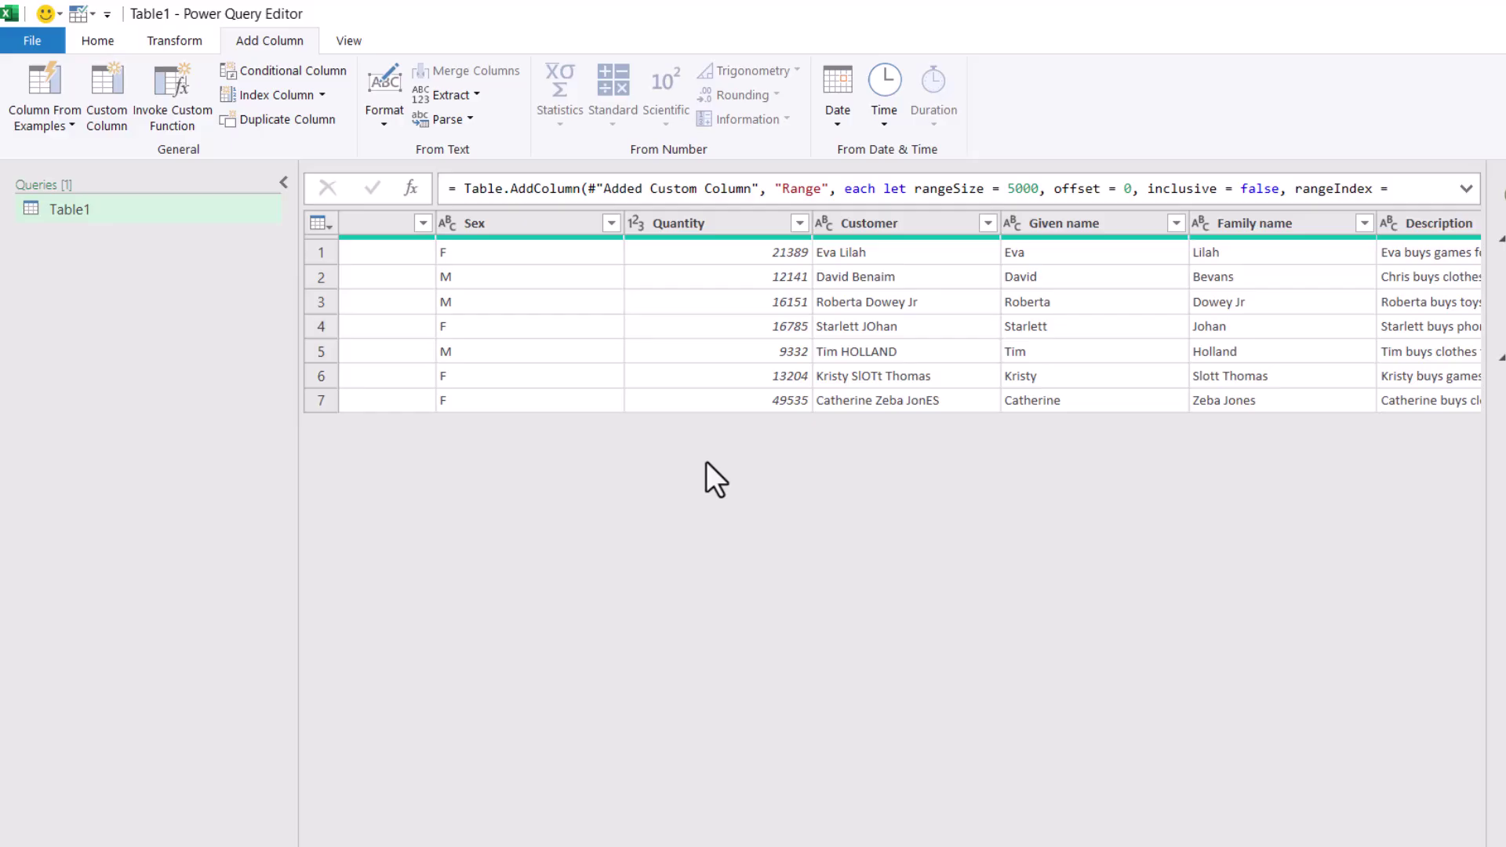
{"action": "left_click", "coordinate": [732, 220]}
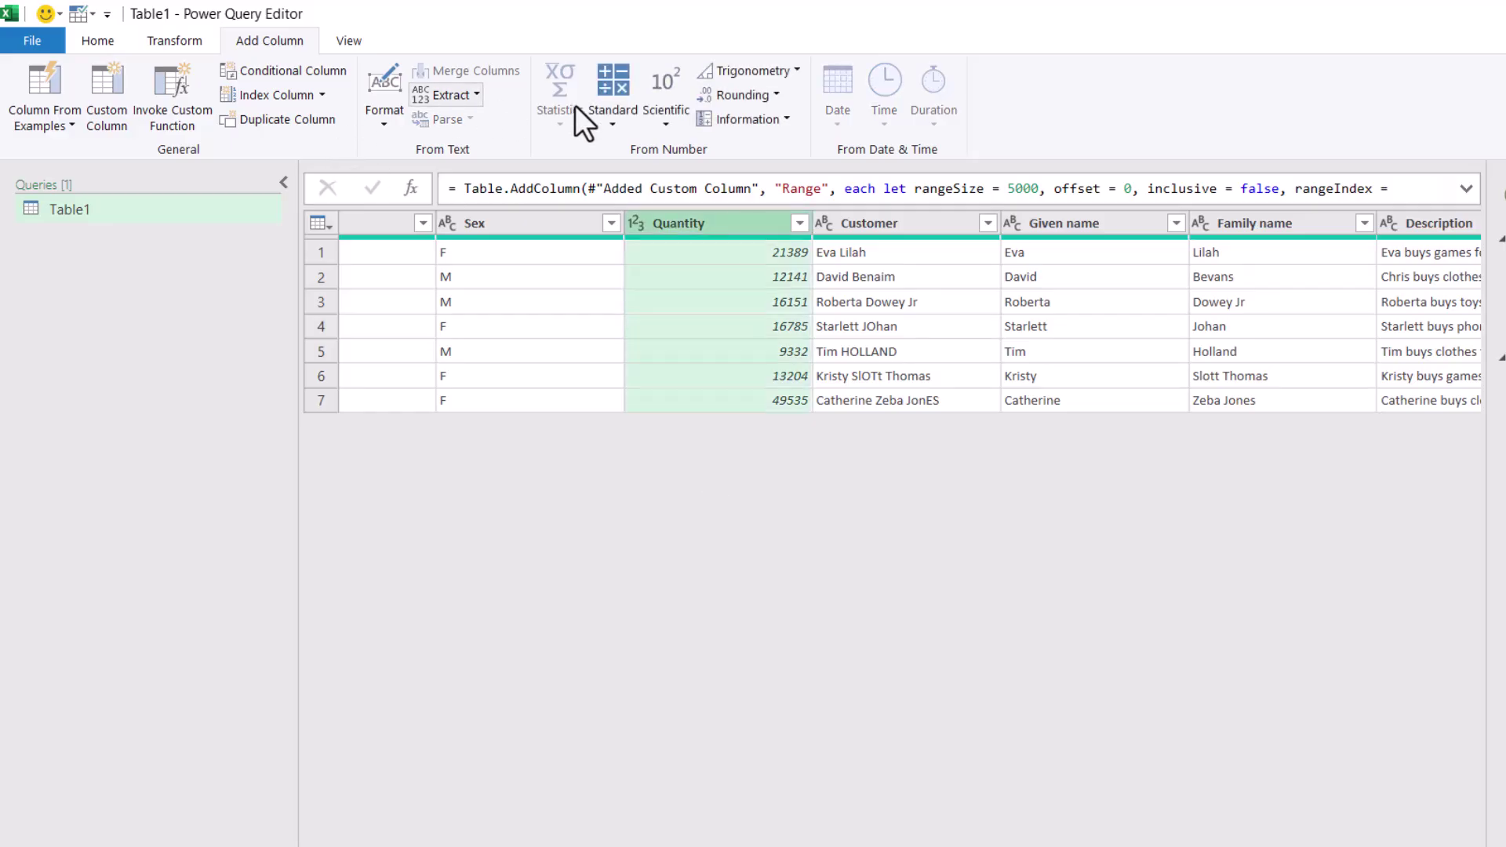
{"action": "left_click", "coordinate": [609, 119]}
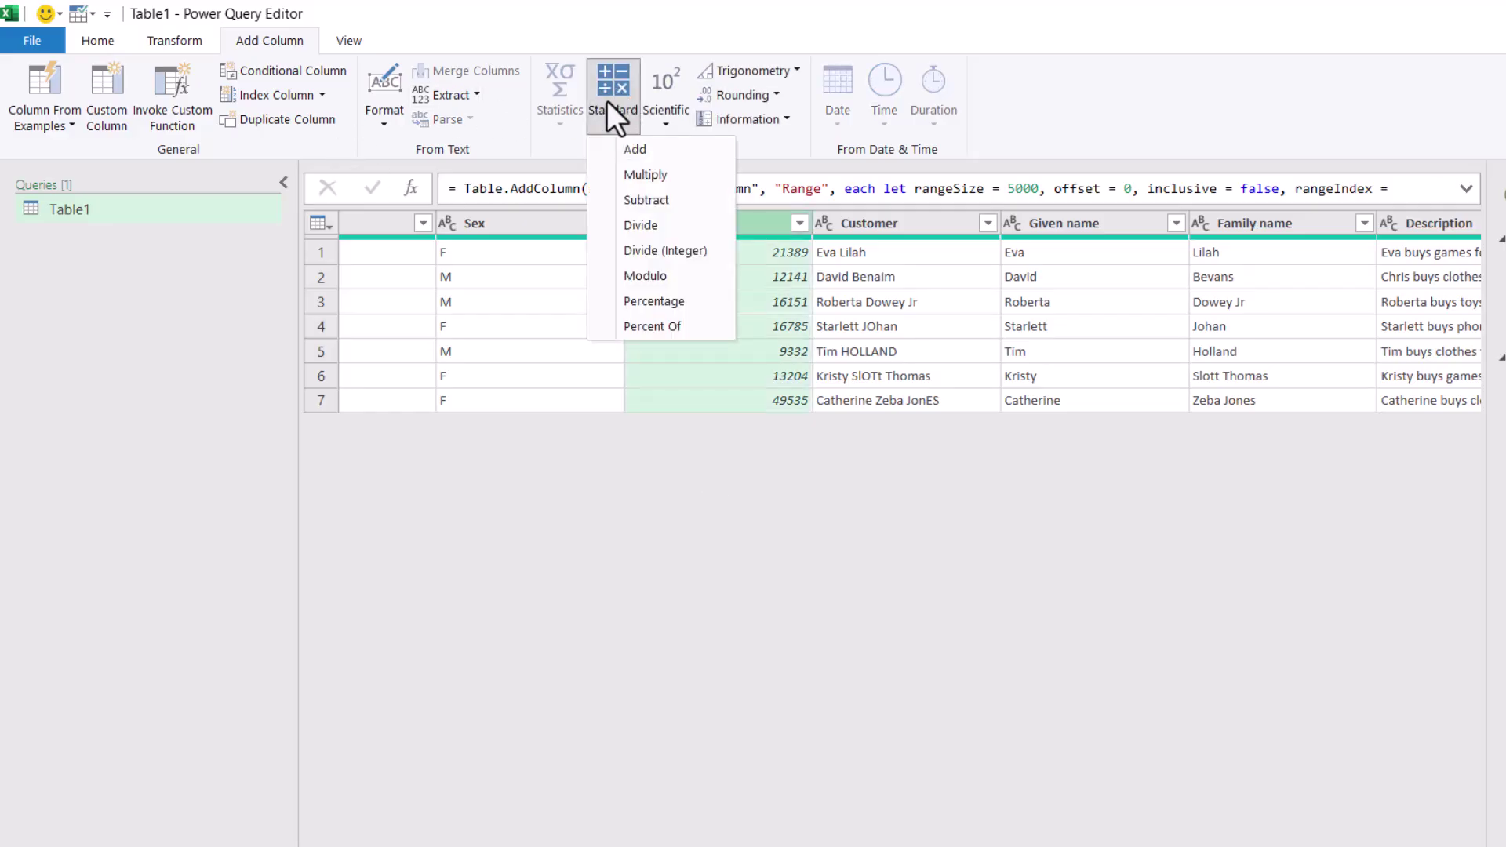
{"action": "left_click", "coordinate": [701, 226]}
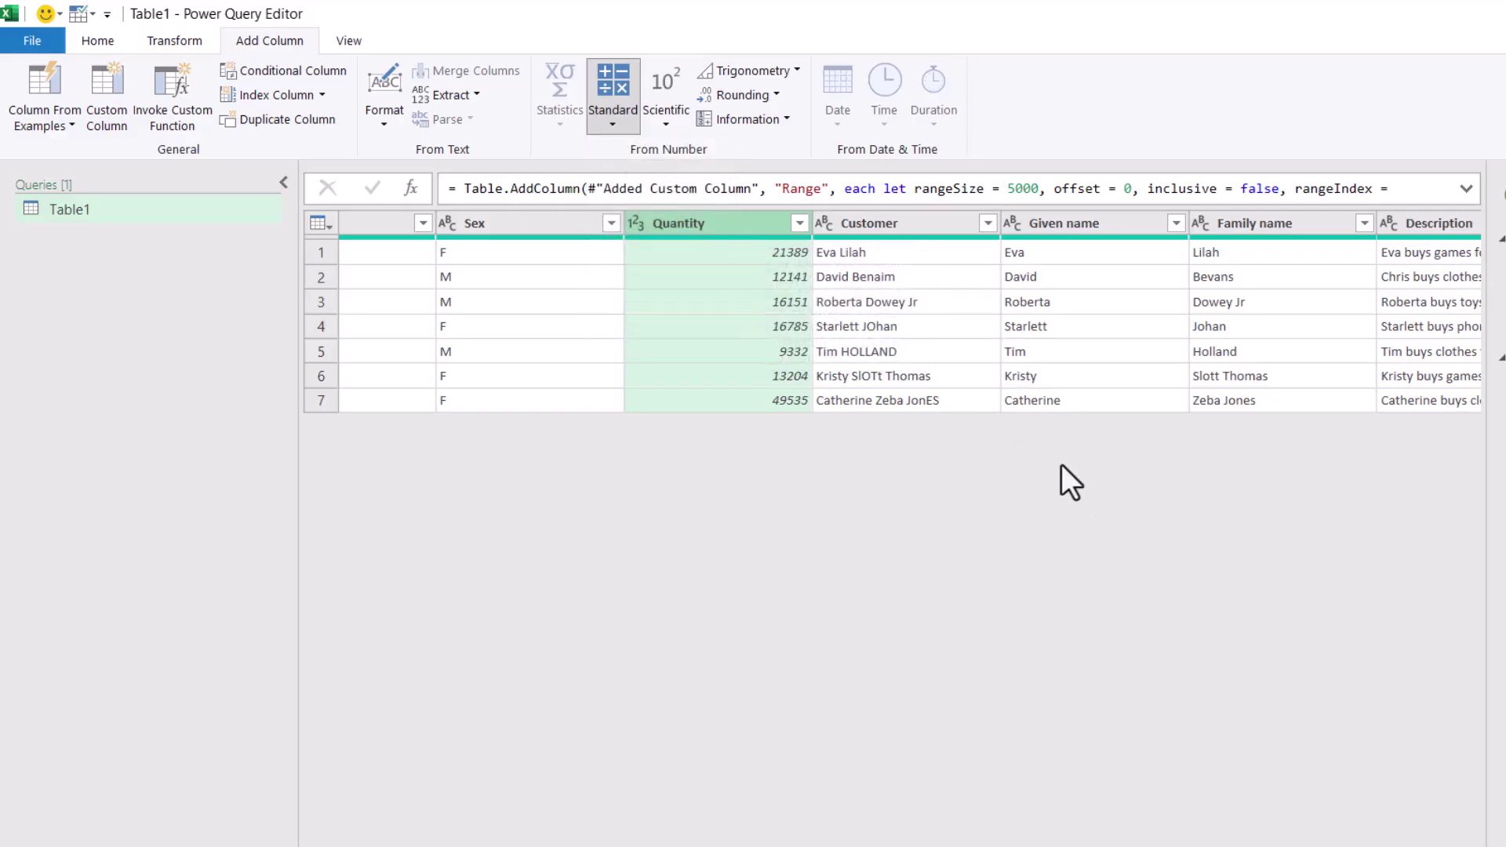
{"action": "type", "text": "1"}
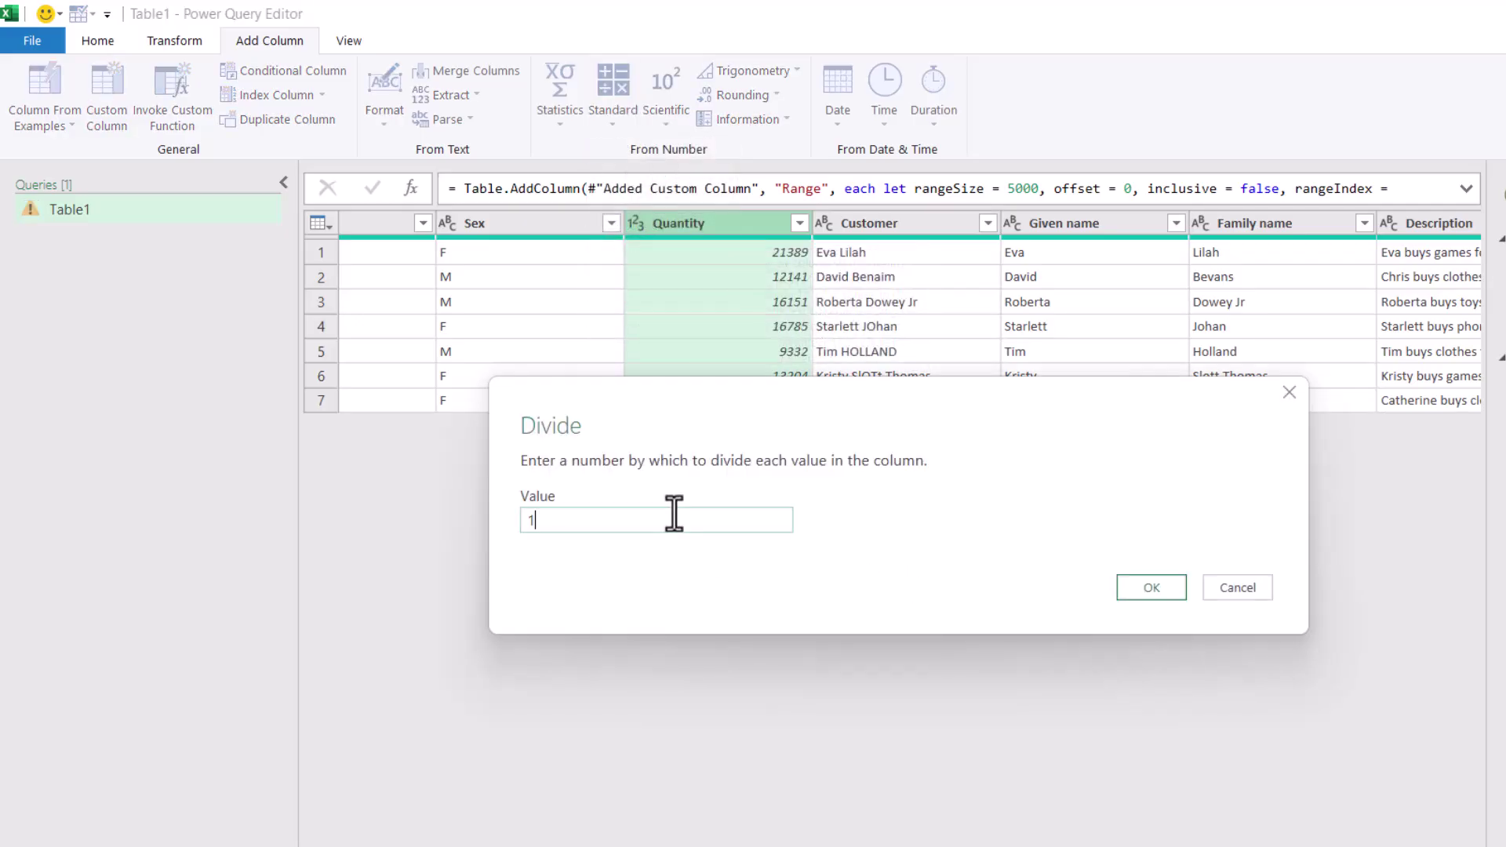
{"action": "type", "text": "000"}
{"action": "key", "text": "Return"}
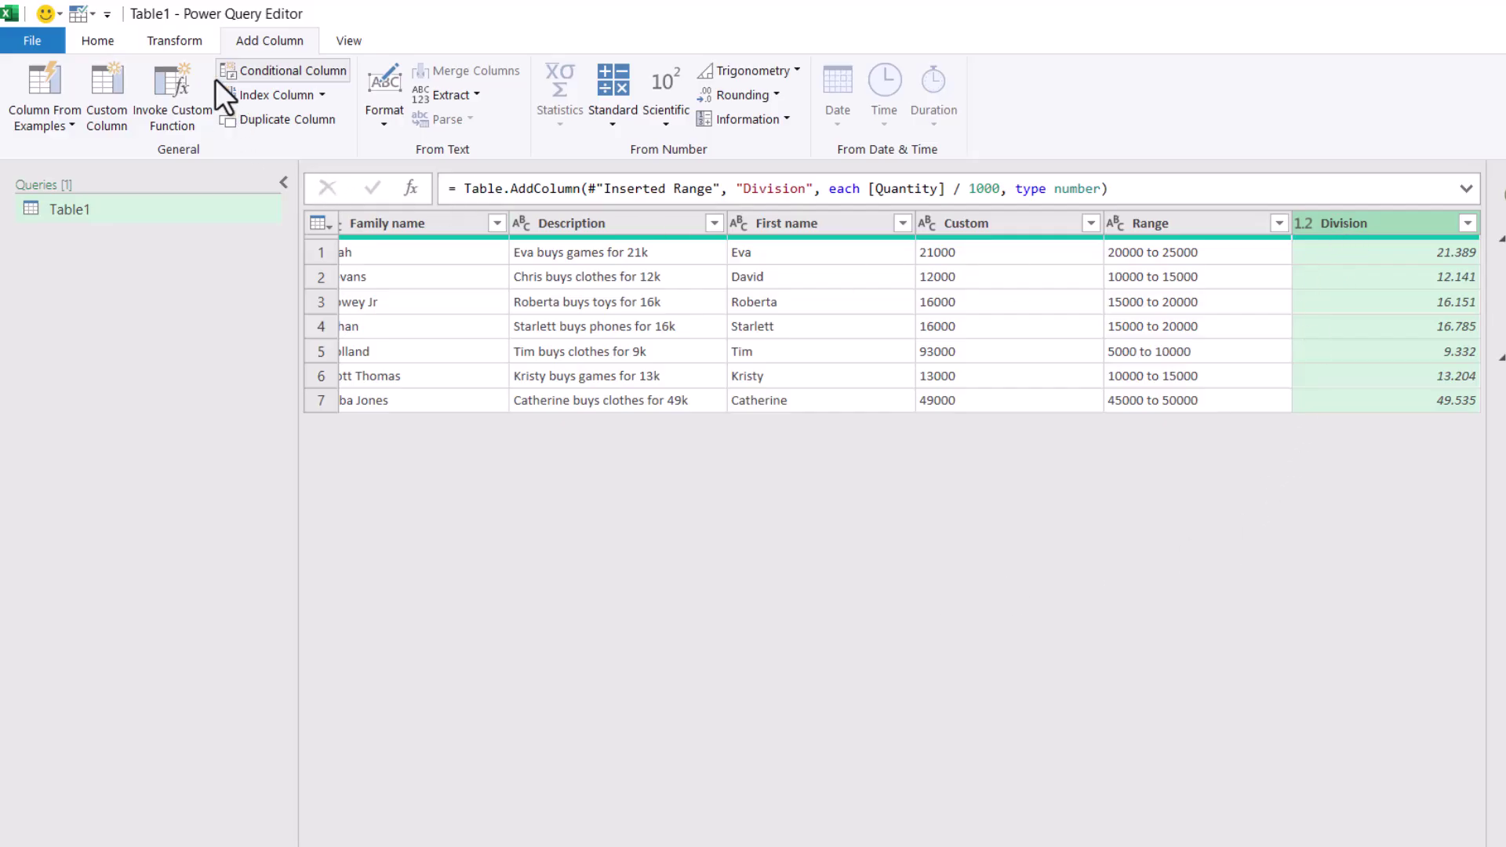
- Round the Division column to 0 decimal places
{"action": "left_click", "coordinate": [196, 44]}
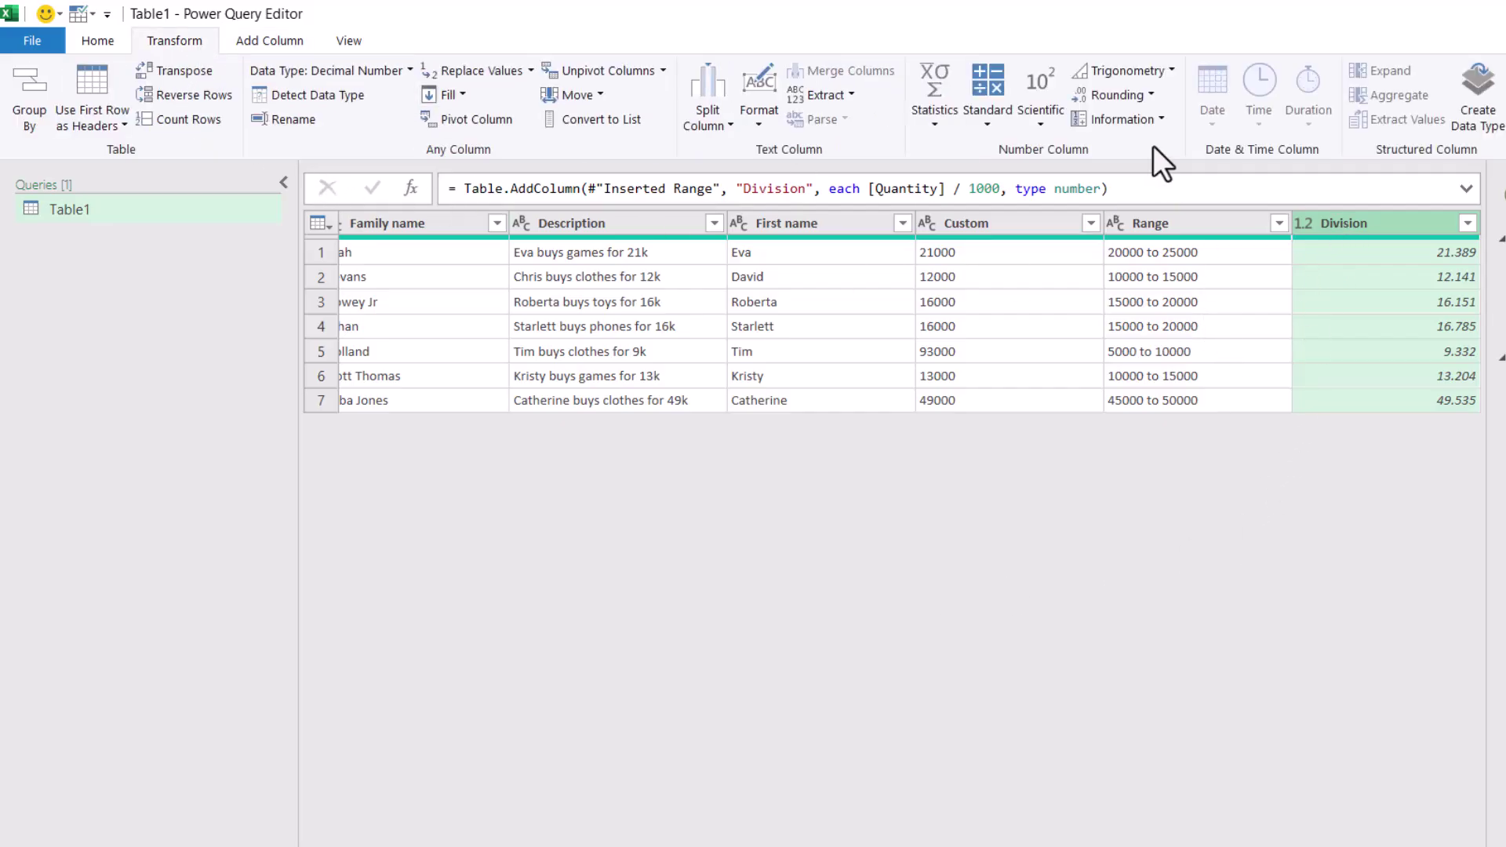
{"action": "left_click", "coordinate": [1139, 100]}
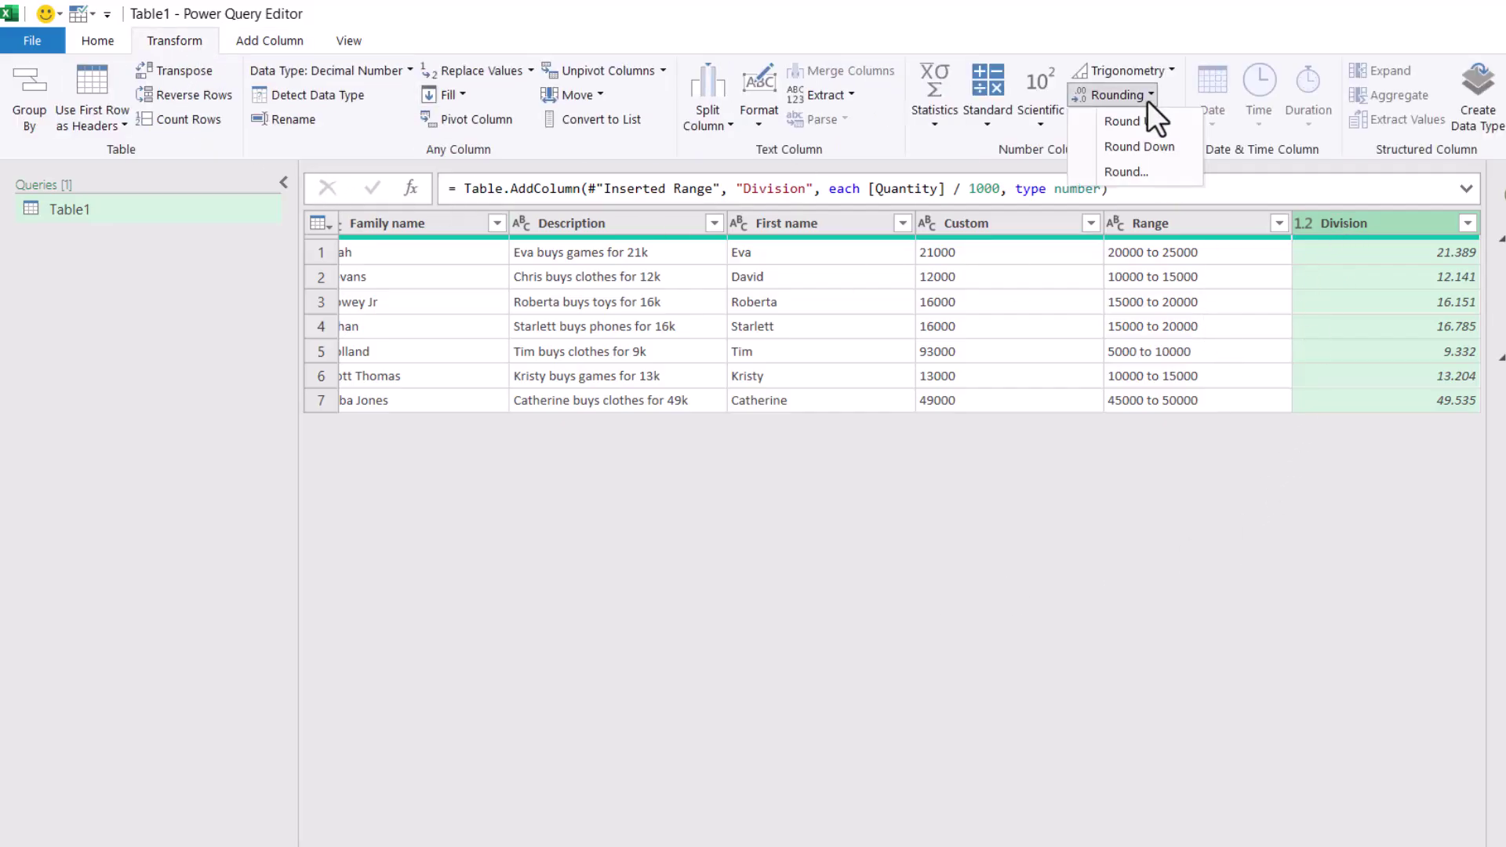
{"action": "left_click", "coordinate": [1161, 176]}
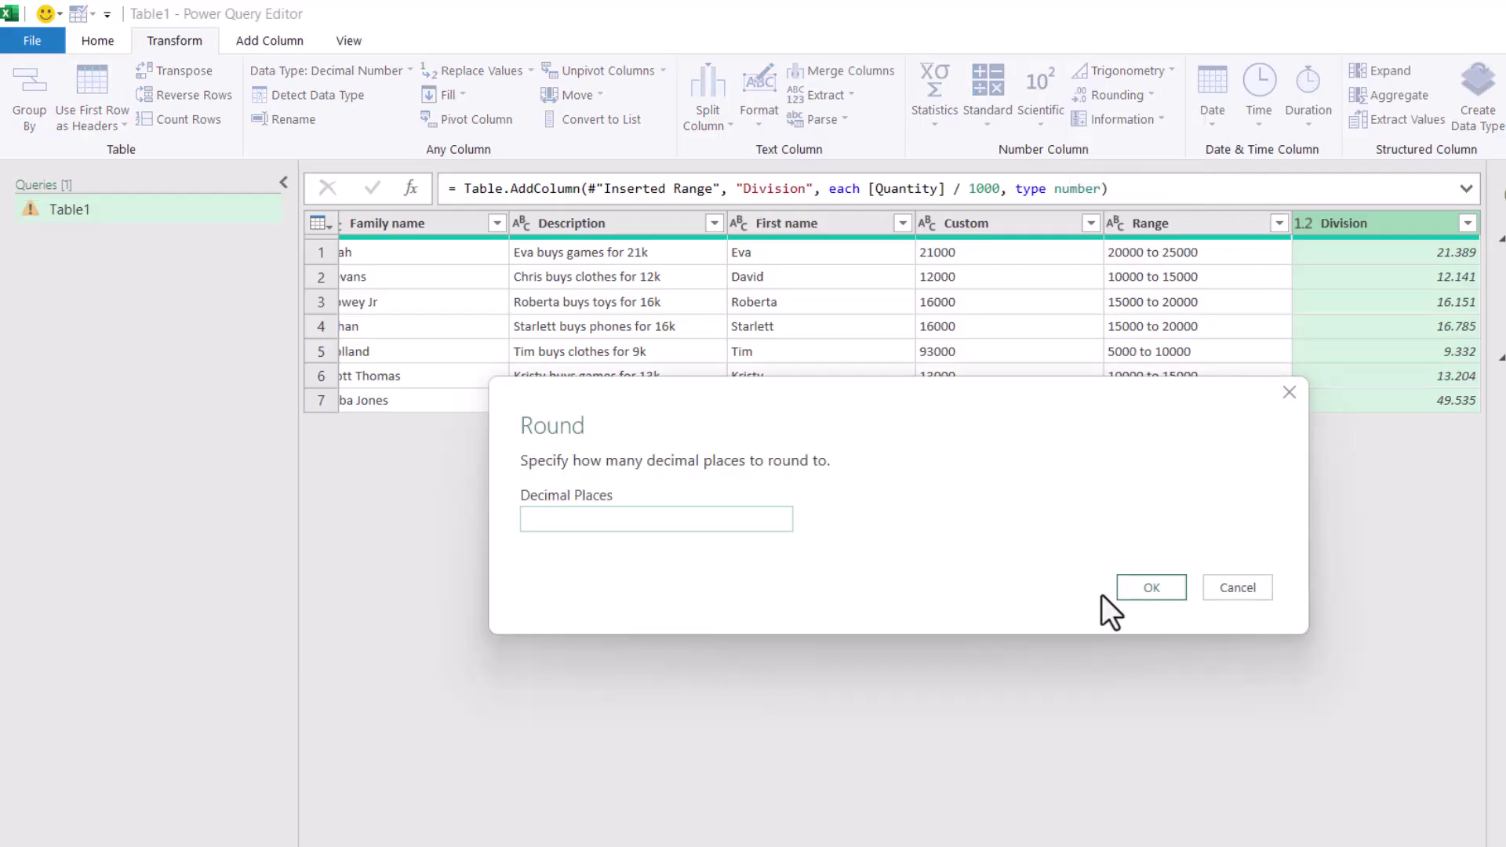
{"action": "type", "text": "0"}
{"action": "left_click", "coordinate": [1137, 595]}
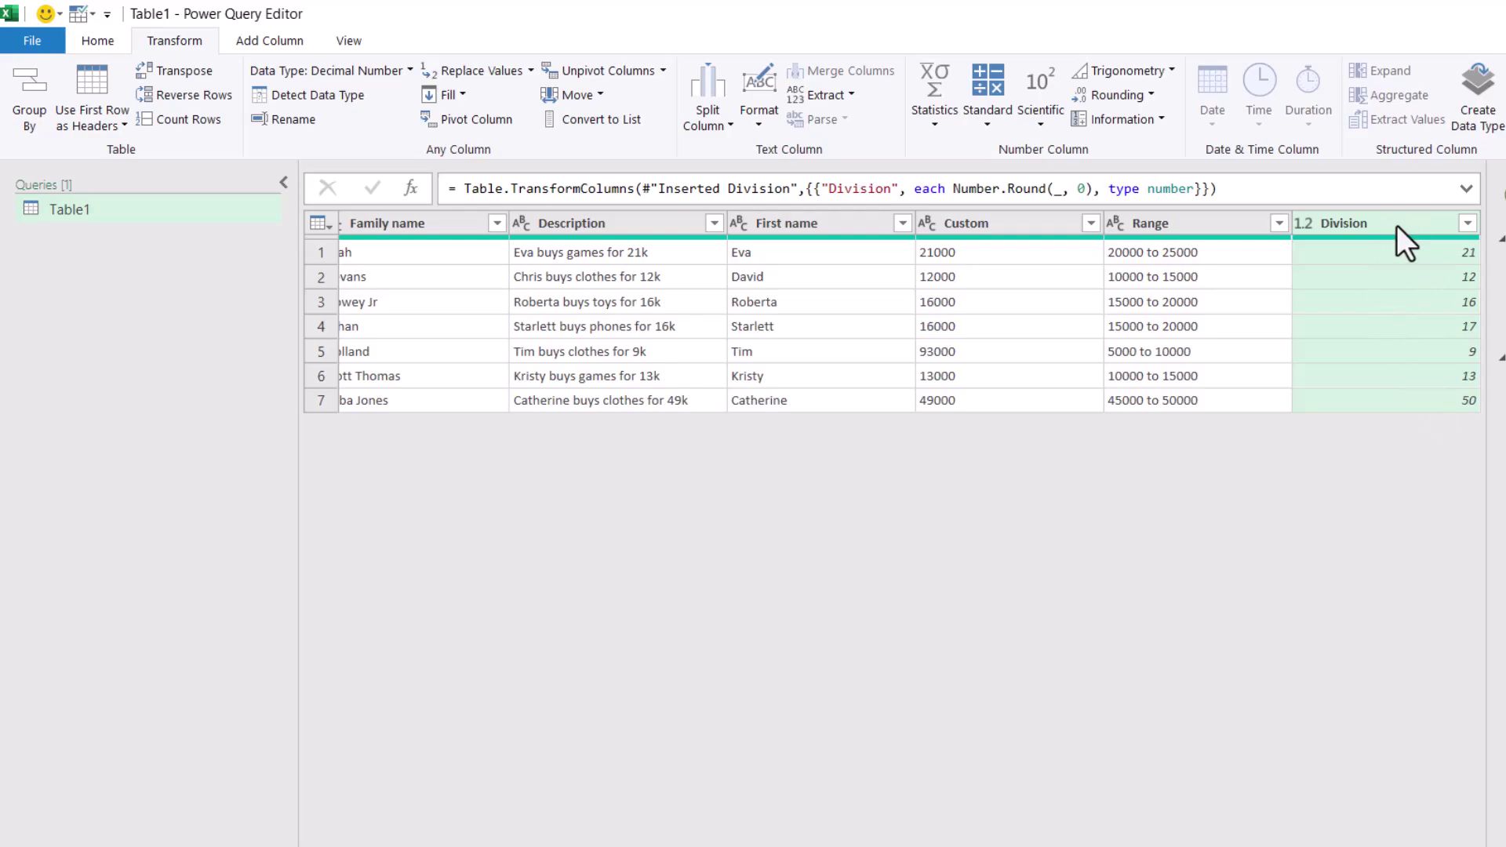
- Start a column from examples with the sample values '20 to 29' and '10 to 19'
{"action": "left_click", "coordinate": [254, 41]}
{"action": "left_click", "coordinate": [59, 83]}
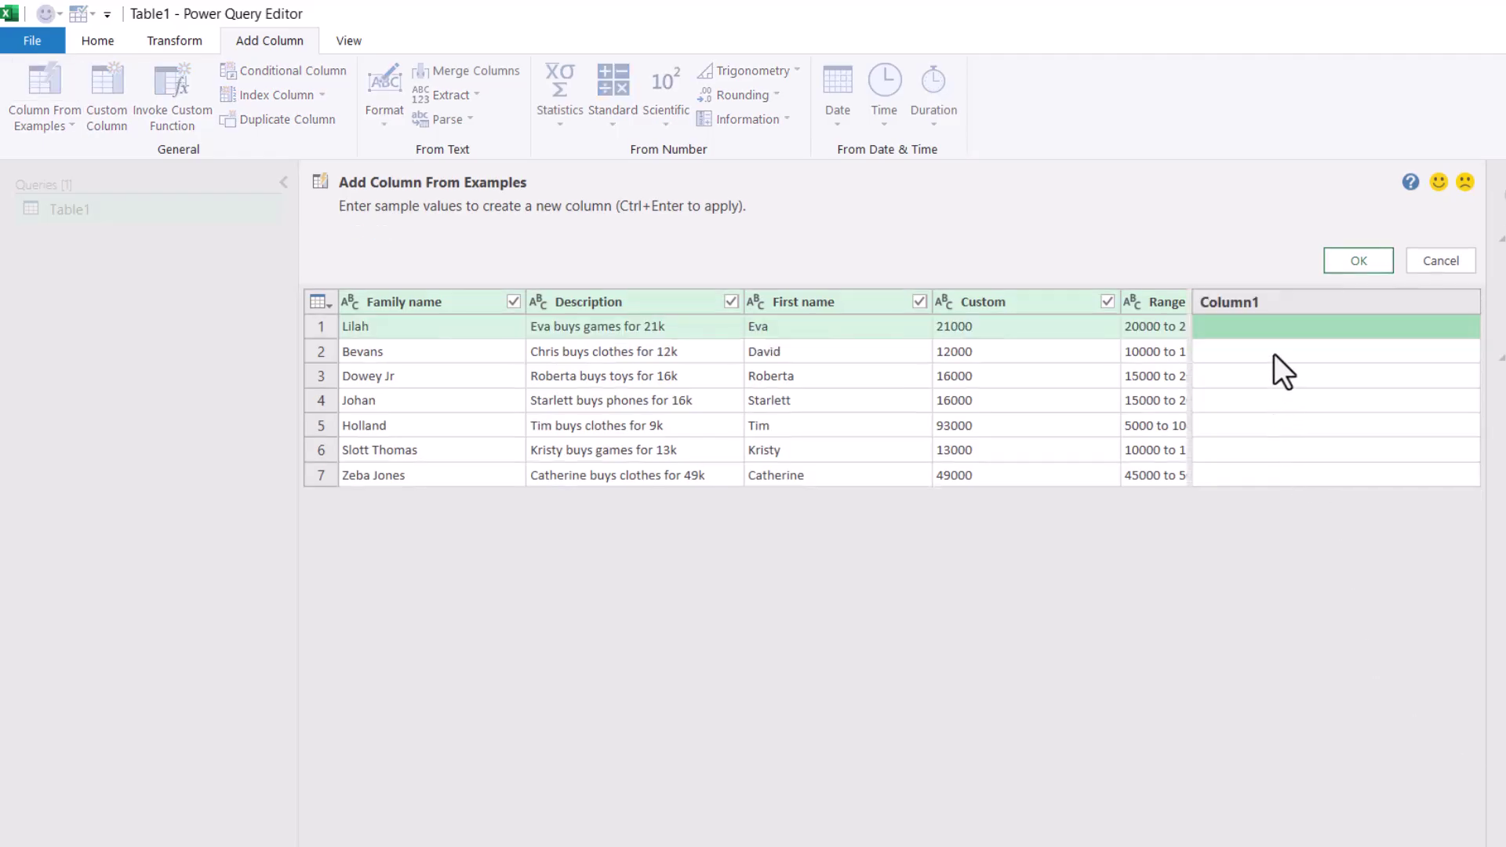
{"action": "scroll", "coordinate": [785, 392], "scroll_direction": "right", "scroll_amount": 5}
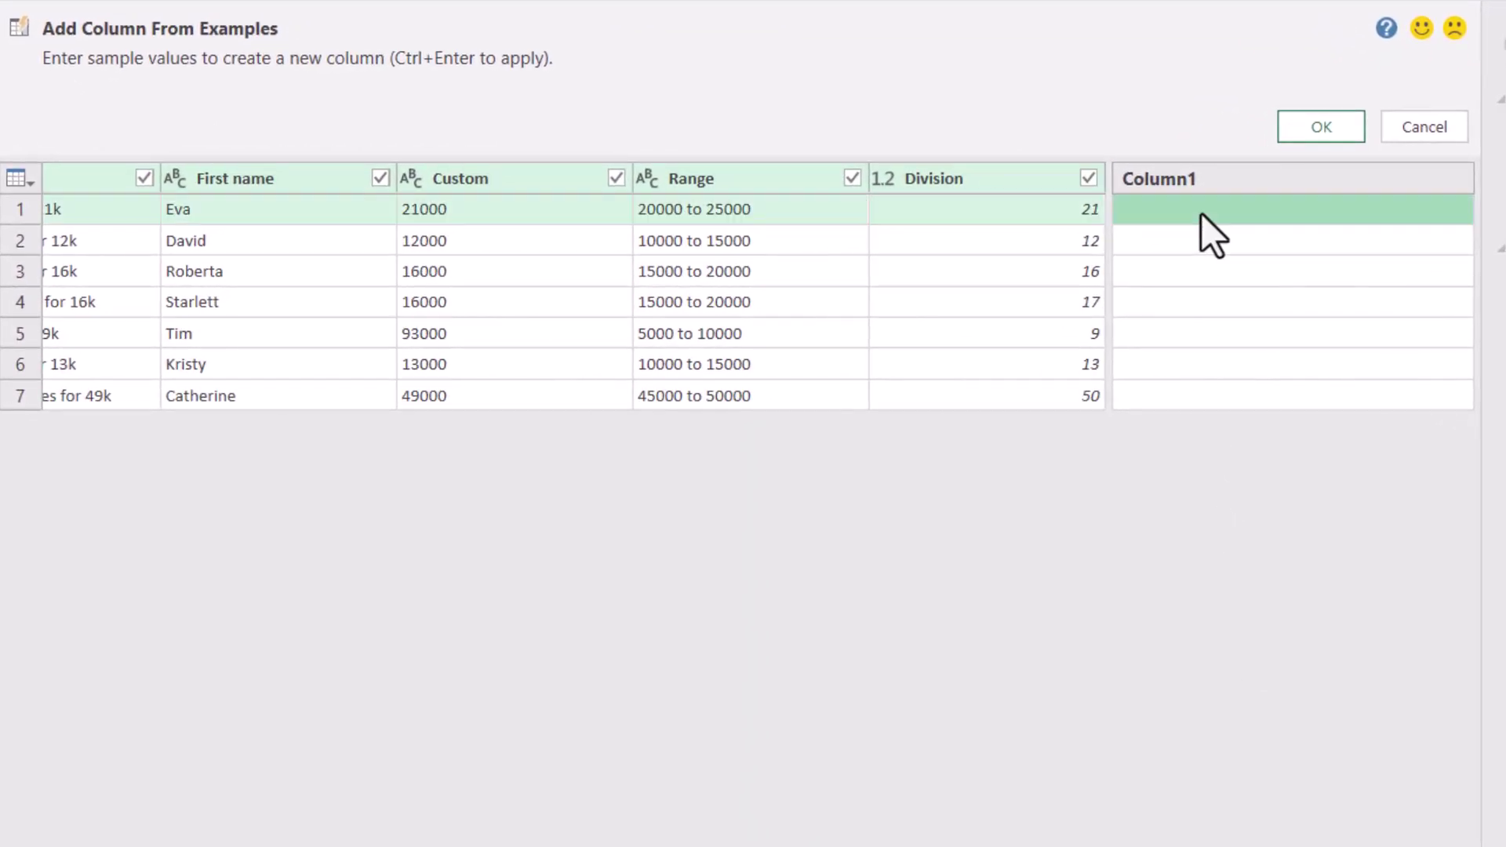
{"action": "left_click", "coordinate": [1201, 210]}
{"action": "type", "text": "20 t"}
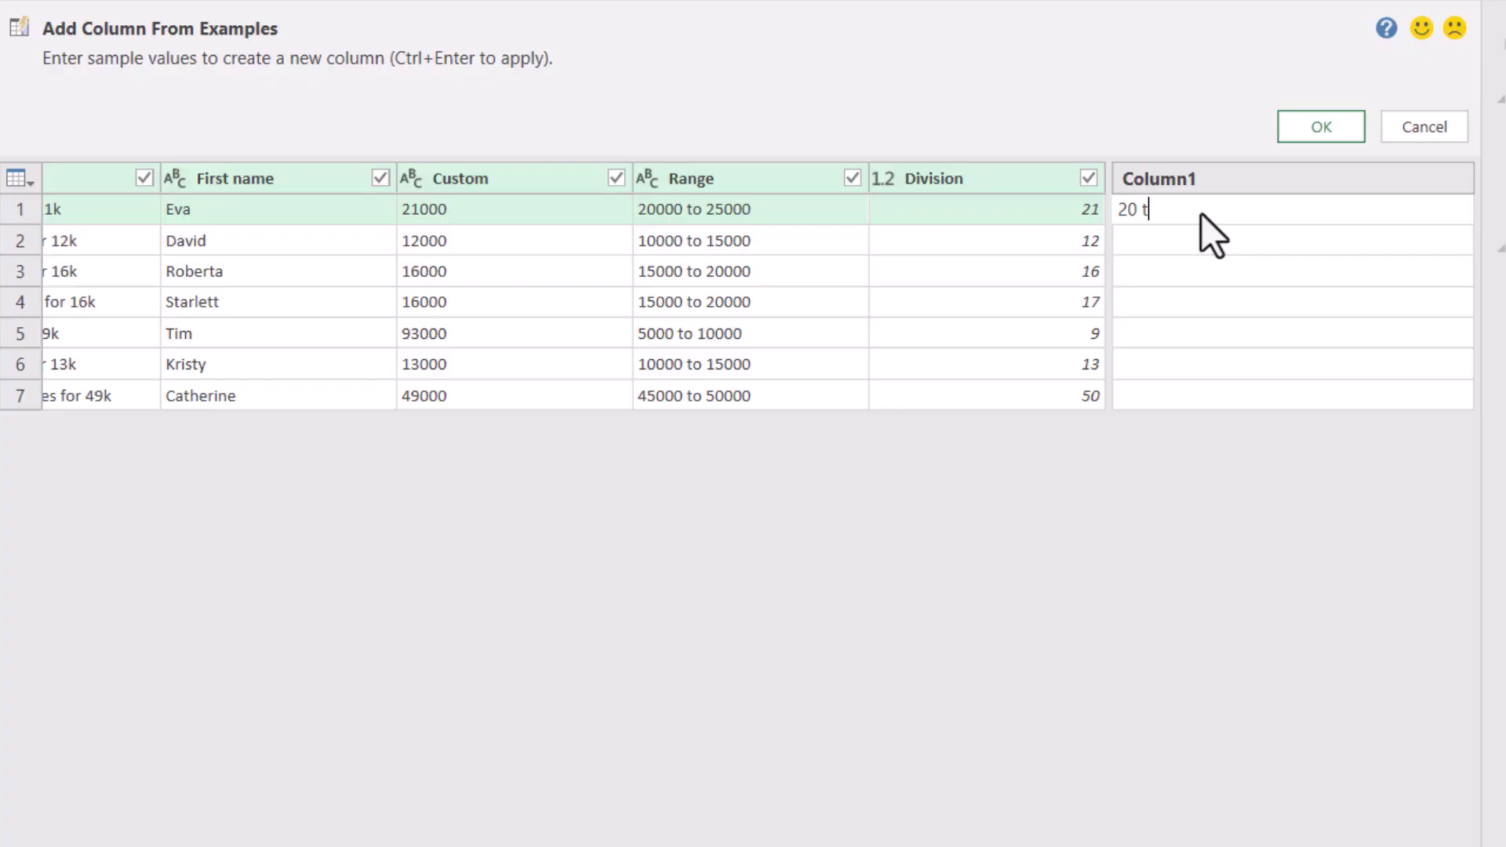
{"action": "type", "text": "o 29"}
{"action": "key", "text": "Return"}
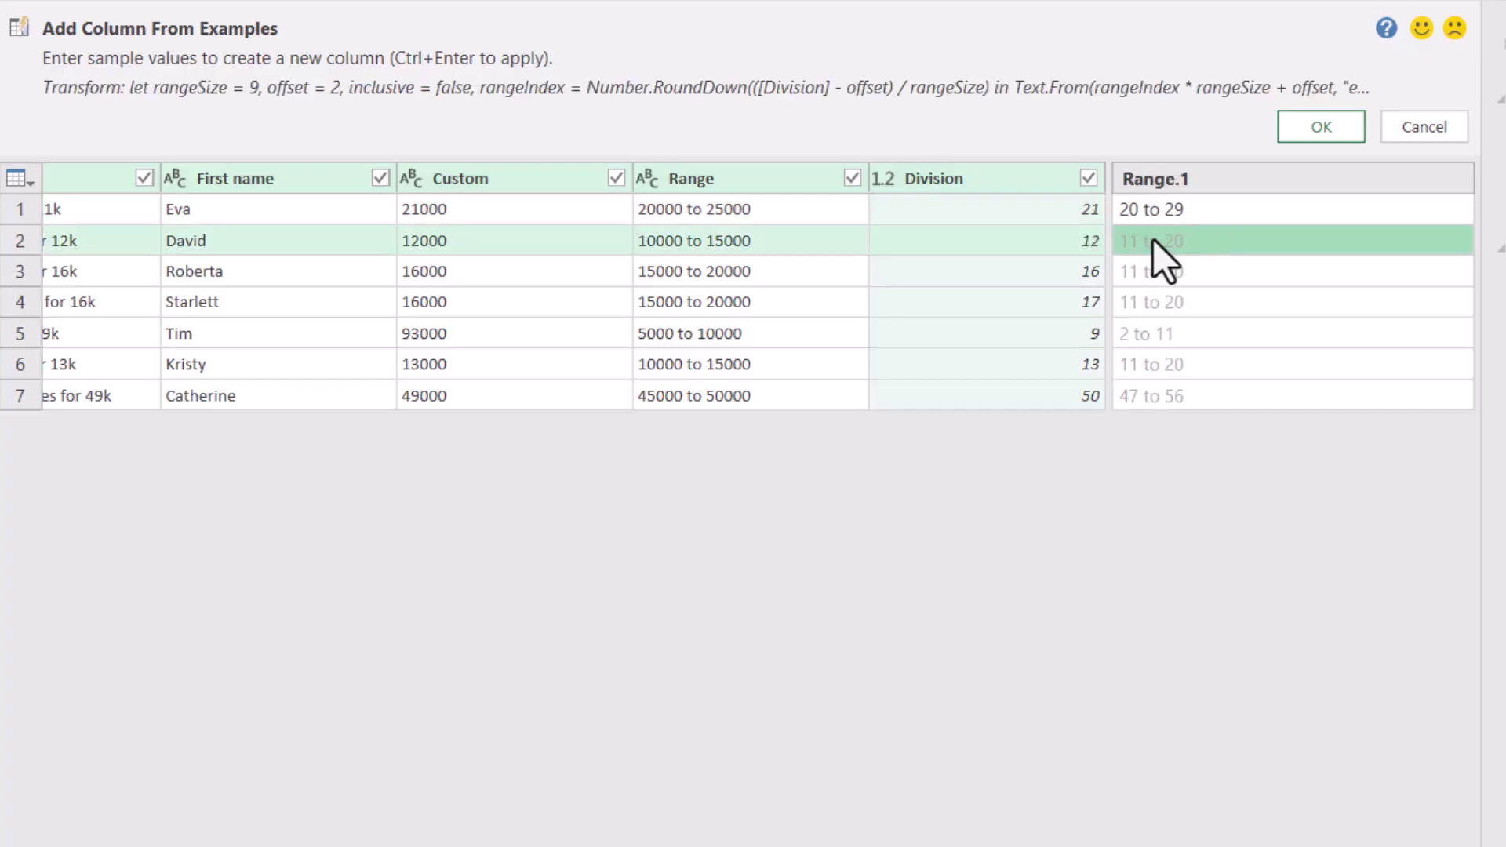
{"action": "type", "text": "10 to 19"}
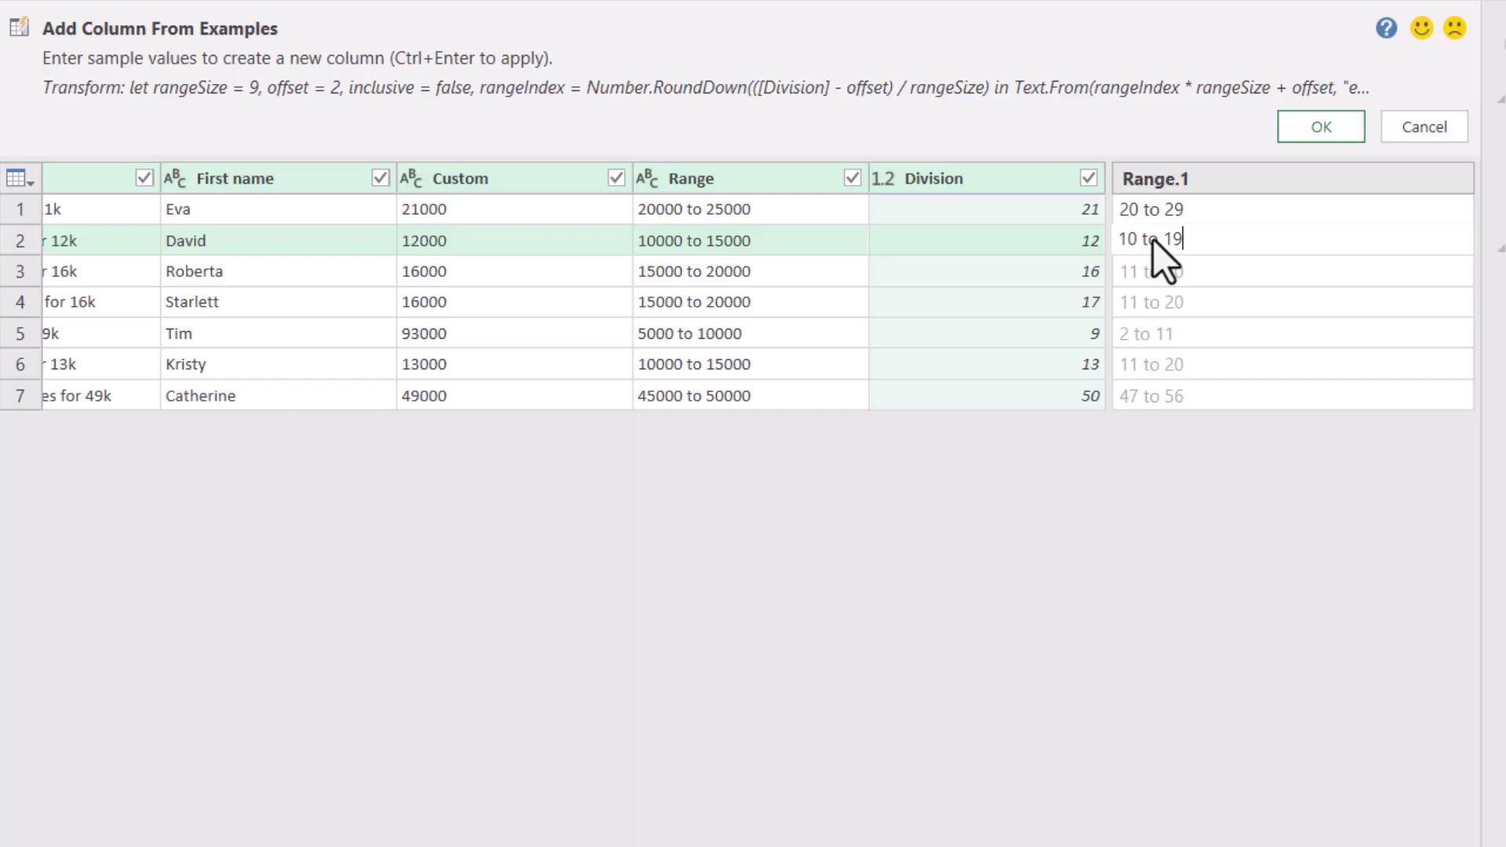
{"action": "key", "text": "Return"}
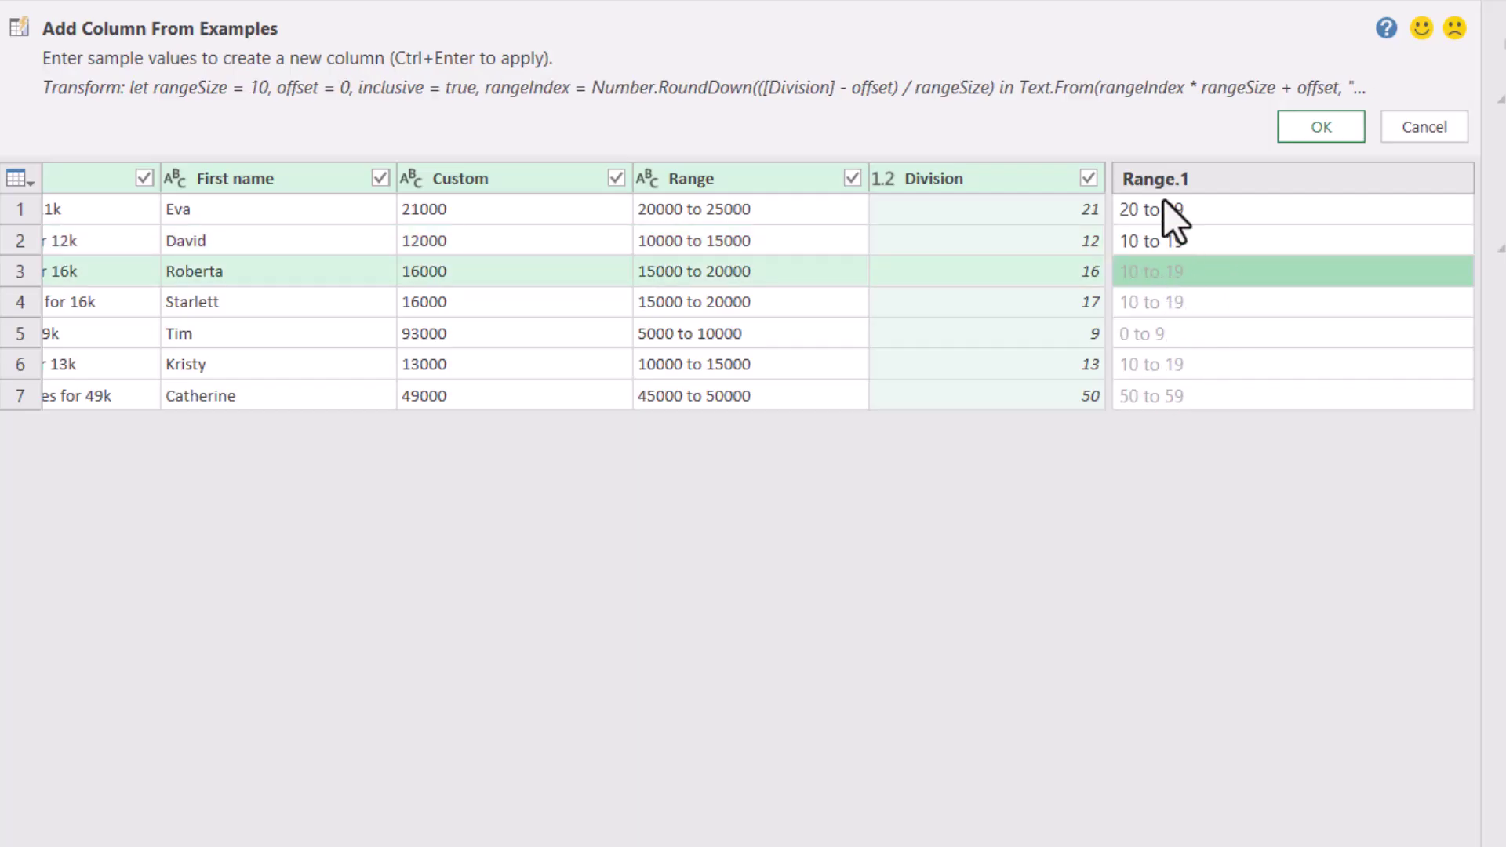
- Name the example column 'Range of ages' and accept it into the query
{"action": "double_click", "coordinate": [1208, 180]}
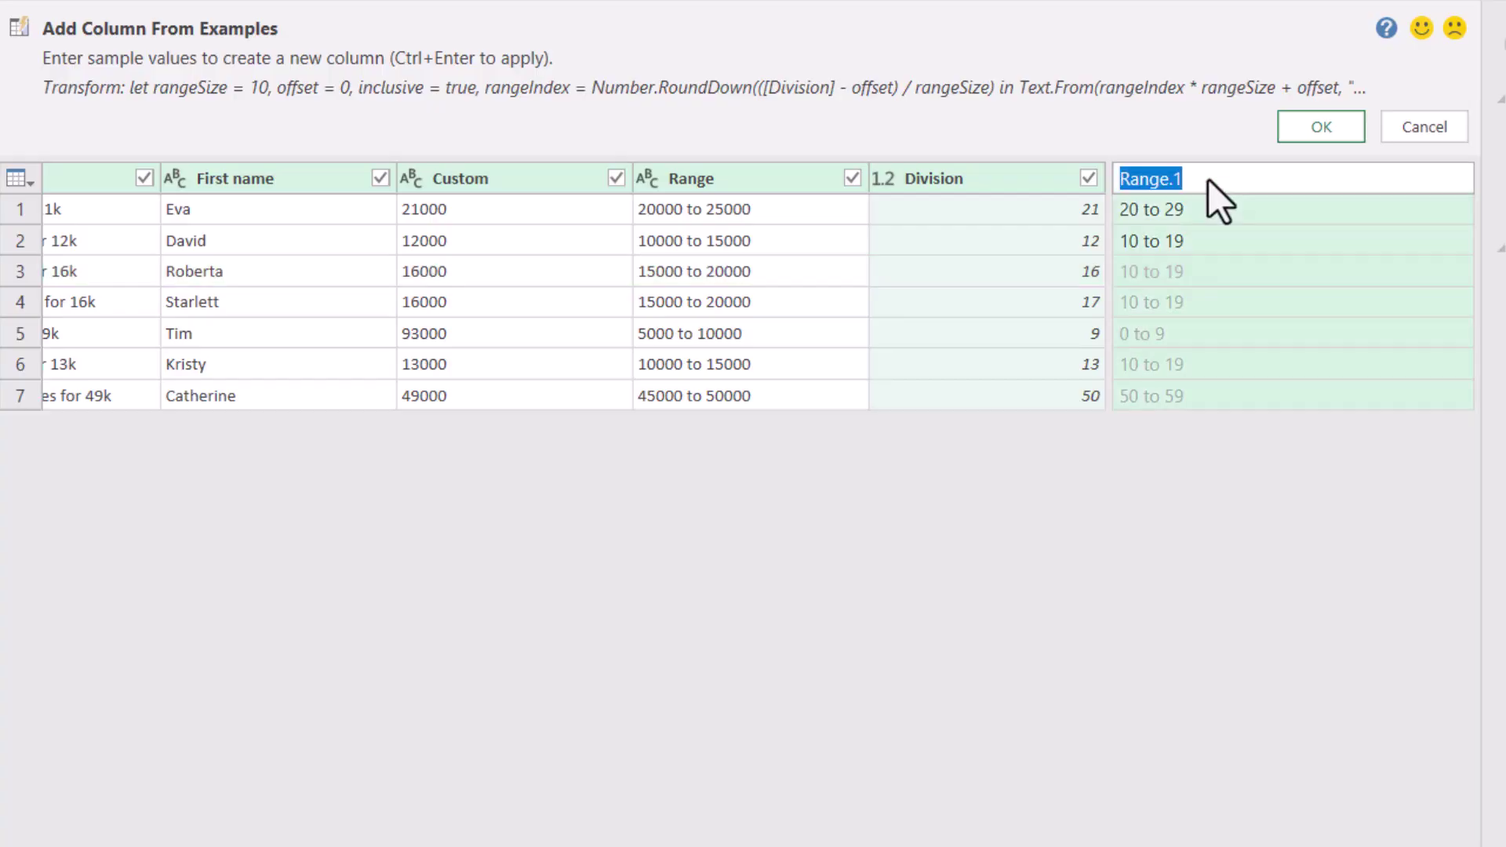
{"action": "type", "text": "ange of ages"}
{"action": "key", "text": "Return"}
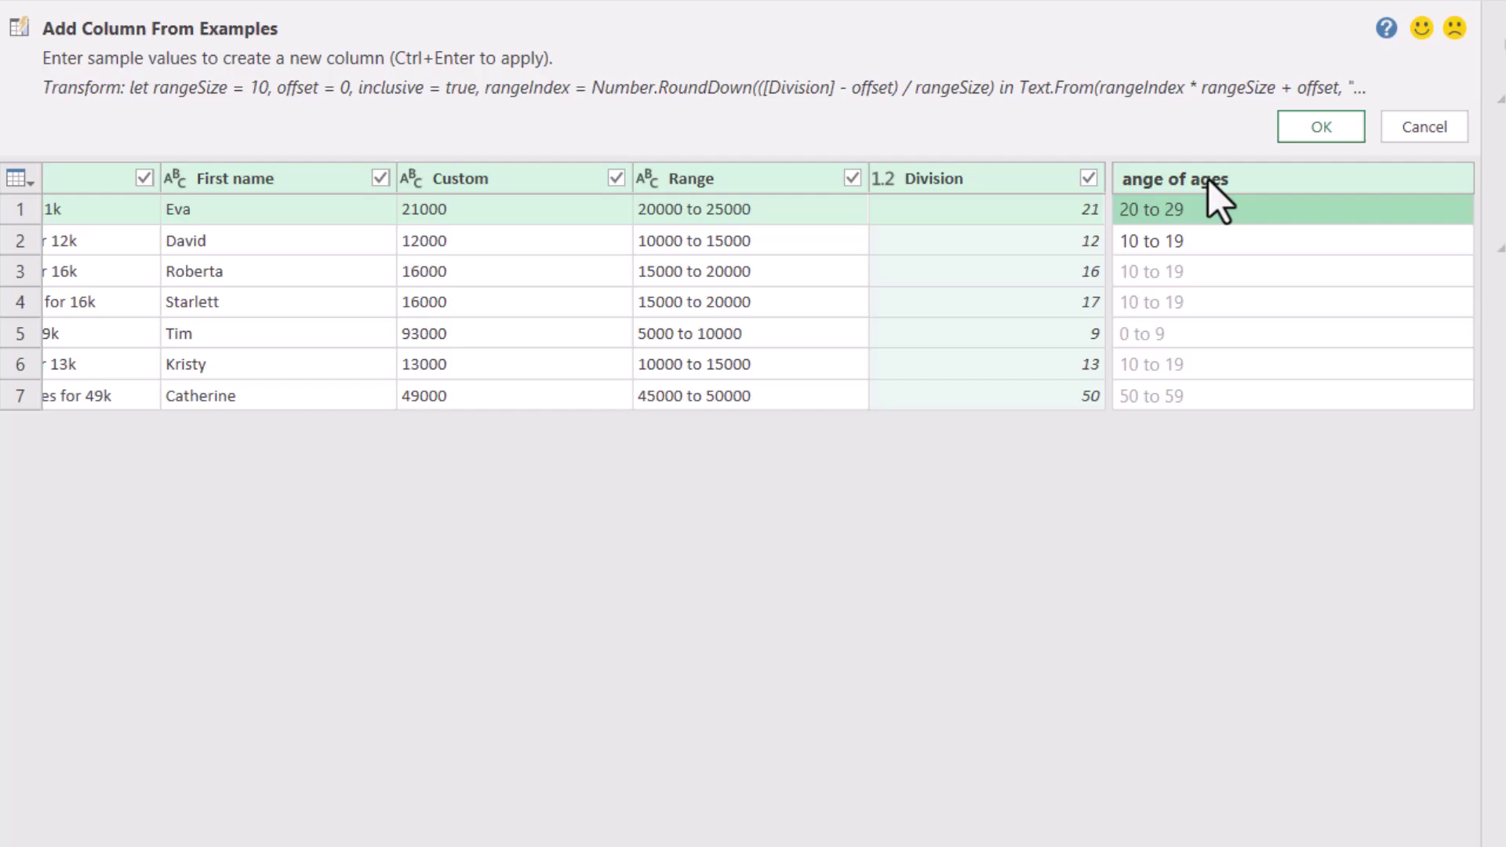
{"action": "double_click", "coordinate": [1169, 177]}
{"action": "left_click", "coordinate": [1138, 181]}
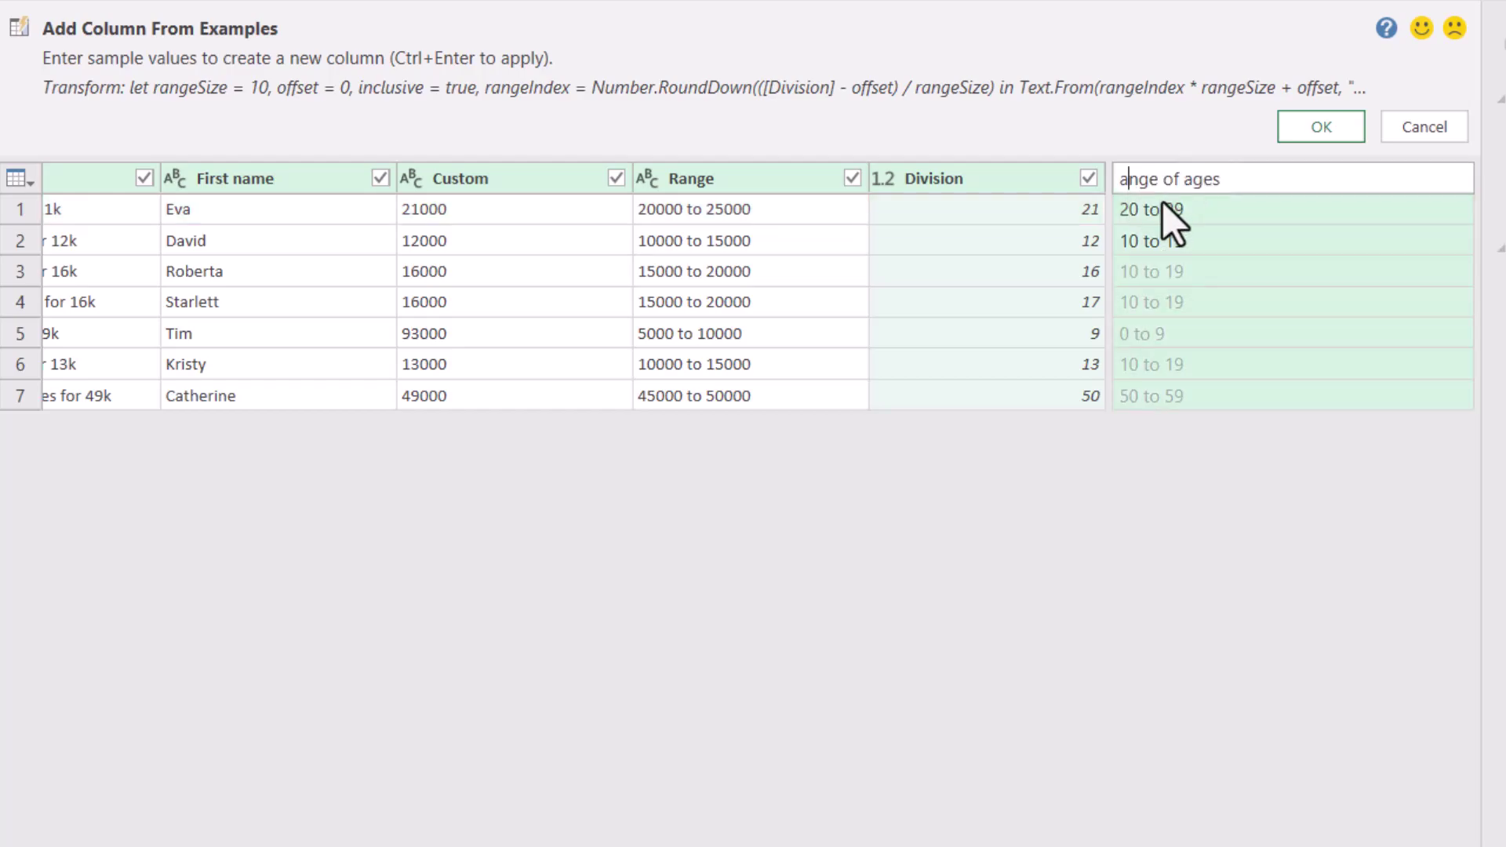
{"action": "type", "text": "R"}
{"action": "key", "text": "Return"}
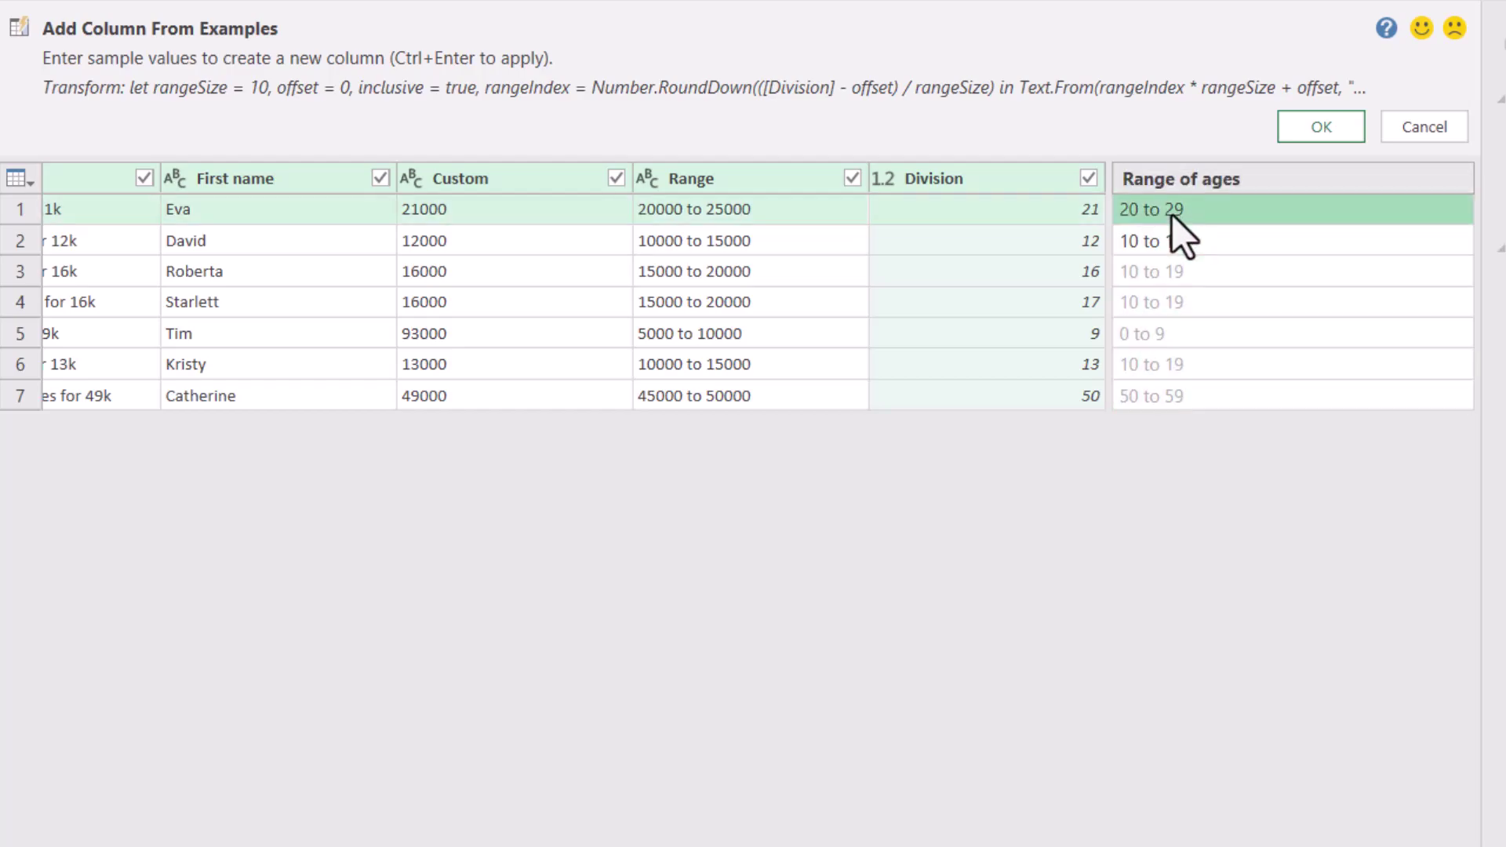
{"action": "left_click", "coordinate": [1281, 134]}
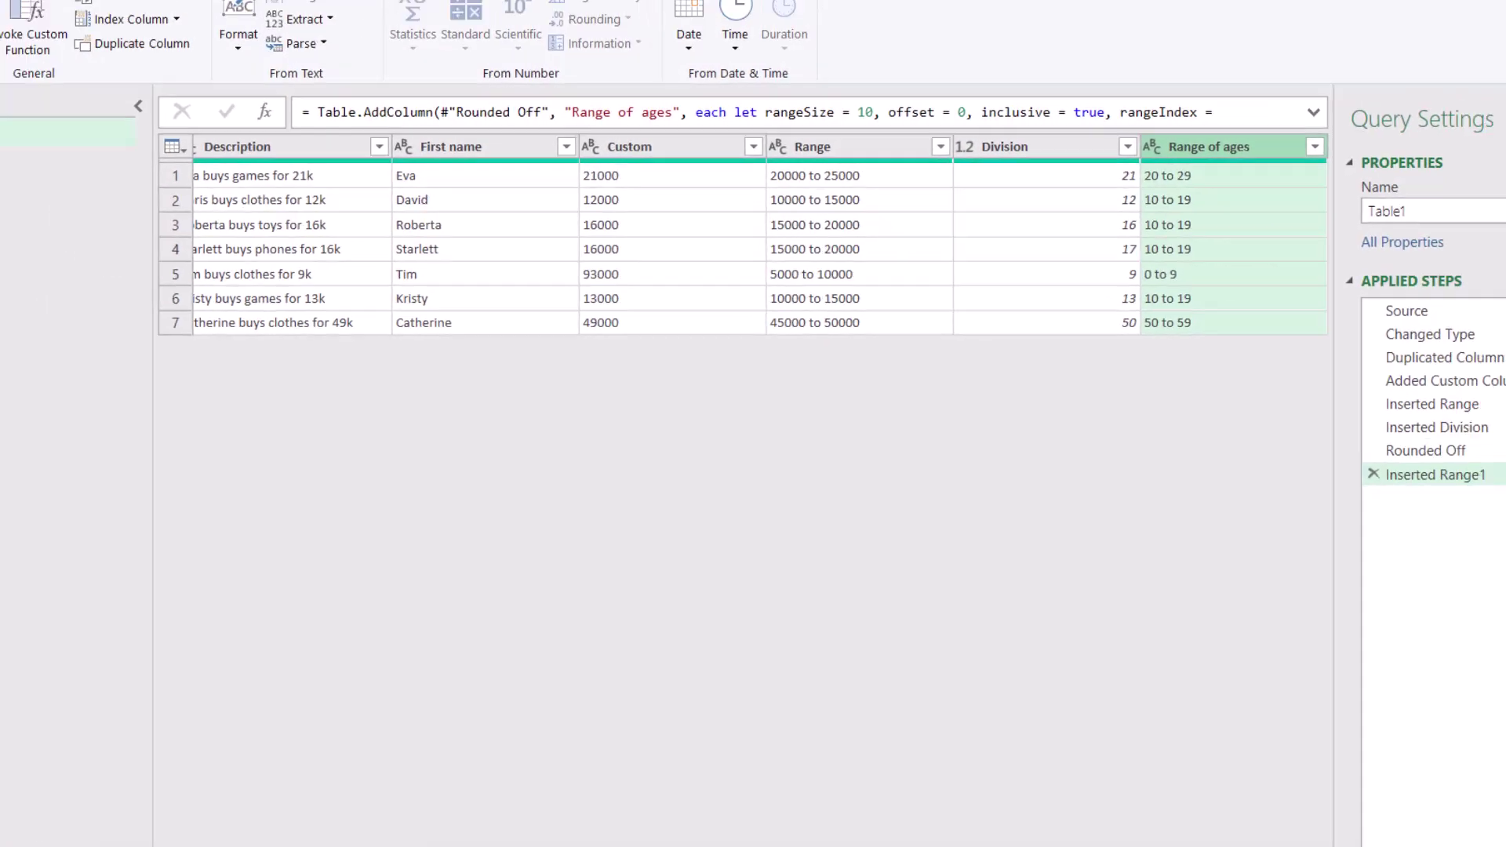
- Load the query to the workbook and change Sheet1's Quantity 12141 to 14,893
{"action": "left_click", "coordinate": [30, 71]}
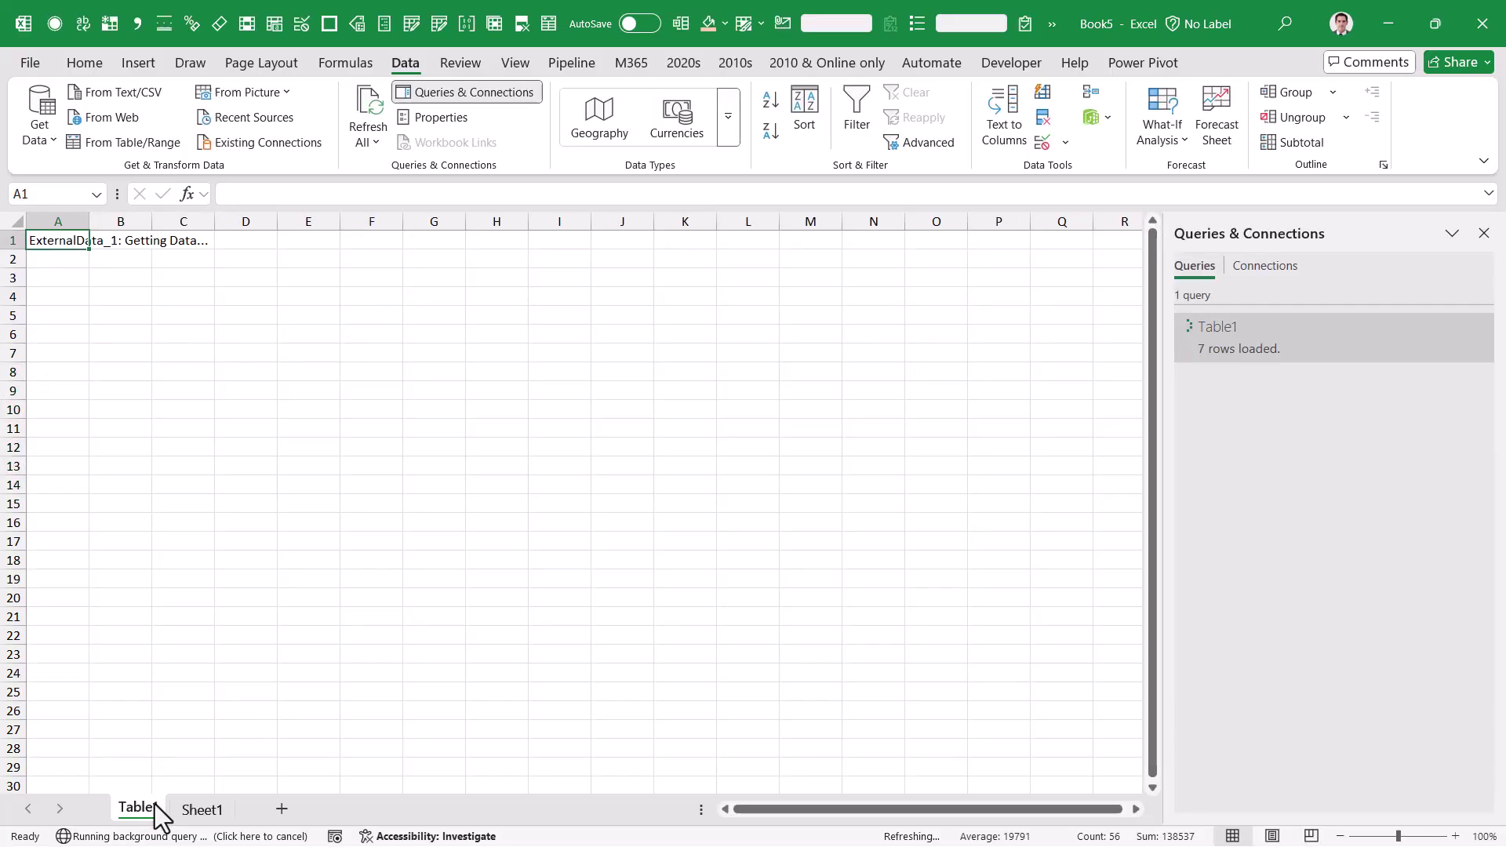
{"action": "left_click", "coordinate": [196, 811]}
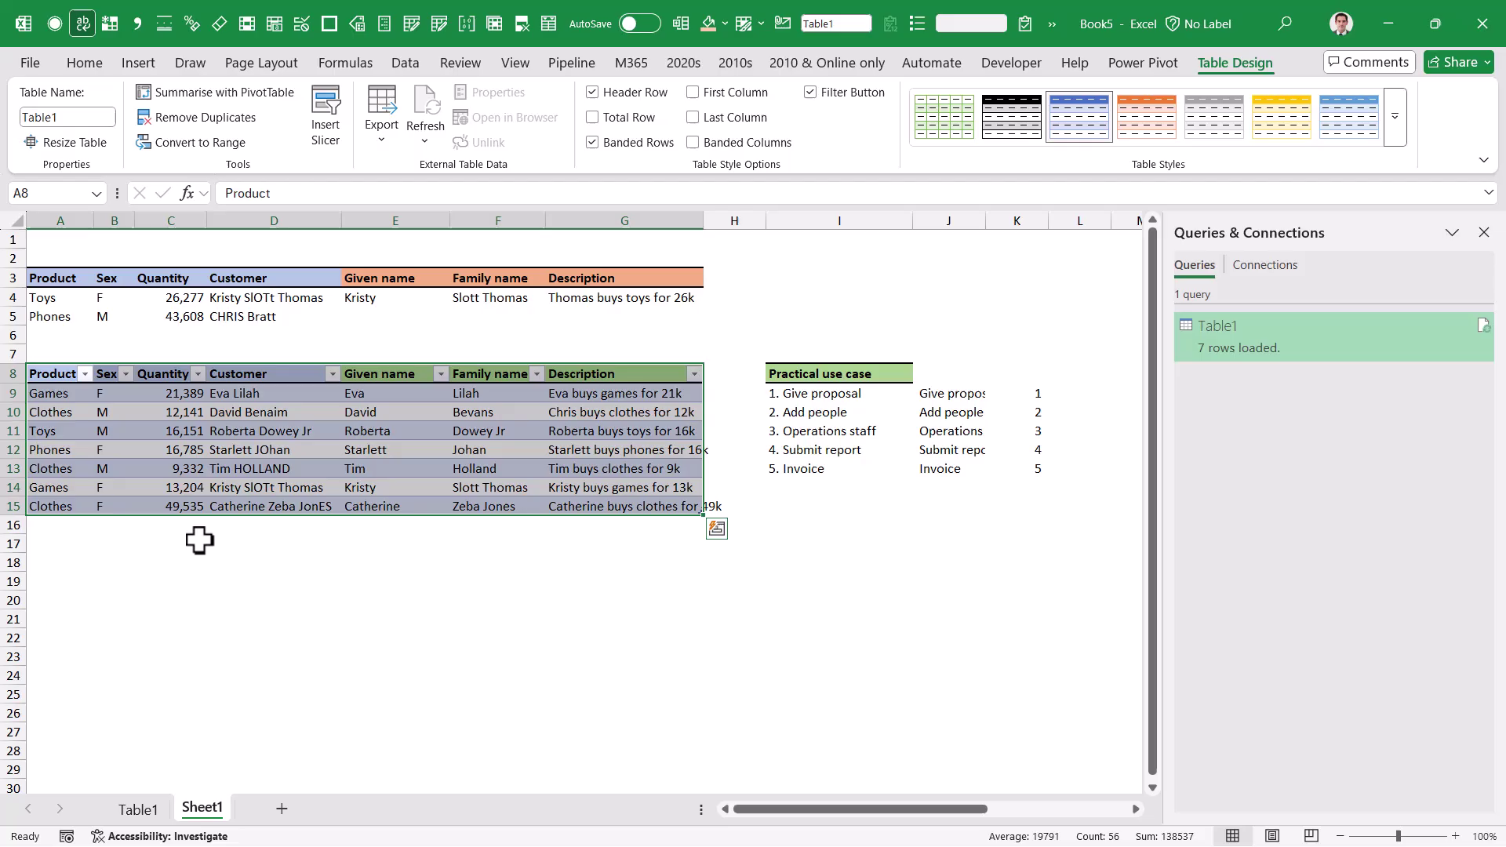
{"action": "left_click", "coordinate": [164, 412]}
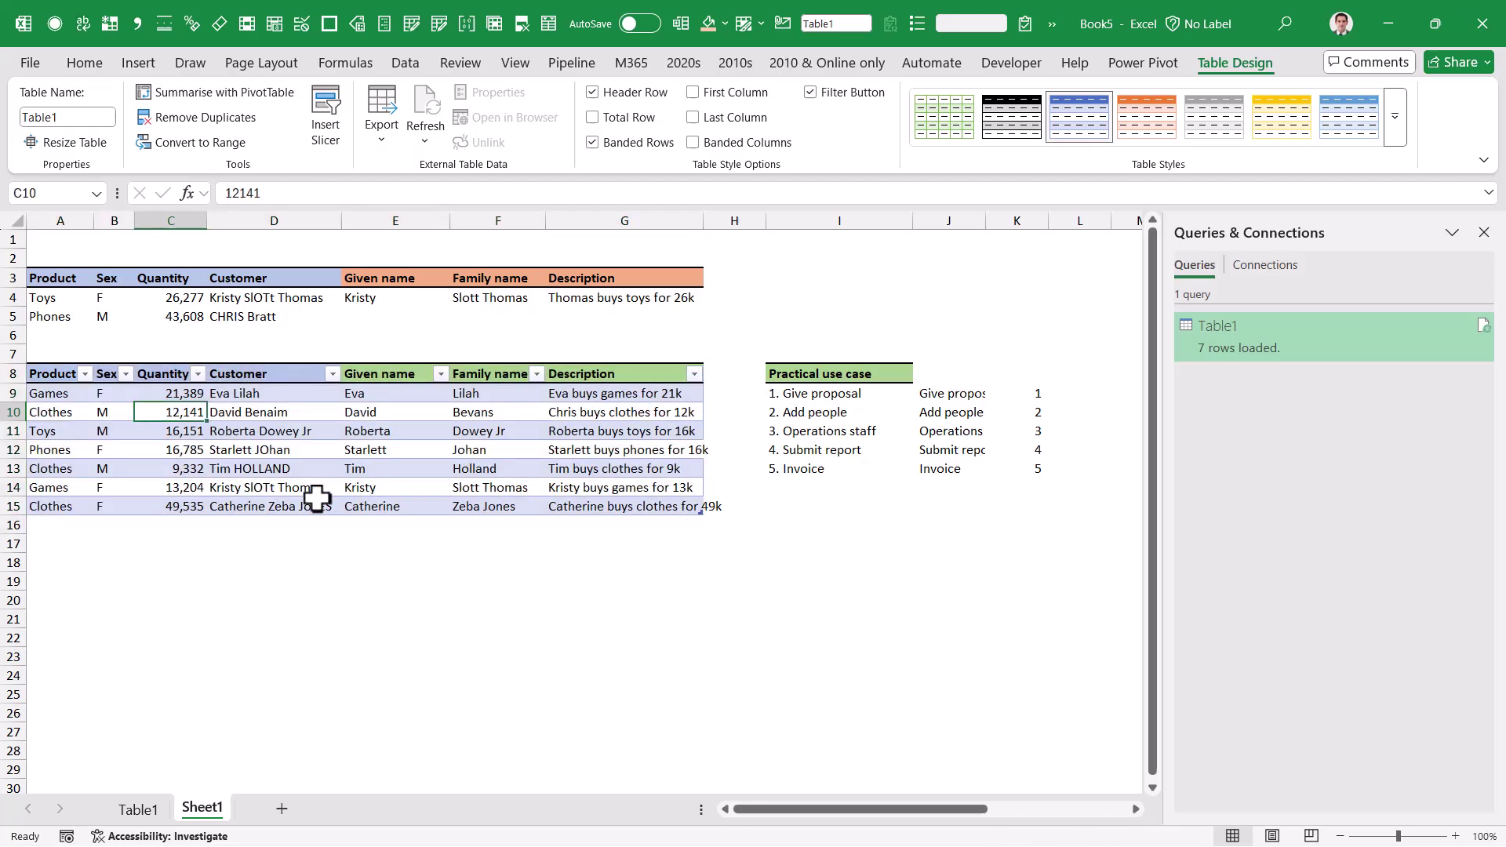
{"action": "type", "text": "14,893"}
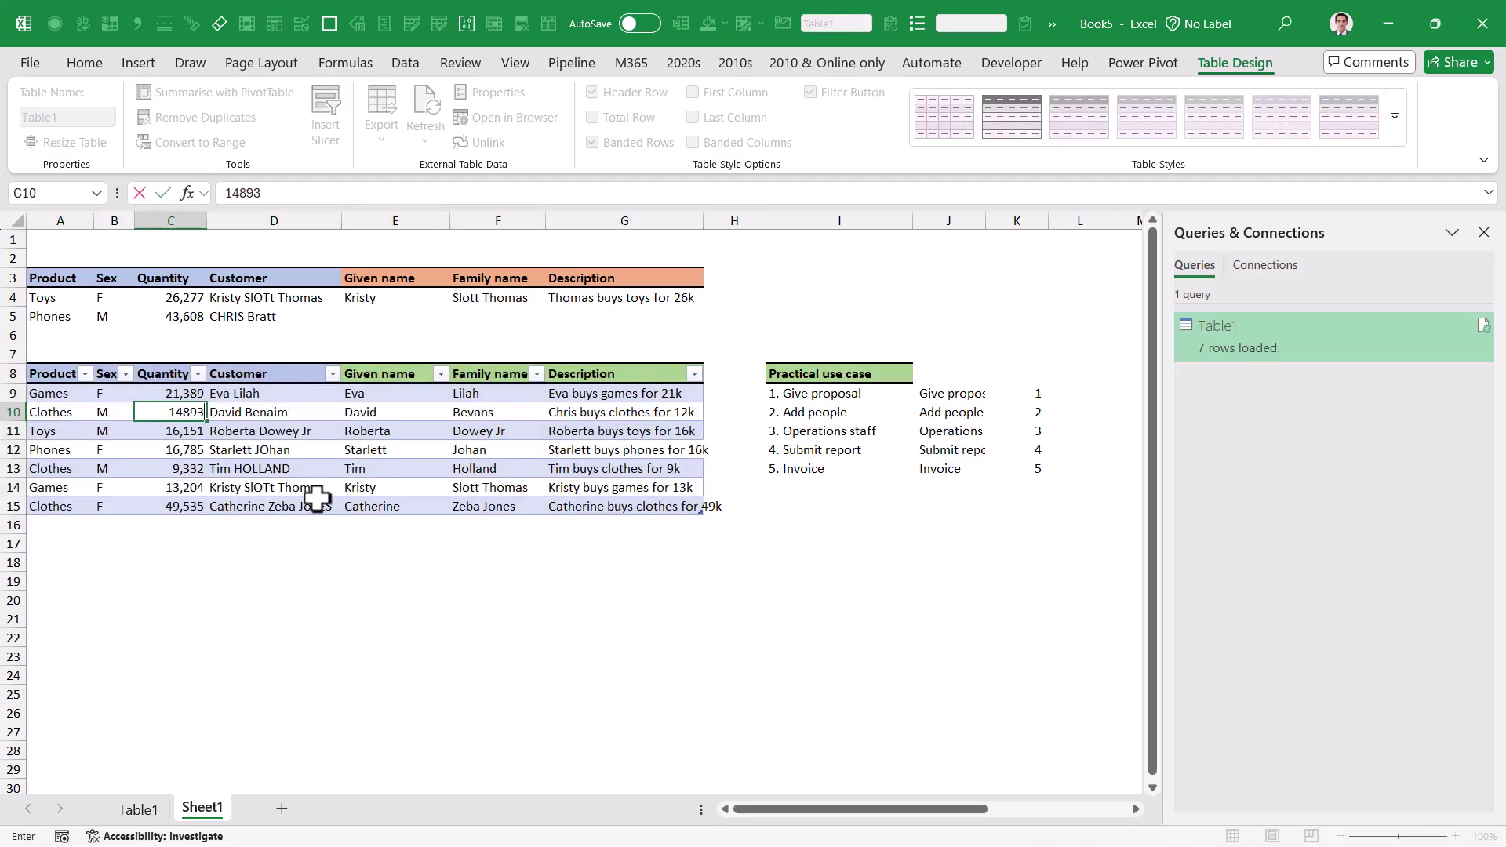
{"action": "key", "text": "Return"}
- Refresh the Table1 output so Custom and Division reflect the new quantity
{"action": "left_click", "coordinate": [138, 809]}
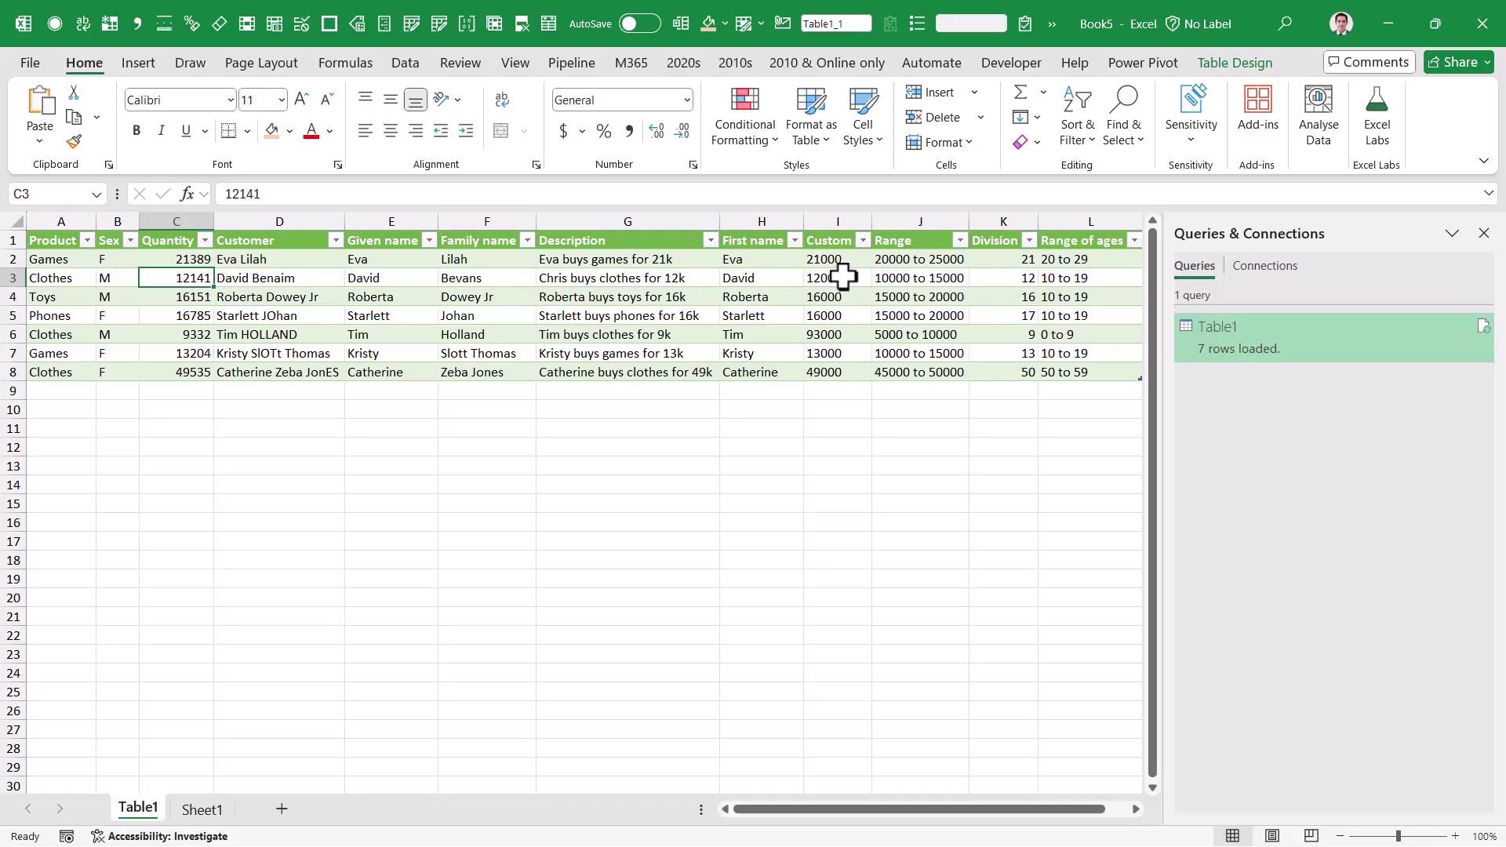
{"action": "left_click_drag", "start_coordinate": [847, 277], "coordinate": [1079, 277]}
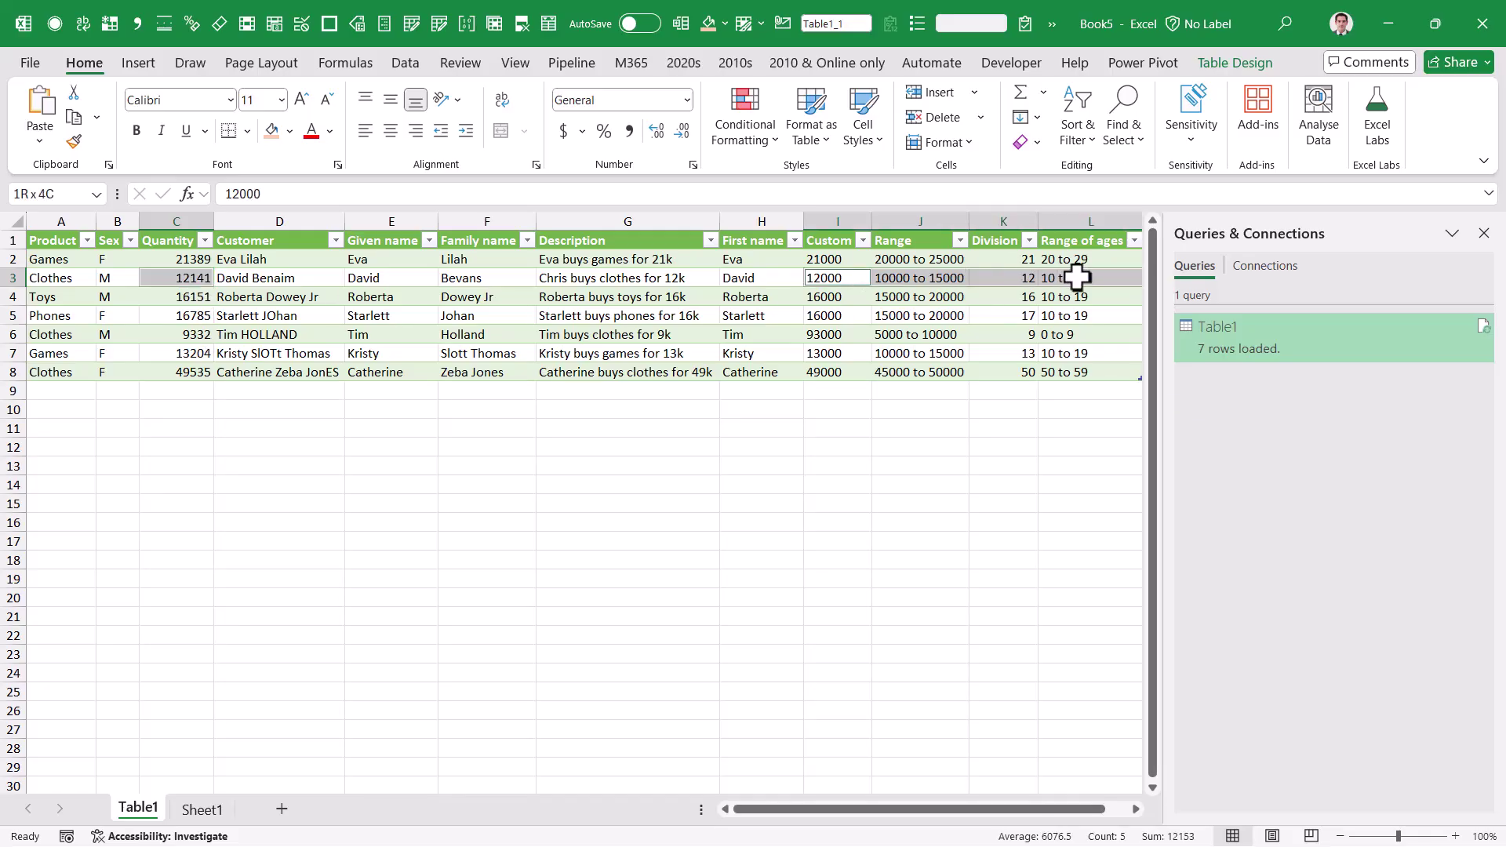
{"action": "right_click", "coordinate": [844, 278]}
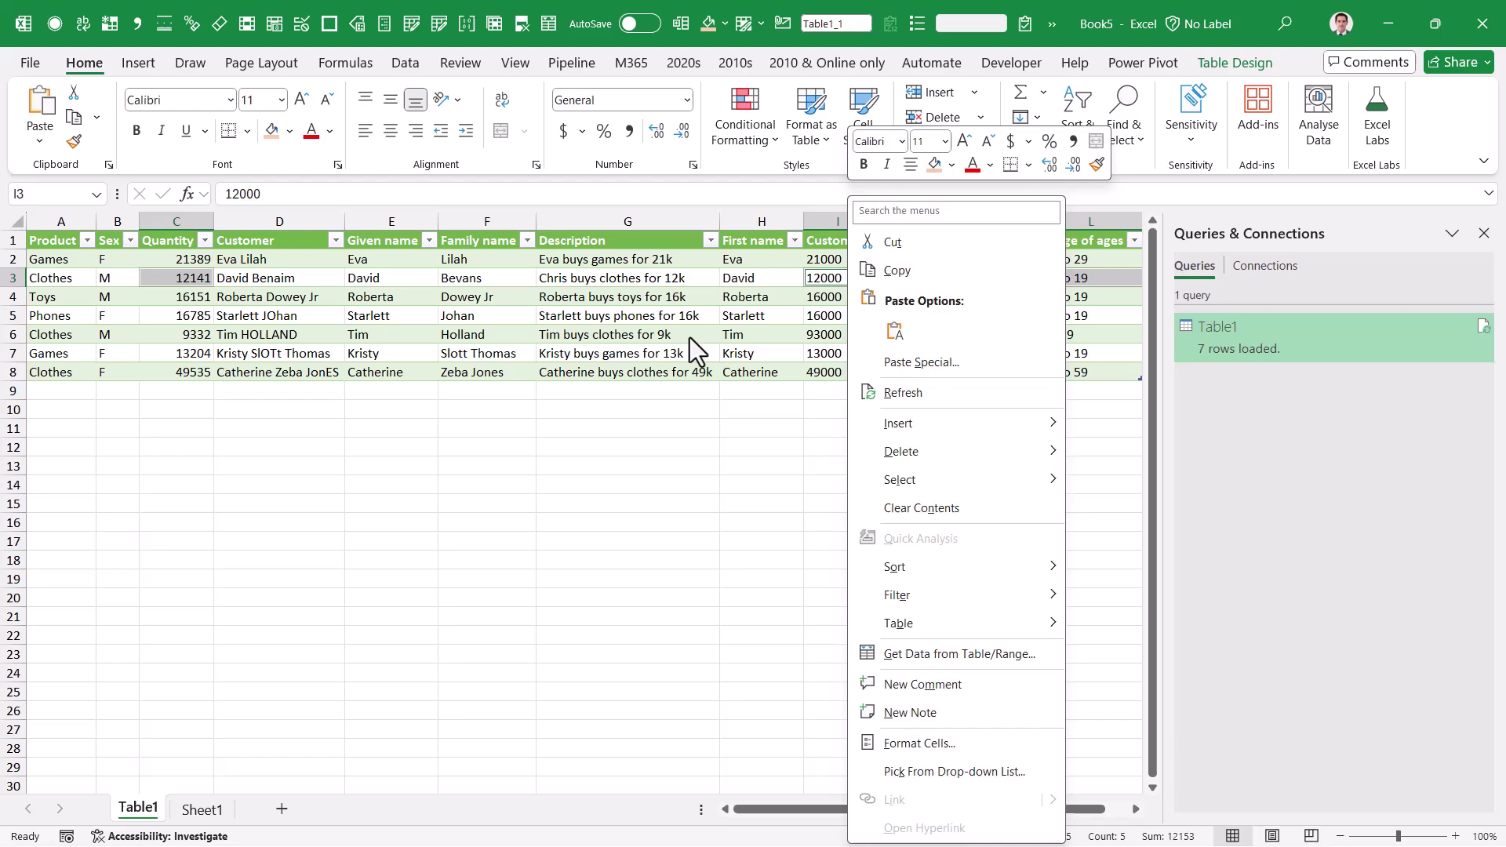
{"action": "left_click", "coordinate": [946, 392]}
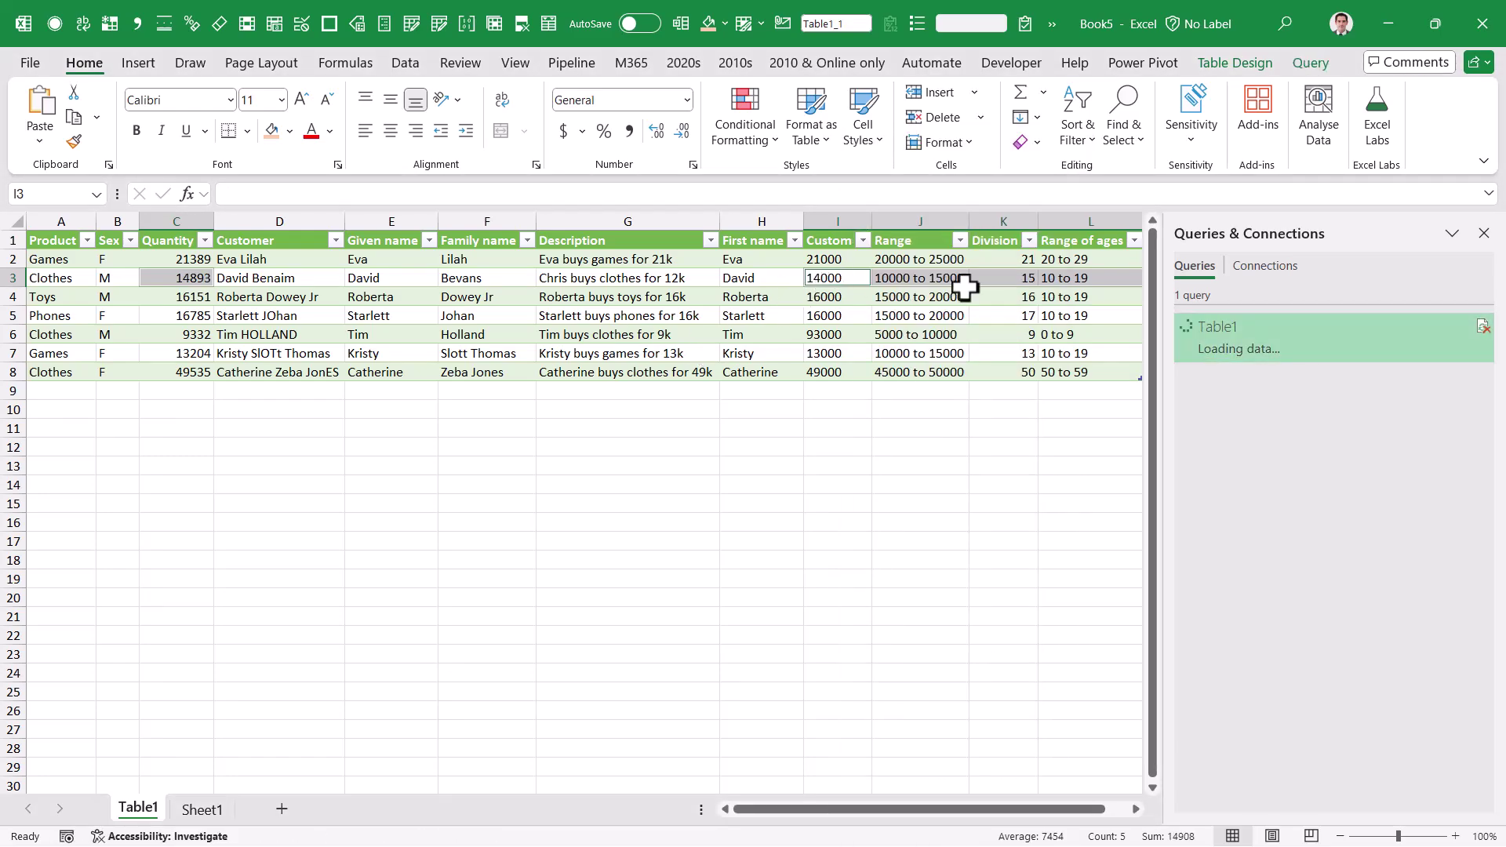
{"action": "left_click", "coordinate": [403, 428]}
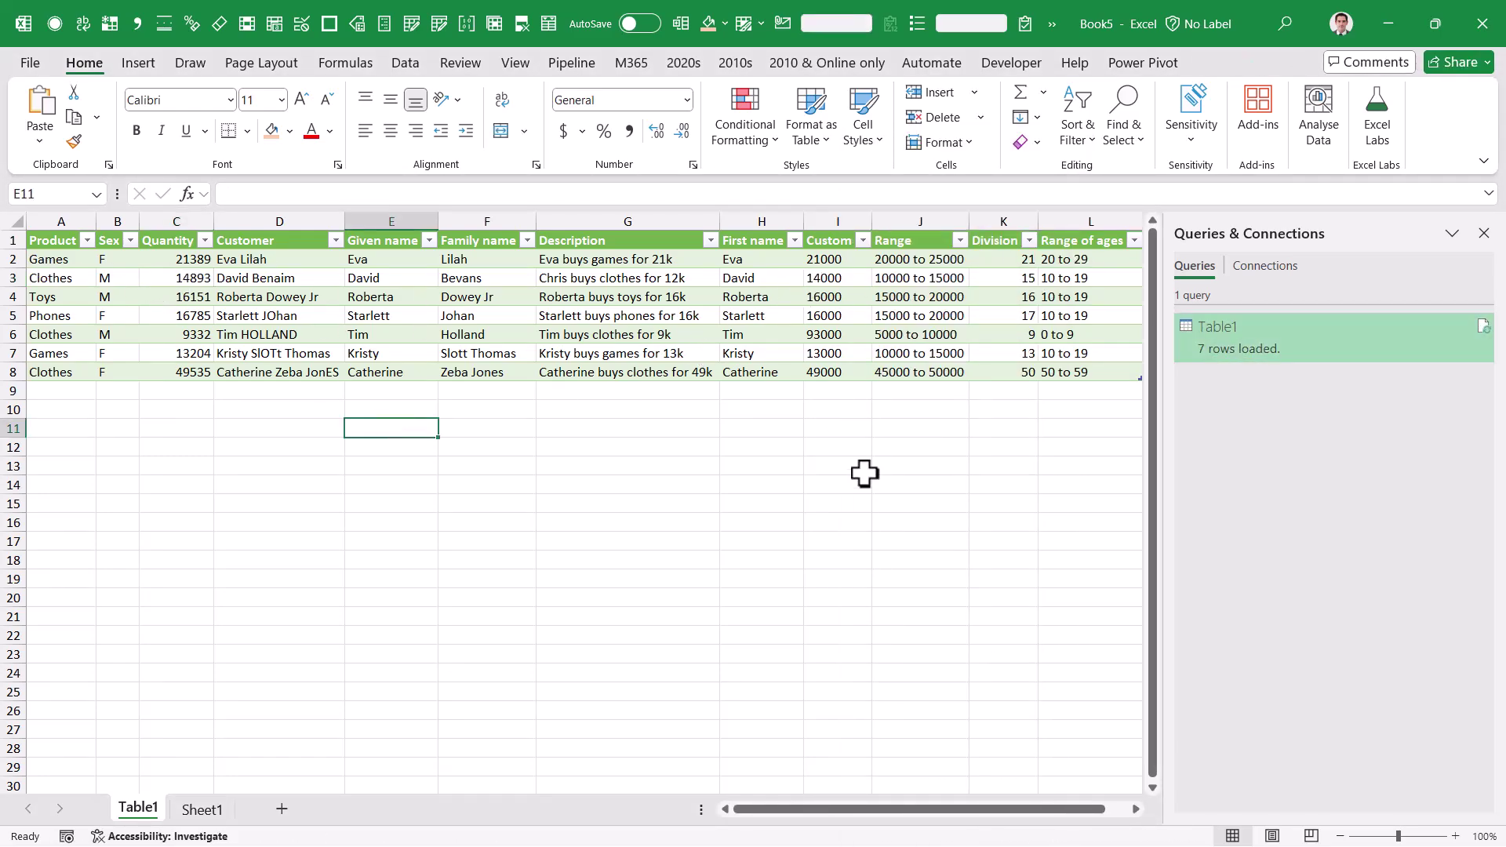
{"action": "left_click", "coordinate": [767, 504]}
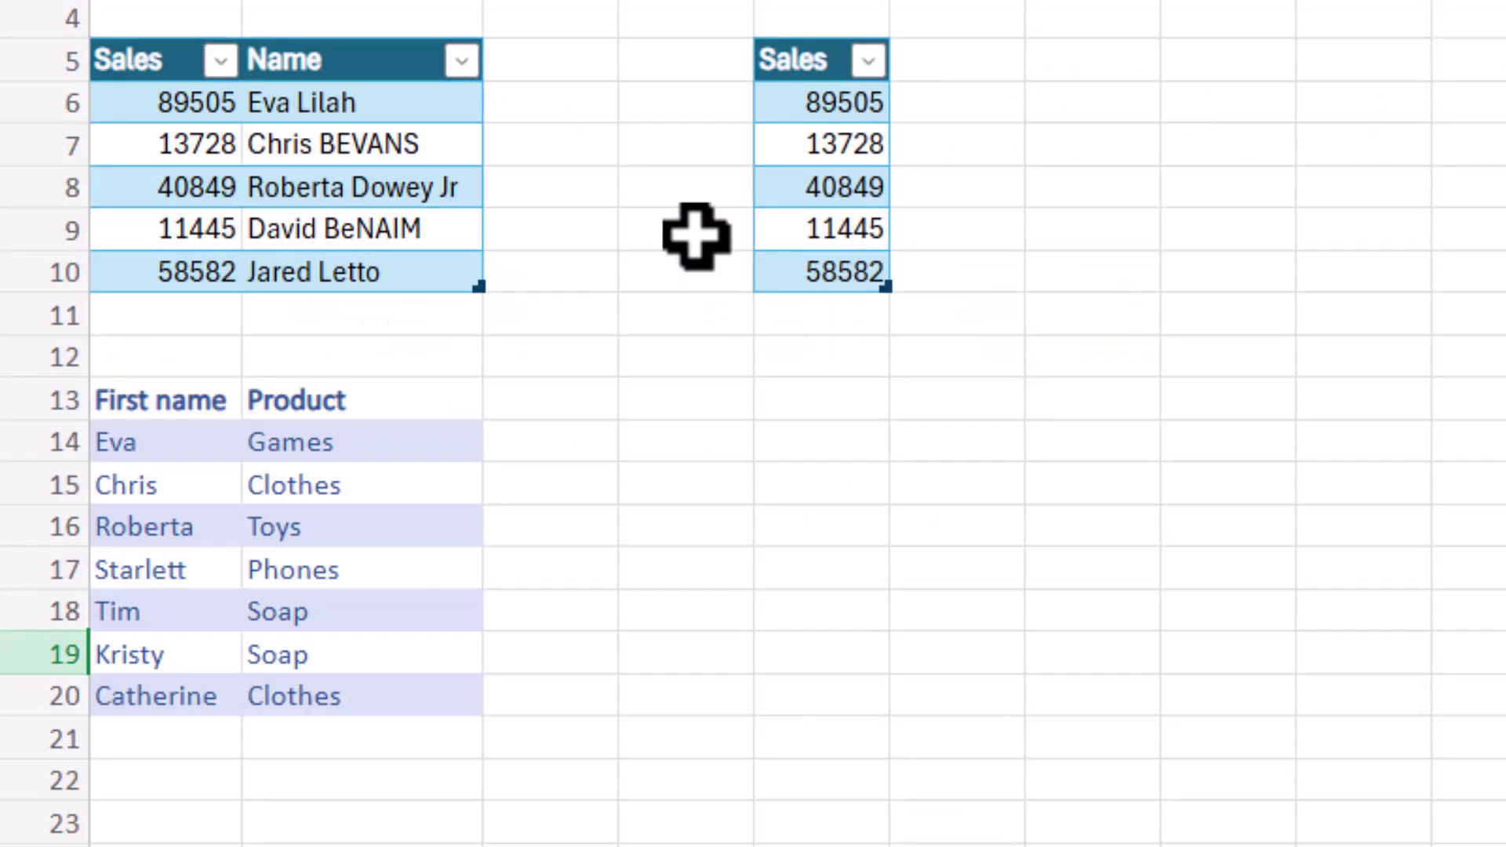
- Add a First name header beside Name with example entries Eva and Chris
{"action": "left_click", "coordinate": [549, 113]}
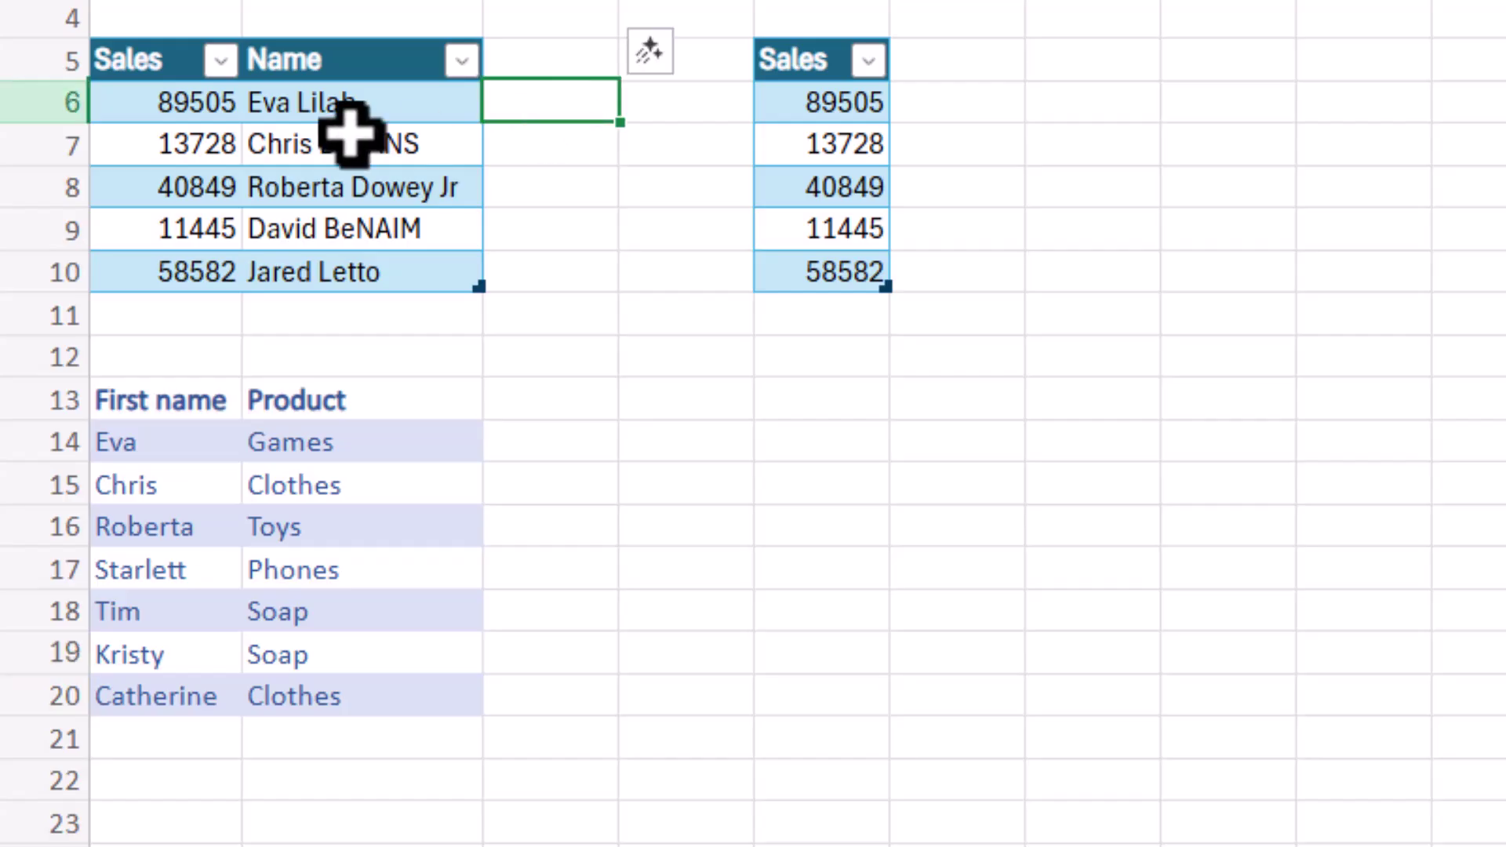
{"action": "left_click", "coordinate": [540, 59]}
{"action": "type", "text": "First name"}
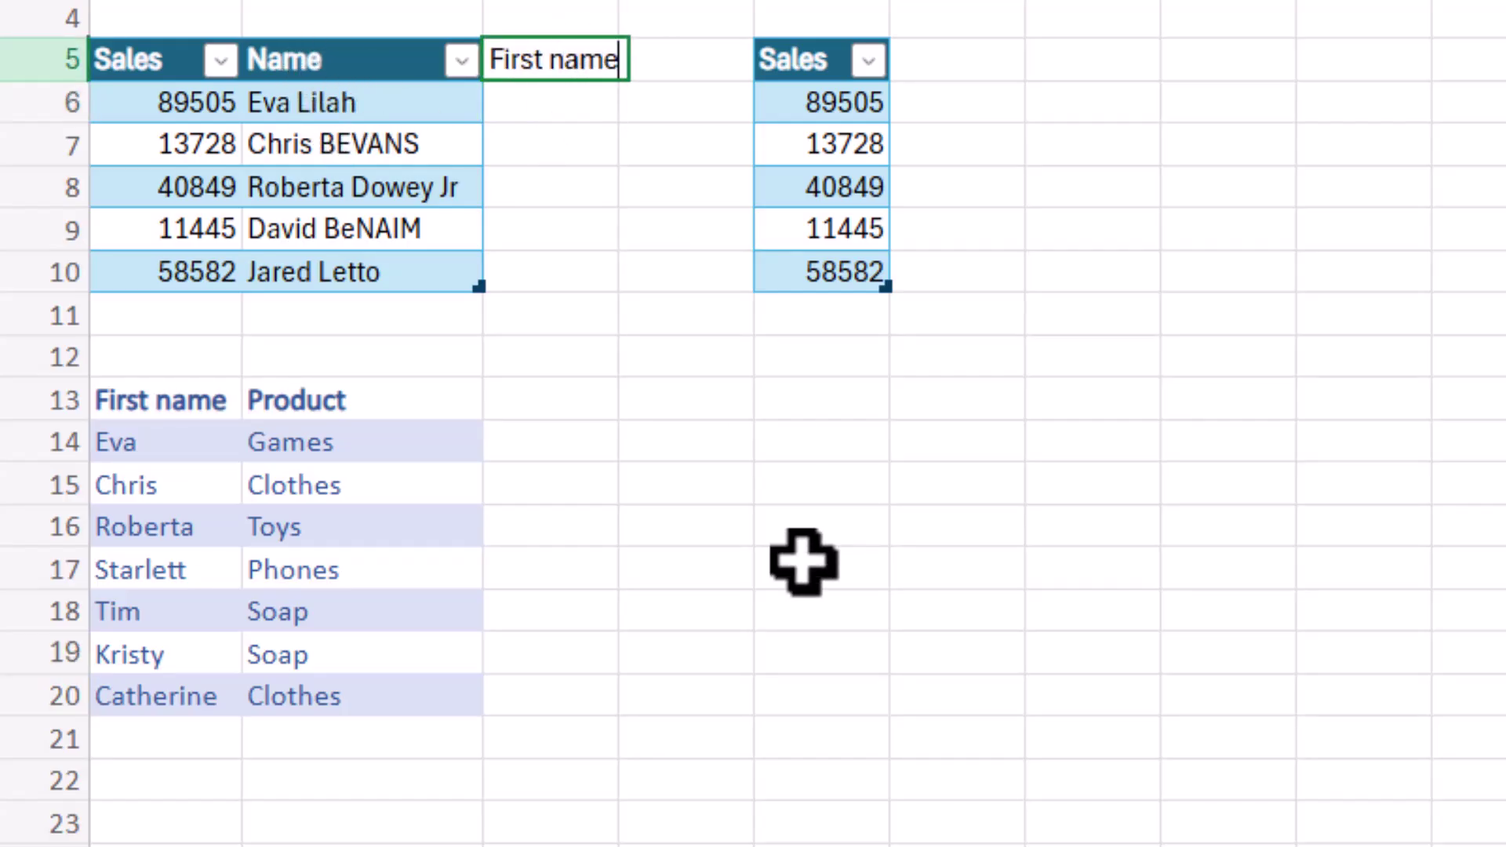
{"action": "key", "text": "Return"}
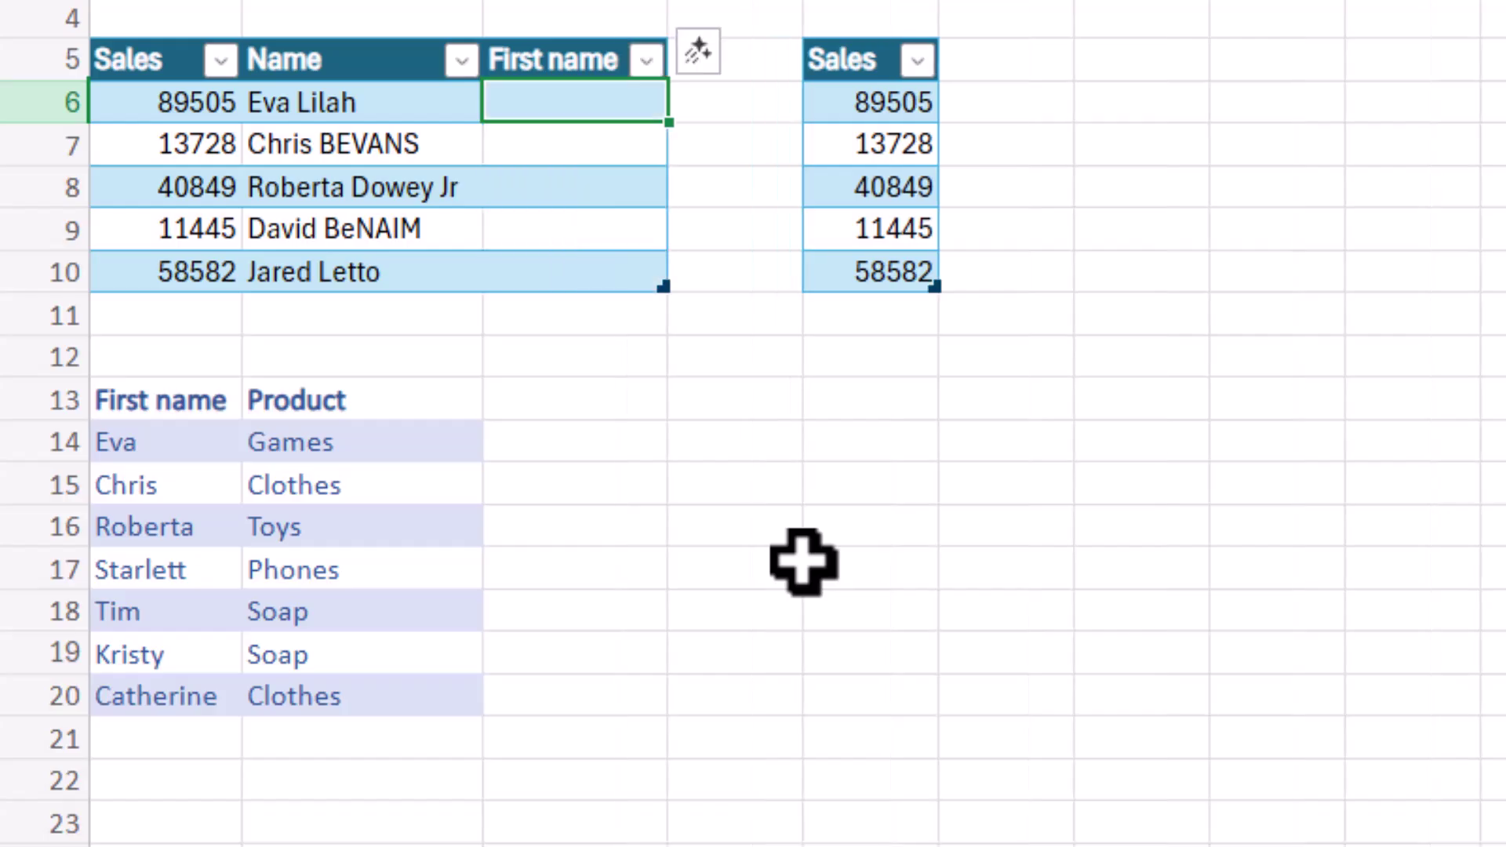
{"action": "type", "text": "Eva"}
{"action": "key", "text": "Return"}
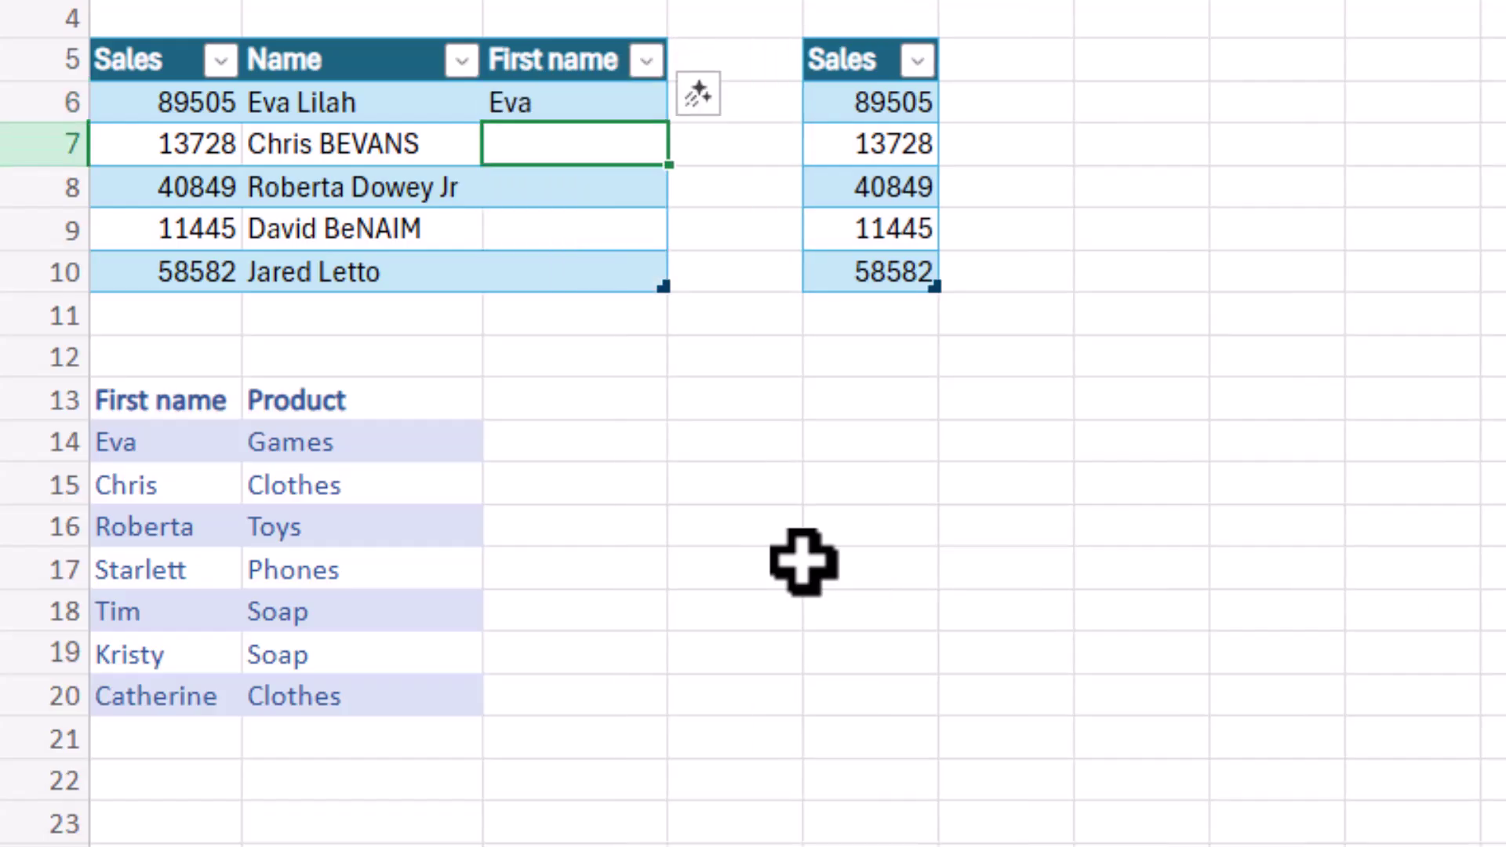
{"action": "type", "text": "Chris"}
{"action": "key", "text": "Return"}
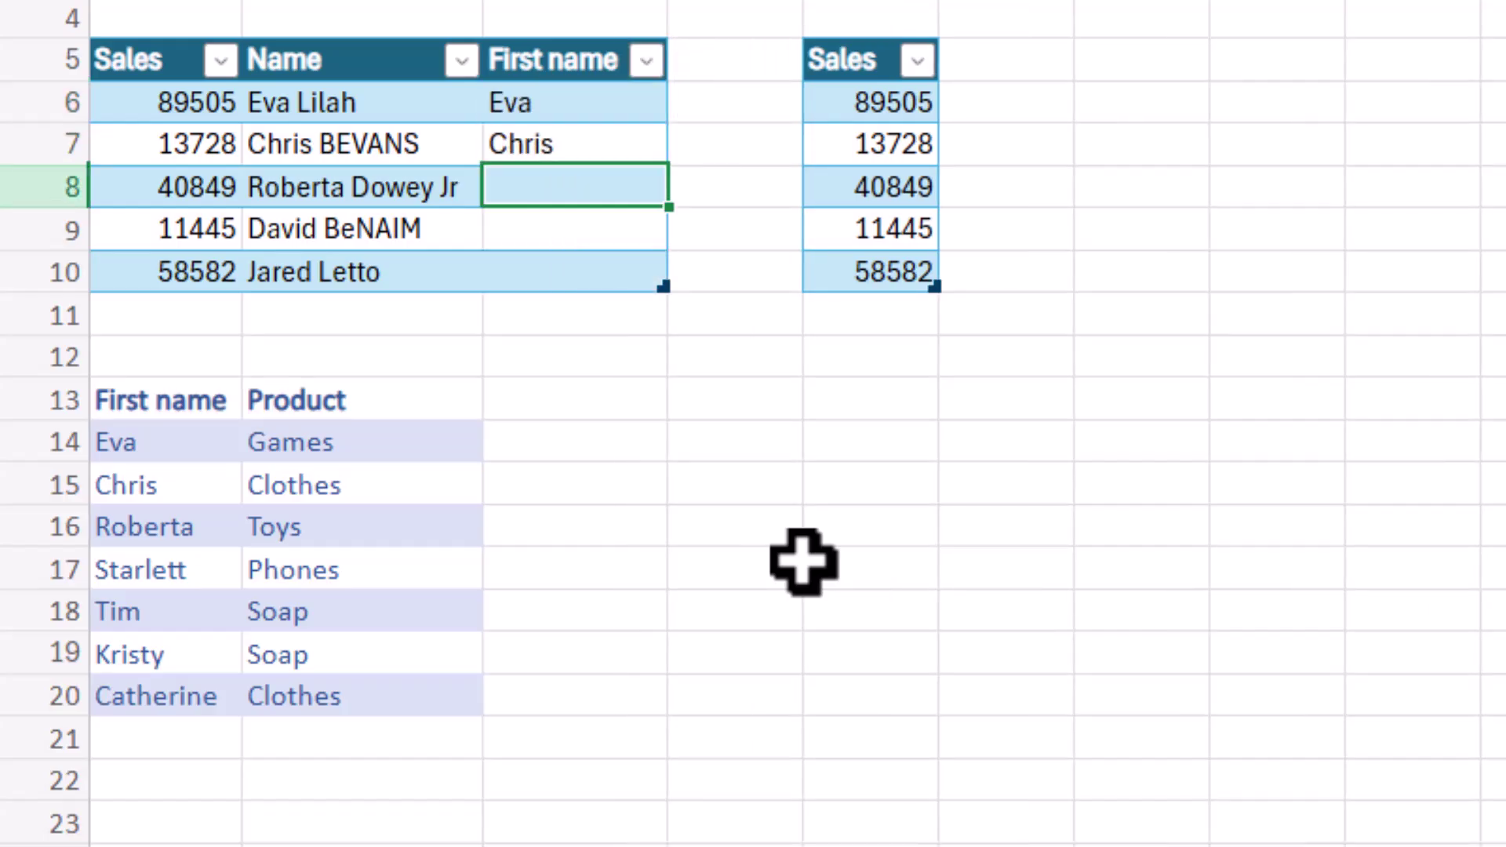
- Apply the suggested TEXTBEFORE formula to fill the remaining first names
{"action": "type", "text": "R"}
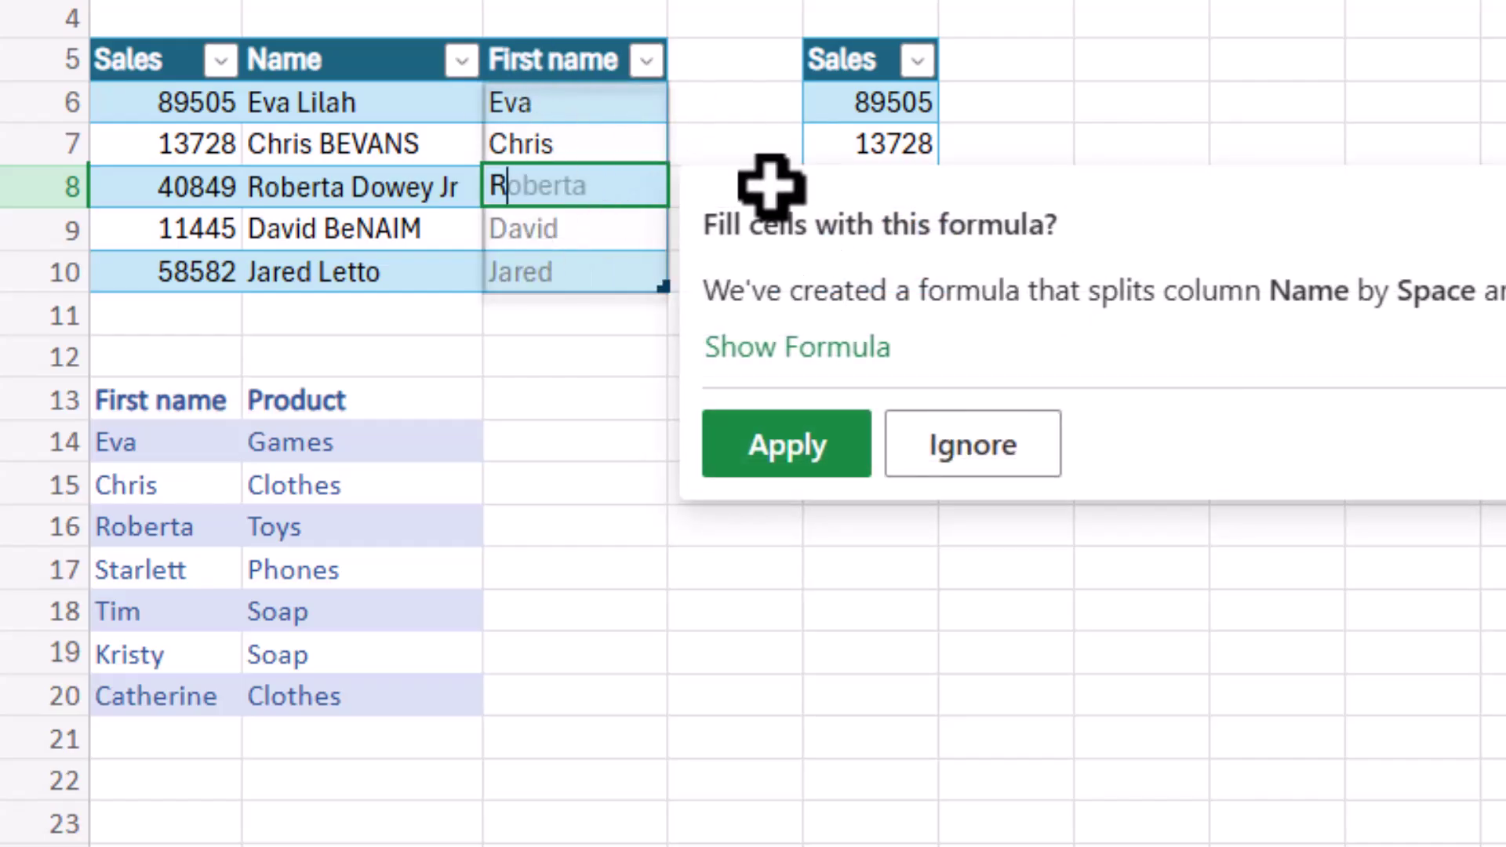
{"action": "left_click", "coordinate": [826, 348]}
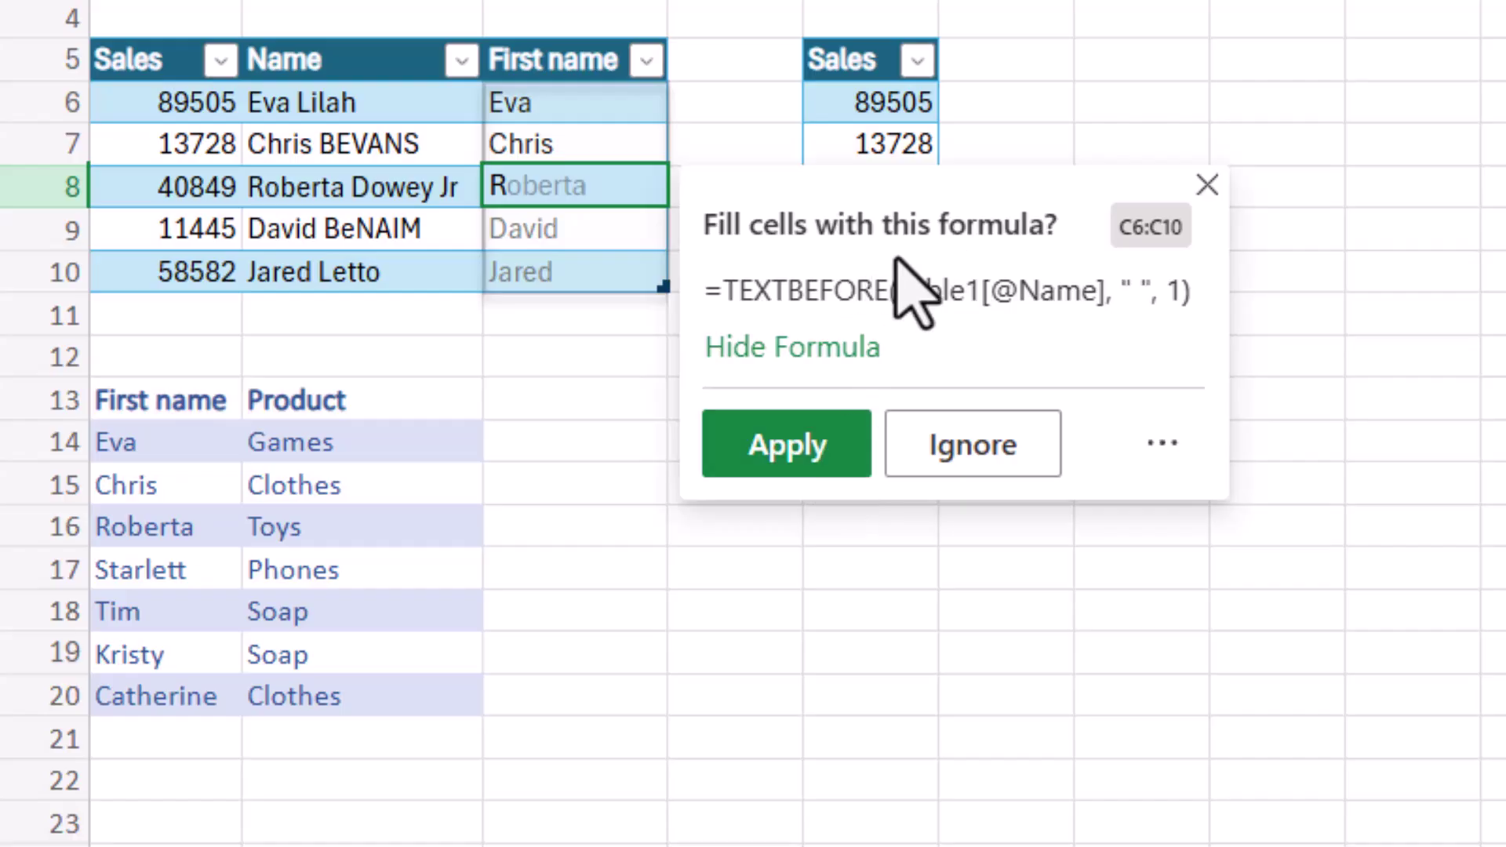
{"action": "left_click", "coordinate": [787, 430]}
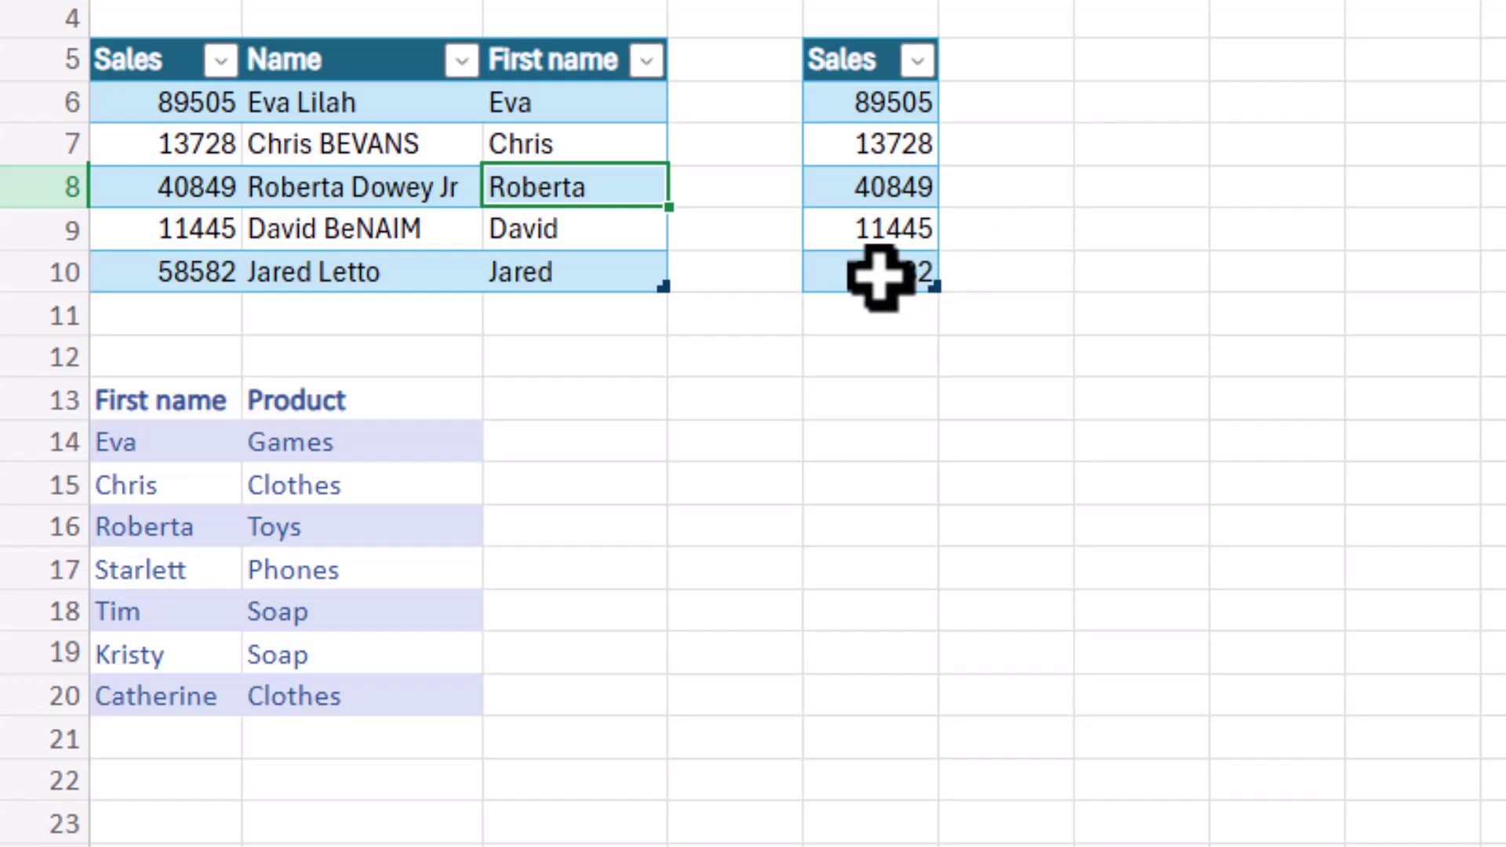
{"action": "left_click", "coordinate": [1020, 69]}
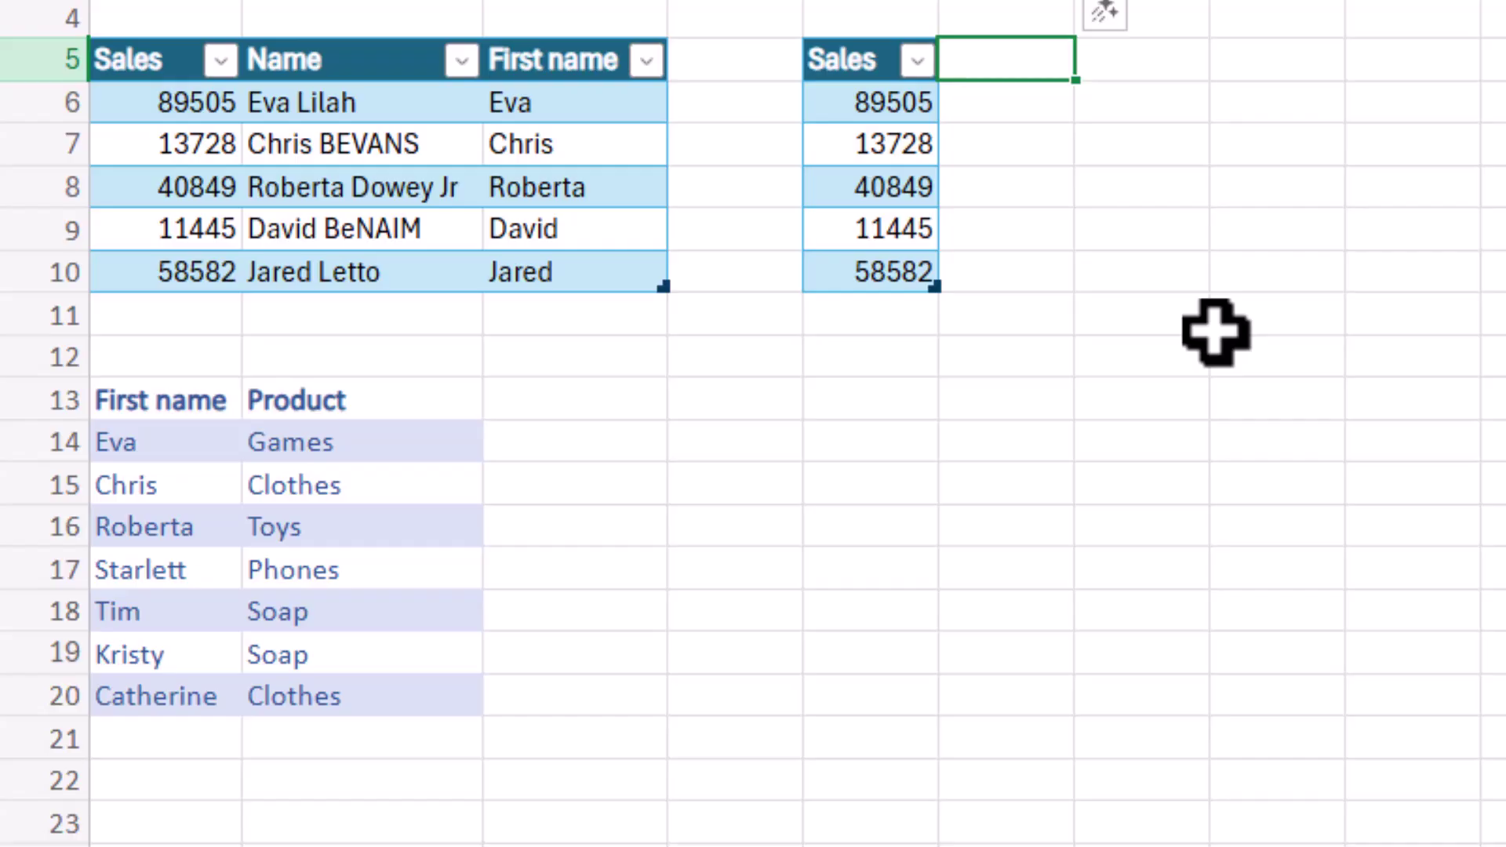
- Add a Rounded column with examples 90000 and 14000 and apply the suggested ROUND formula
{"action": "type", "text": "Rounded"}
{"action": "key", "text": "Return"}
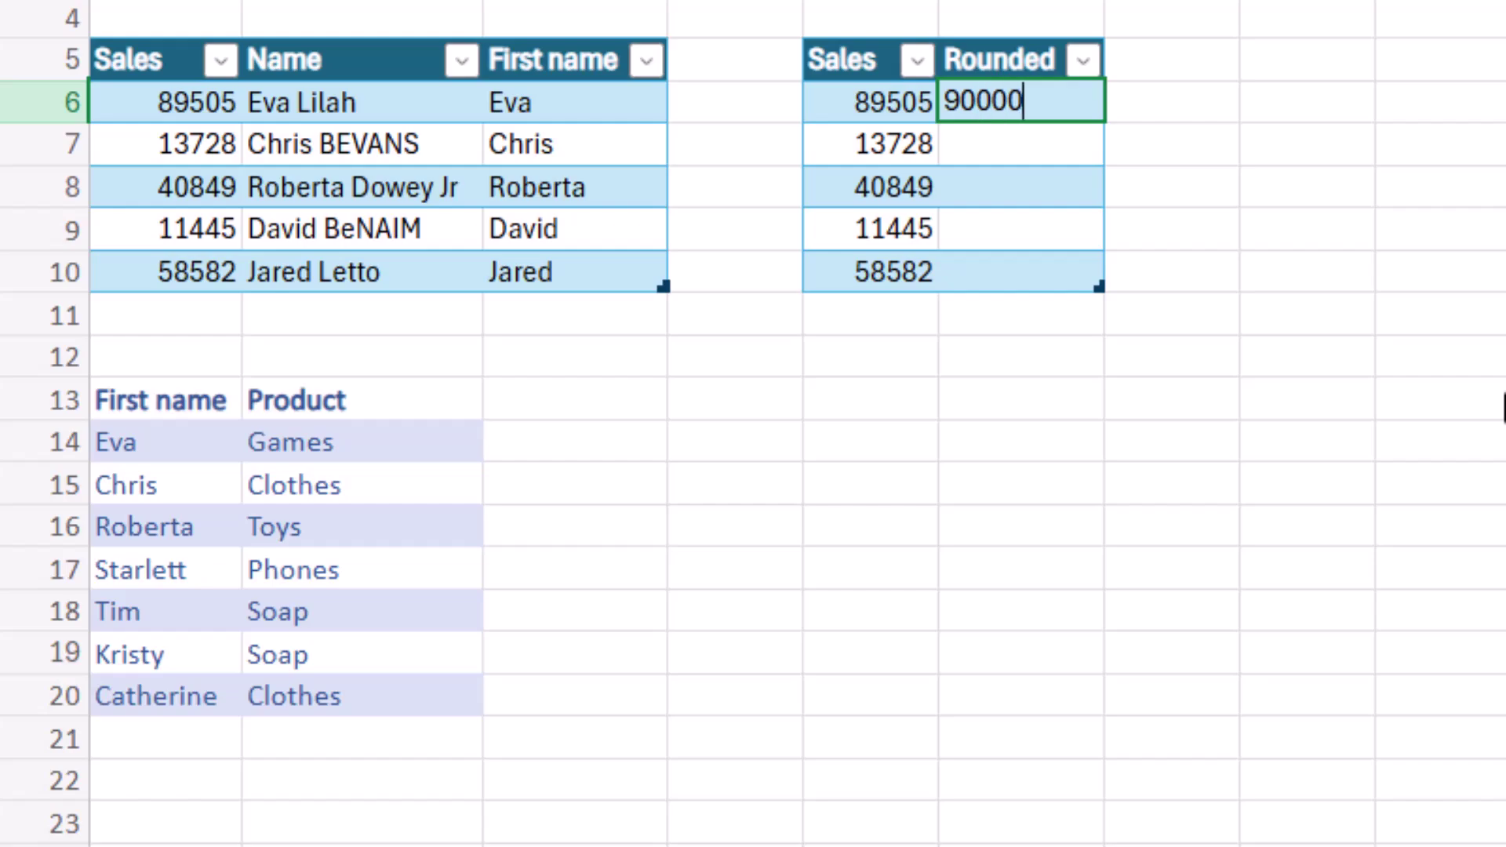
{"action": "key", "text": "Return"}
{"action": "type", "text": "1"}
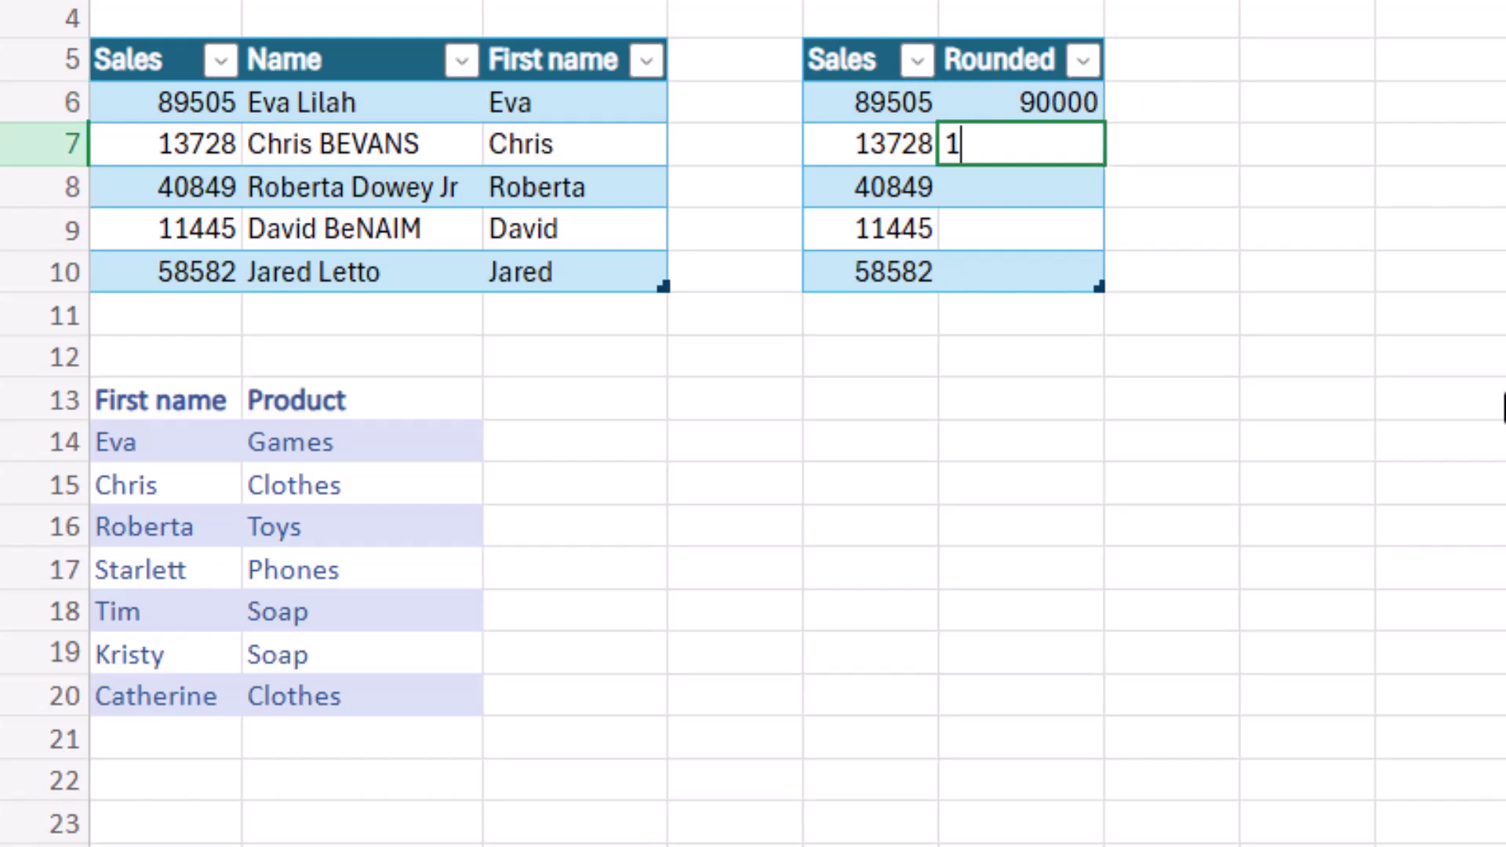
{"action": "type", "text": "4000"}
{"action": "key", "text": "Return"}
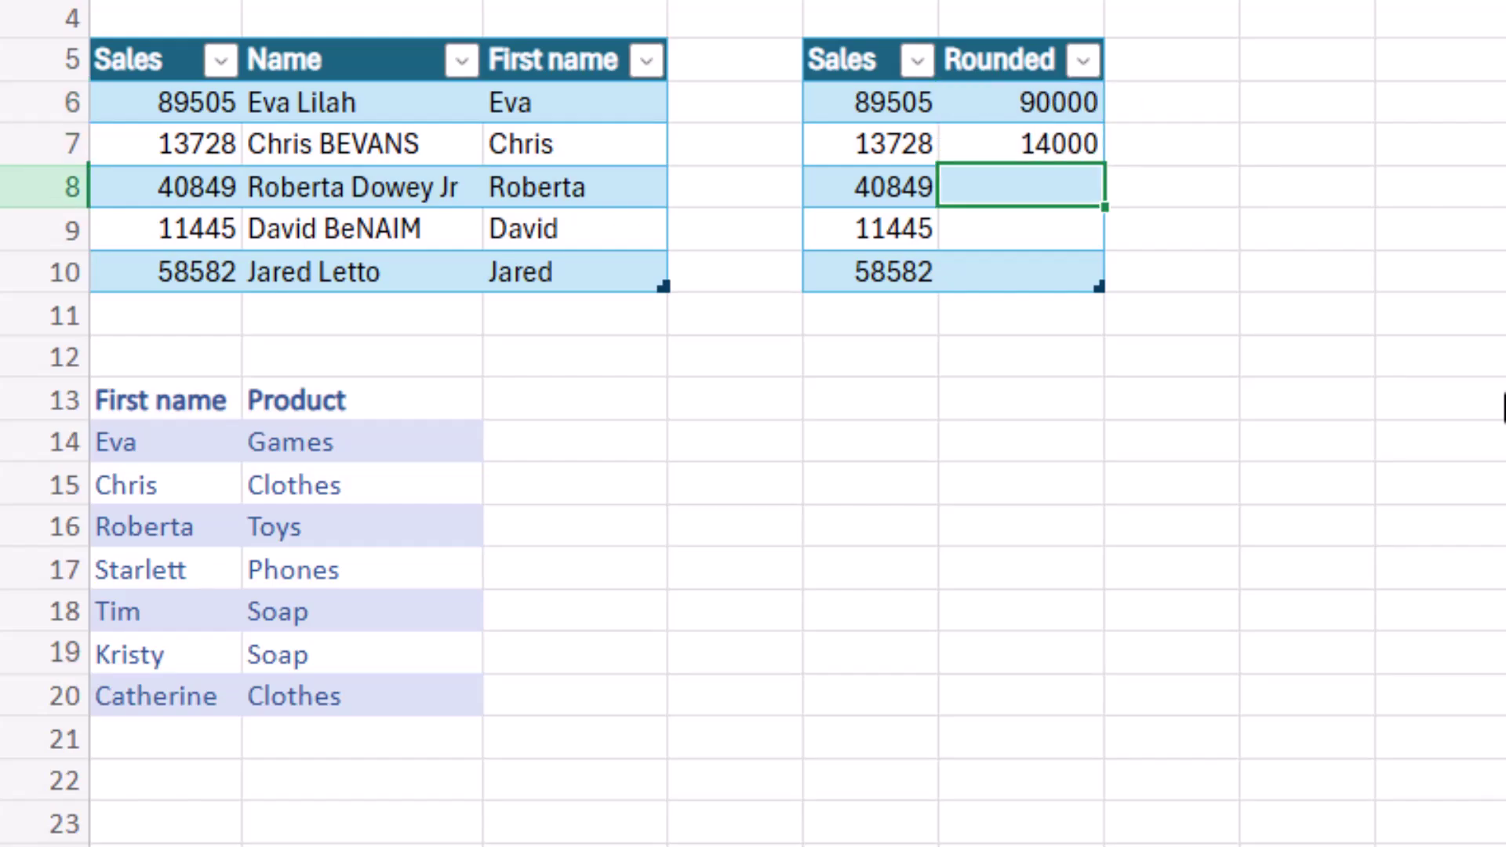
{"action": "type", "text": "4"}
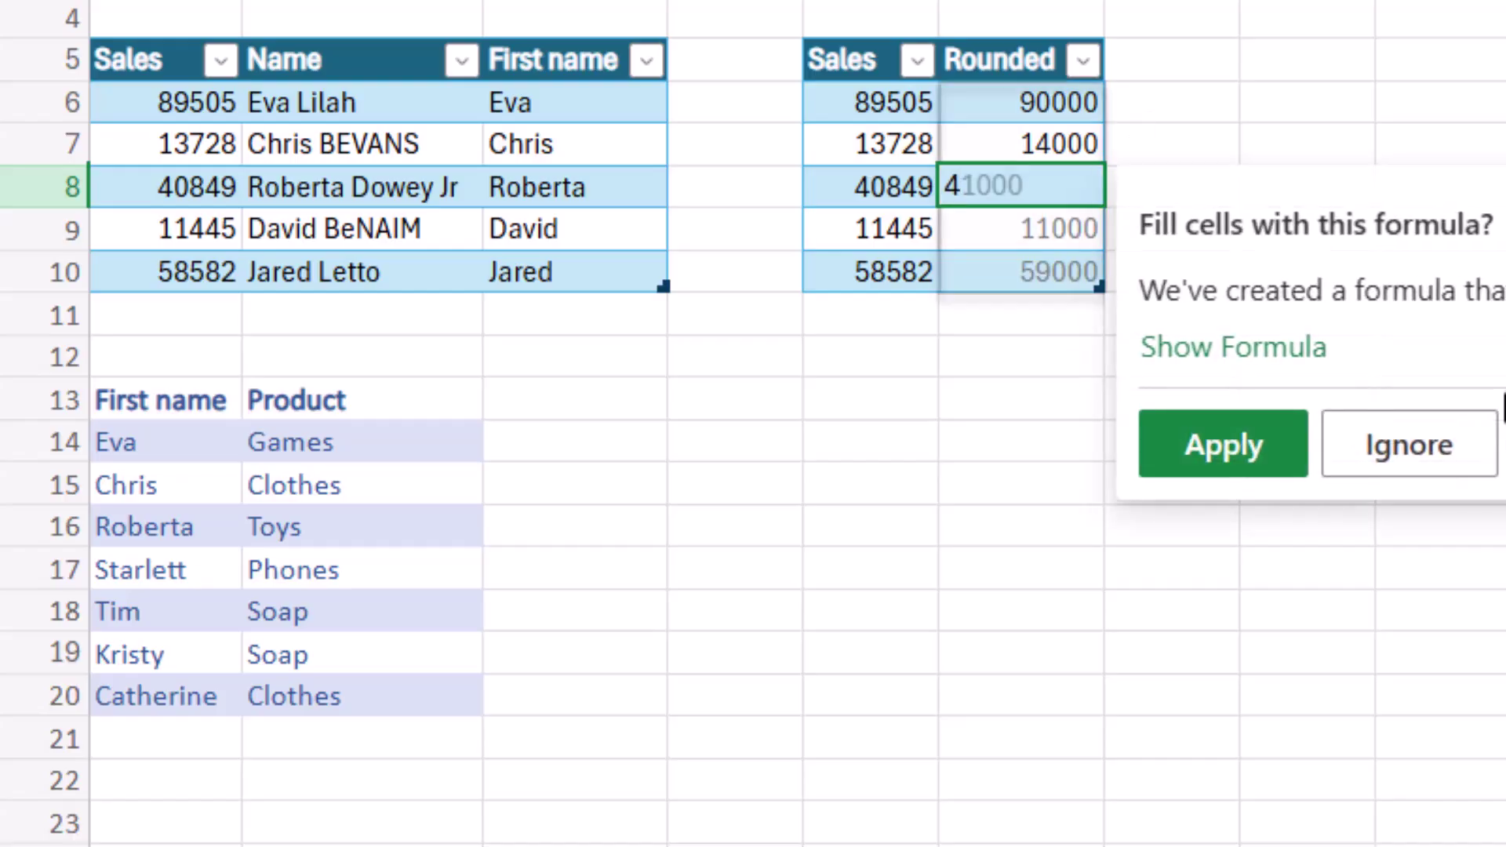
{"action": "left_click", "coordinate": [1303, 349]}
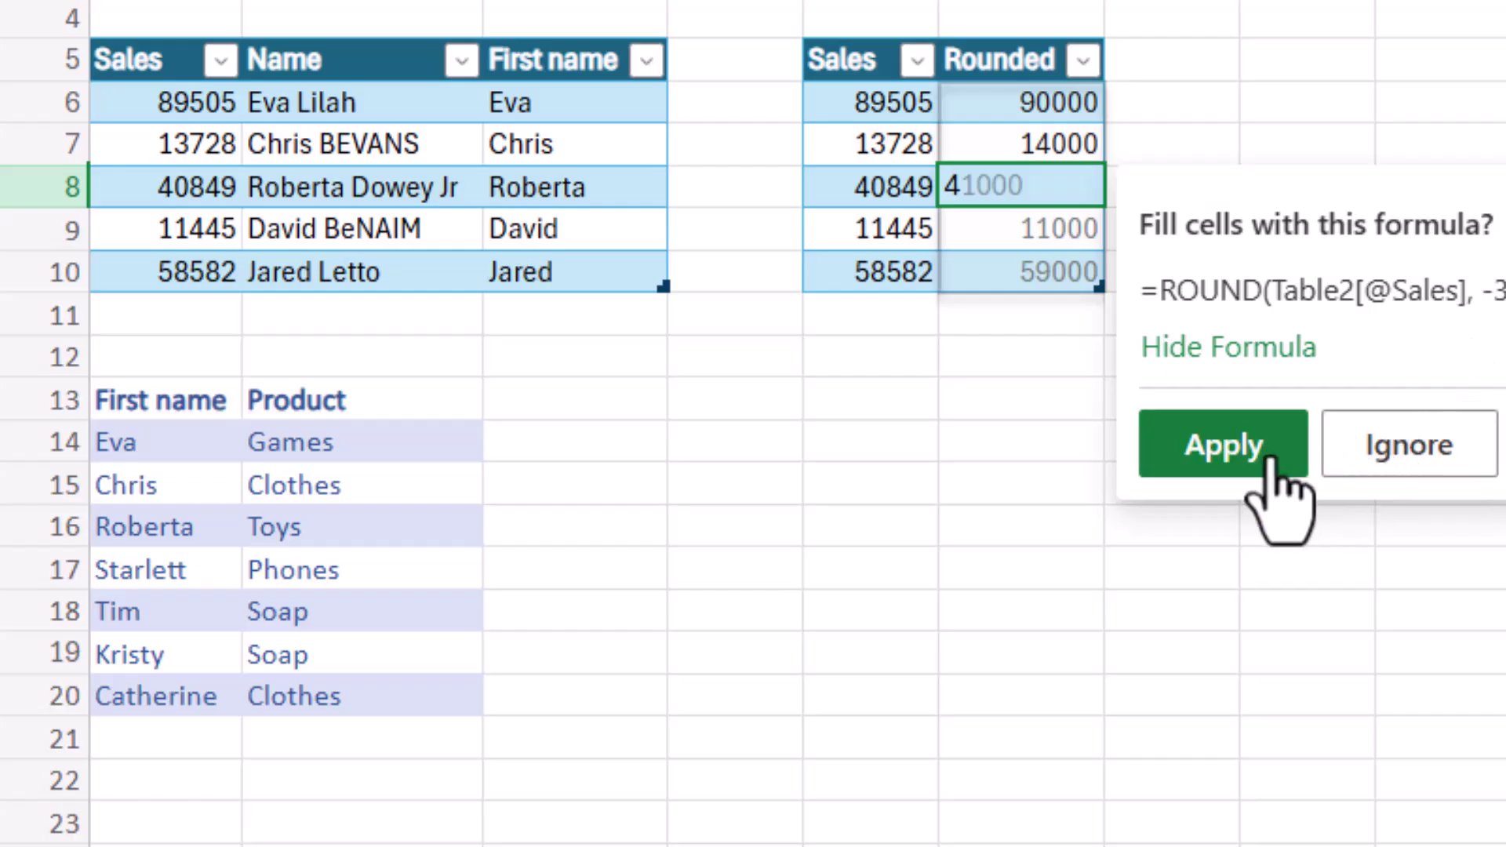
{"action": "left_click", "coordinate": [1223, 446]}
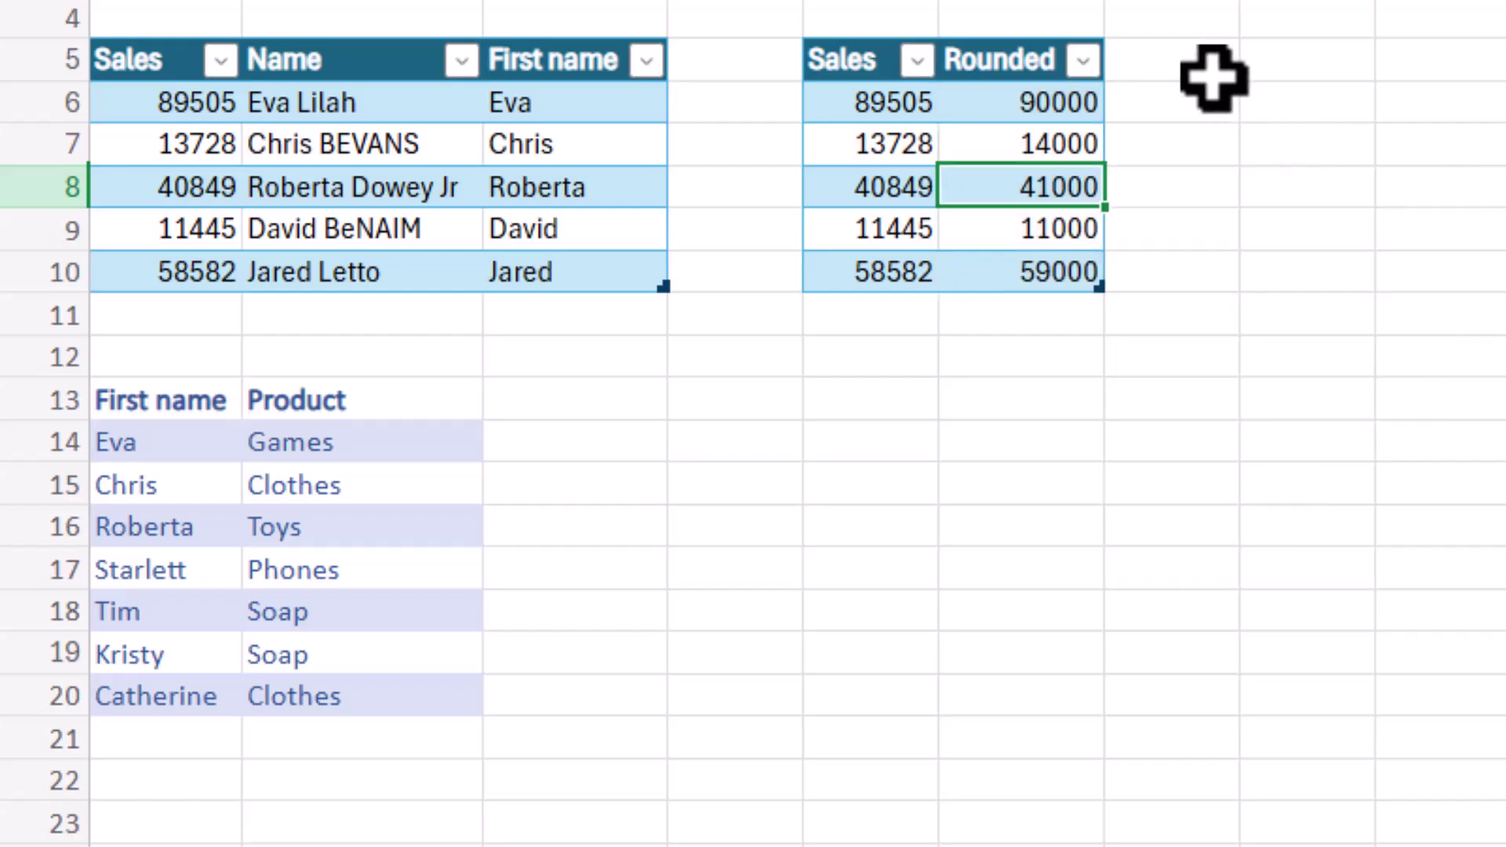
- Add a Row number column numbered 1, 2, 3
{"action": "left_click", "coordinate": [1172, 63]}
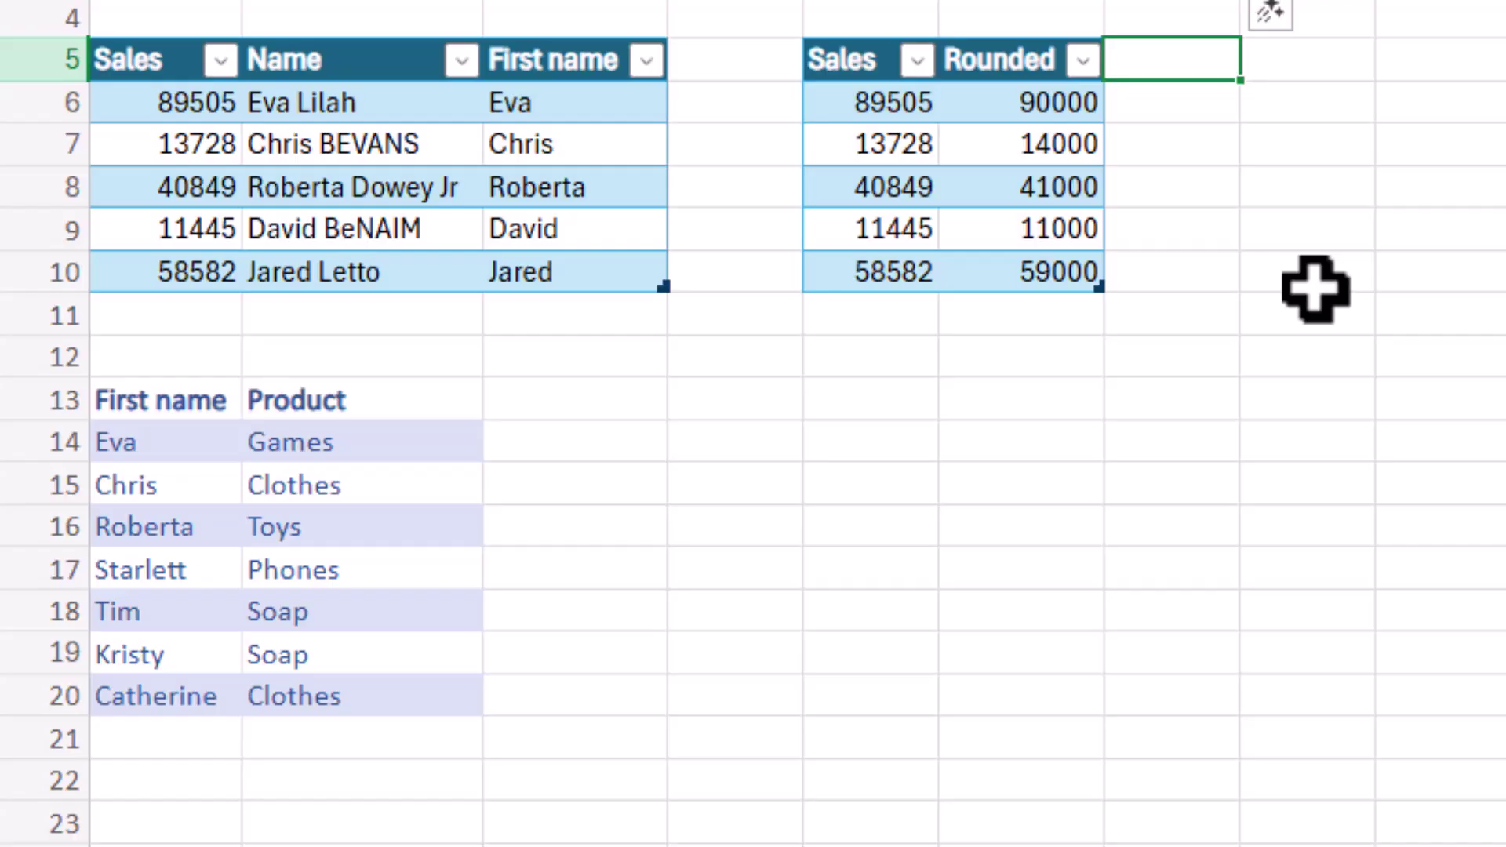
{"action": "type", "text": "Row"}
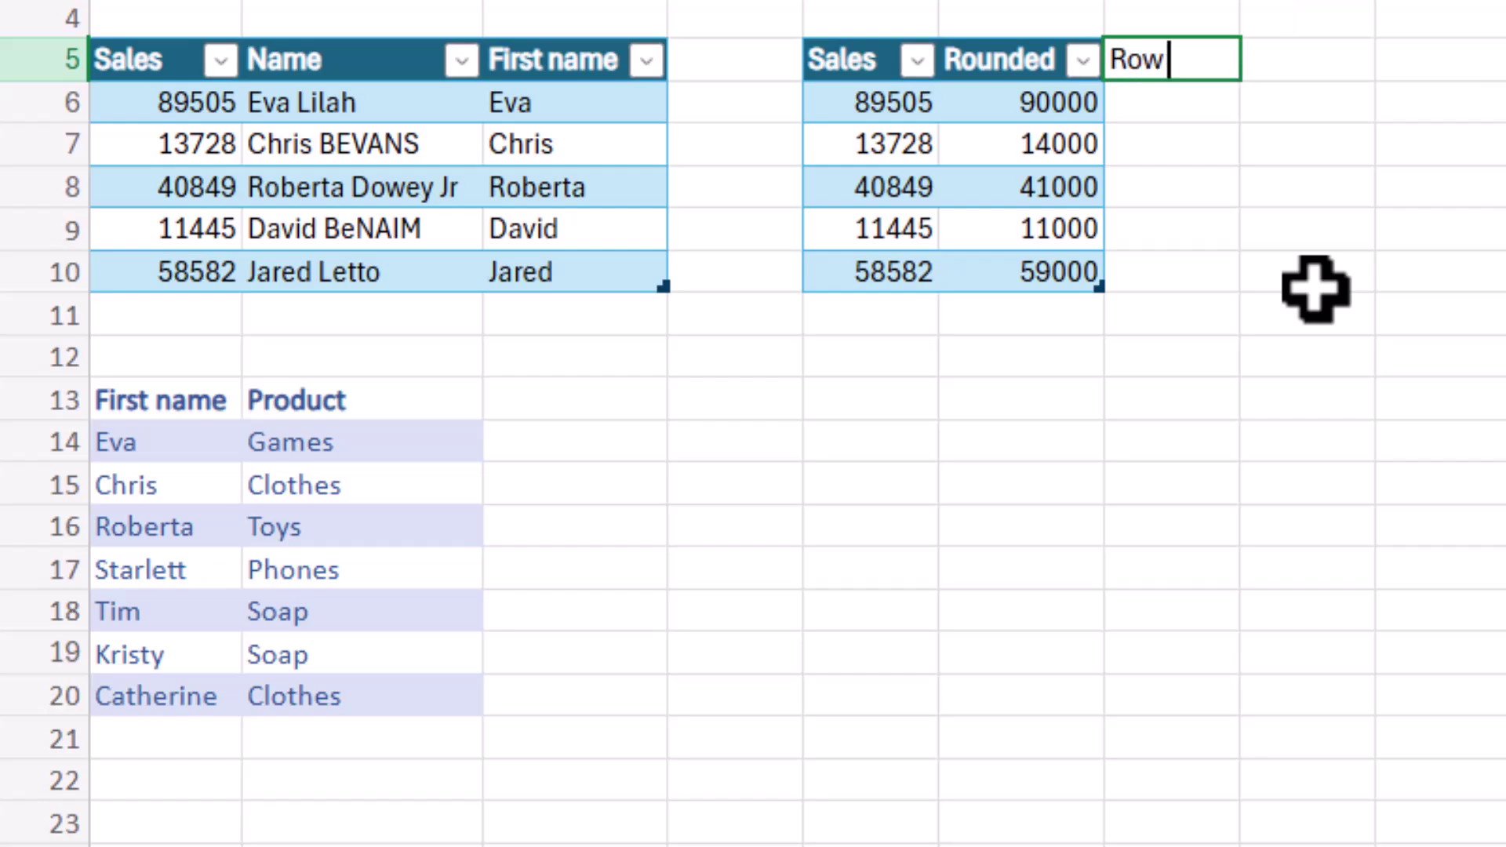
{"action": "type", "text": " number"}
{"action": "key", "text": "Return"}
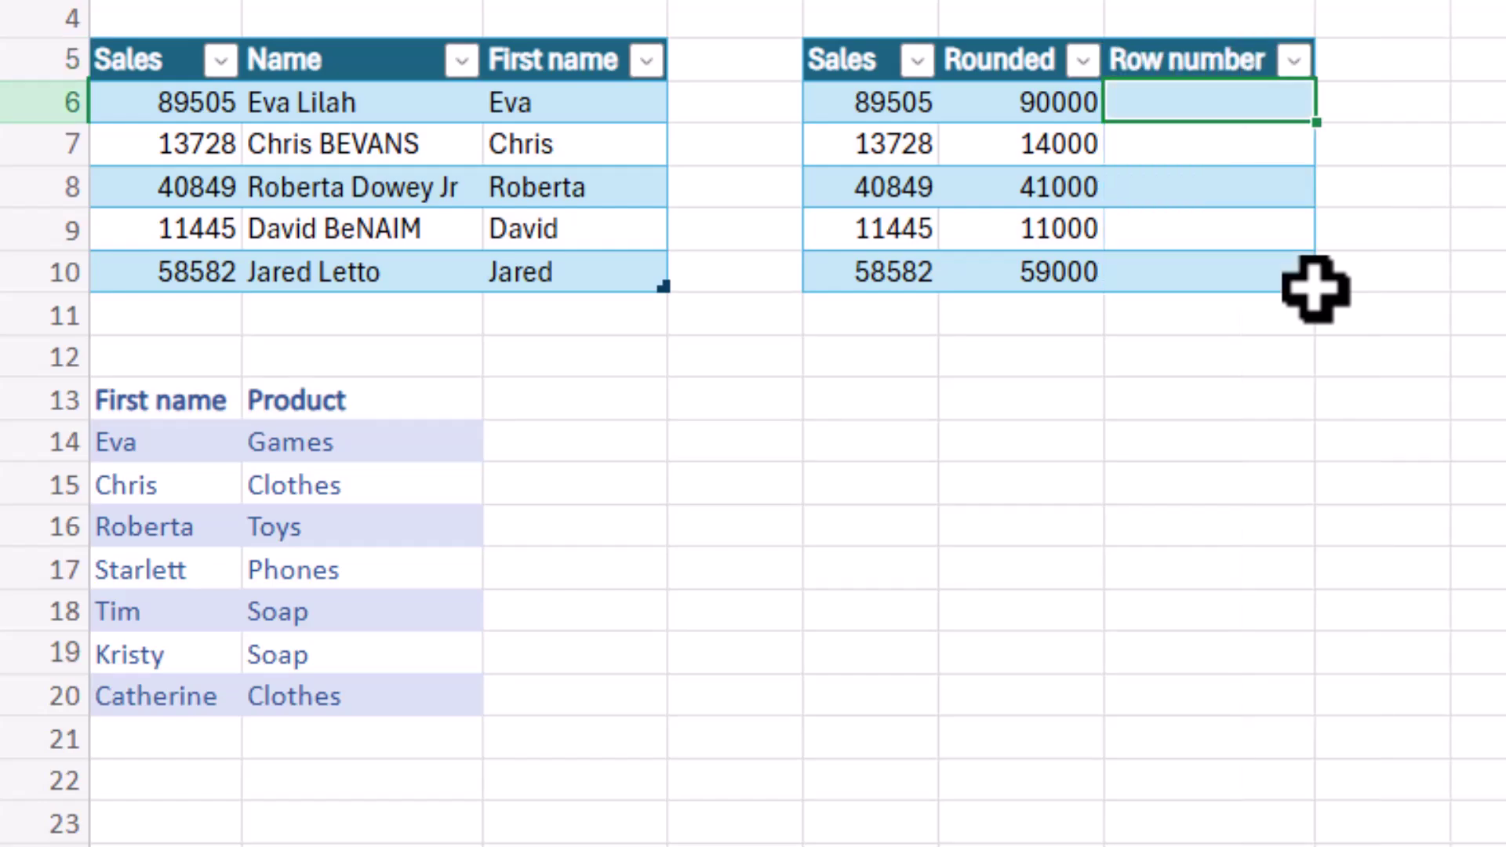
{"action": "type", "text": "1"}
{"action": "key", "text": "Return"}
{"action": "type", "text": "2"}
{"action": "key", "text": "Return"}
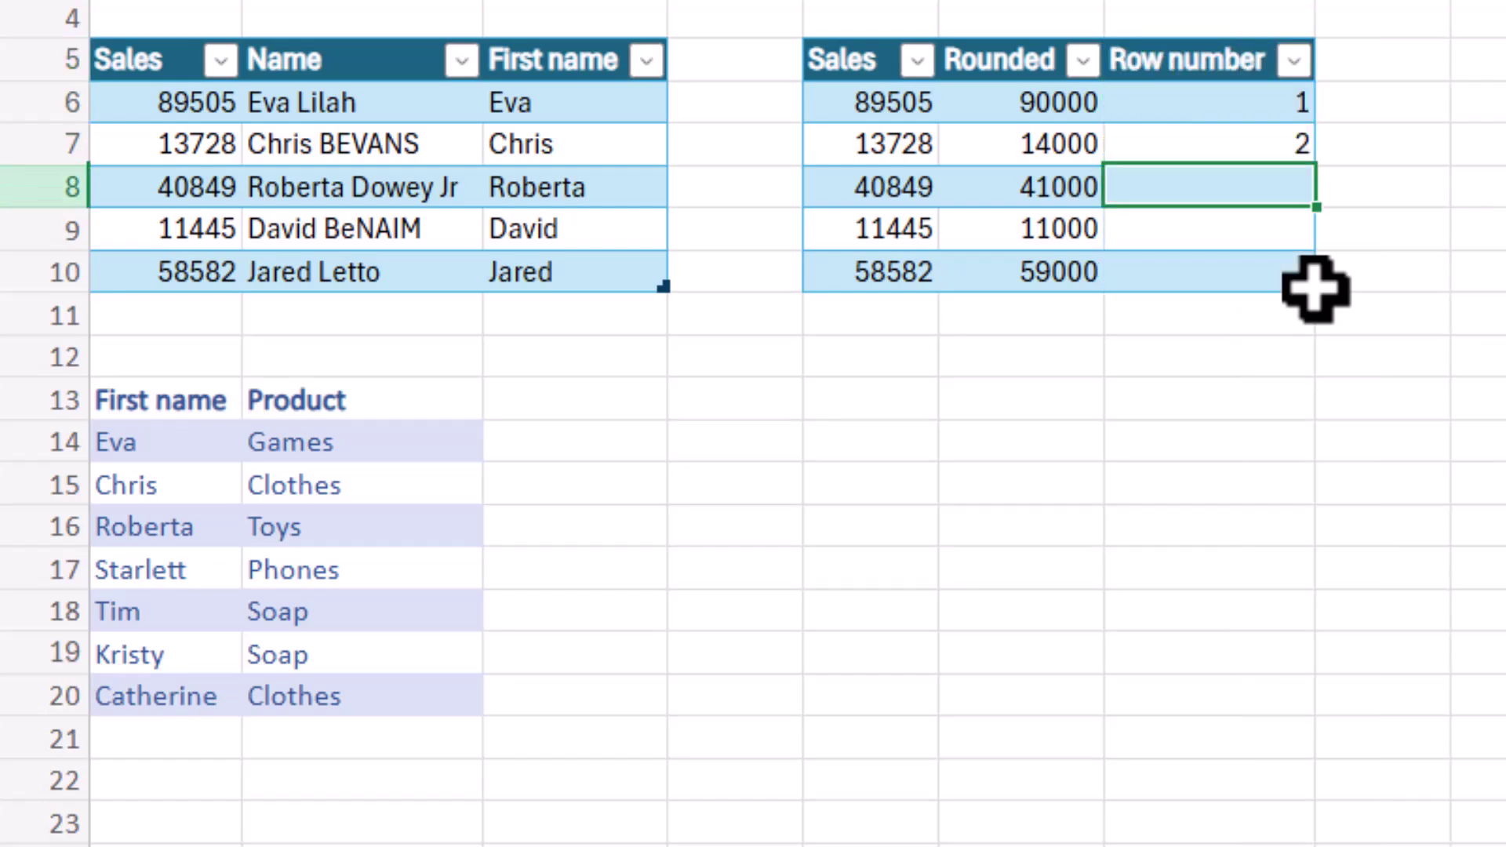
{"action": "type", "text": "3"}
{"action": "key", "text": "Return"}
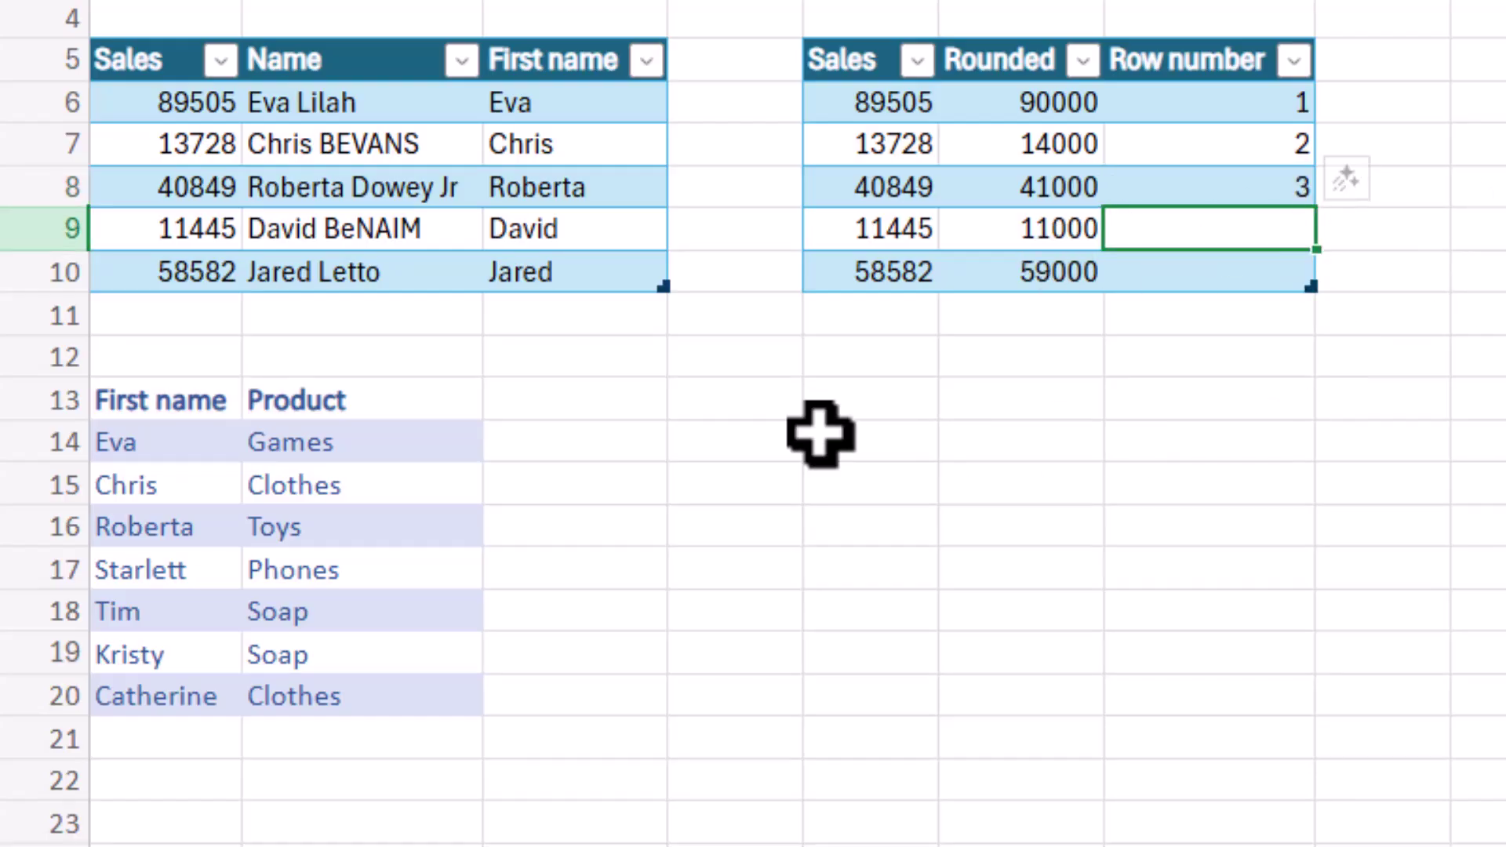
{"action": "left_click", "coordinate": [556, 407]}
- Format the First name and Product list A13:B20 as a table with headers
{"action": "left_click", "coordinate": [330, 435]}
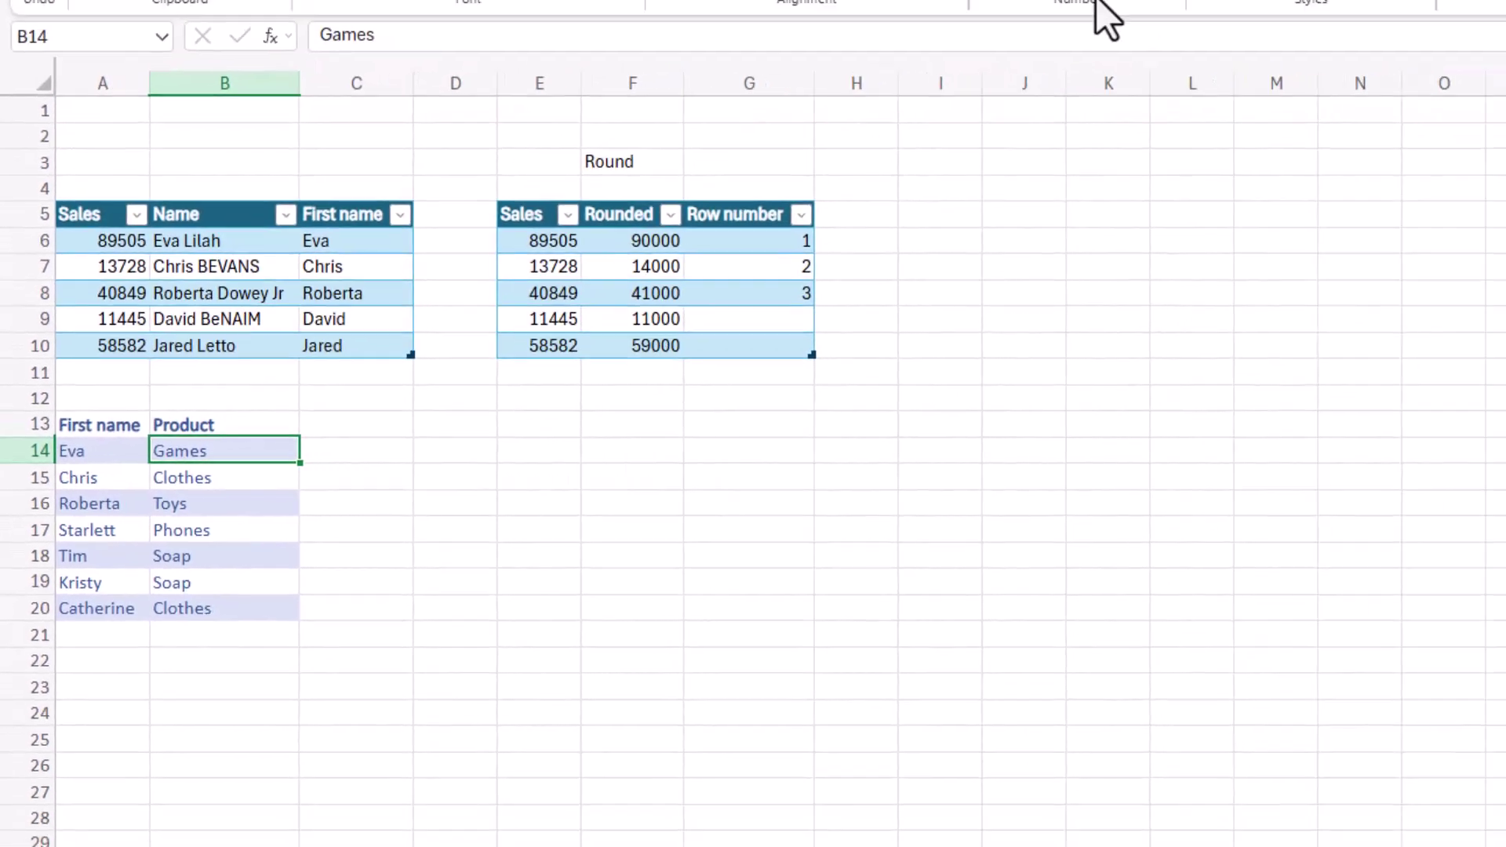
{"action": "left_click_drag", "start_coordinate": [99, 427], "coordinate": [215, 613]}
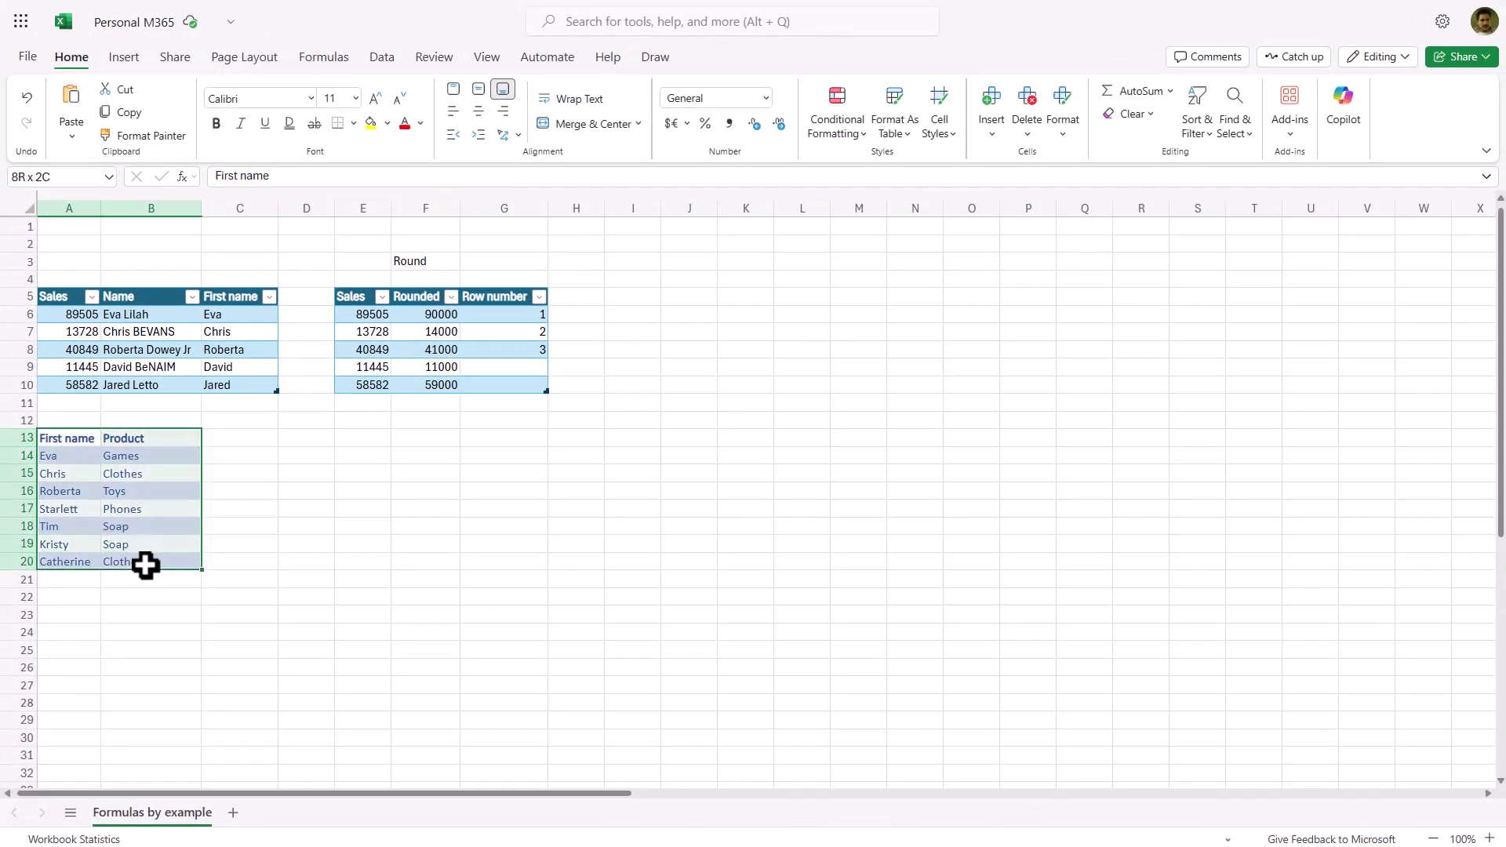
{"action": "left_click_drag", "start_coordinate": [145, 565], "coordinate": [146, 565]}
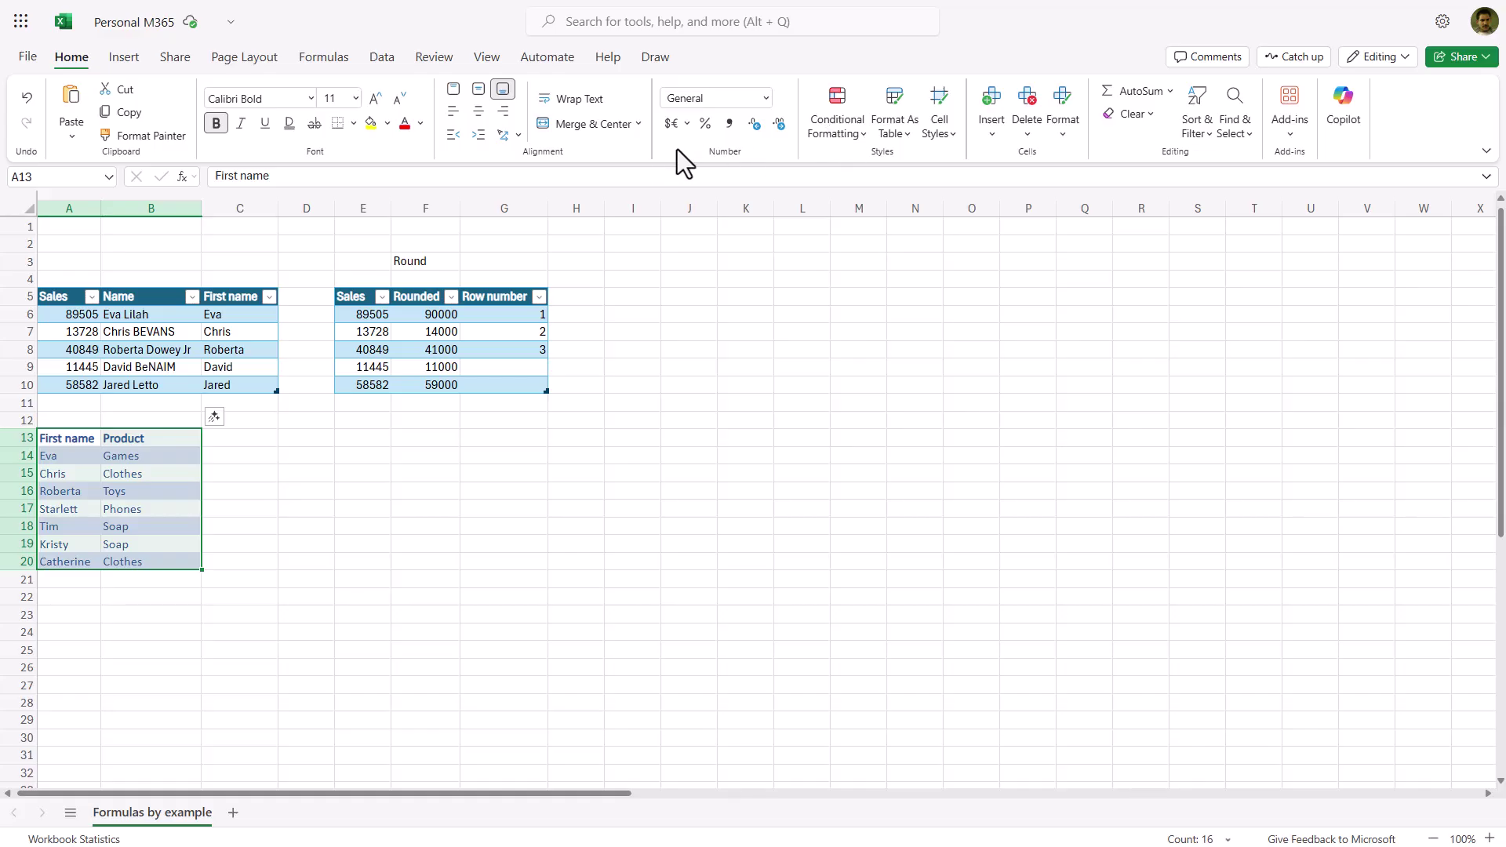
{"action": "left_click", "coordinate": [892, 129]}
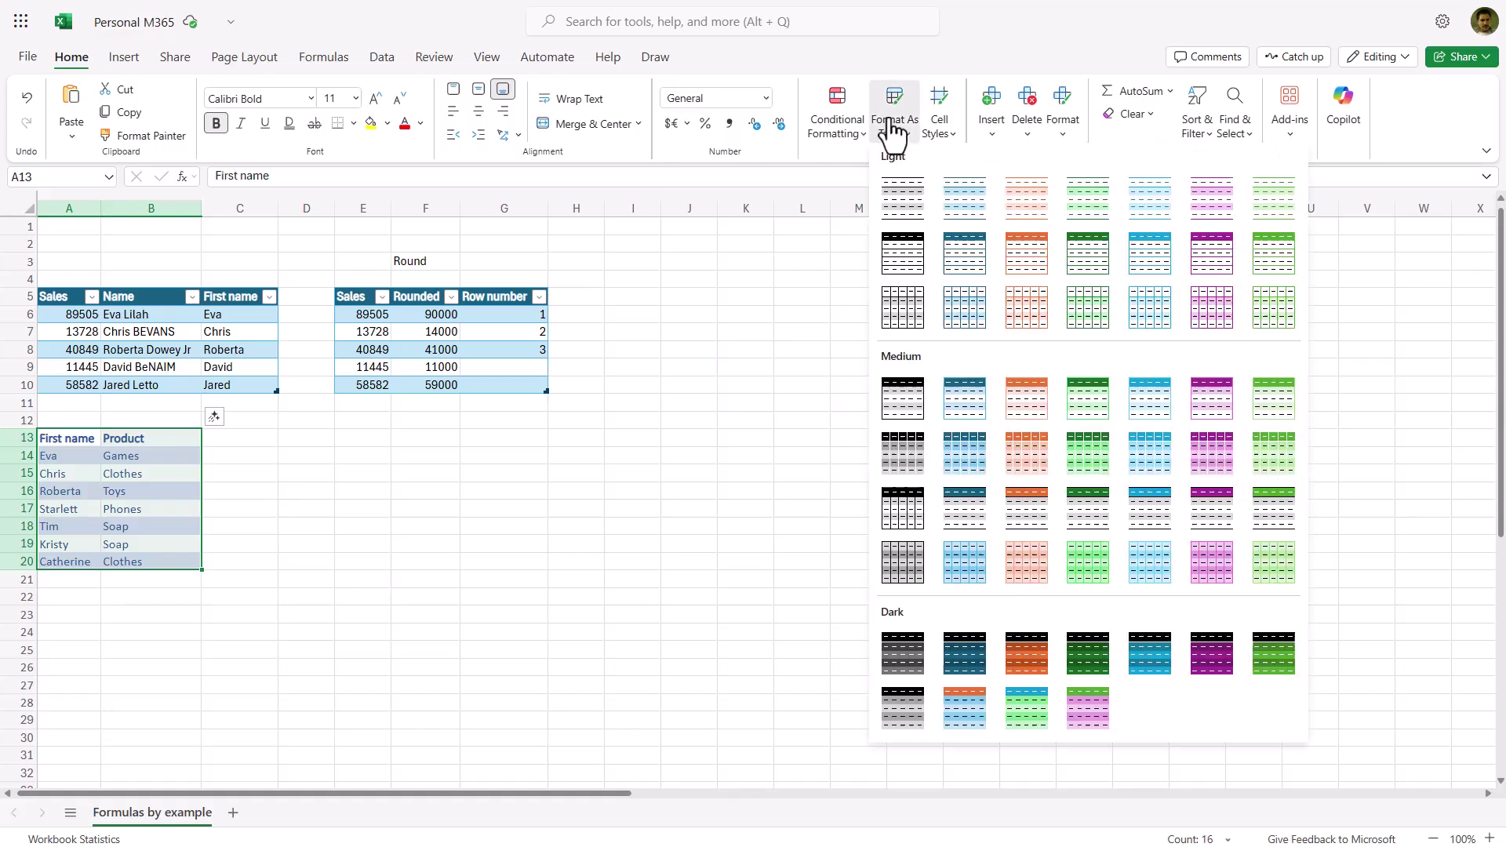
{"action": "left_click", "coordinate": [1035, 268]}
{"action": "left_click", "coordinate": [816, 473]}
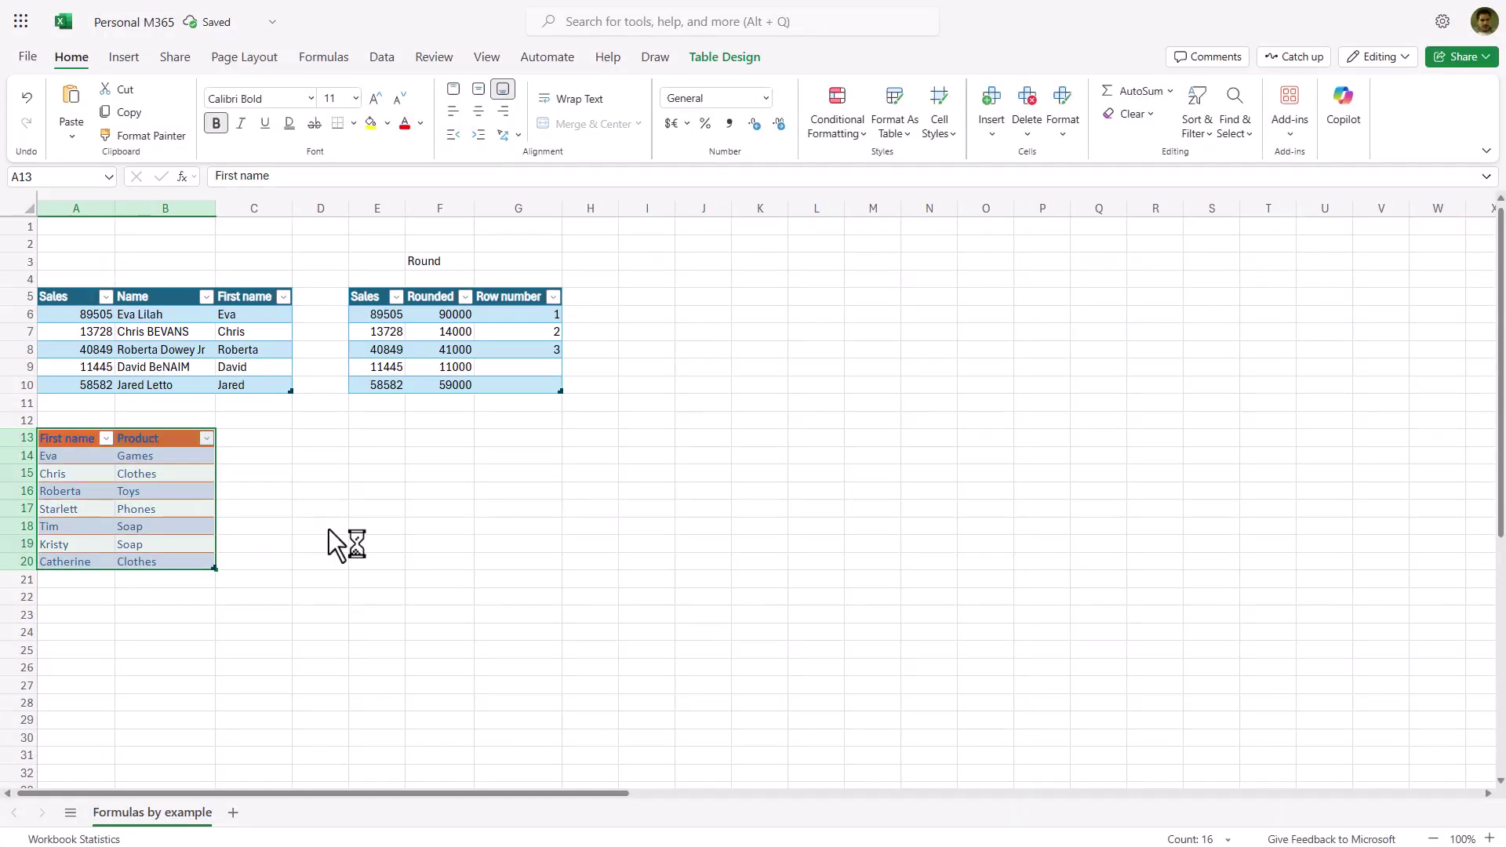
- Add an empty New column and clear leftover cell formatting from A13:C20
{"action": "left_click", "coordinate": [253, 440]}
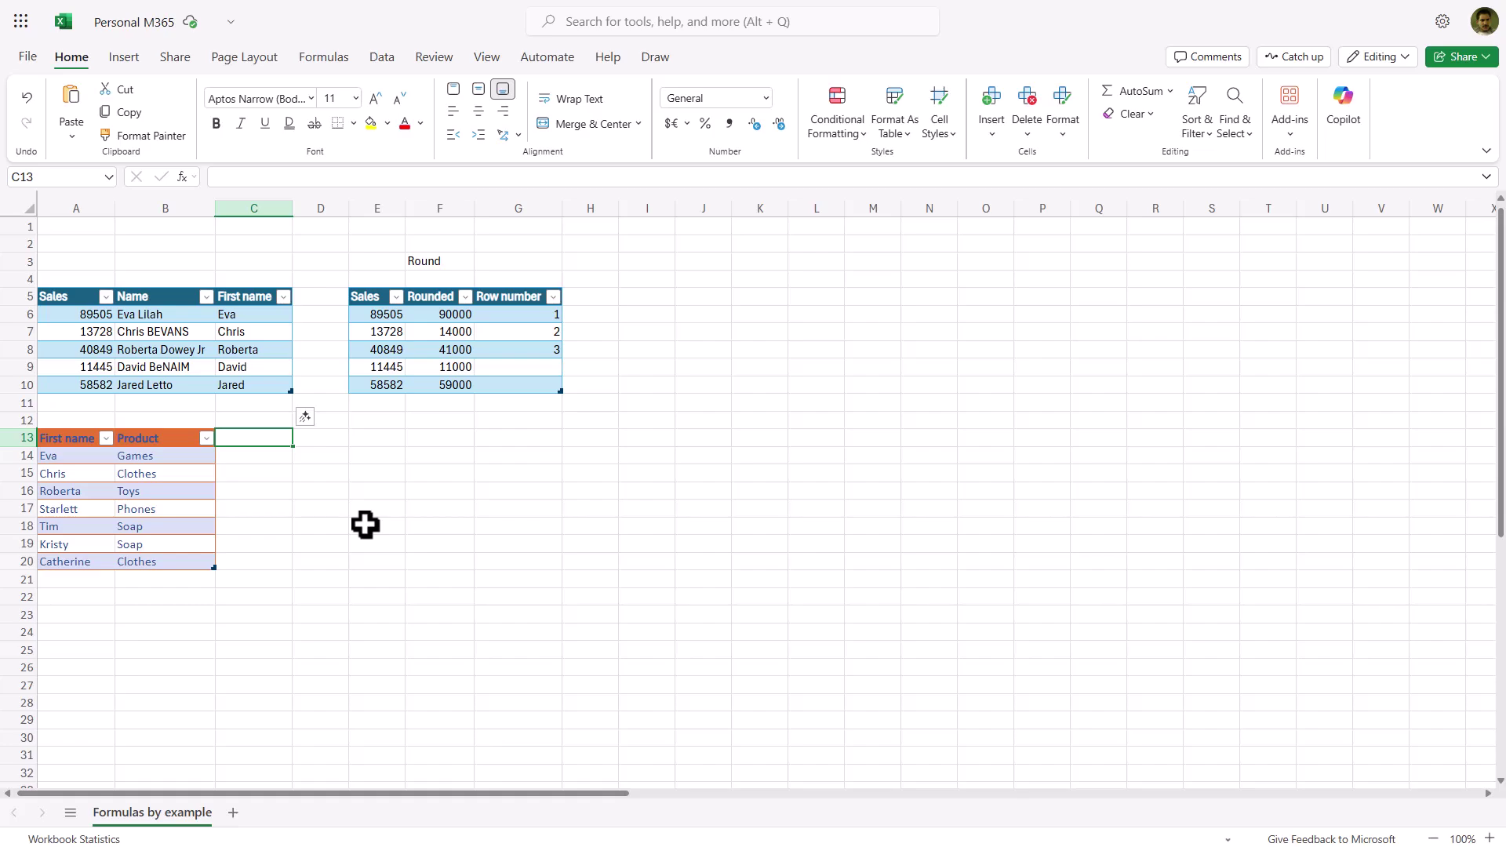
{"action": "type", "text": "New"}
{"action": "key", "text": "Return"}
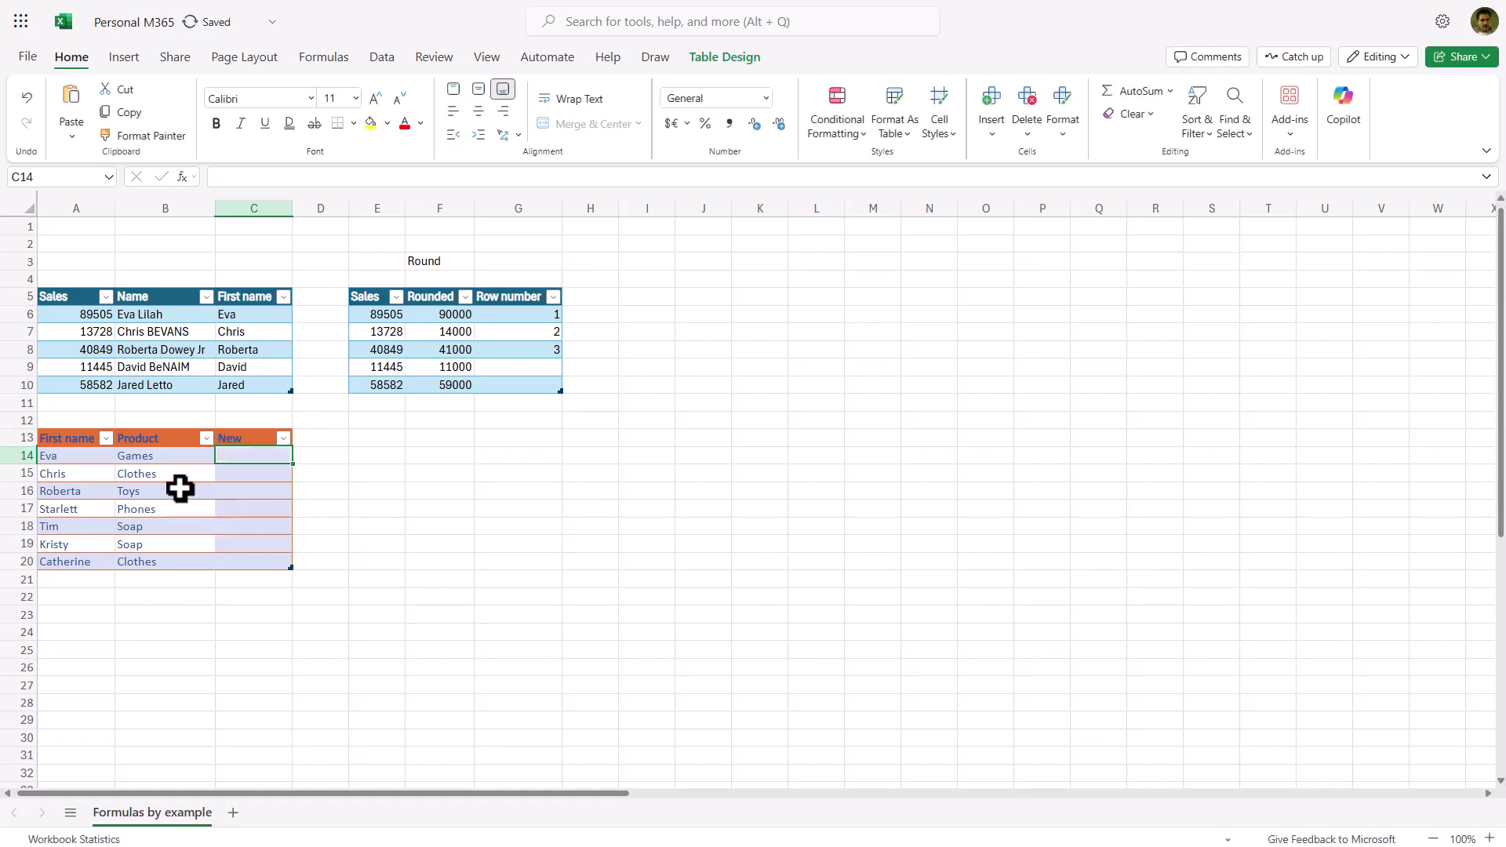
{"action": "left_click_drag", "start_coordinate": [74, 440], "coordinate": [272, 567]}
{"action": "left_click", "coordinate": [1132, 118]}
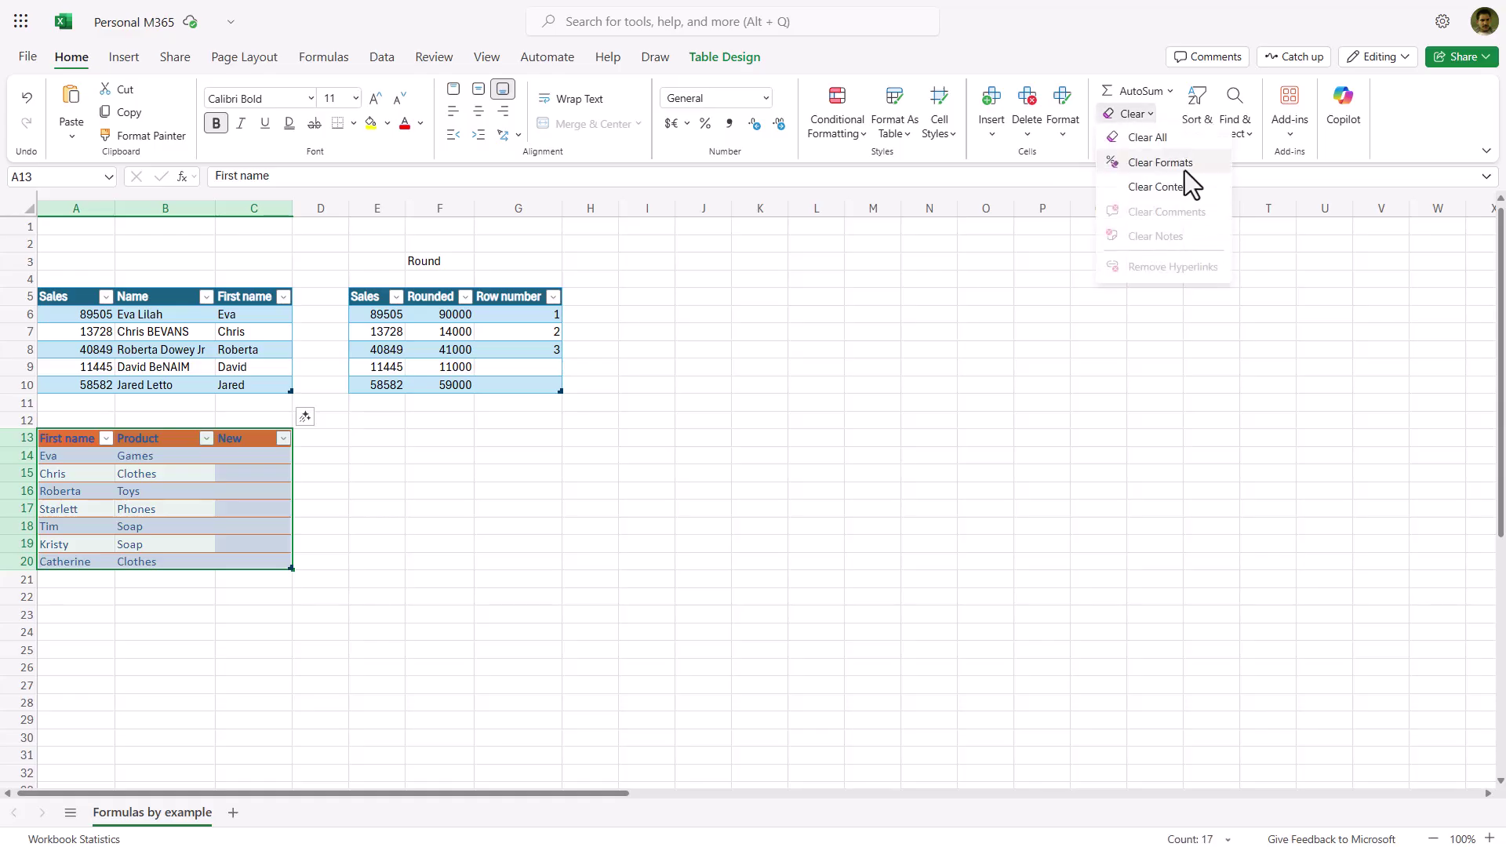
{"action": "left_click", "coordinate": [1183, 166]}
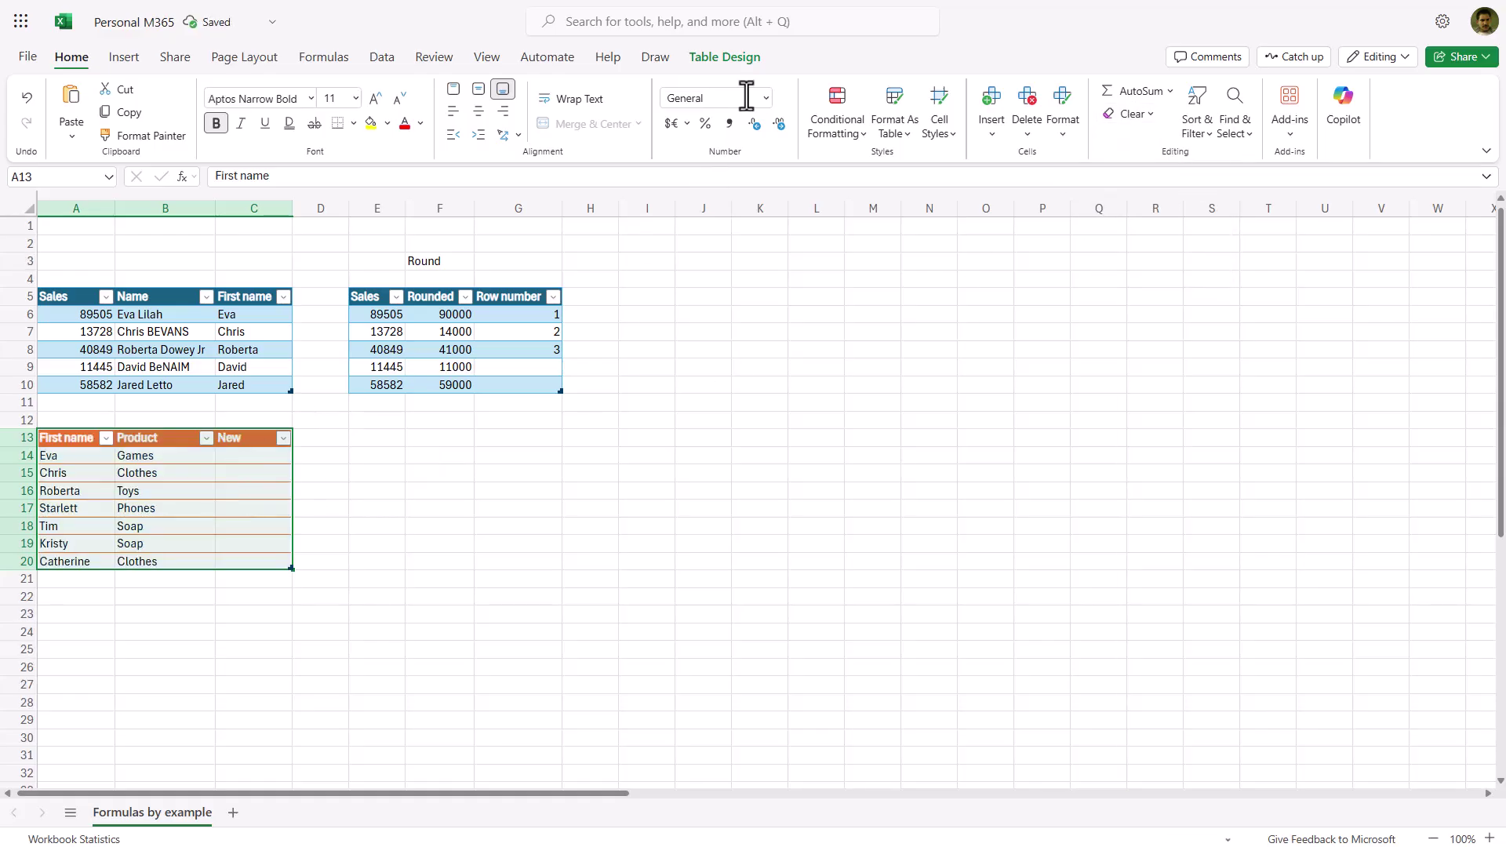
{"action": "left_click", "coordinate": [749, 58]}
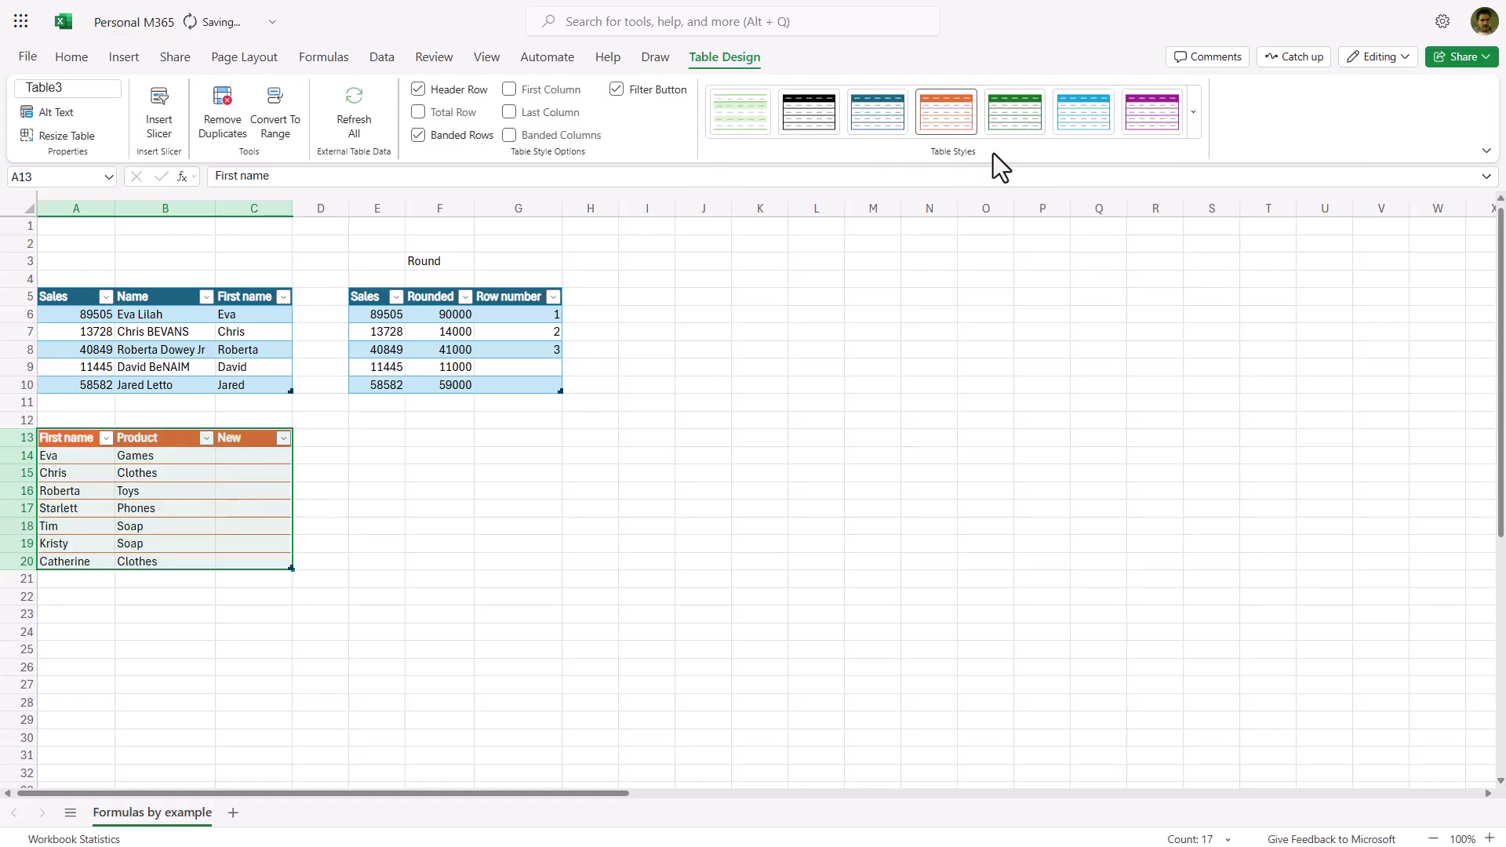
- Give the table a green style and enter Eva buys games, Chris buys clothes, Roberta buys toys
{"action": "left_click", "coordinate": [252, 458]}
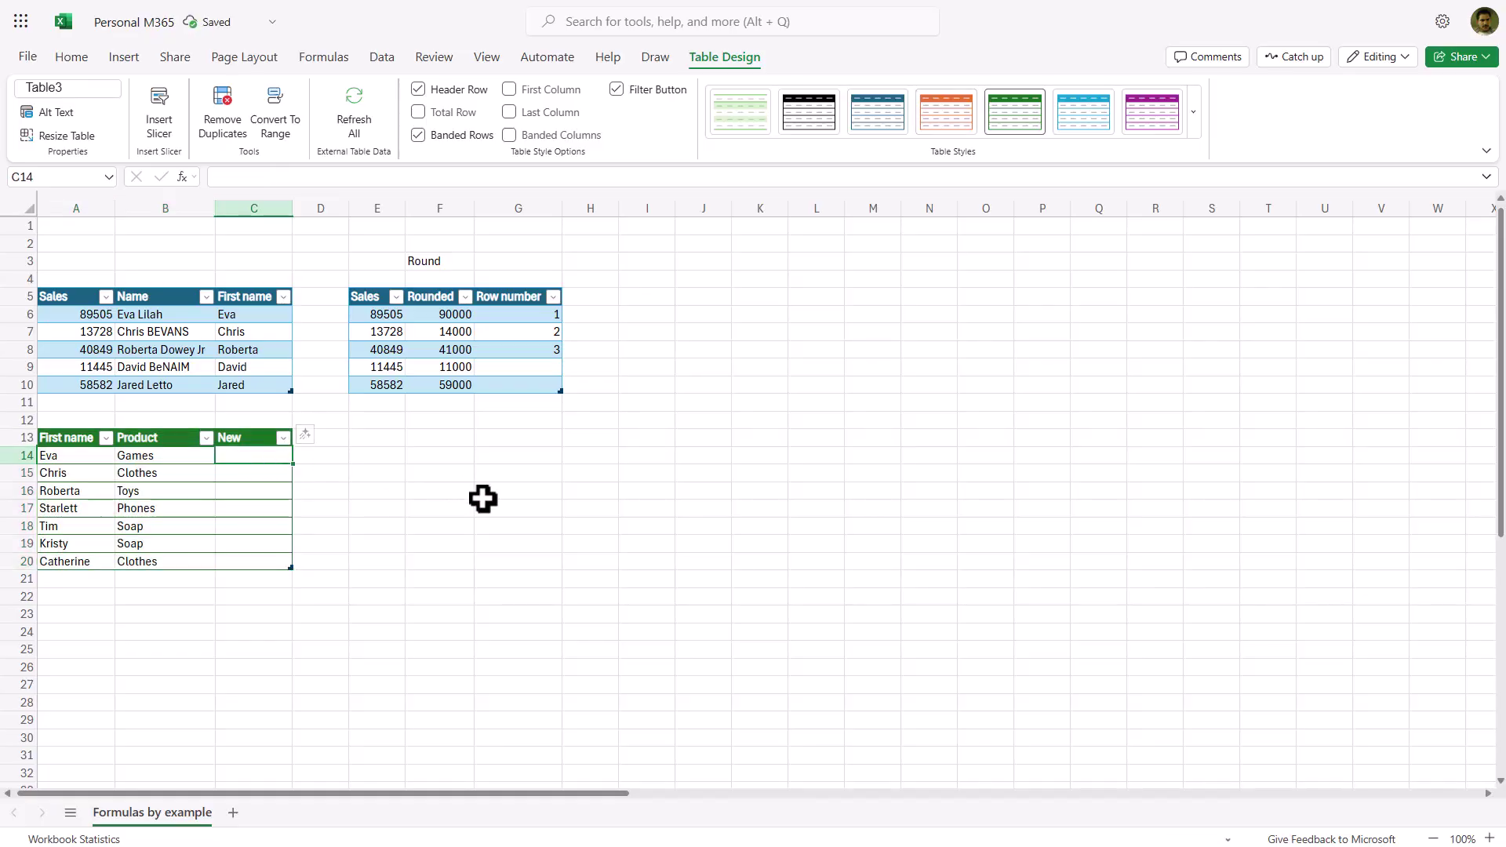
{"action": "type", "text": "Eva"}
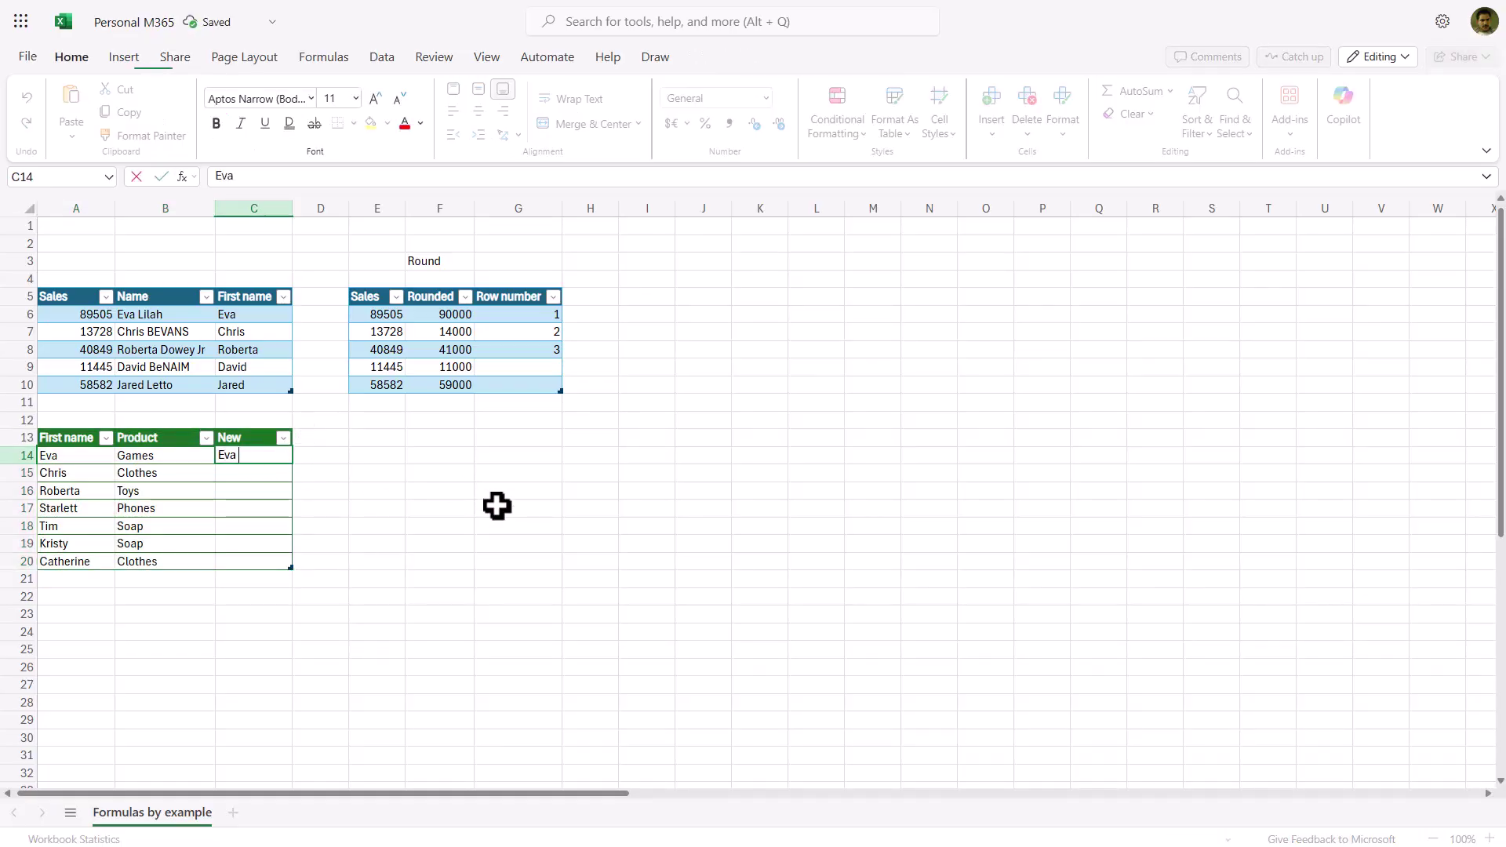
{"action": "type", "text": " buys games"}
{"action": "key", "text": "Return"}
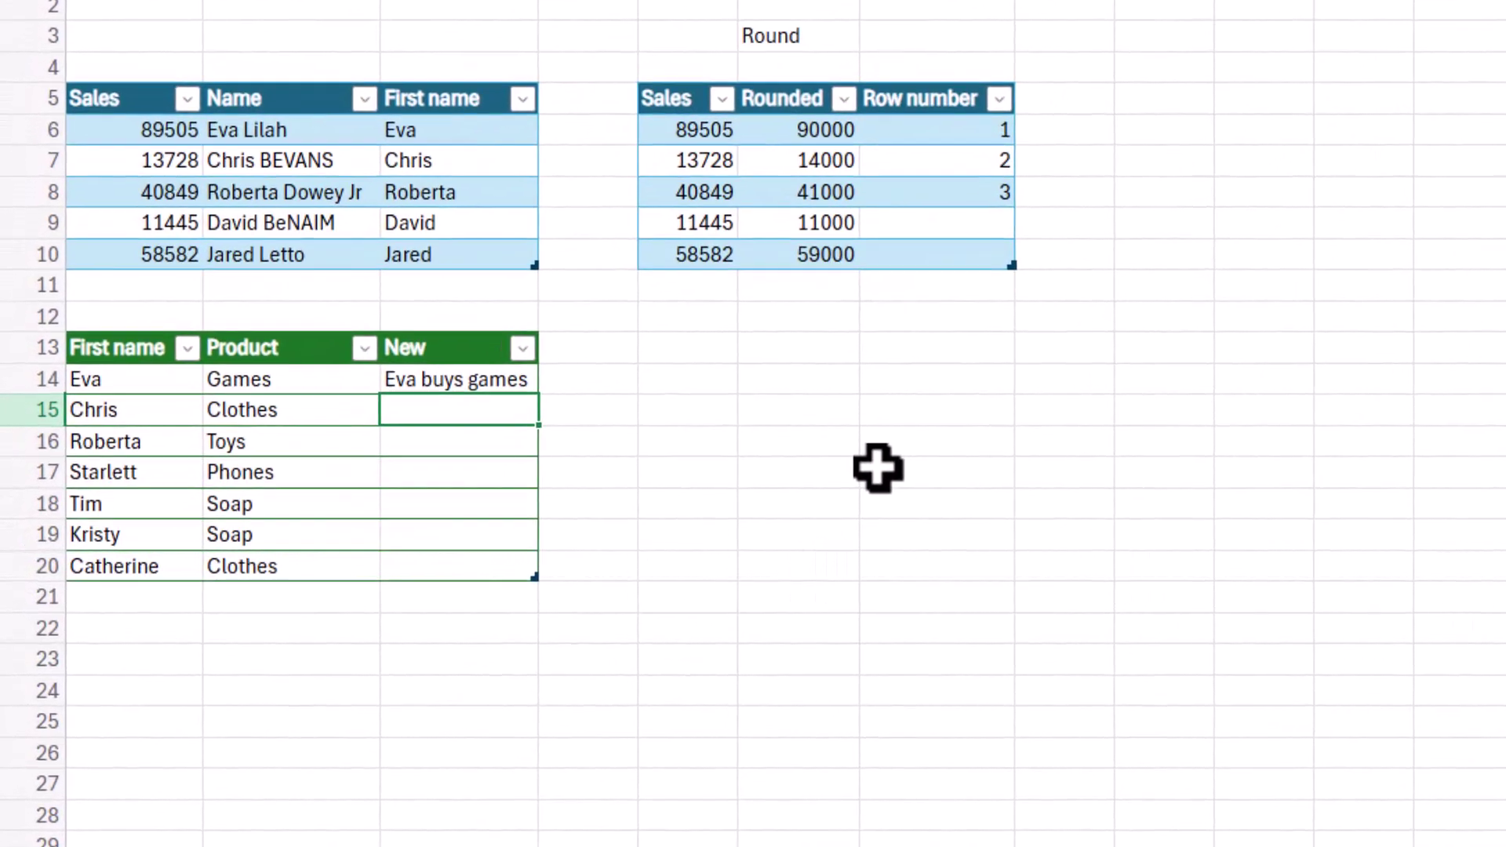
{"action": "type", "text": "Chris"}
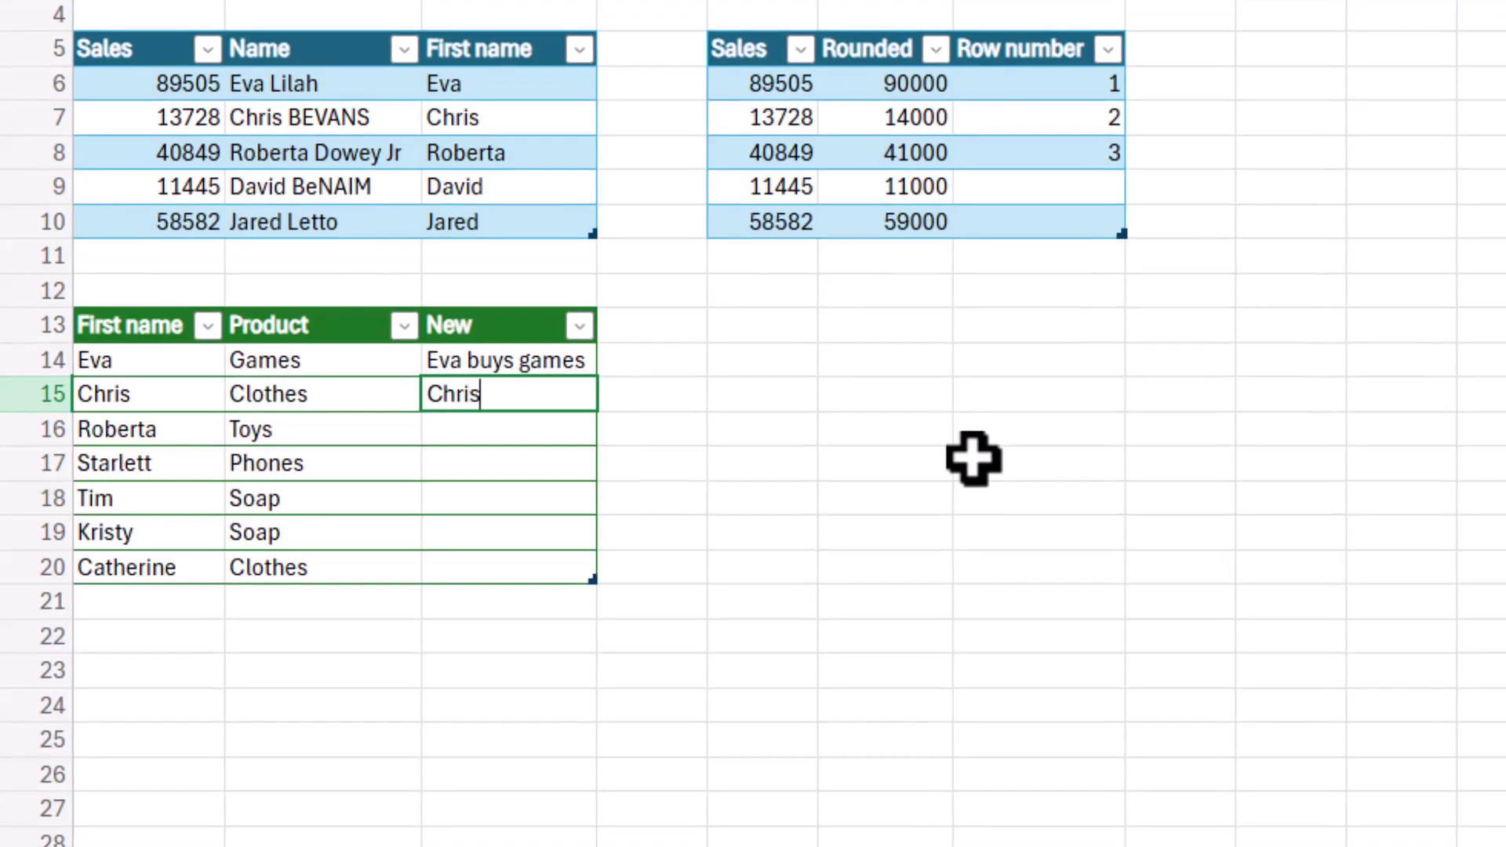
{"action": "type", "text": " buys clothes"}
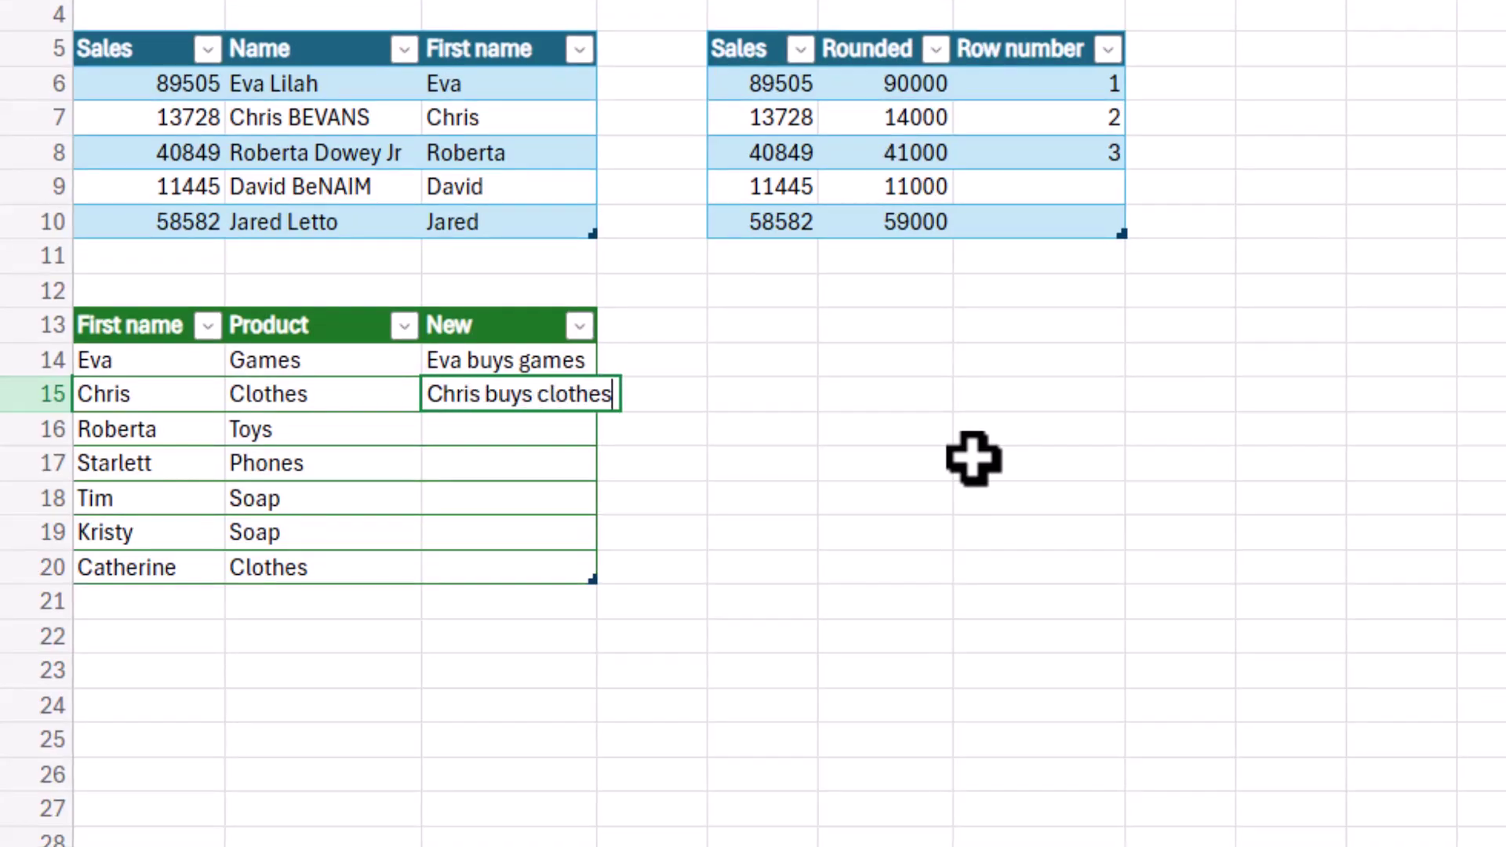
{"action": "key", "text": "Return"}
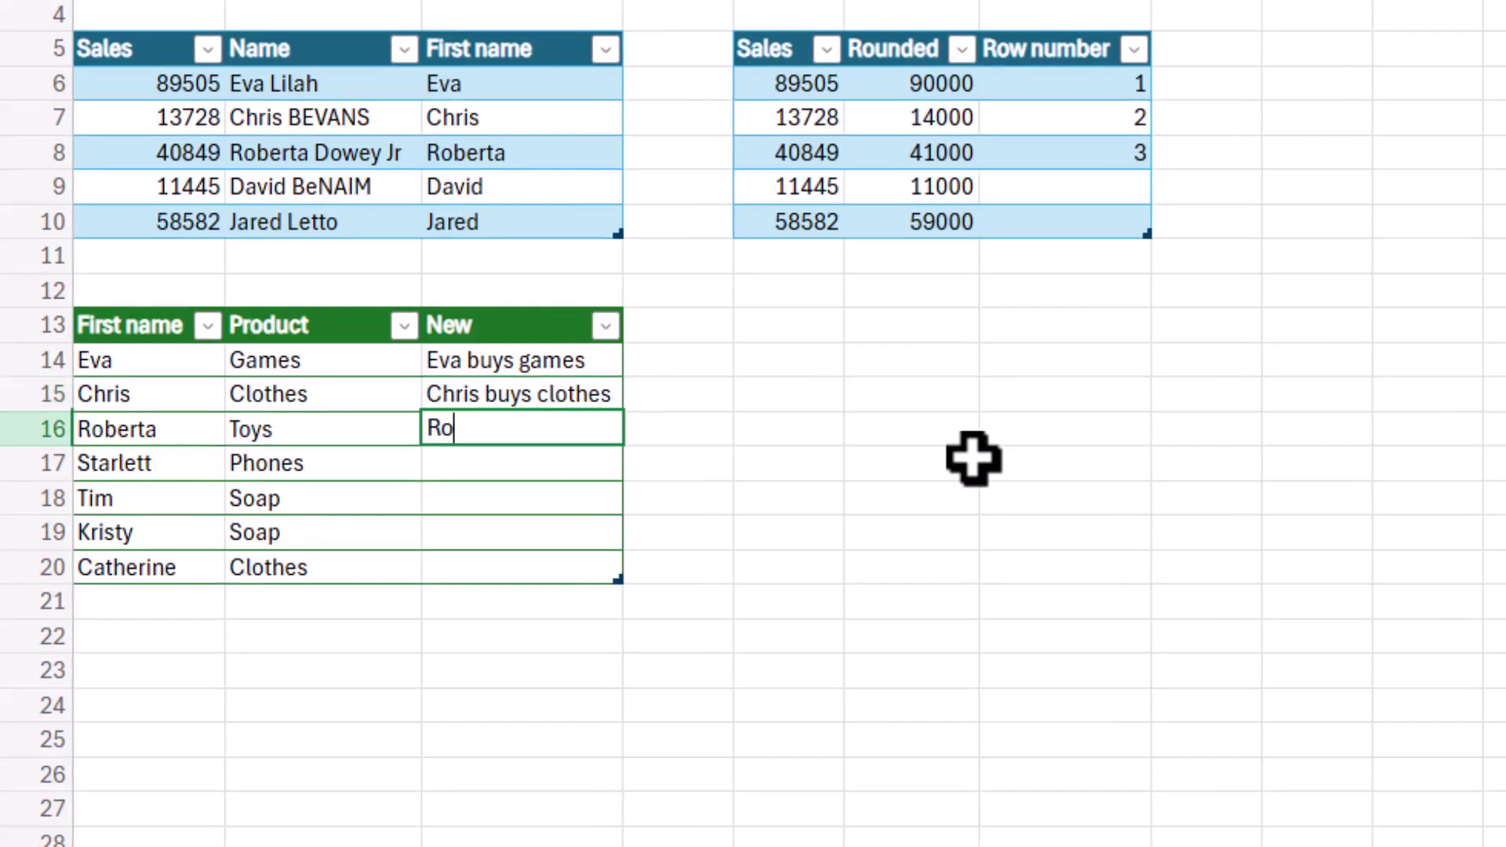
{"action": "type", "text": "Roberta buys toy"}
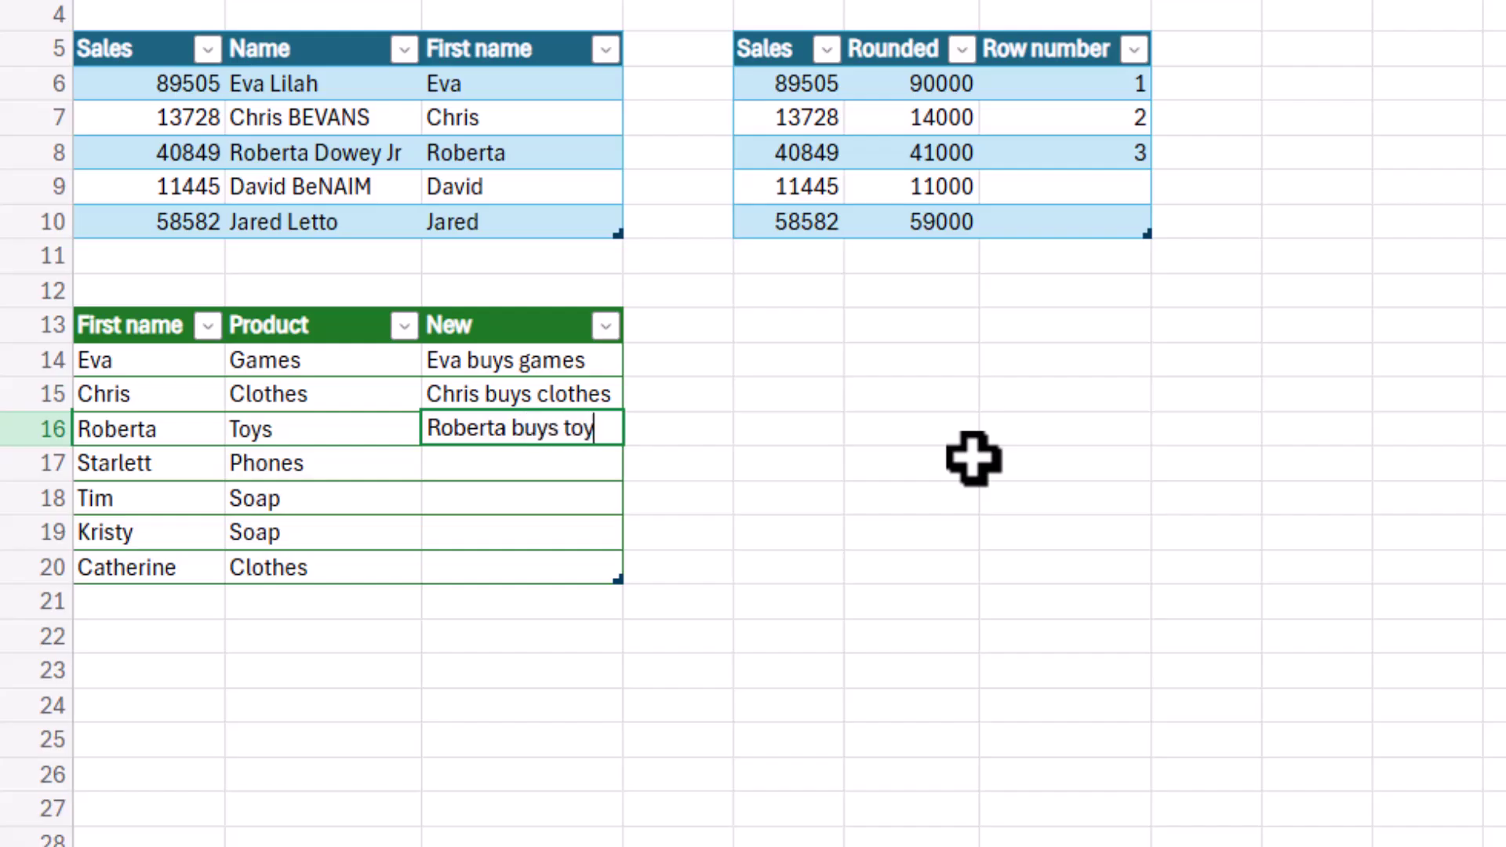
{"action": "type", "text": "s"}
{"action": "key", "text": "Return"}
{"action": "key", "text": "Down"}
{"action": "key", "text": "Up"}
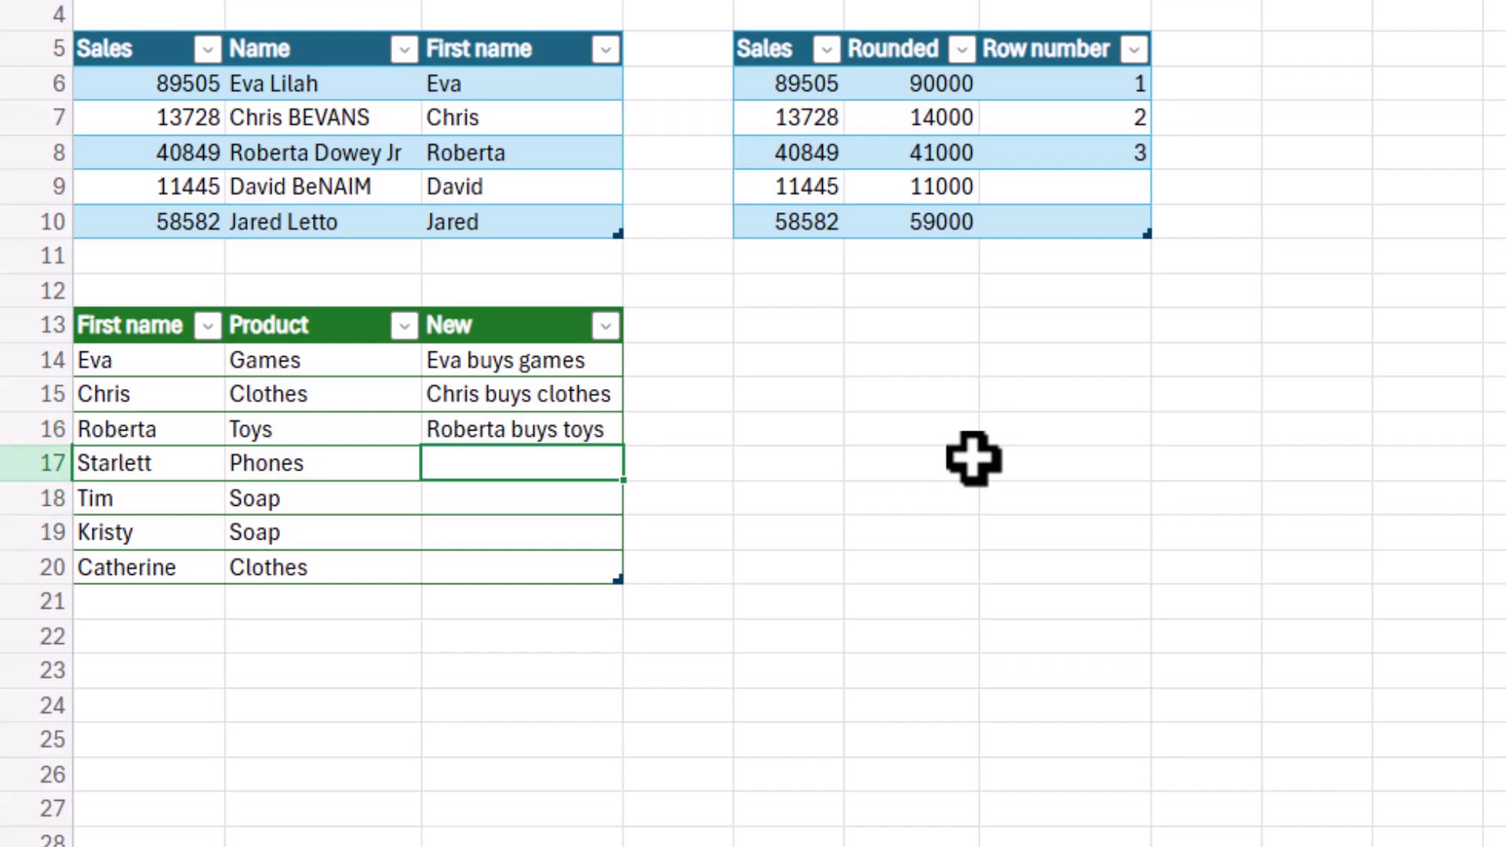
- Insert a new column after First name headed Initials
{"action": "left_click", "coordinate": [679, 4]}
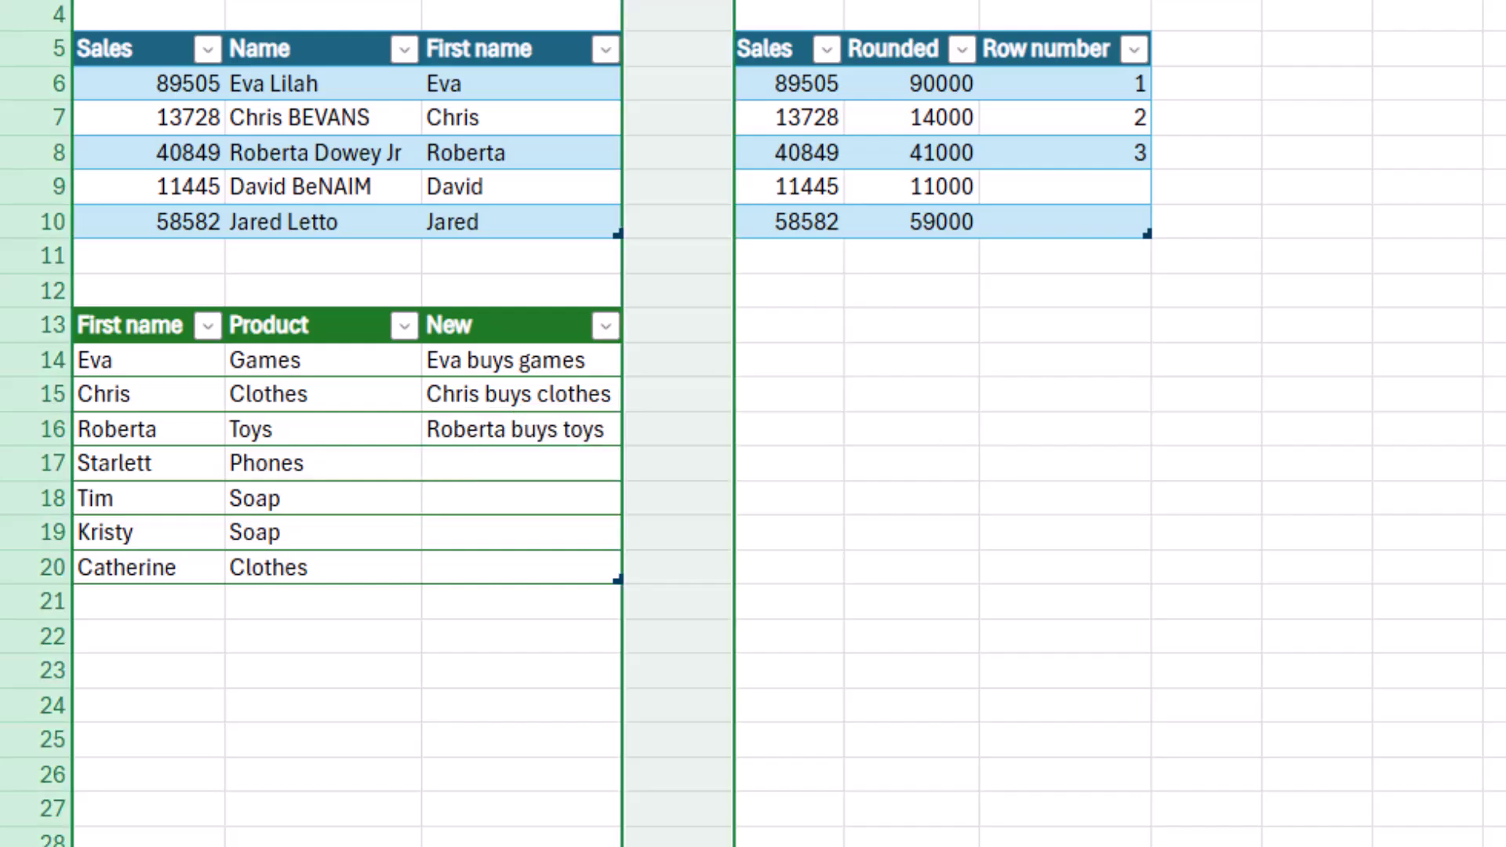
{"action": "right_click", "coordinate": [678, 4]}
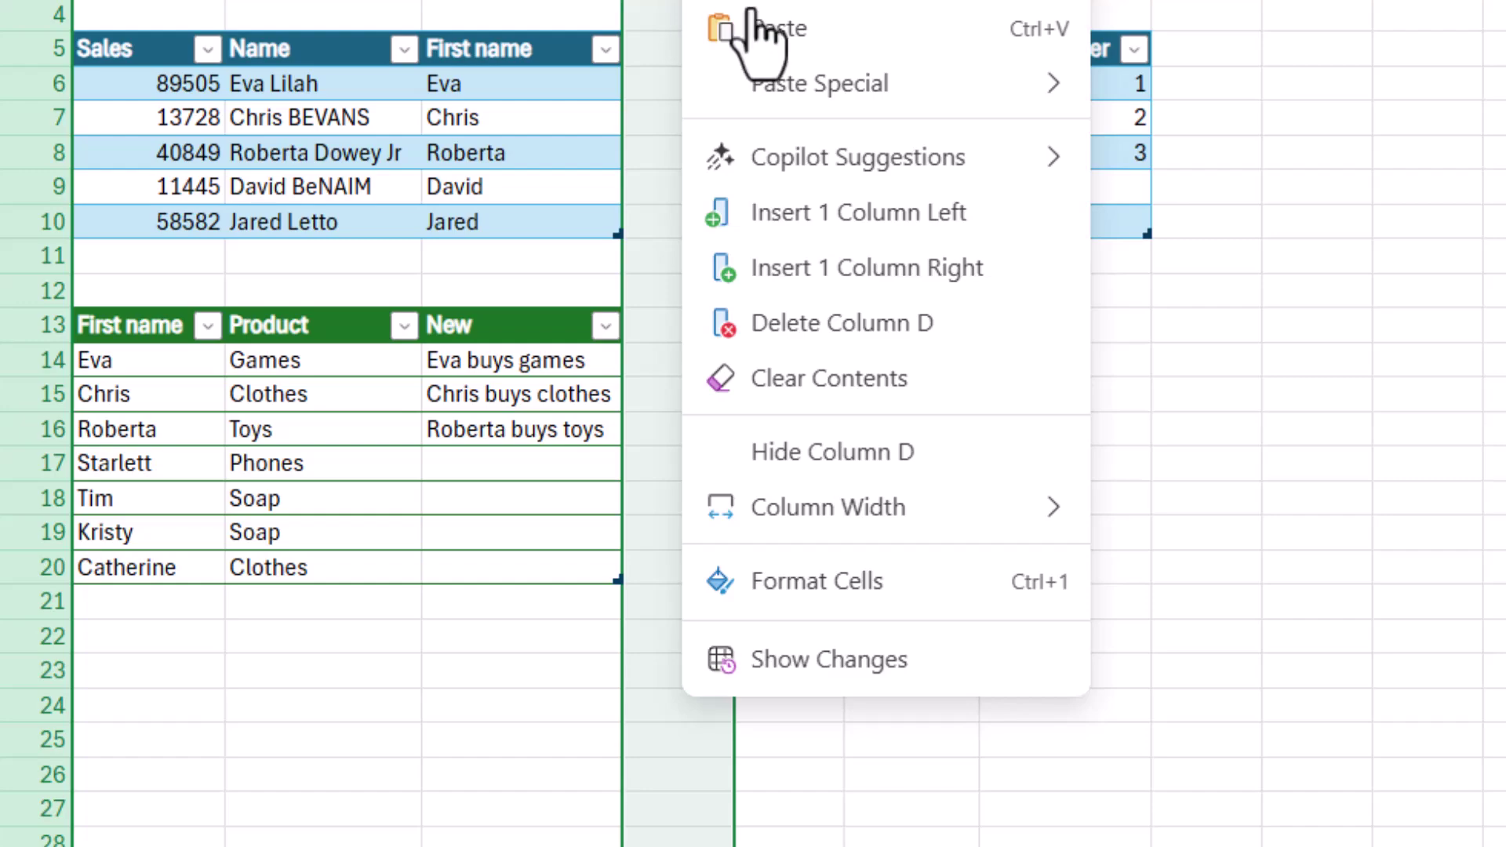
{"action": "left_click", "coordinate": [981, 271]}
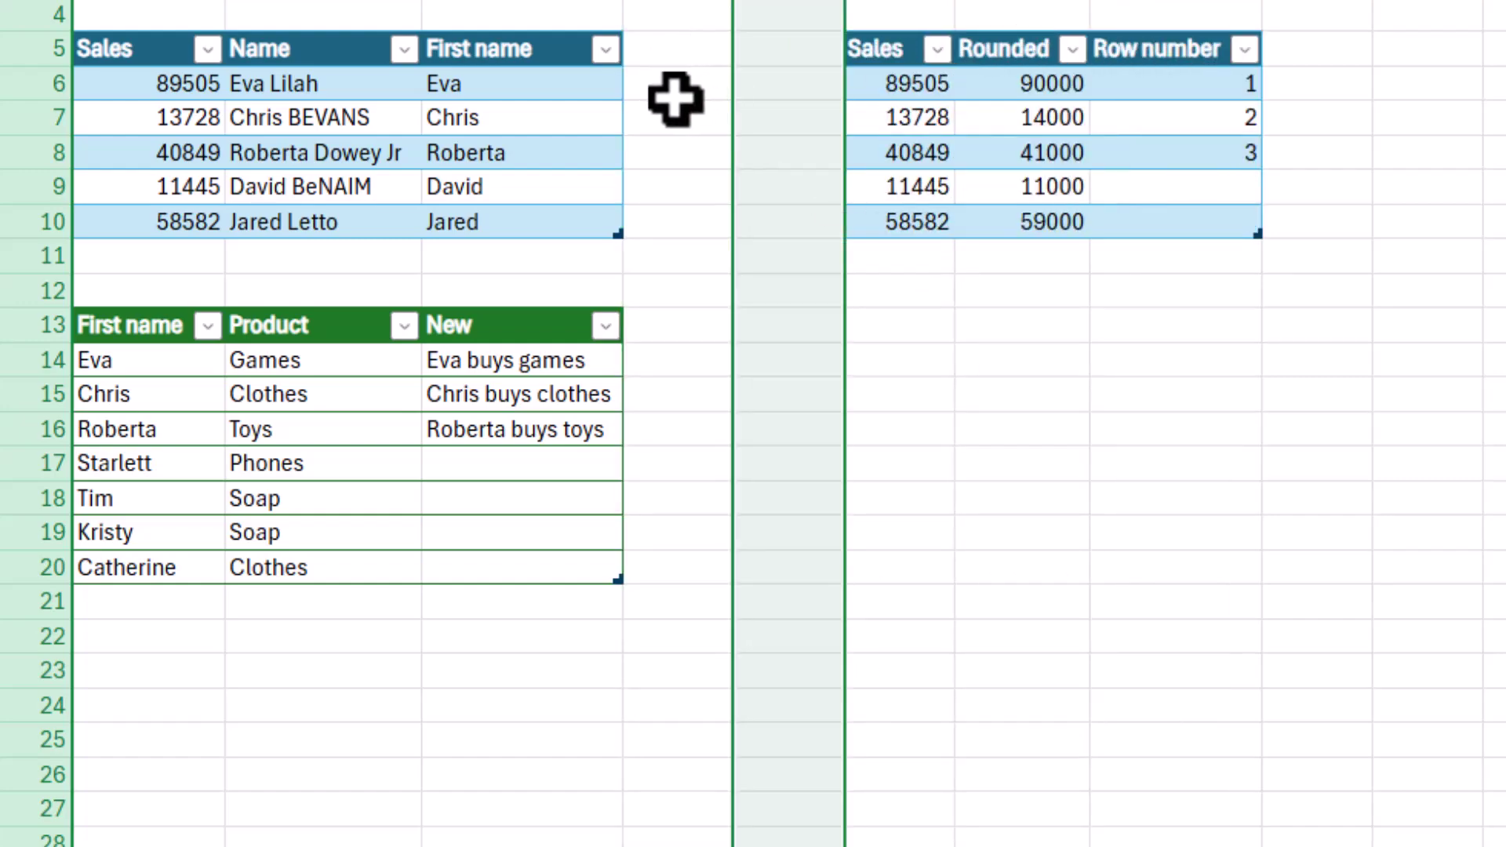
{"action": "left_click", "coordinate": [681, 93]}
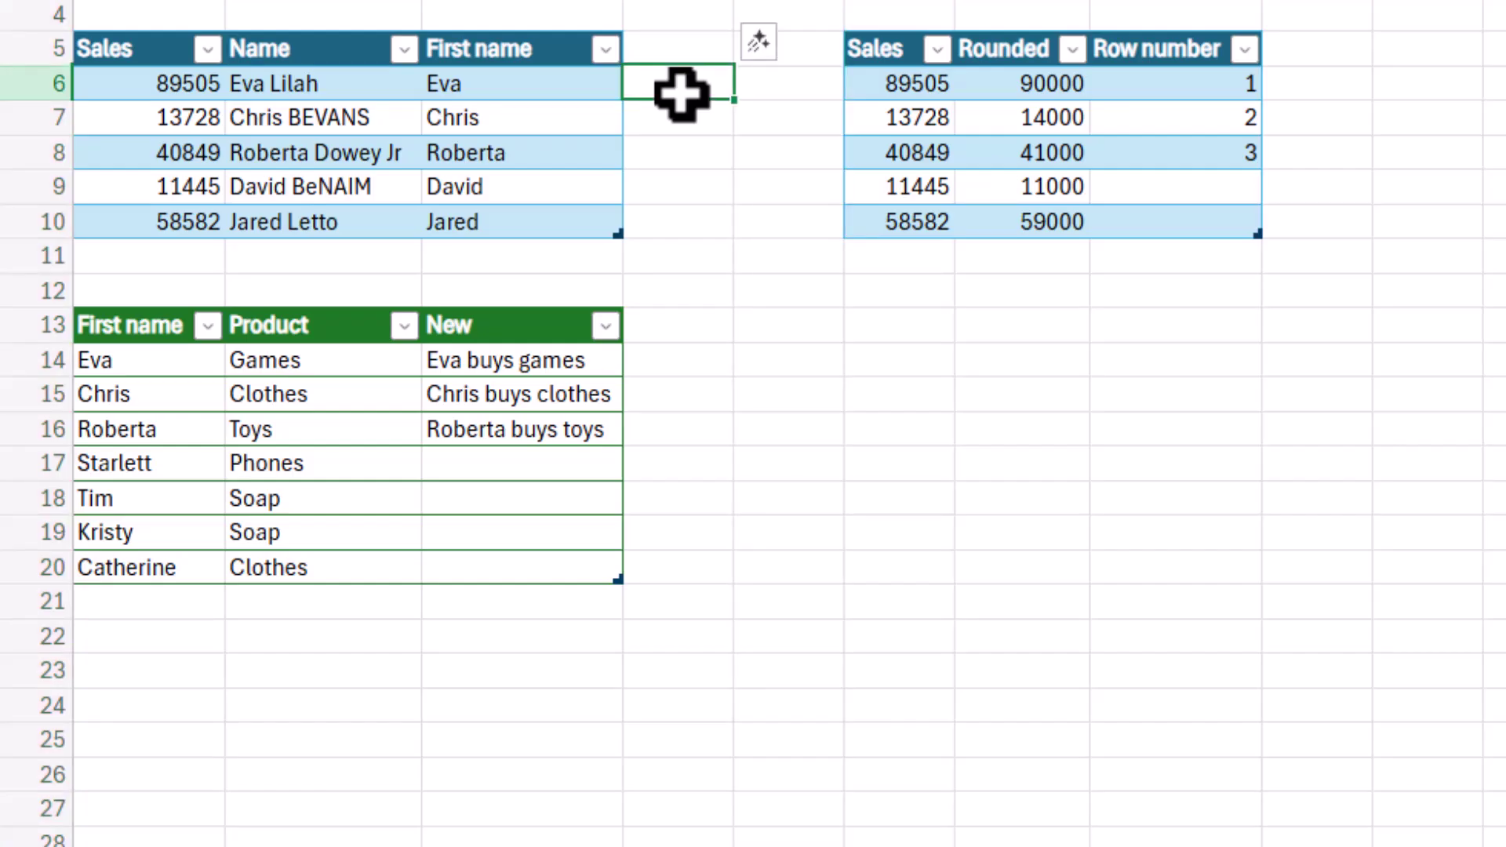
{"action": "key", "text": "Up"}
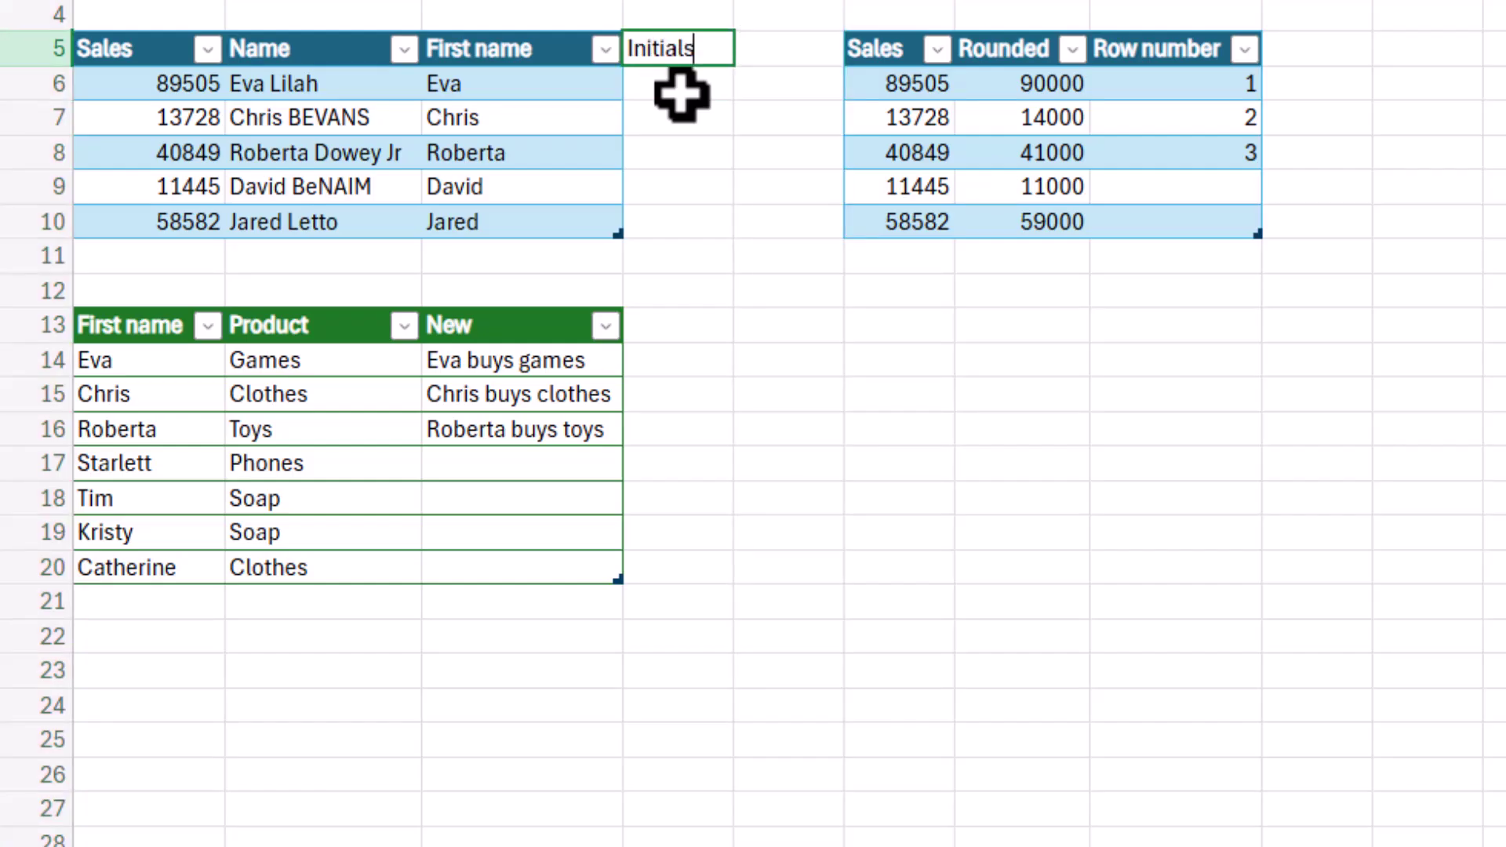
{"action": "key", "text": "Return"}
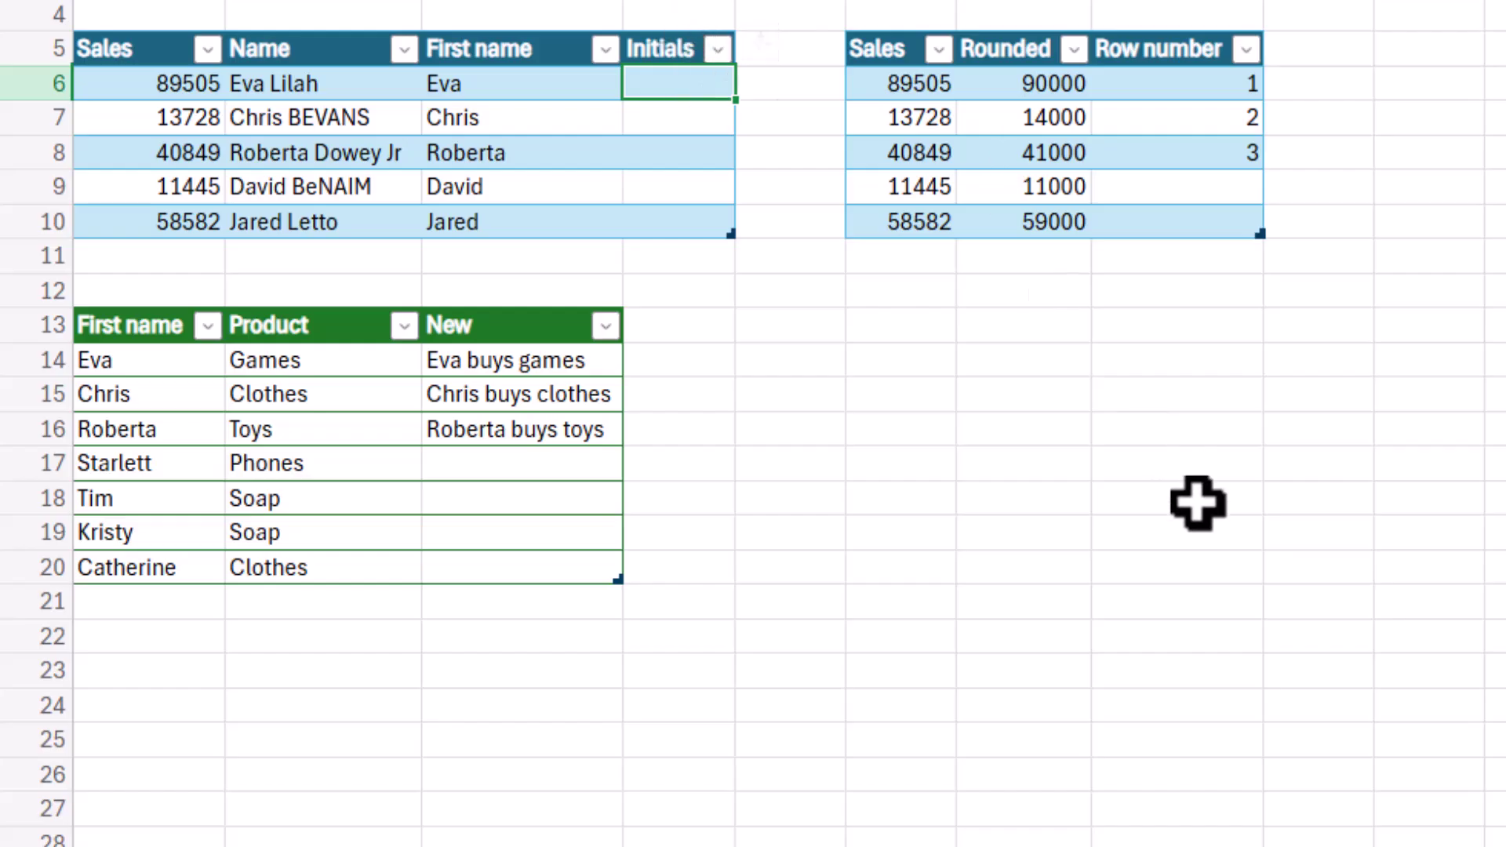
- Enter examples EL and CB, then apply the suggested formula to fill the remaining initials
{"action": "type", "text": "EL"}
{"action": "key", "text": "Return"}
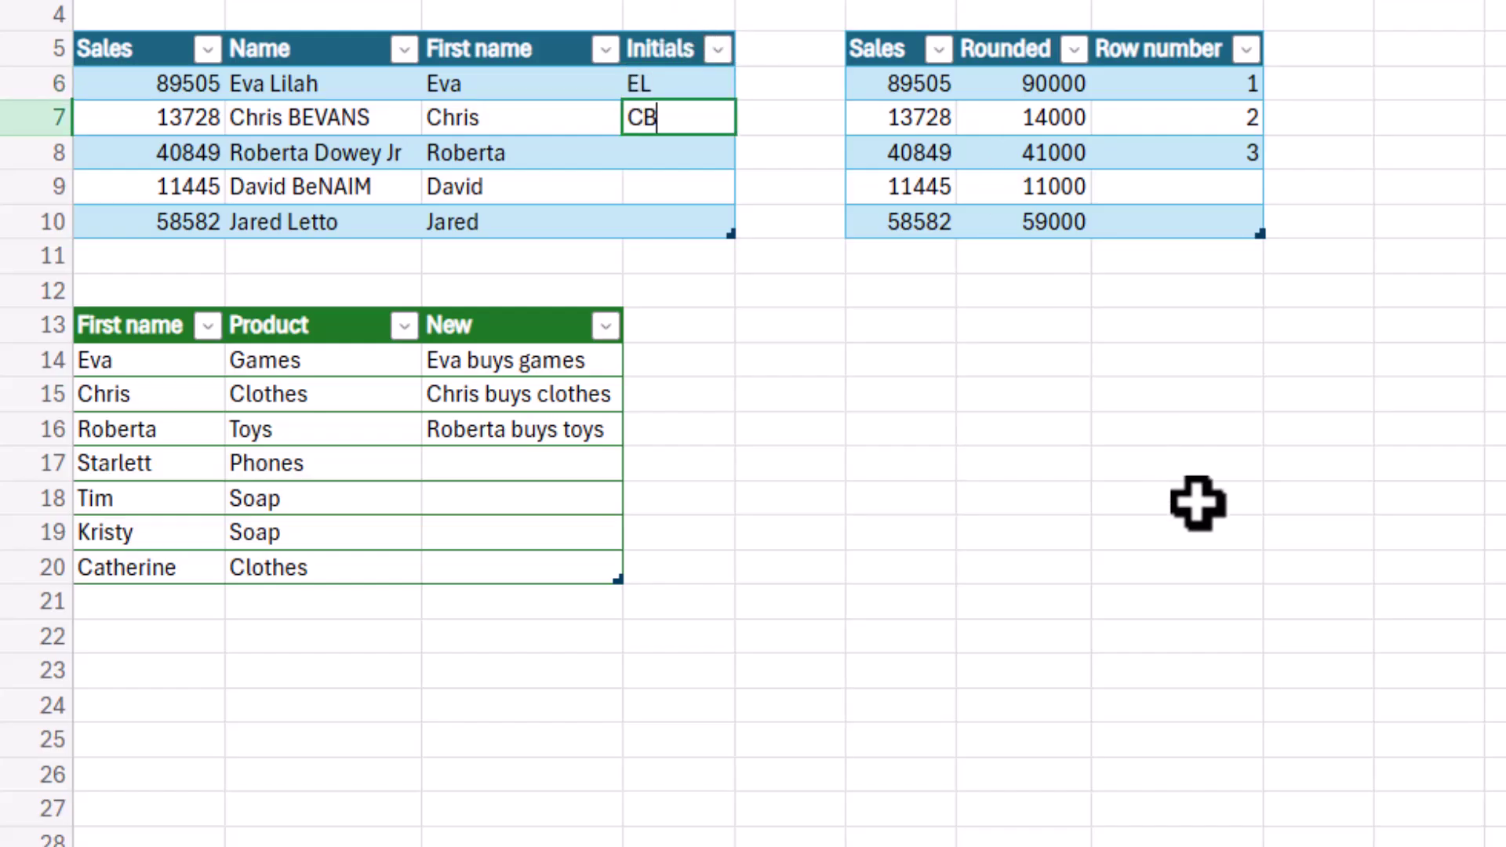
{"action": "key", "text": "Return"}
{"action": "type", "text": "R"}
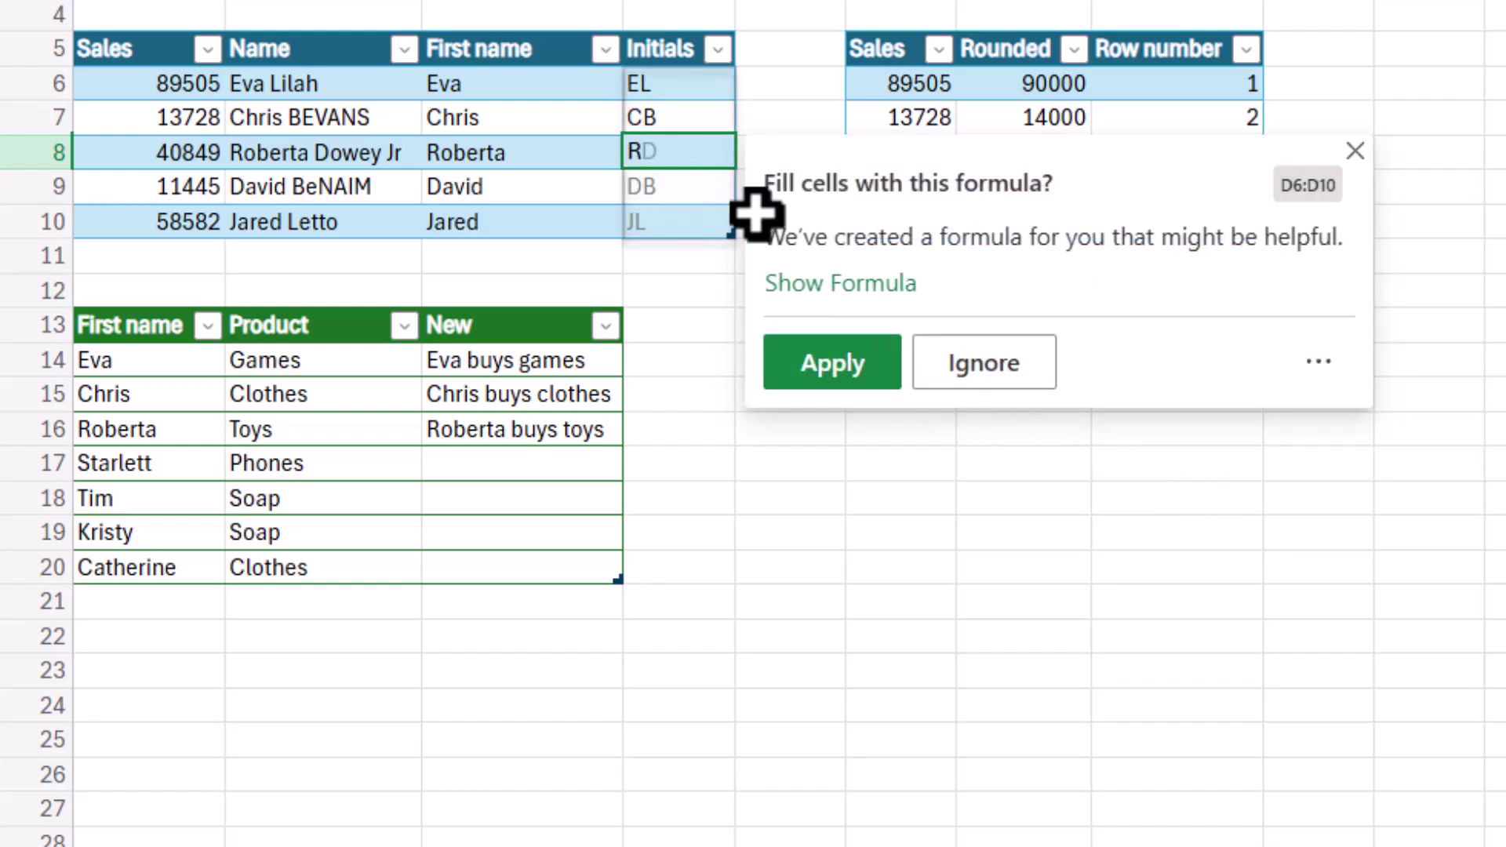
{"action": "left_click", "coordinate": [863, 292]}
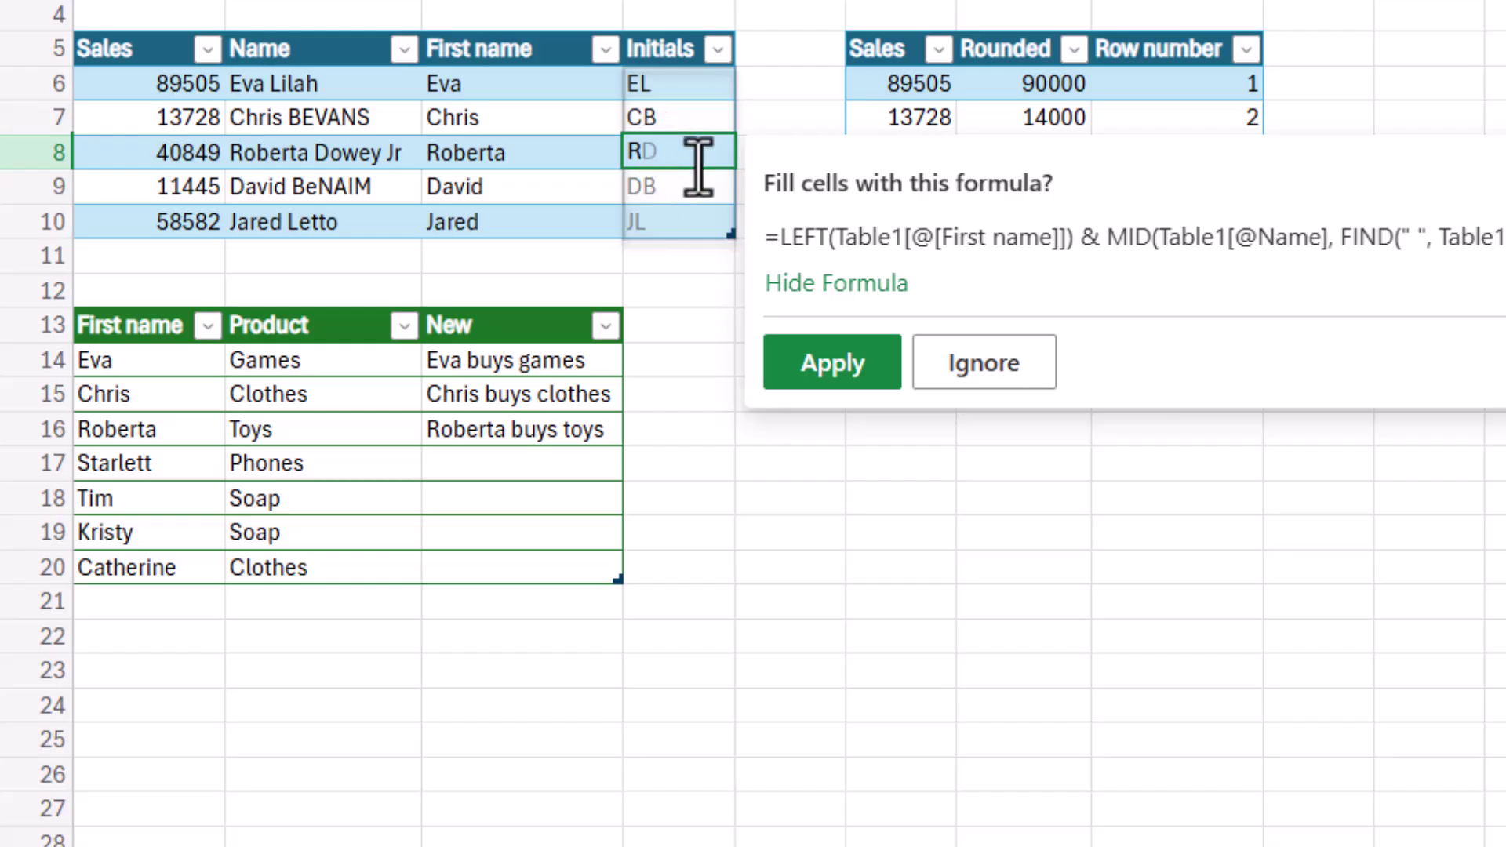
{"action": "left_click", "coordinate": [867, 368]}
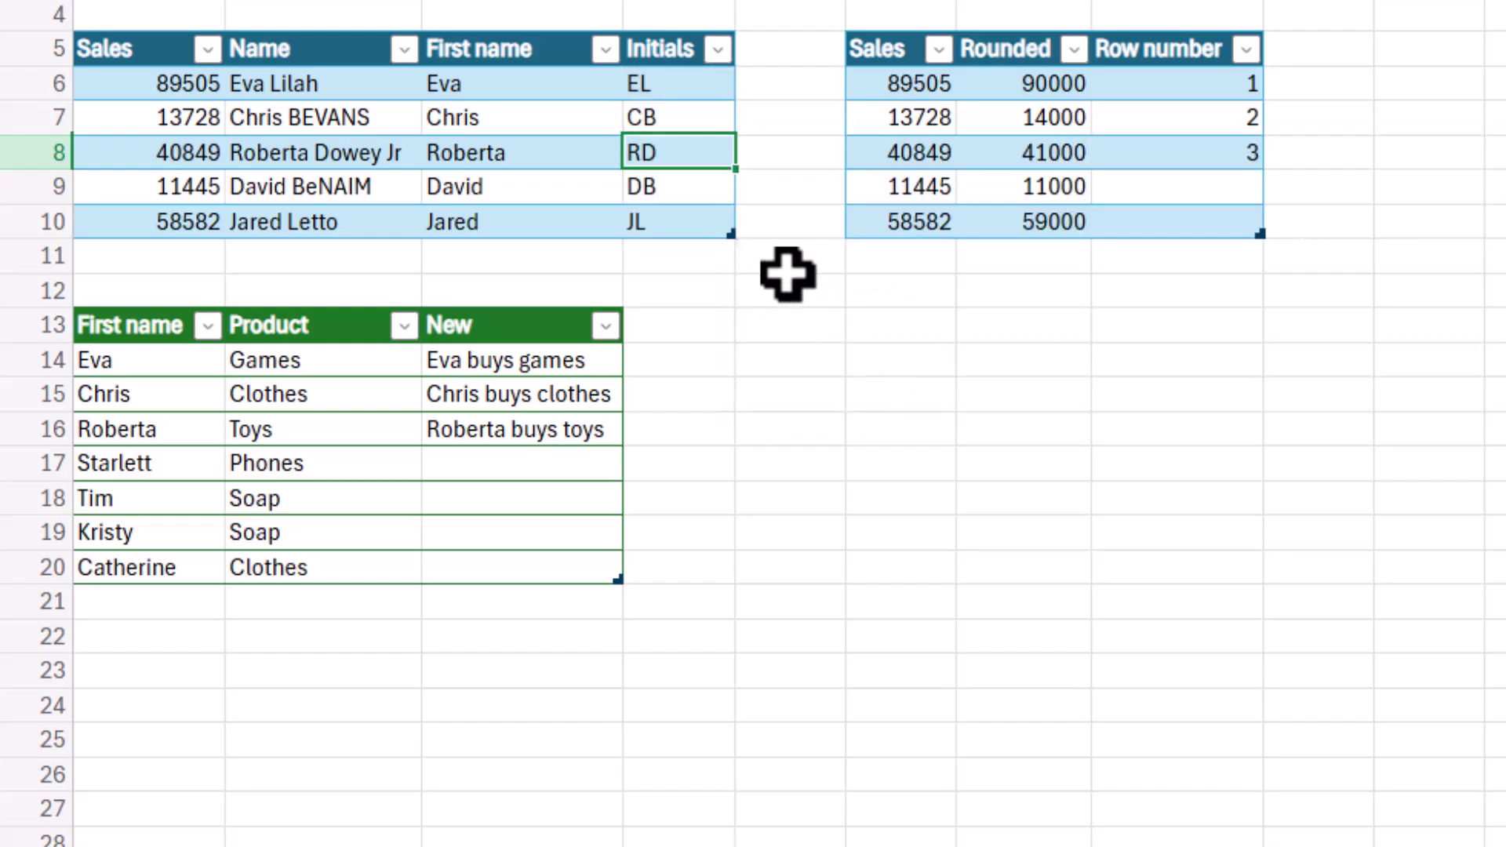
{"action": "left_click", "coordinate": [694, 84]}
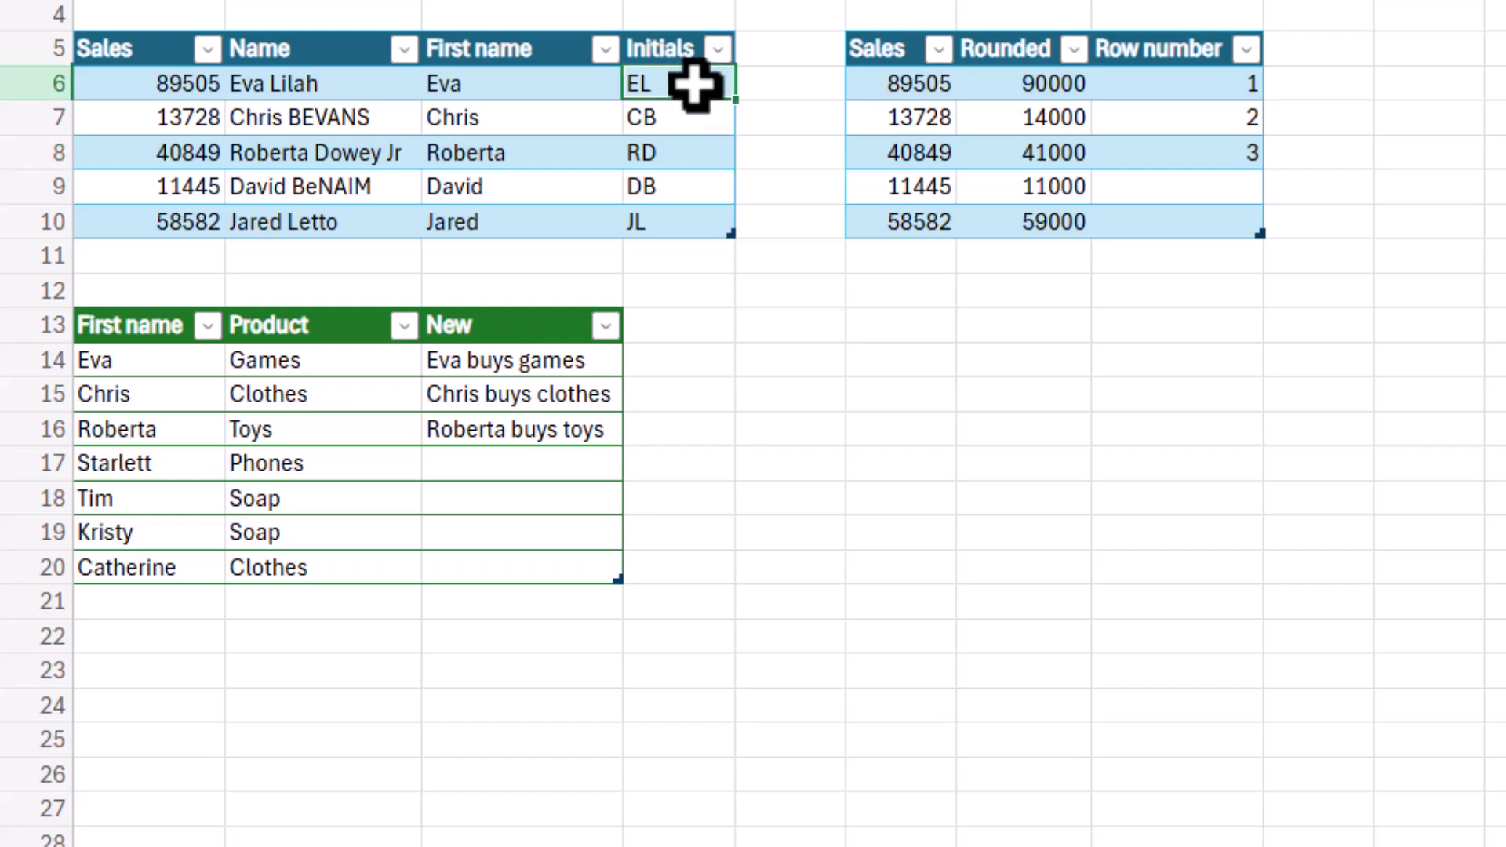
{"action": "key", "text": "F2"}
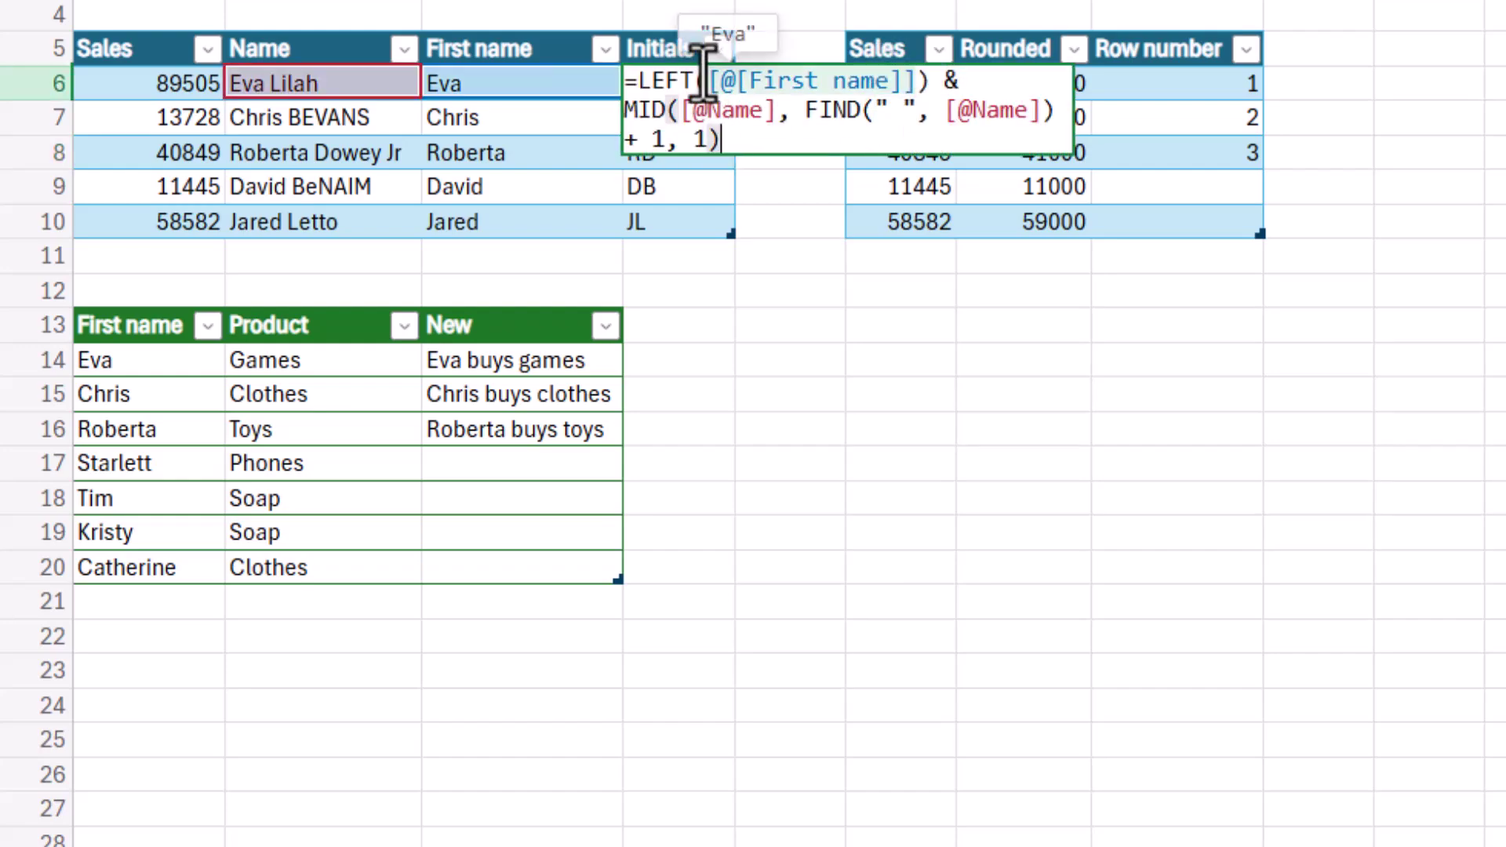
{"action": "left_click", "coordinate": [924, 79]}
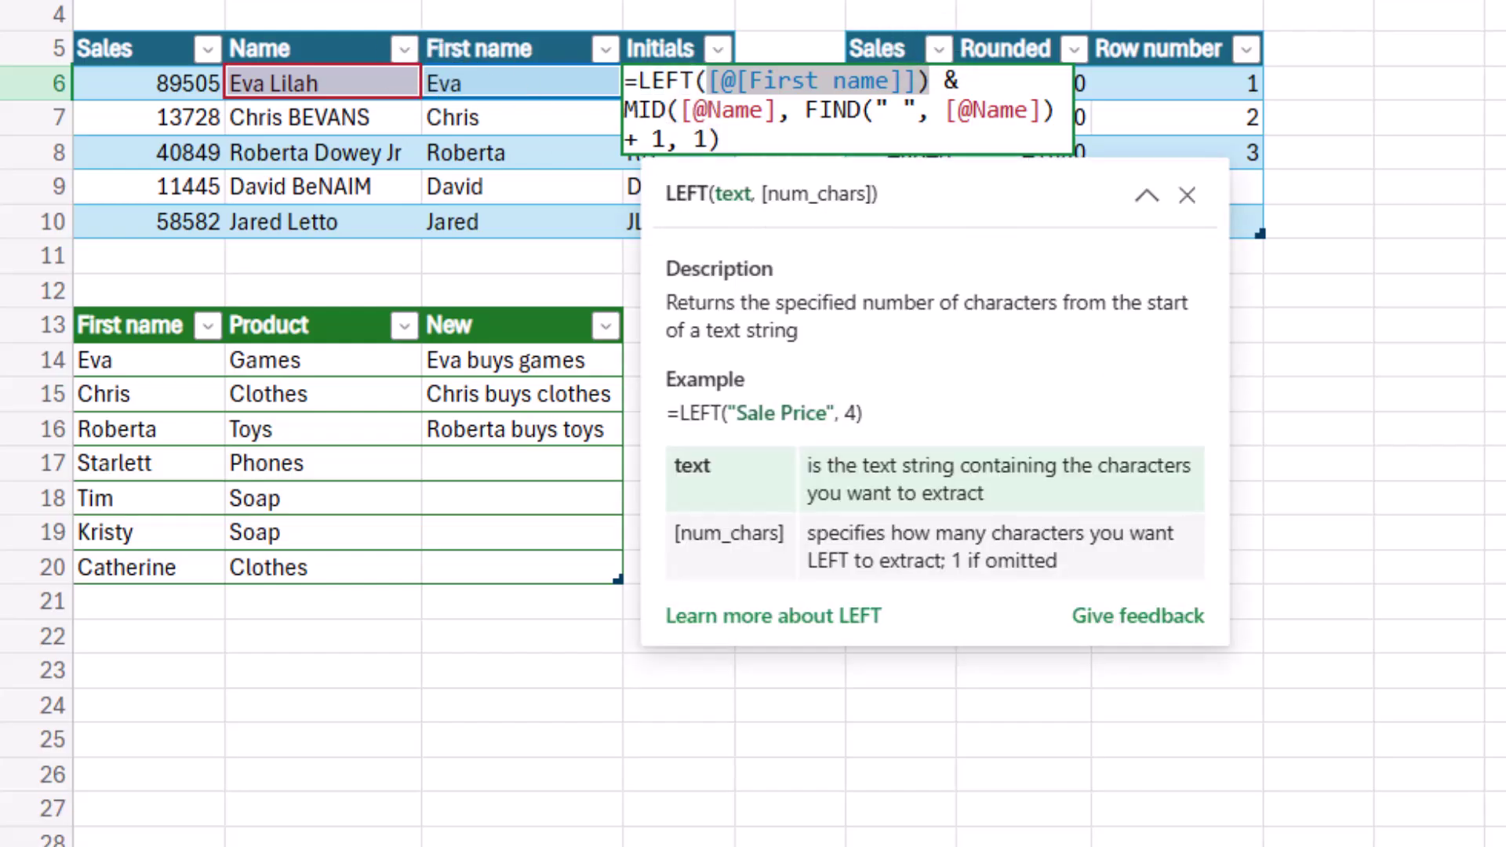
{"action": "left_click", "coordinate": [790, 324]}
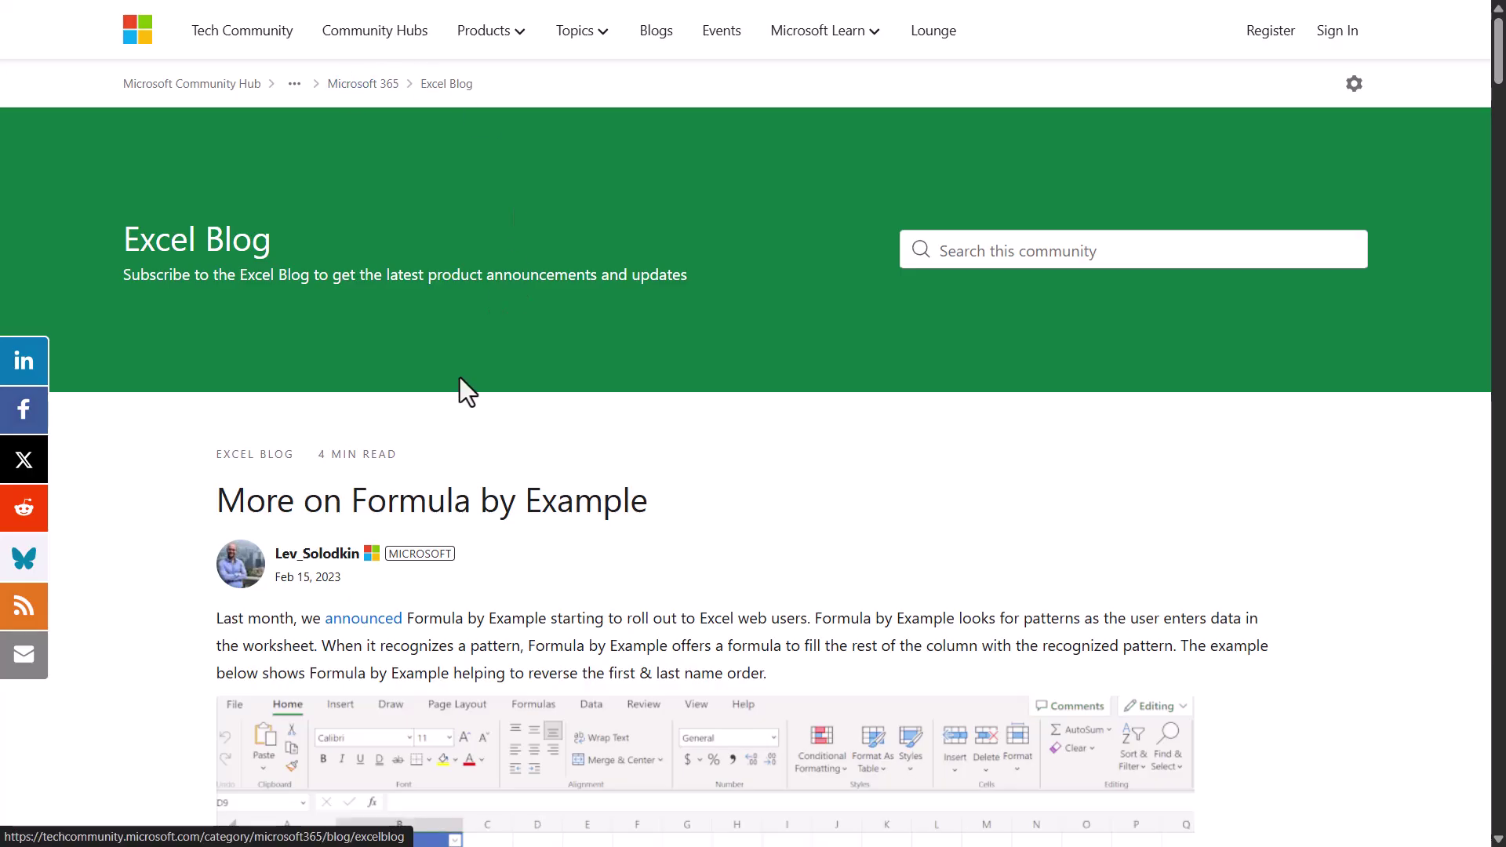
- Scroll the More on Formula by Example post down past the text and date examples
{"action": "scroll", "coordinate": [456, 415], "scroll_direction": "down", "scroll_amount": 2}
{"action": "scroll", "coordinate": [453, 439], "scroll_direction": "down", "scroll_amount": 3}
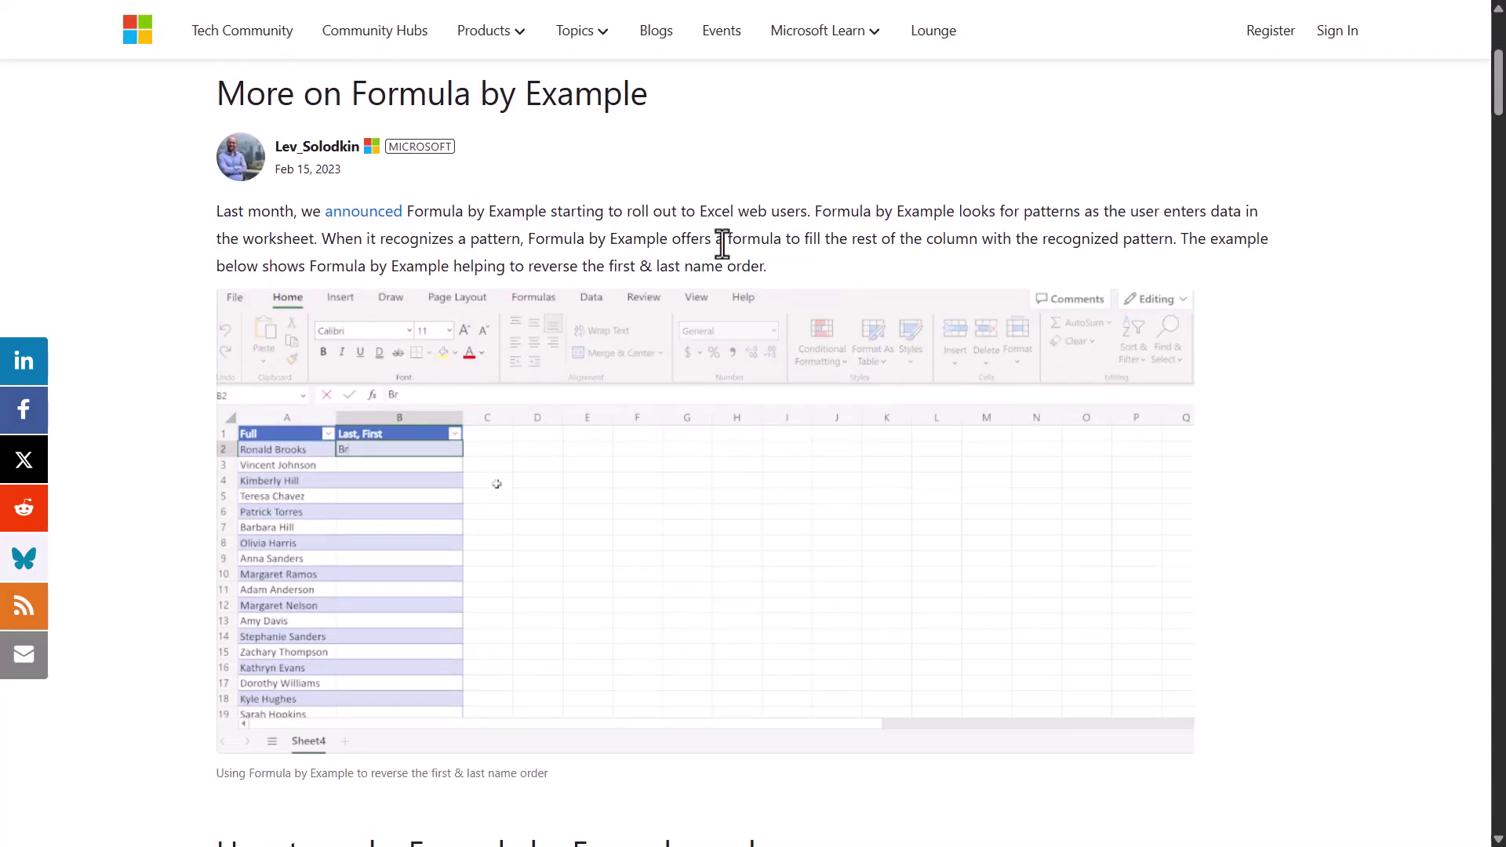
{"action": "scroll", "coordinate": [796, 274], "scroll_direction": "down", "scroll_amount": 2}
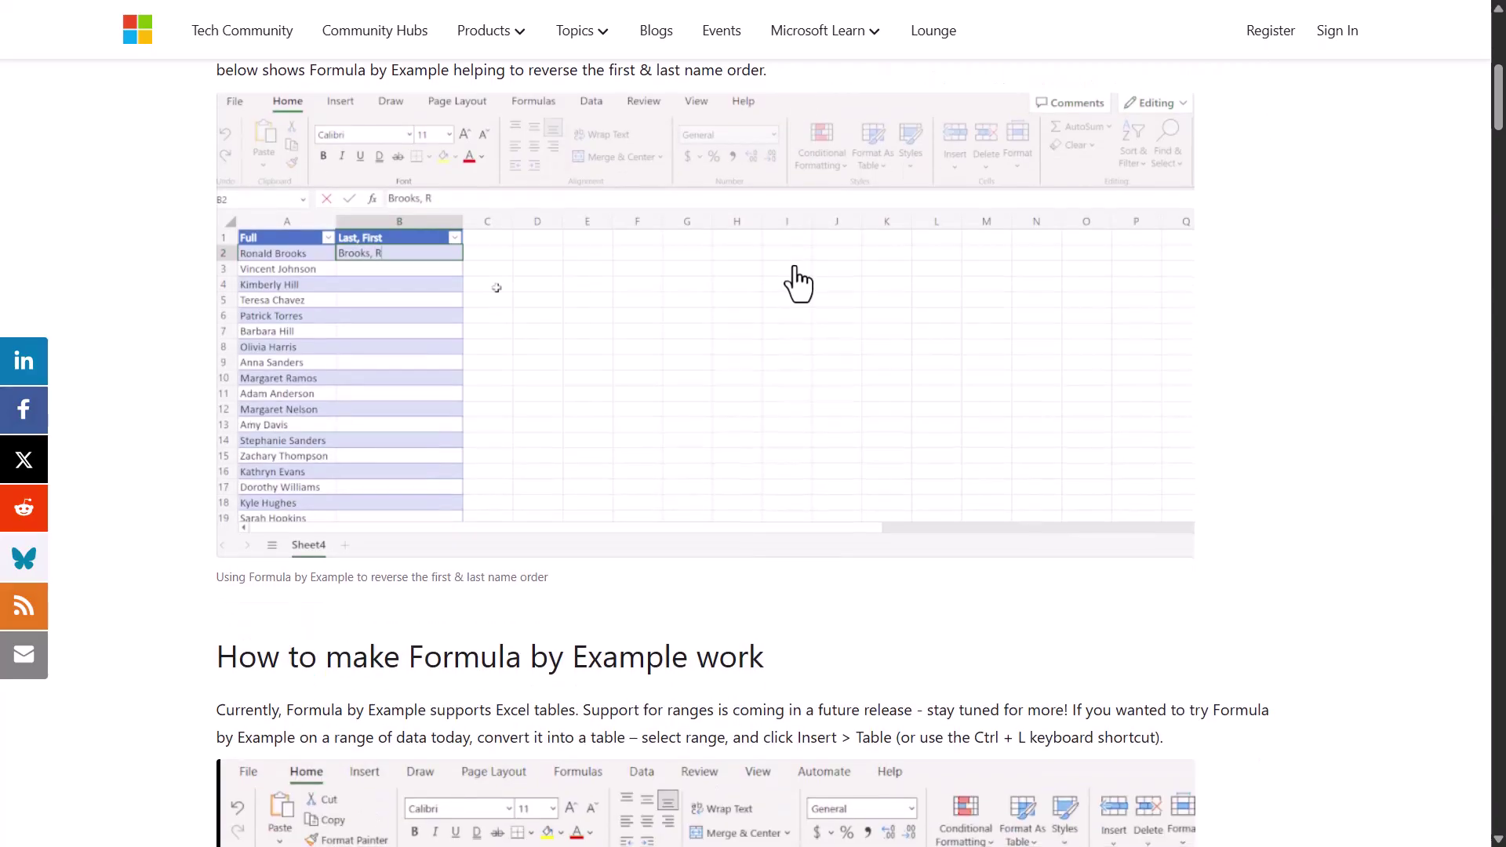
{"action": "scroll", "coordinate": [796, 274], "scroll_direction": "up", "scroll_amount": 2}
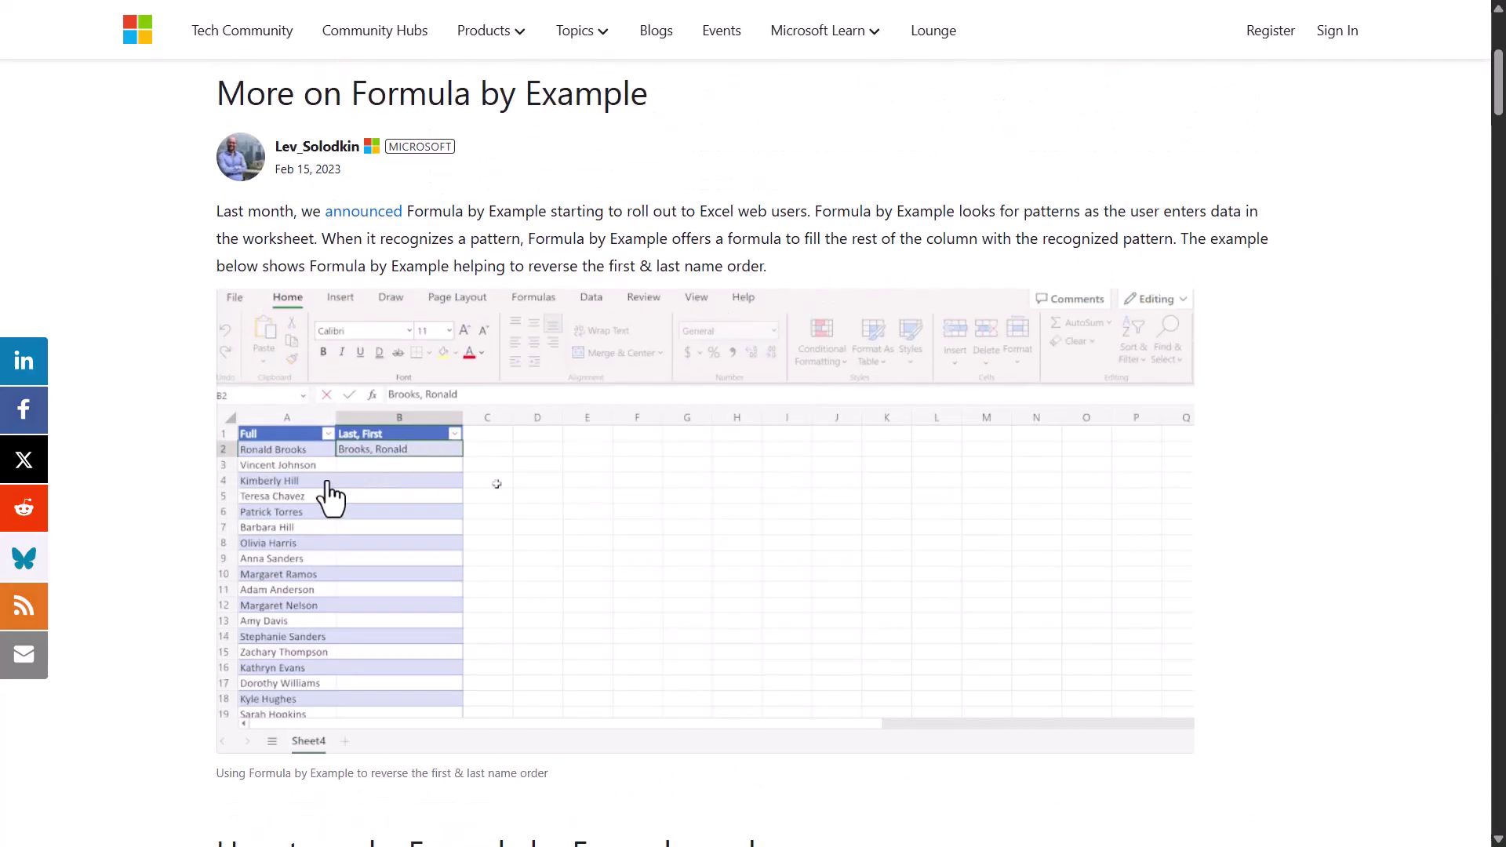
{"action": "scroll", "coordinate": [474, 471], "scroll_direction": "down", "scroll_amount": 3}
{"action": "scroll", "coordinate": [475, 490], "scroll_direction": "down", "scroll_amount": 6}
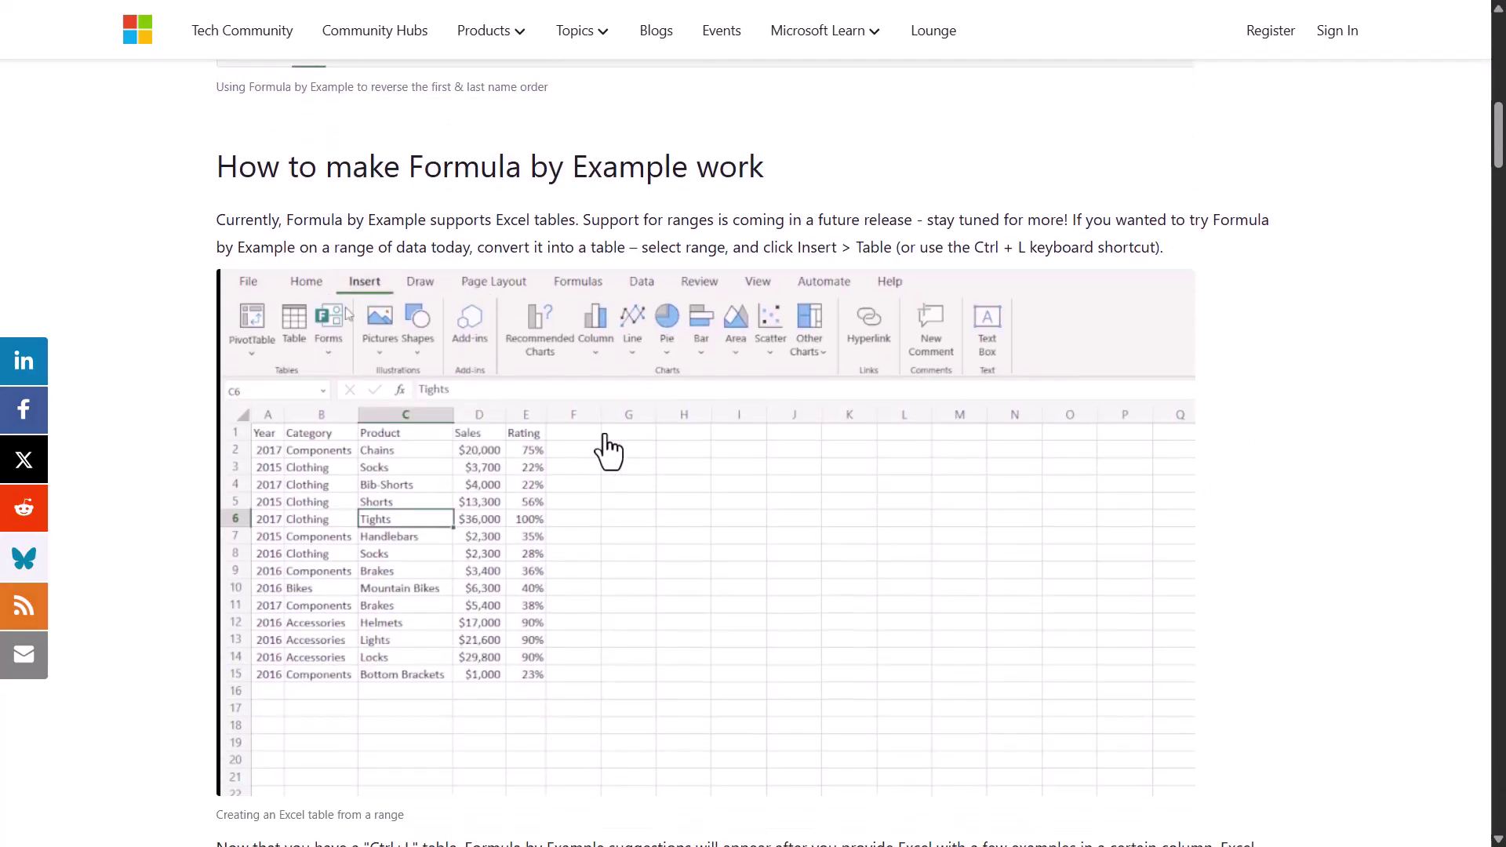
{"action": "scroll", "coordinate": [608, 447], "scroll_direction": "down", "scroll_amount": 3}
{"action": "scroll", "coordinate": [620, 451], "scroll_direction": "down", "scroll_amount": 7}
{"action": "scroll", "coordinate": [622, 449], "scroll_direction": "down", "scroll_amount": 10}
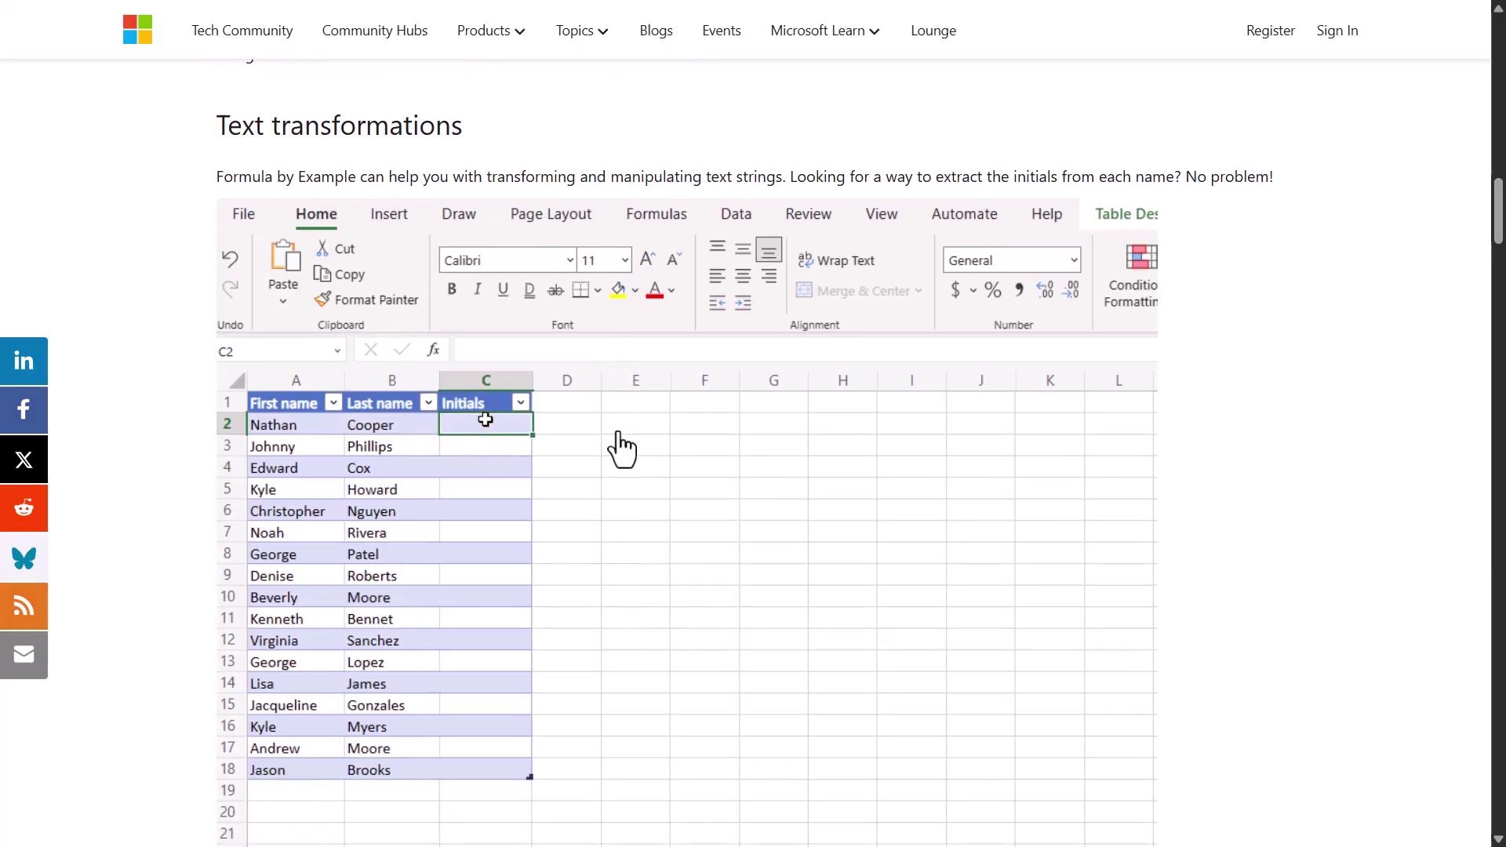
{"action": "scroll", "coordinate": [622, 448], "scroll_direction": "down", "scroll_amount": 5}
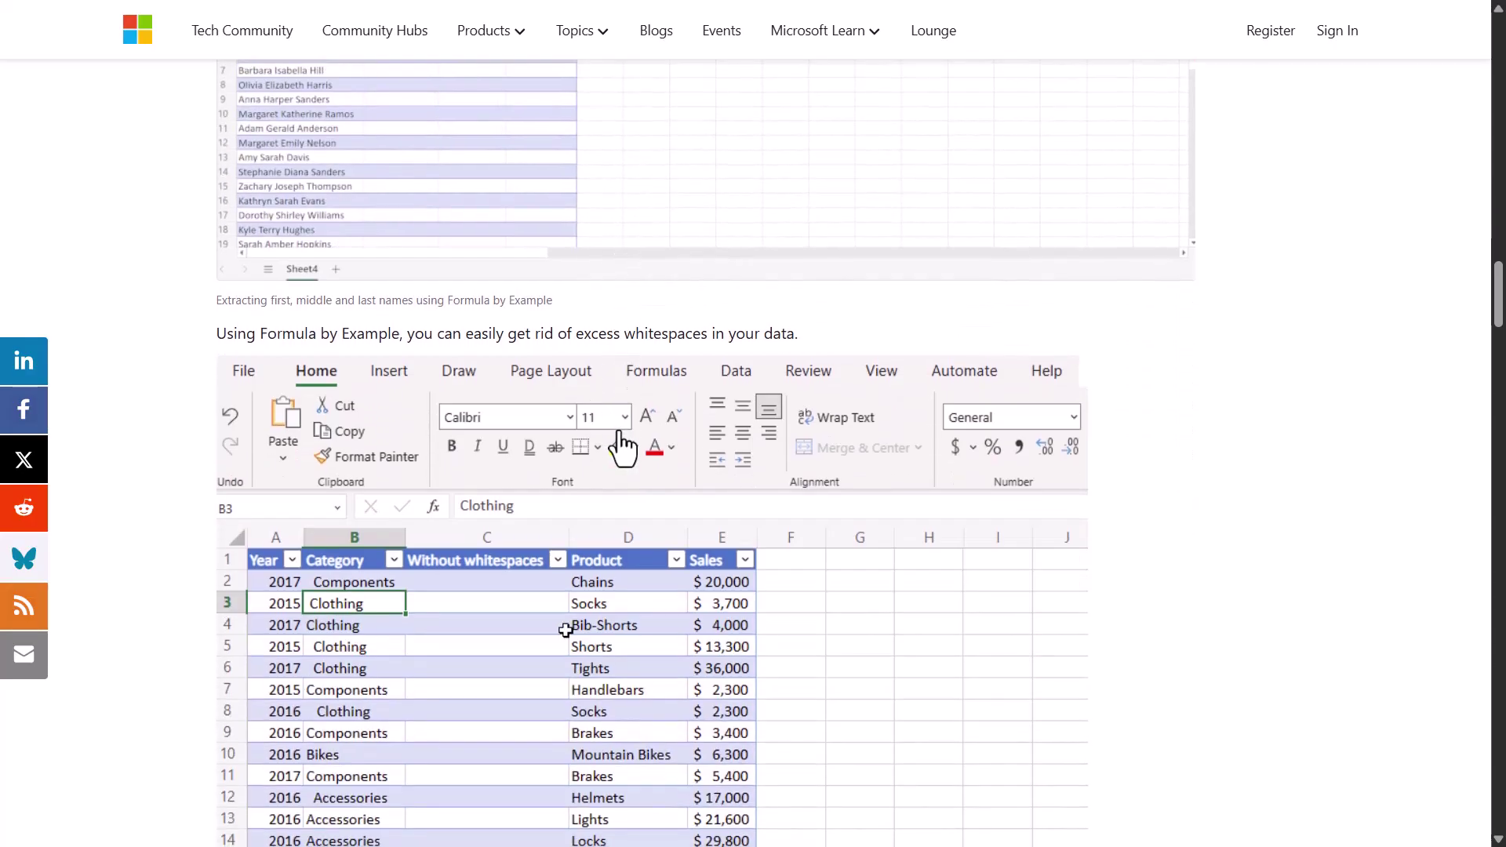
{"action": "scroll", "coordinate": [621, 449], "scroll_direction": "down", "scroll_amount": 7}
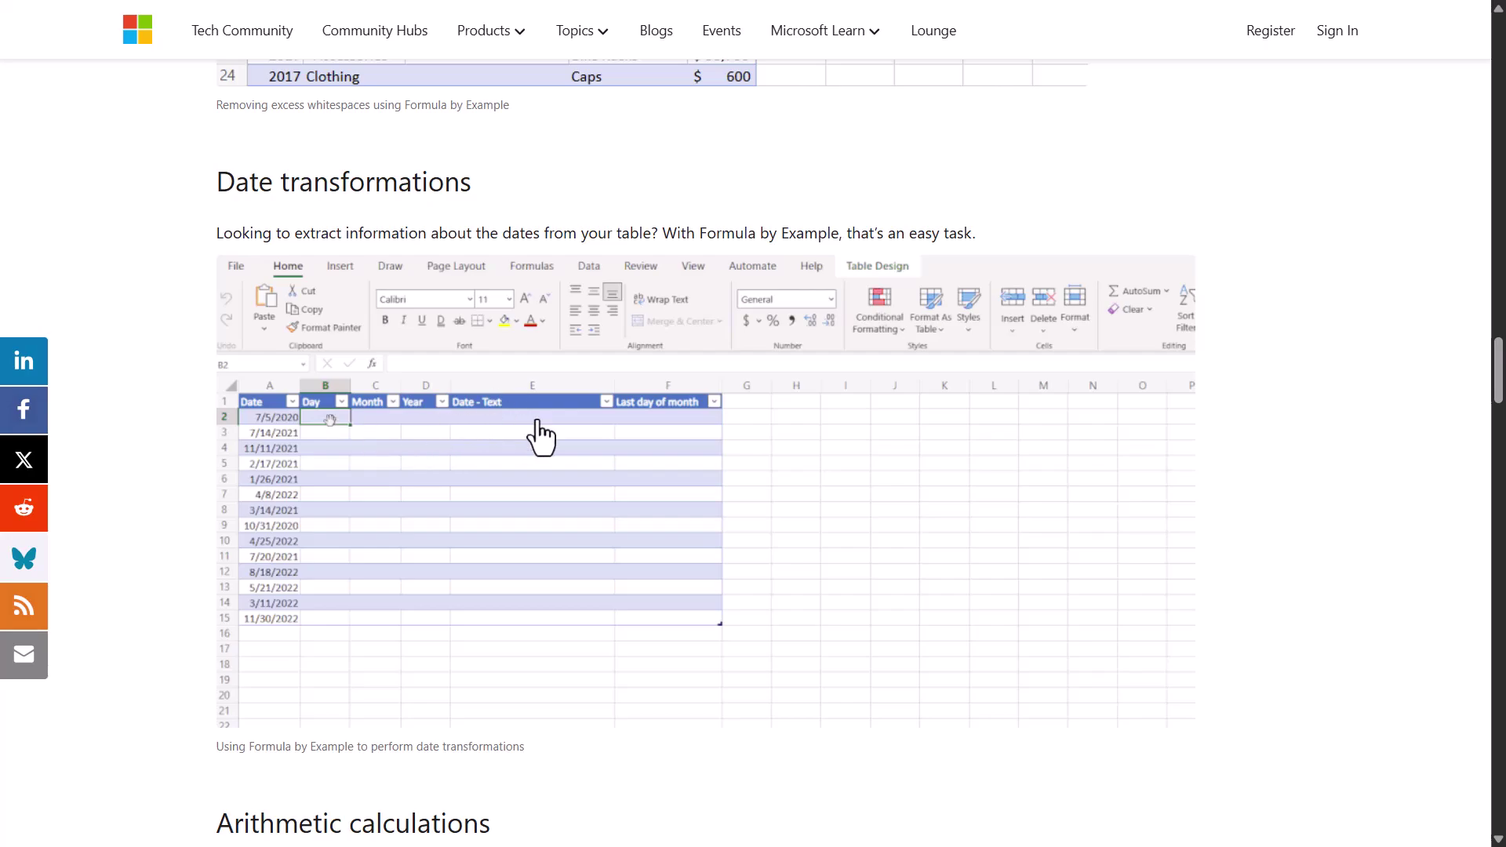
{"action": "scroll", "coordinate": [604, 448], "scroll_direction": "down", "scroll_amount": 6}
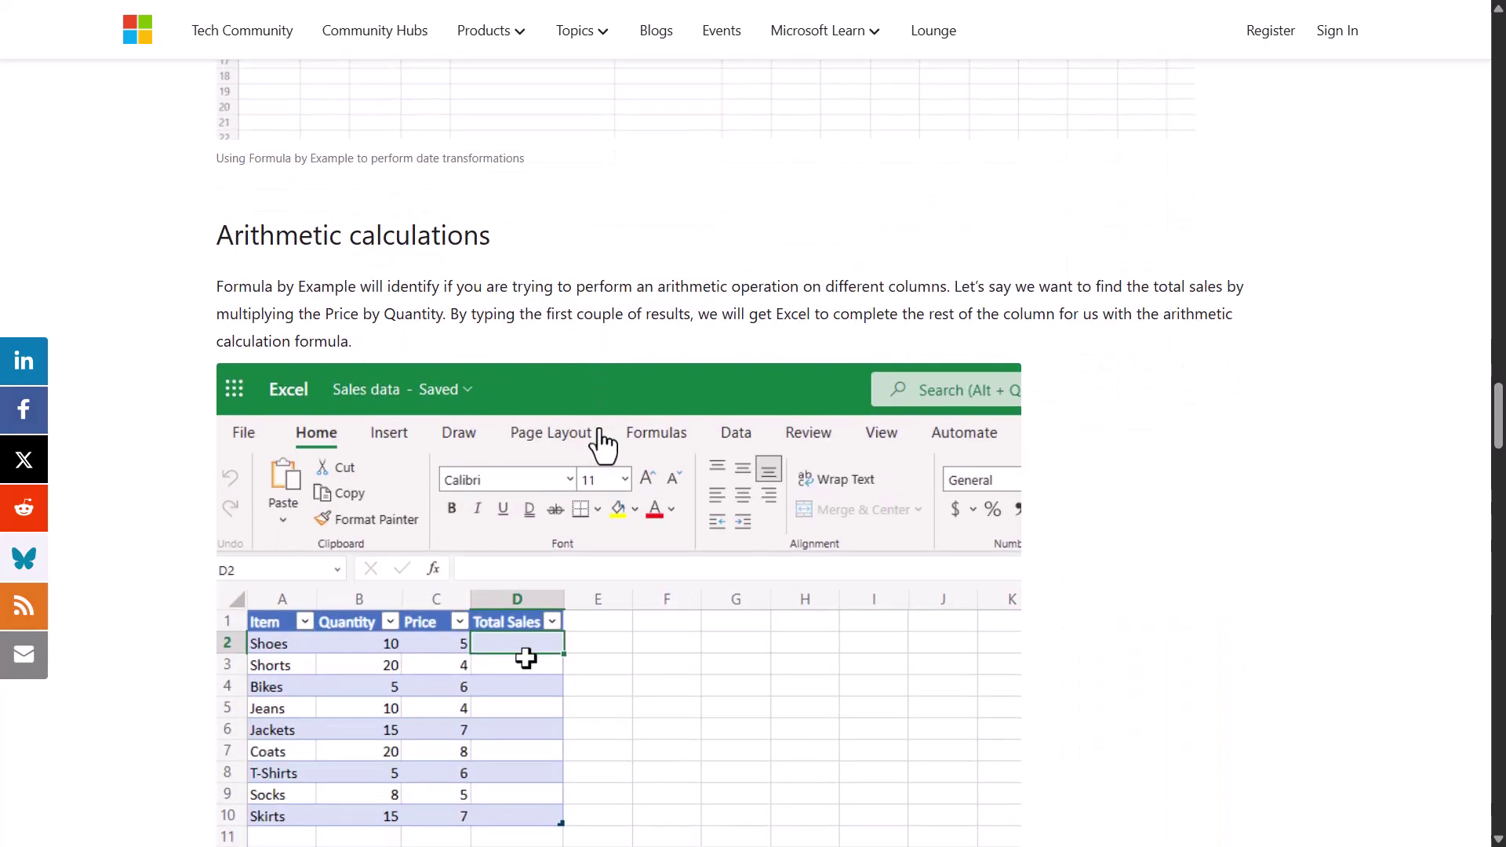
{"action": "scroll", "coordinate": [599, 430], "scroll_direction": "down", "scroll_amount": 2}
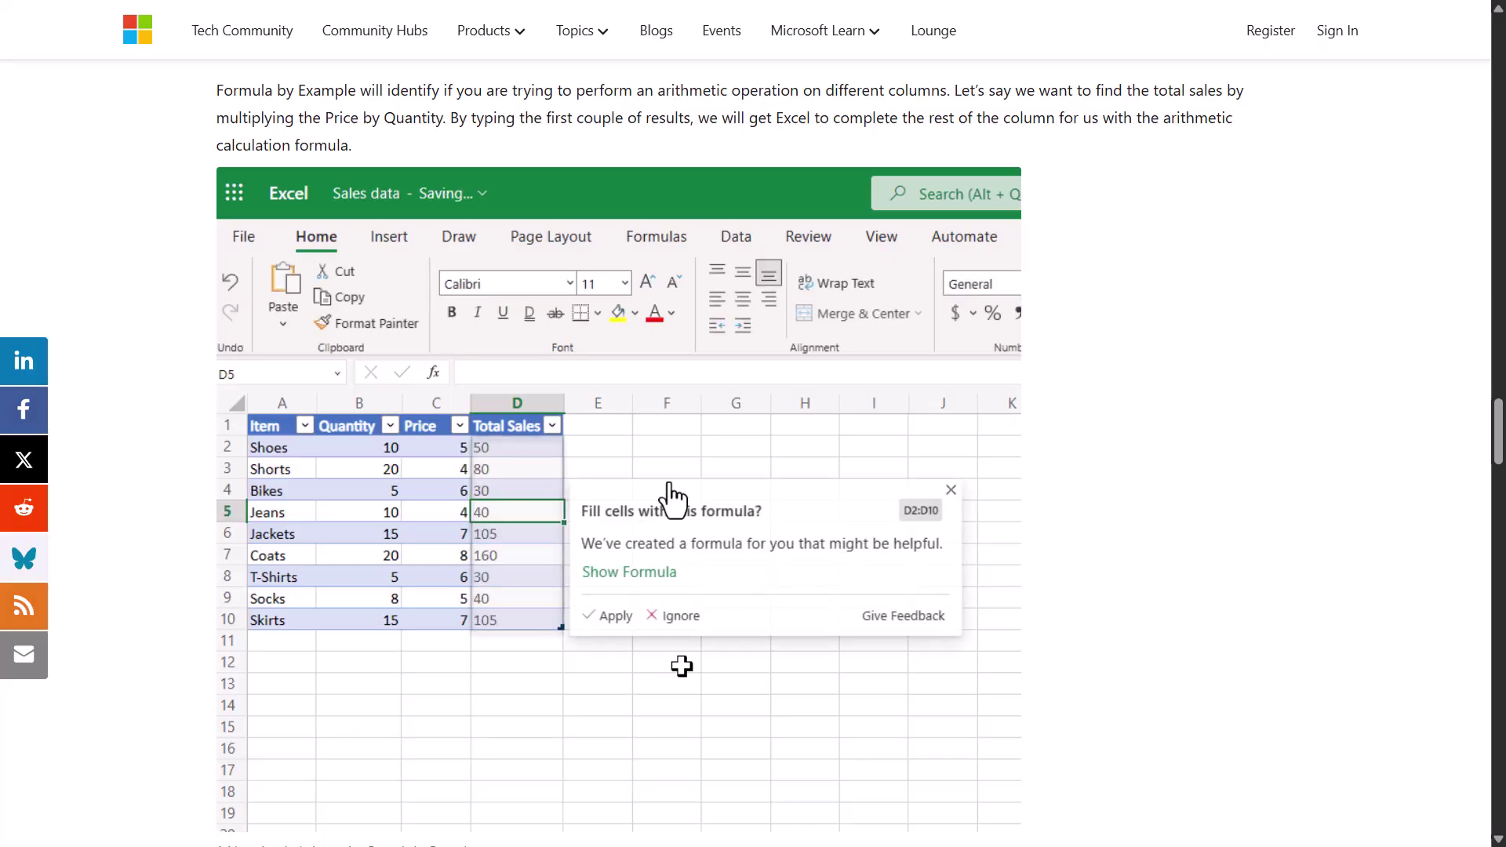
- Scroll the Excel Blog post past row numbering to the Forward filling example and its TEXT formula
{"action": "scroll", "coordinate": [681, 666], "scroll_direction": "down", "scroll_amount": 6}
{"action": "scroll", "coordinate": [577, 639], "scroll_direction": "down", "scroll_amount": 7}
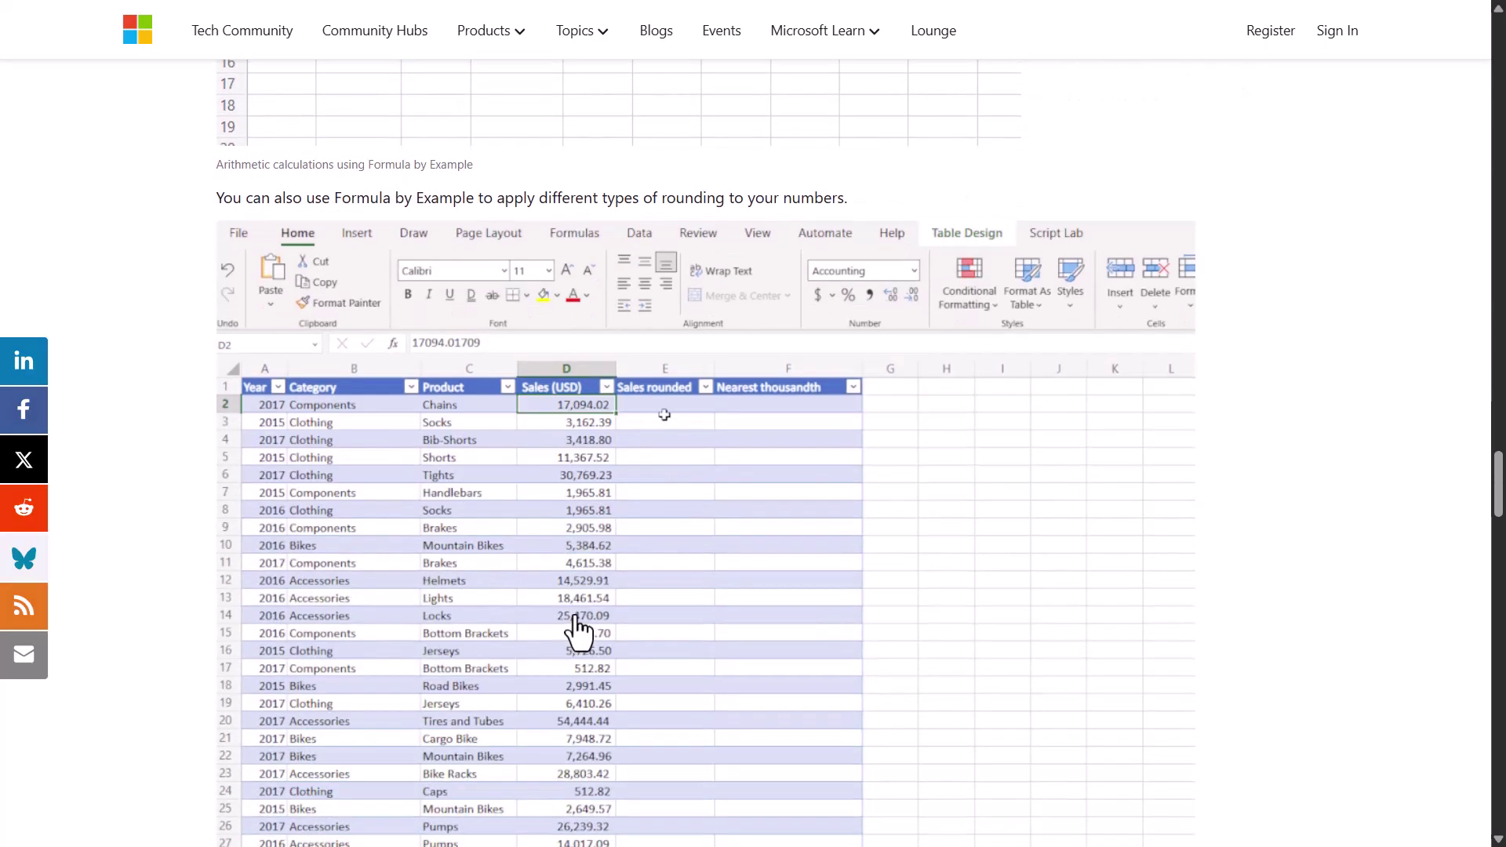
{"action": "scroll", "coordinate": [575, 617], "scroll_direction": "down", "scroll_amount": 6}
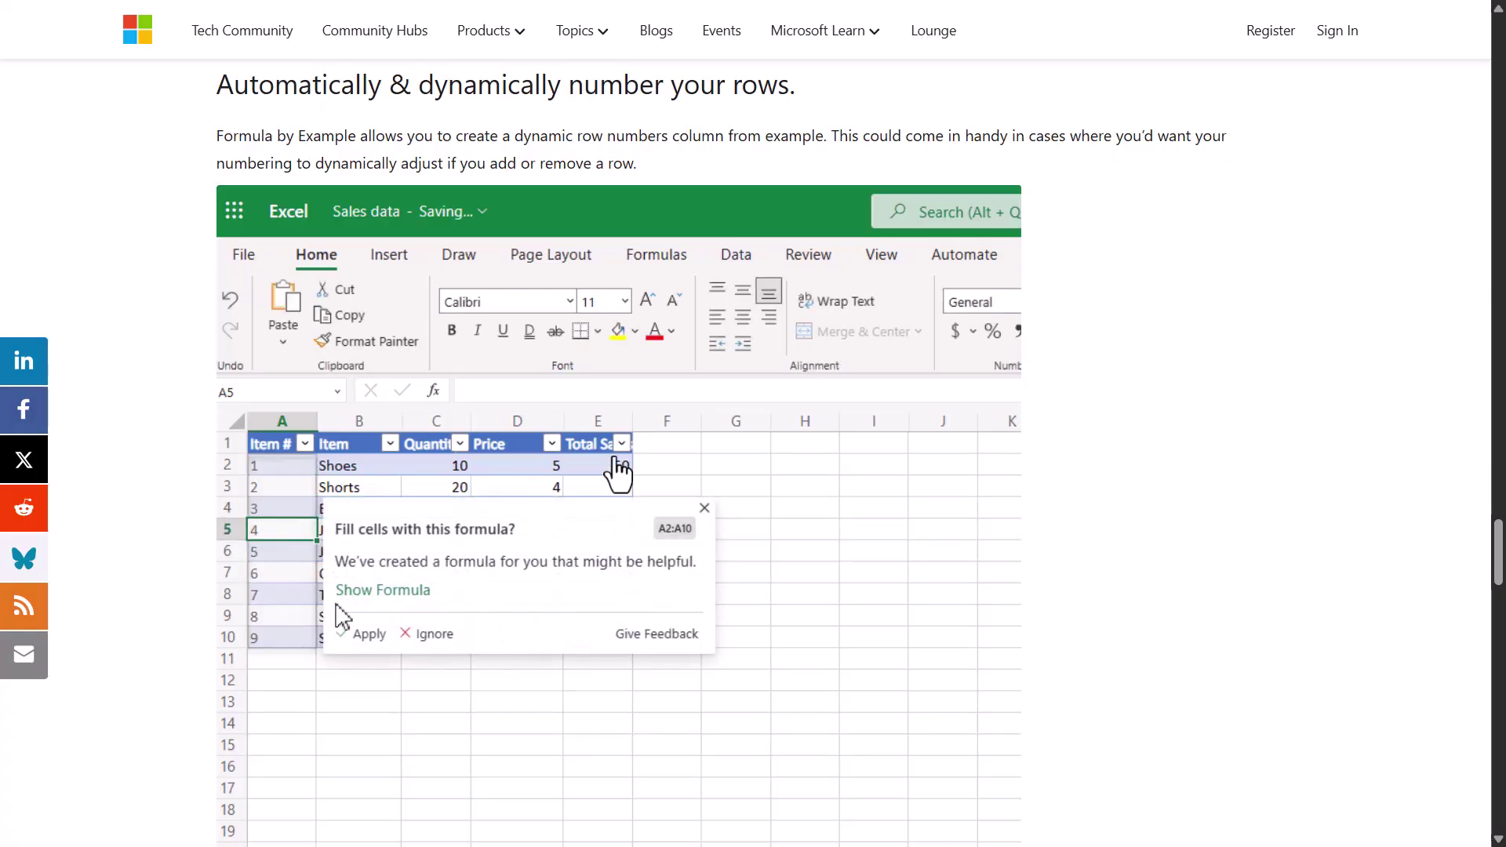
{"action": "scroll", "coordinate": [836, 512], "scroll_direction": "down", "scroll_amount": 8}
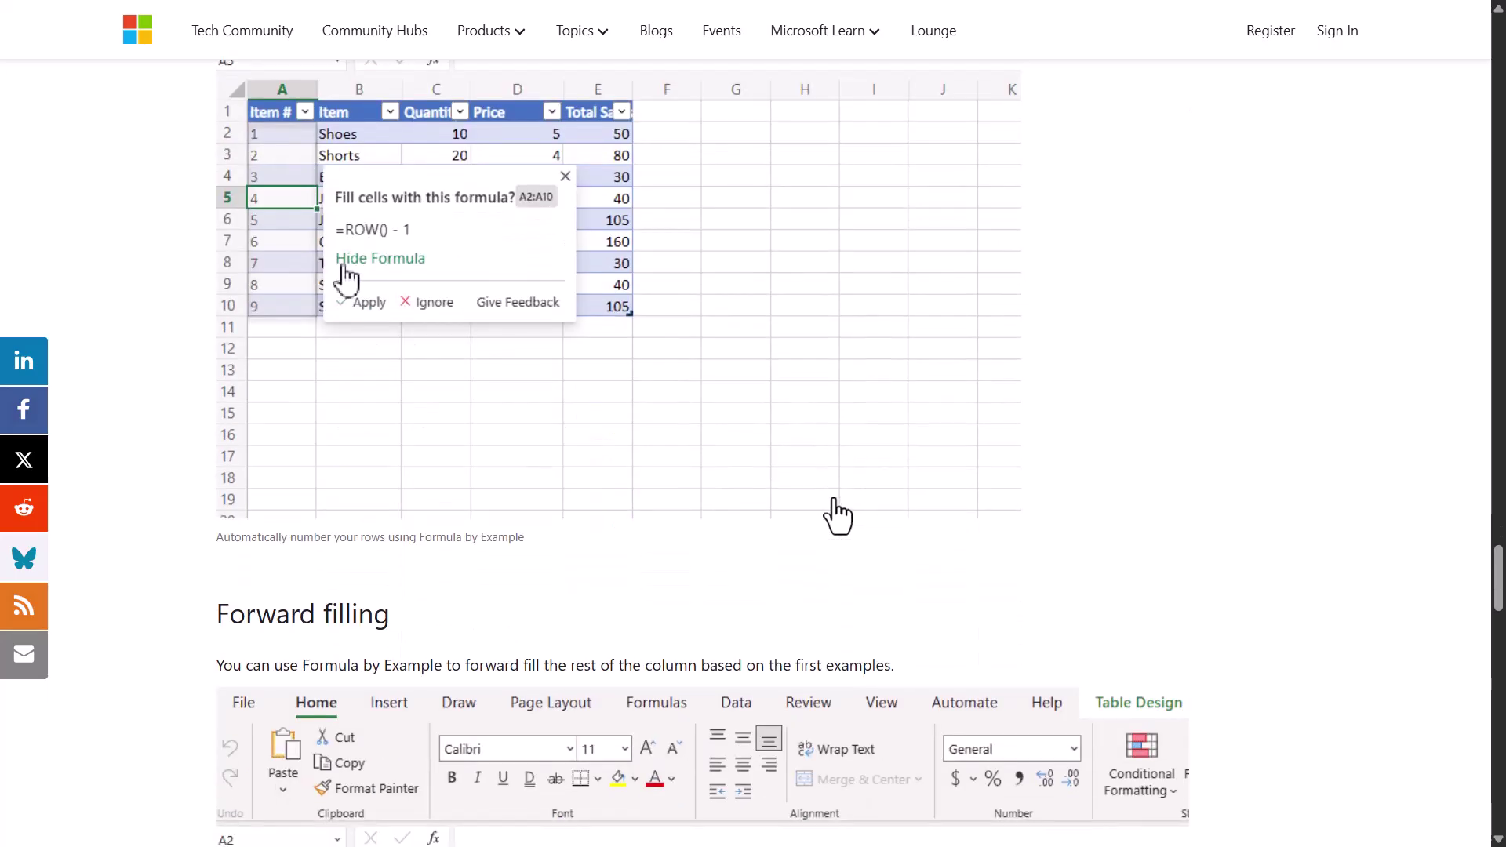
{"action": "scroll", "coordinate": [835, 511], "scroll_direction": "down", "scroll_amount": 3}
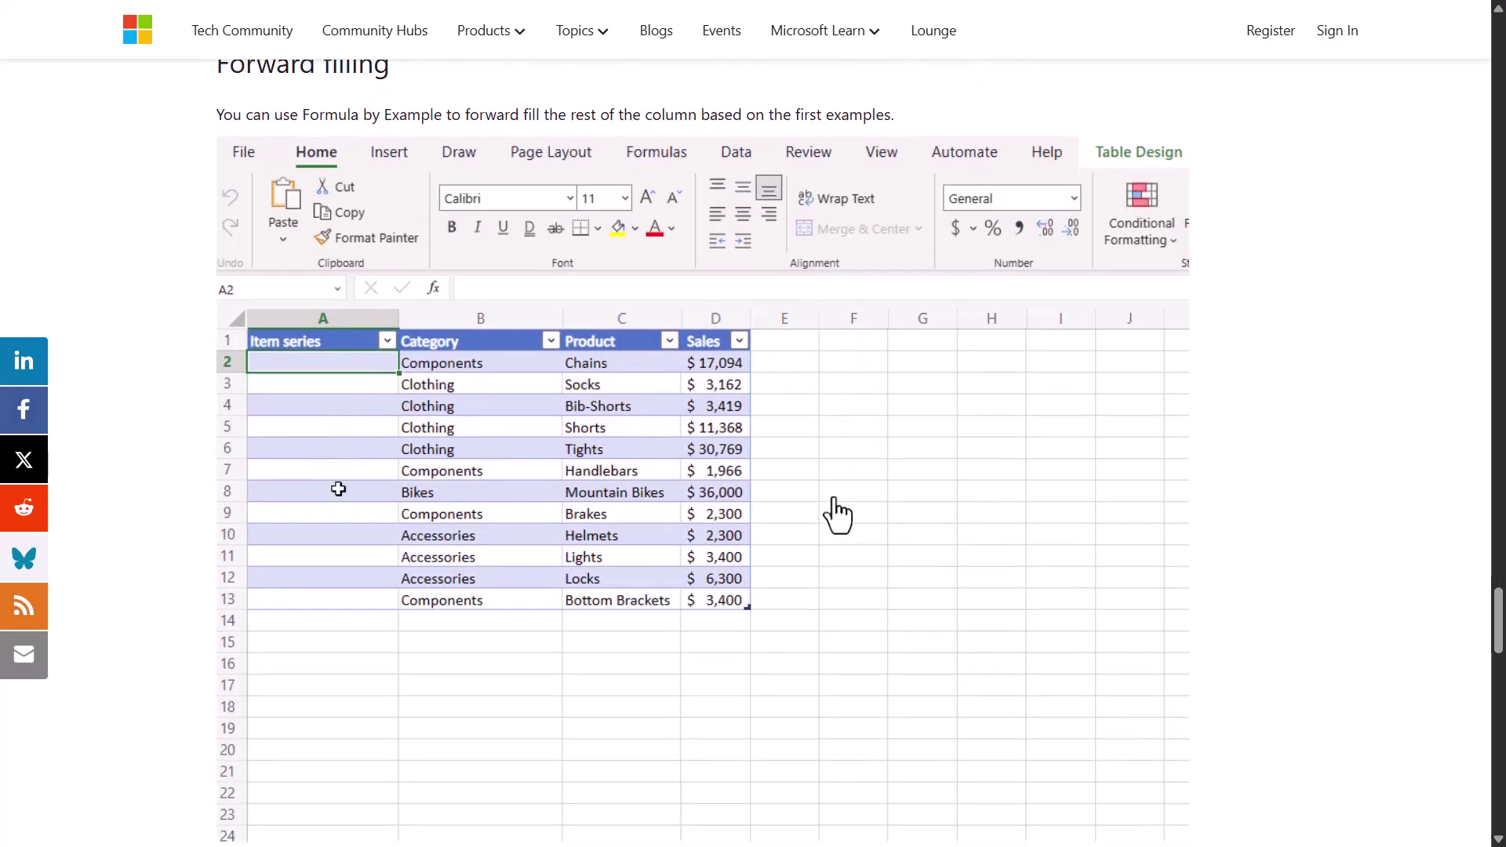